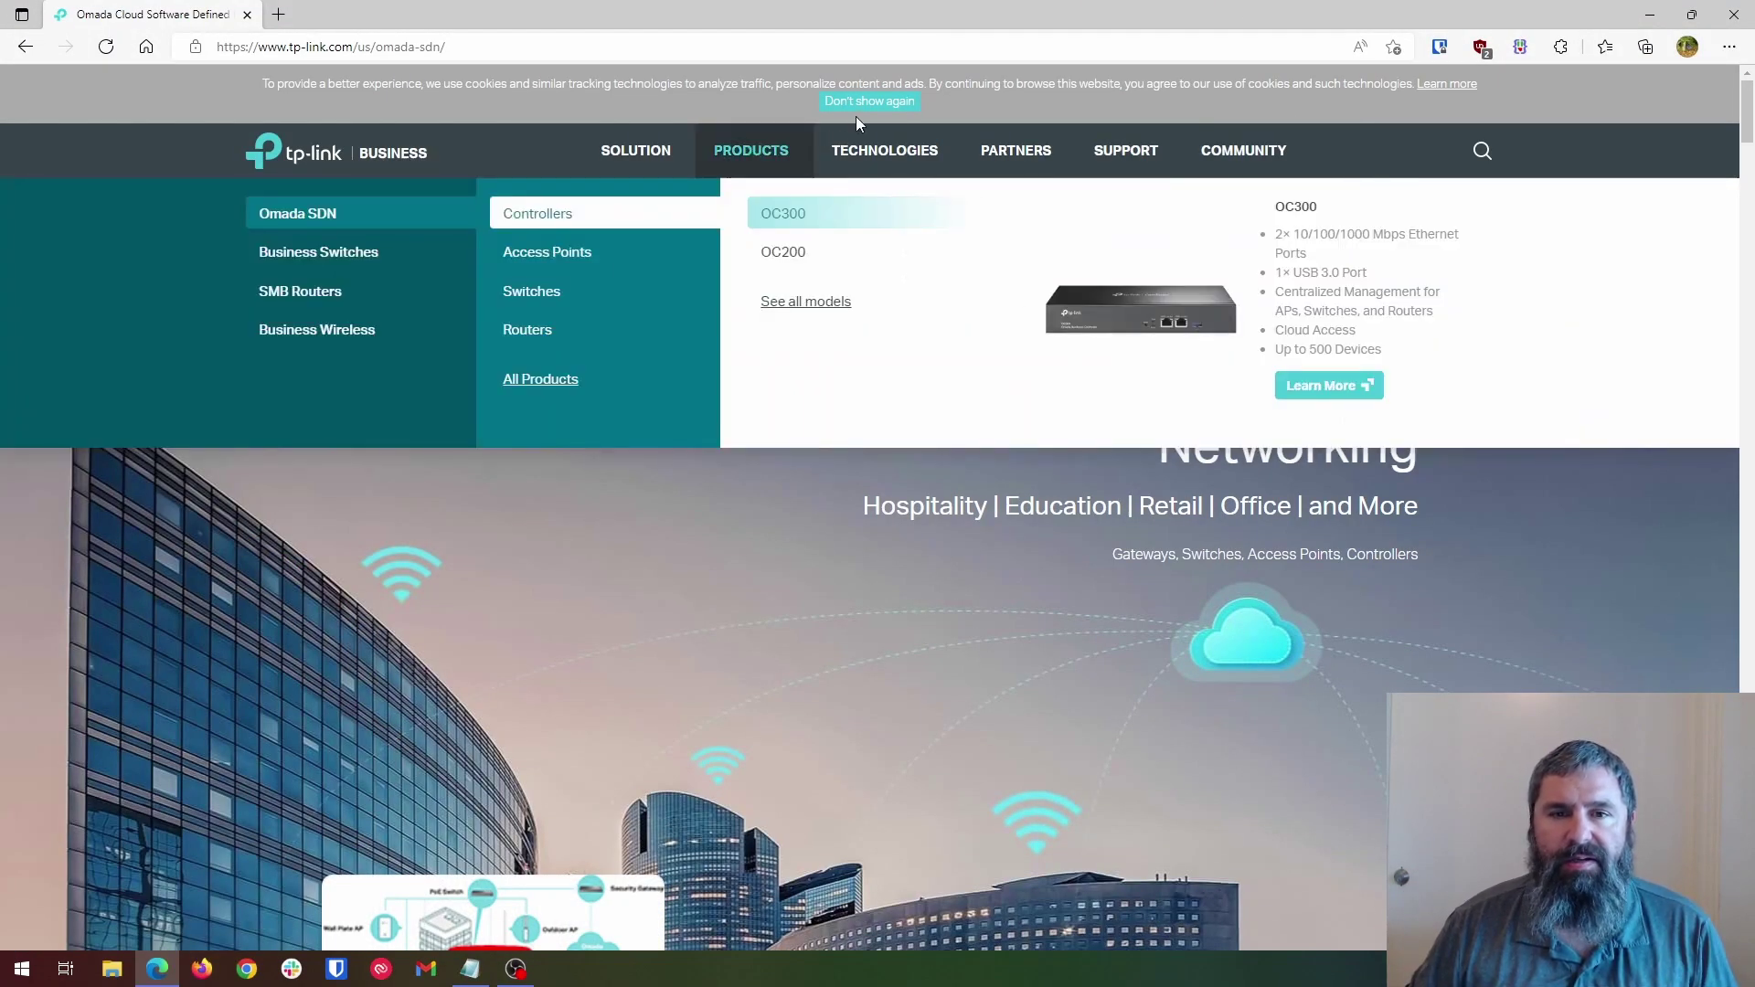
Dismiss the cookie notice and scroll the Omada SDN overview of access points, switches, gateways and controllers.
left_click(856, 102)
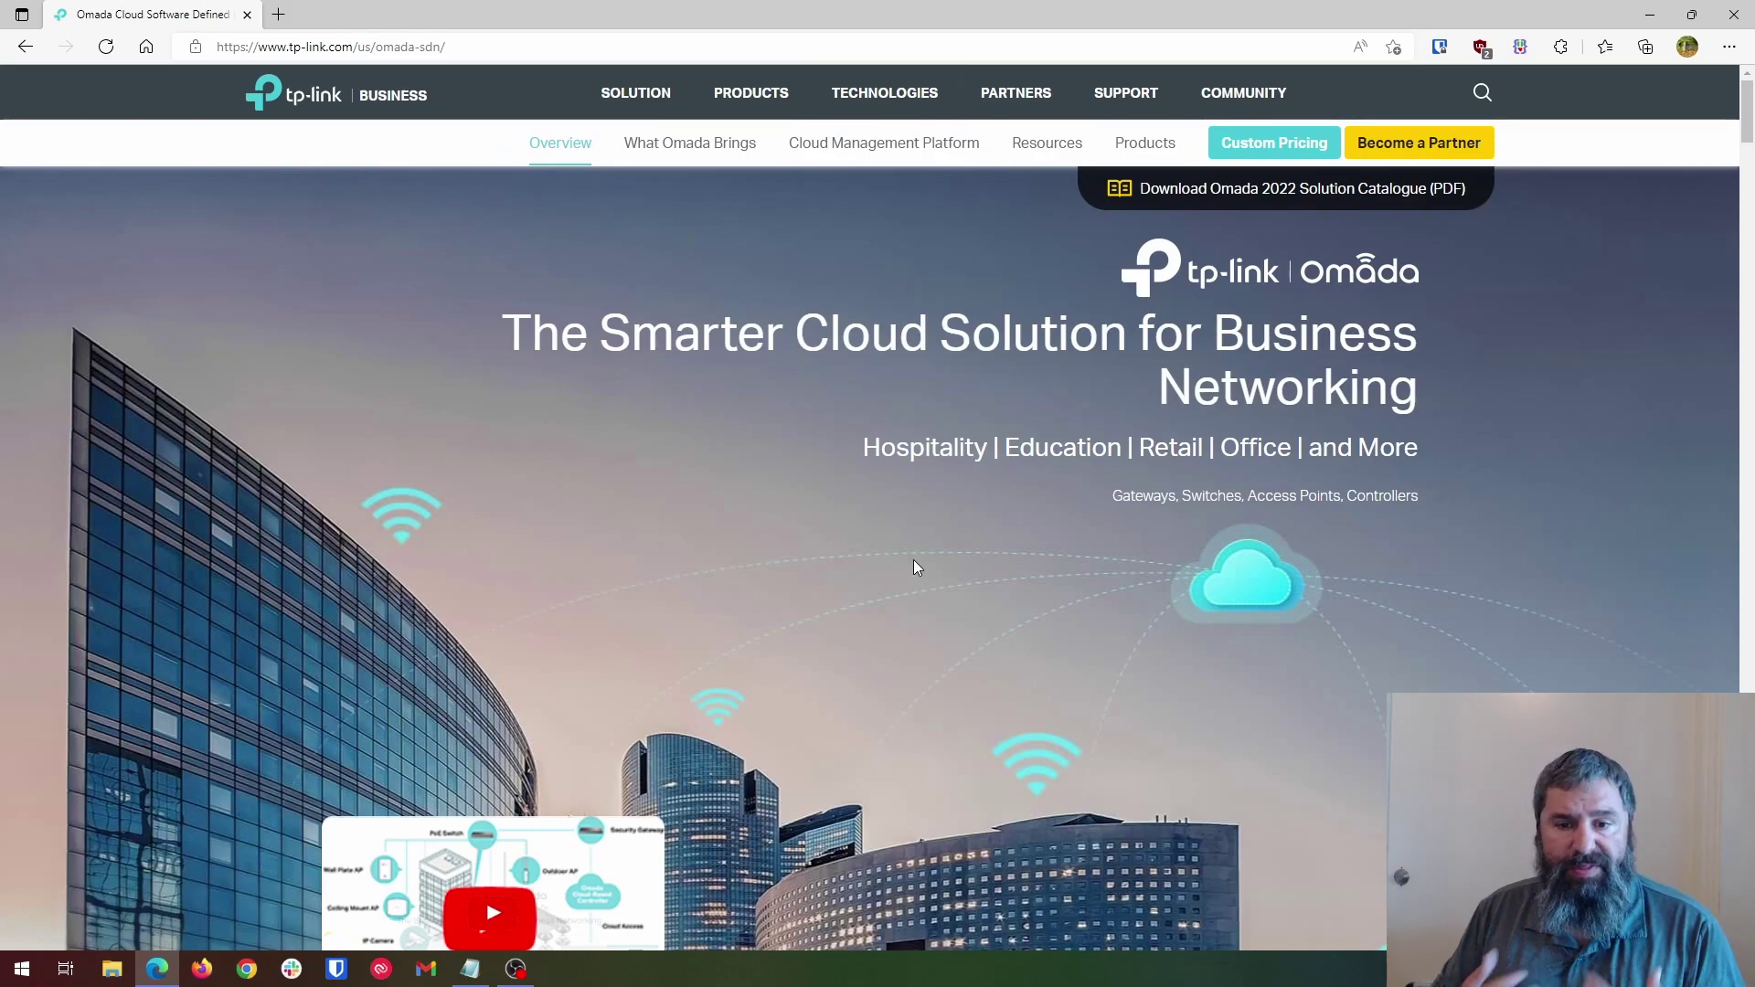
scroll(816, 454, "down", 8)
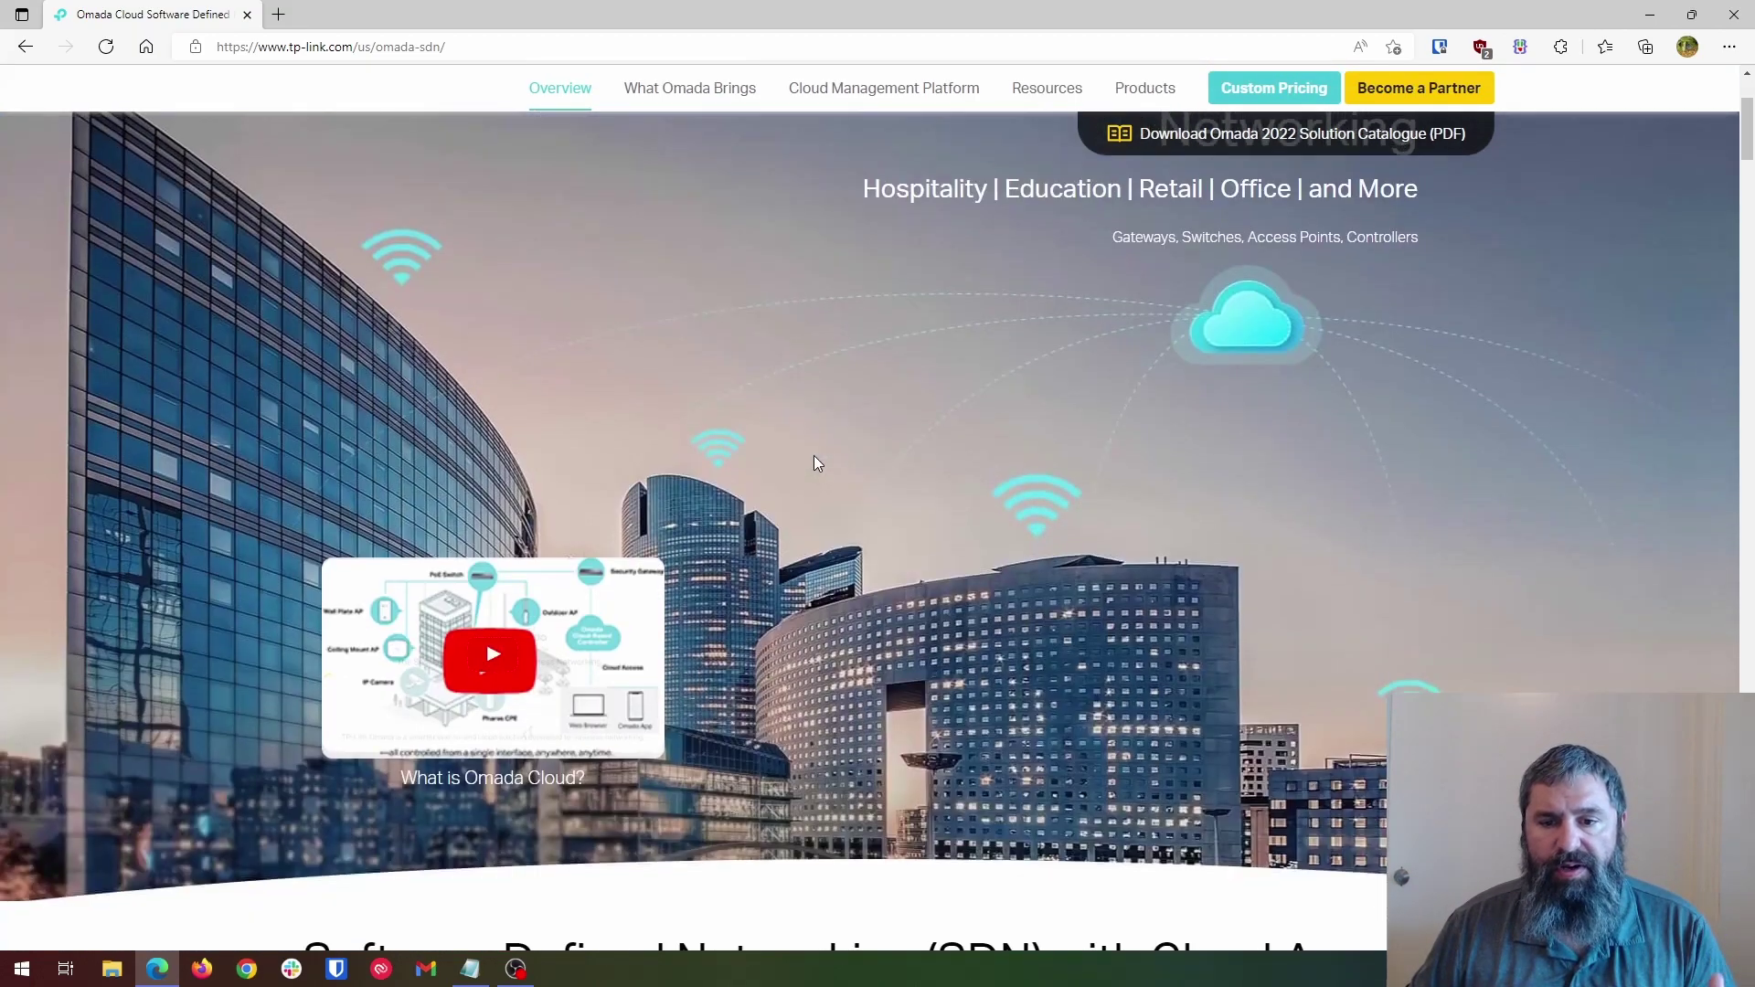
scroll(799, 464, "down", 3)
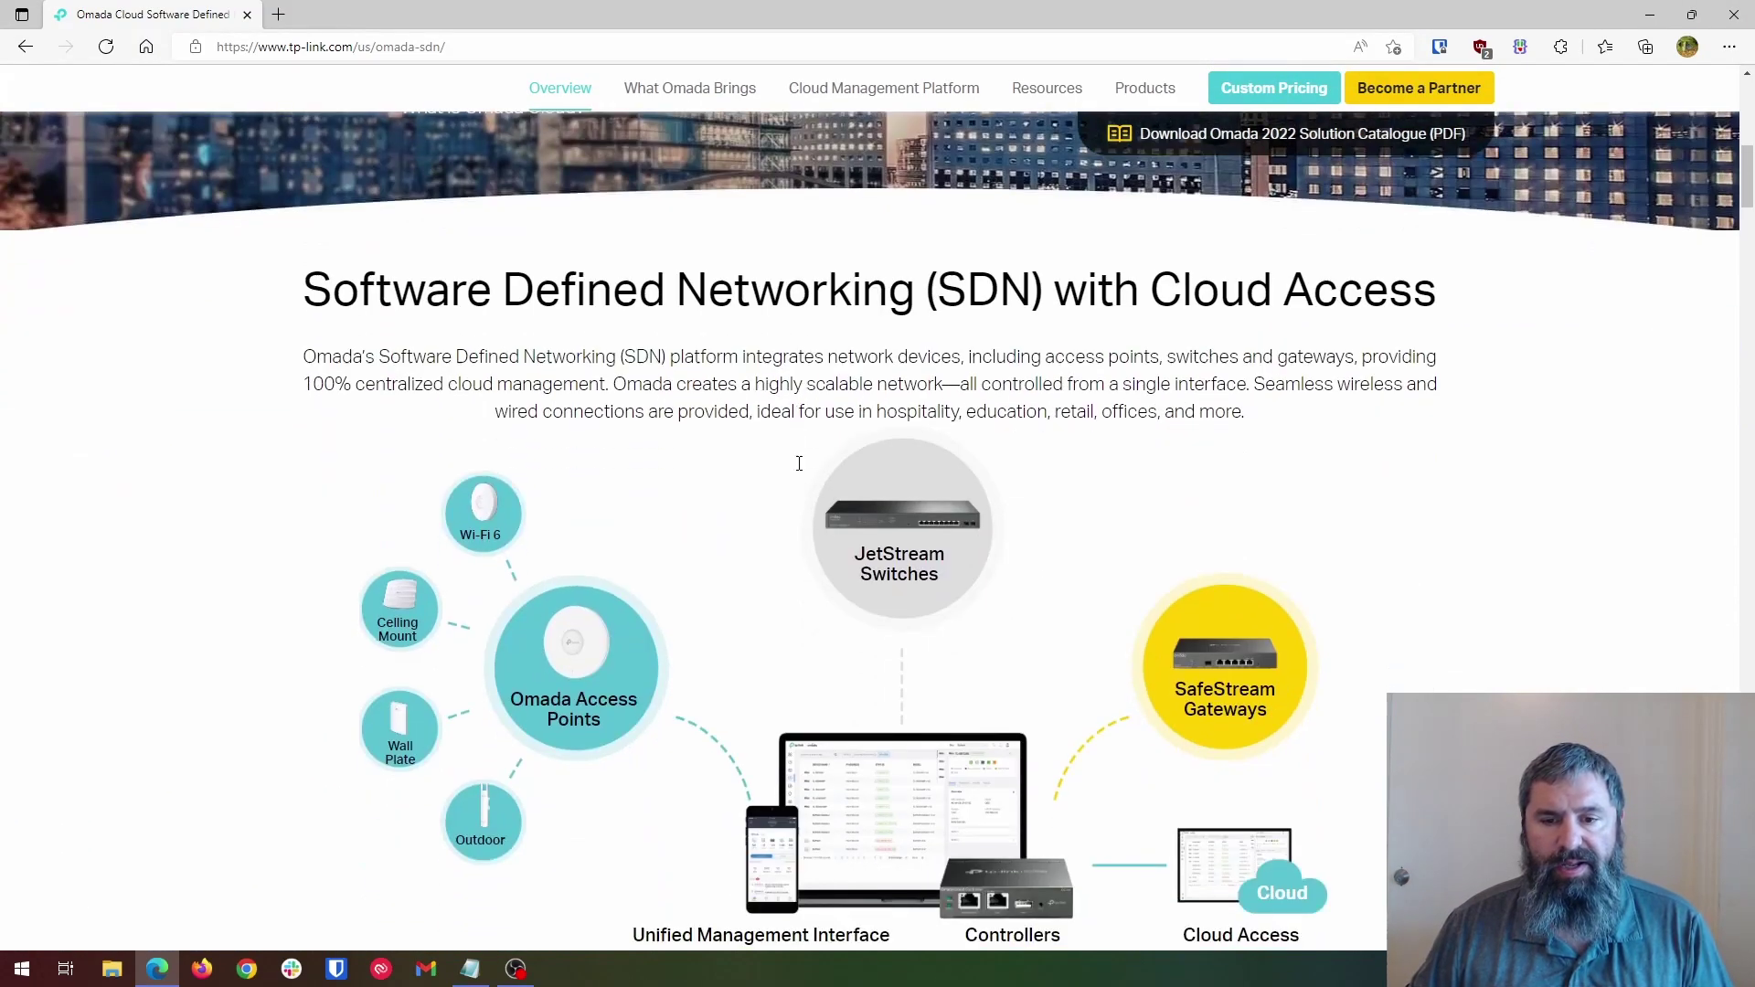
scroll(799, 471, "down", 1)
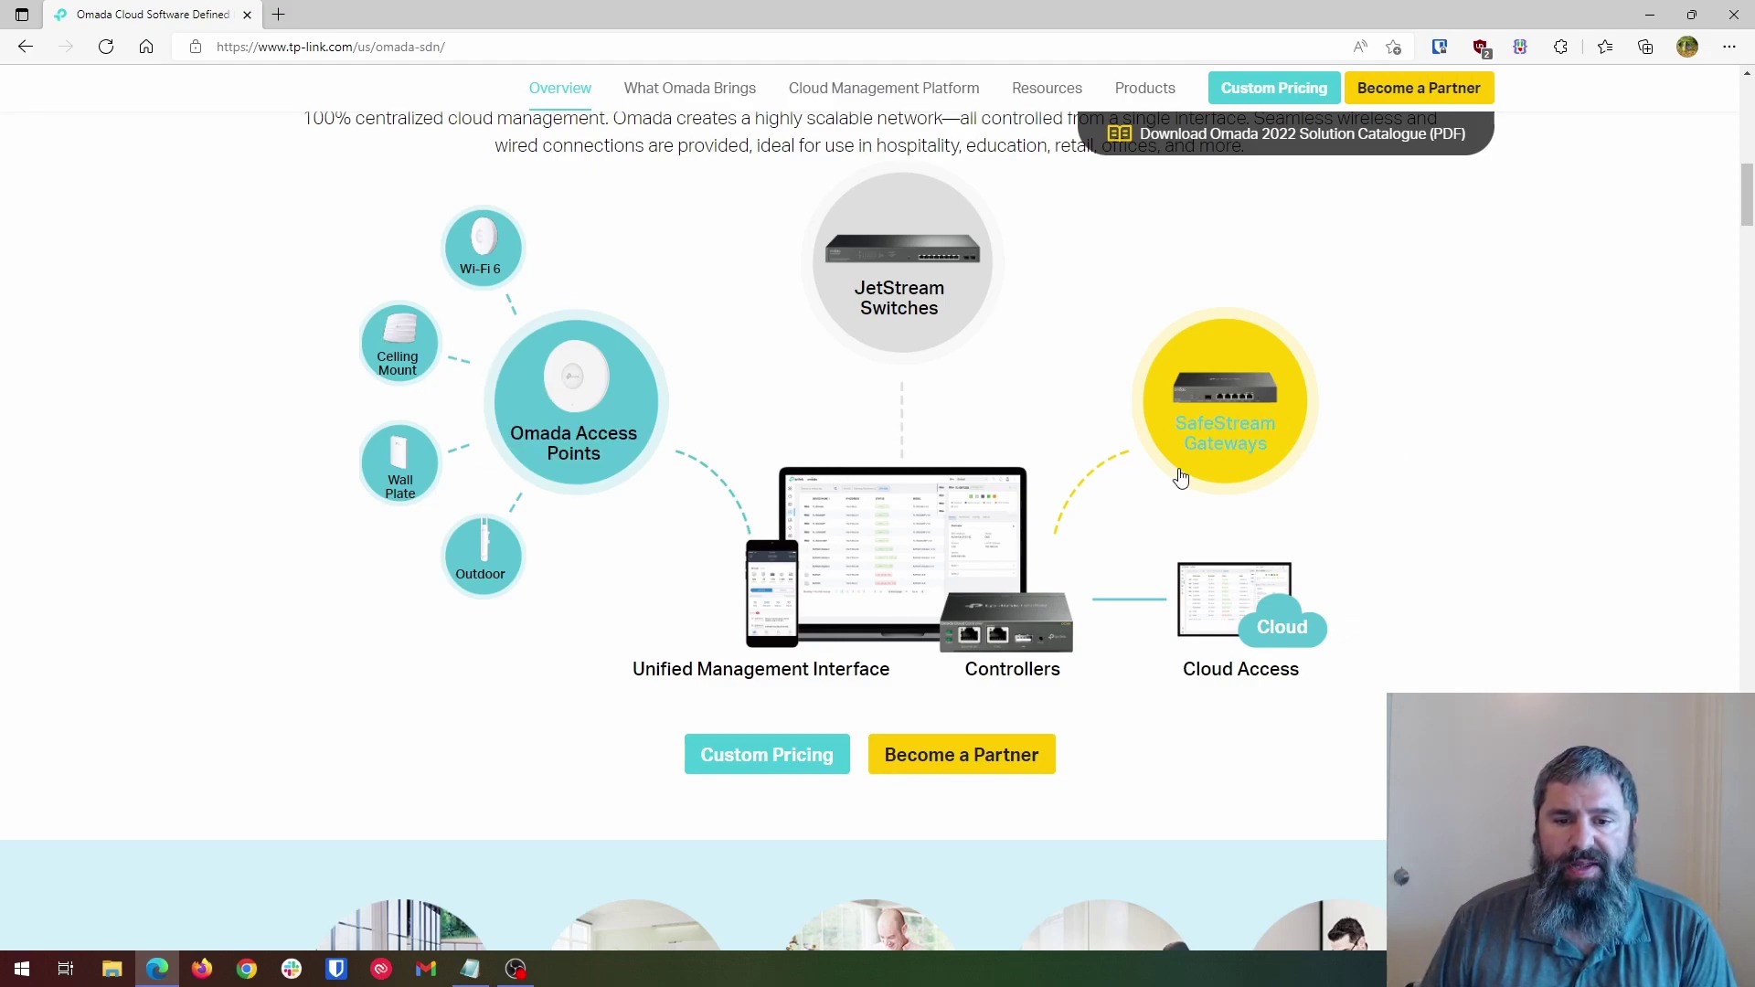
scroll(611, 407, "down", 10)
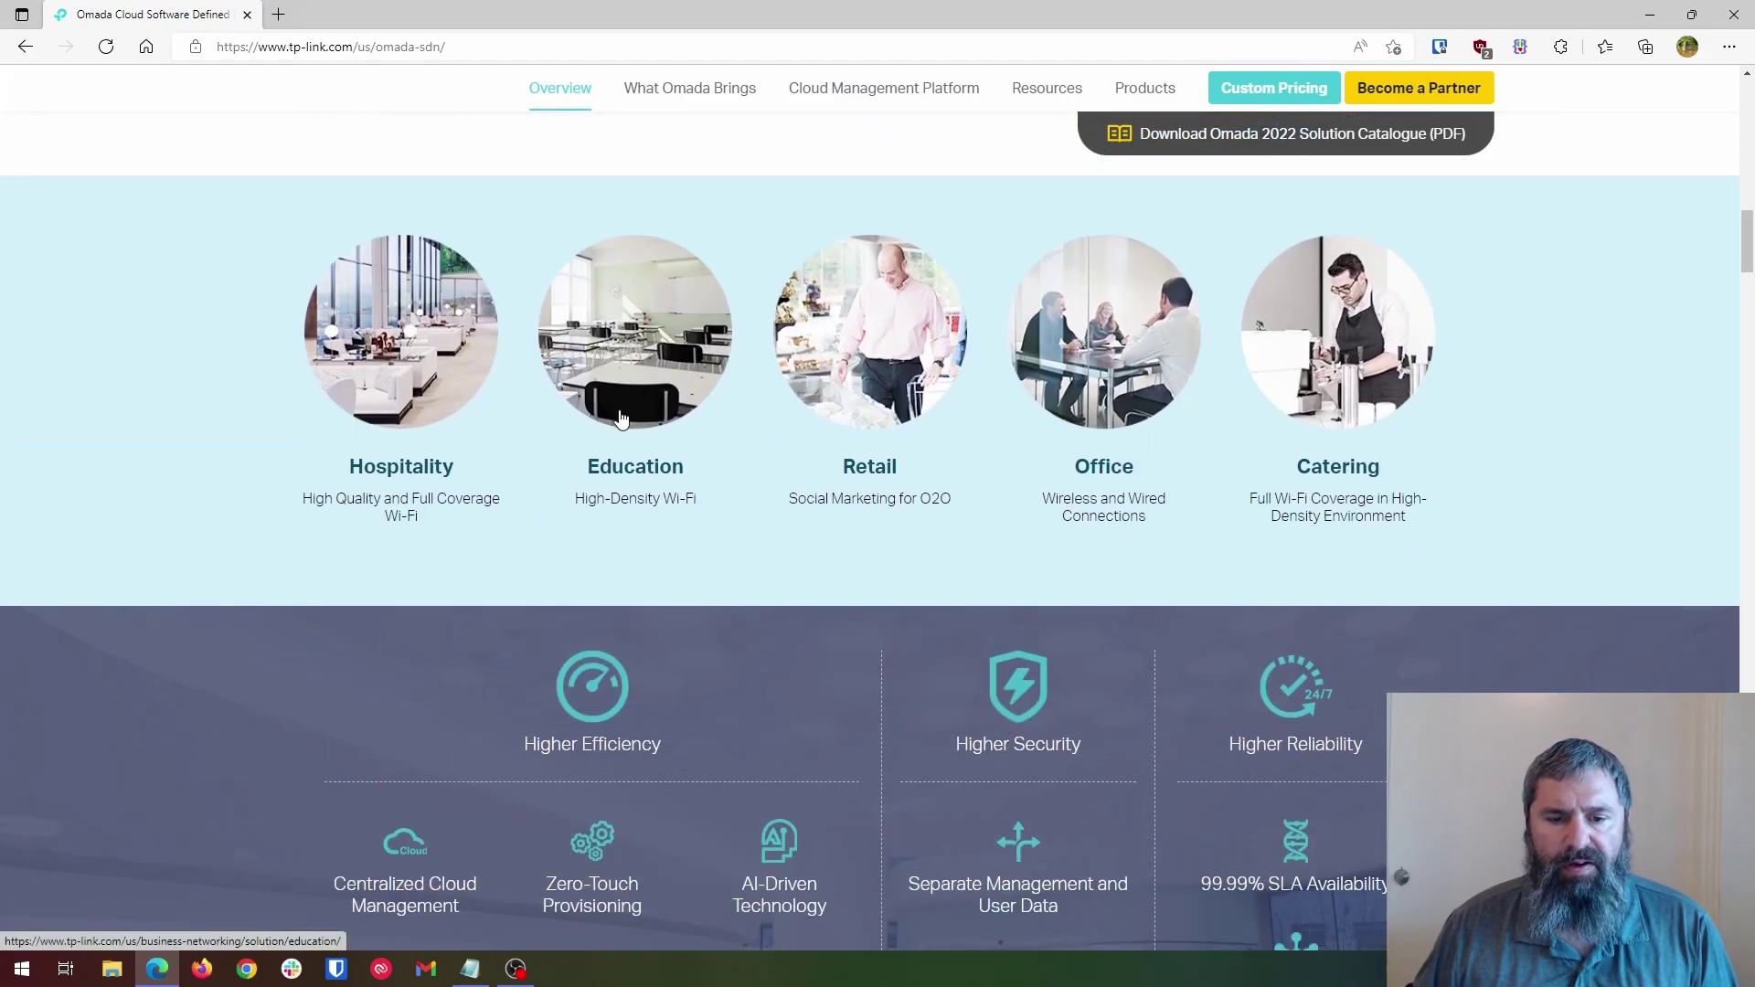
scroll(760, 420, "down", 5)
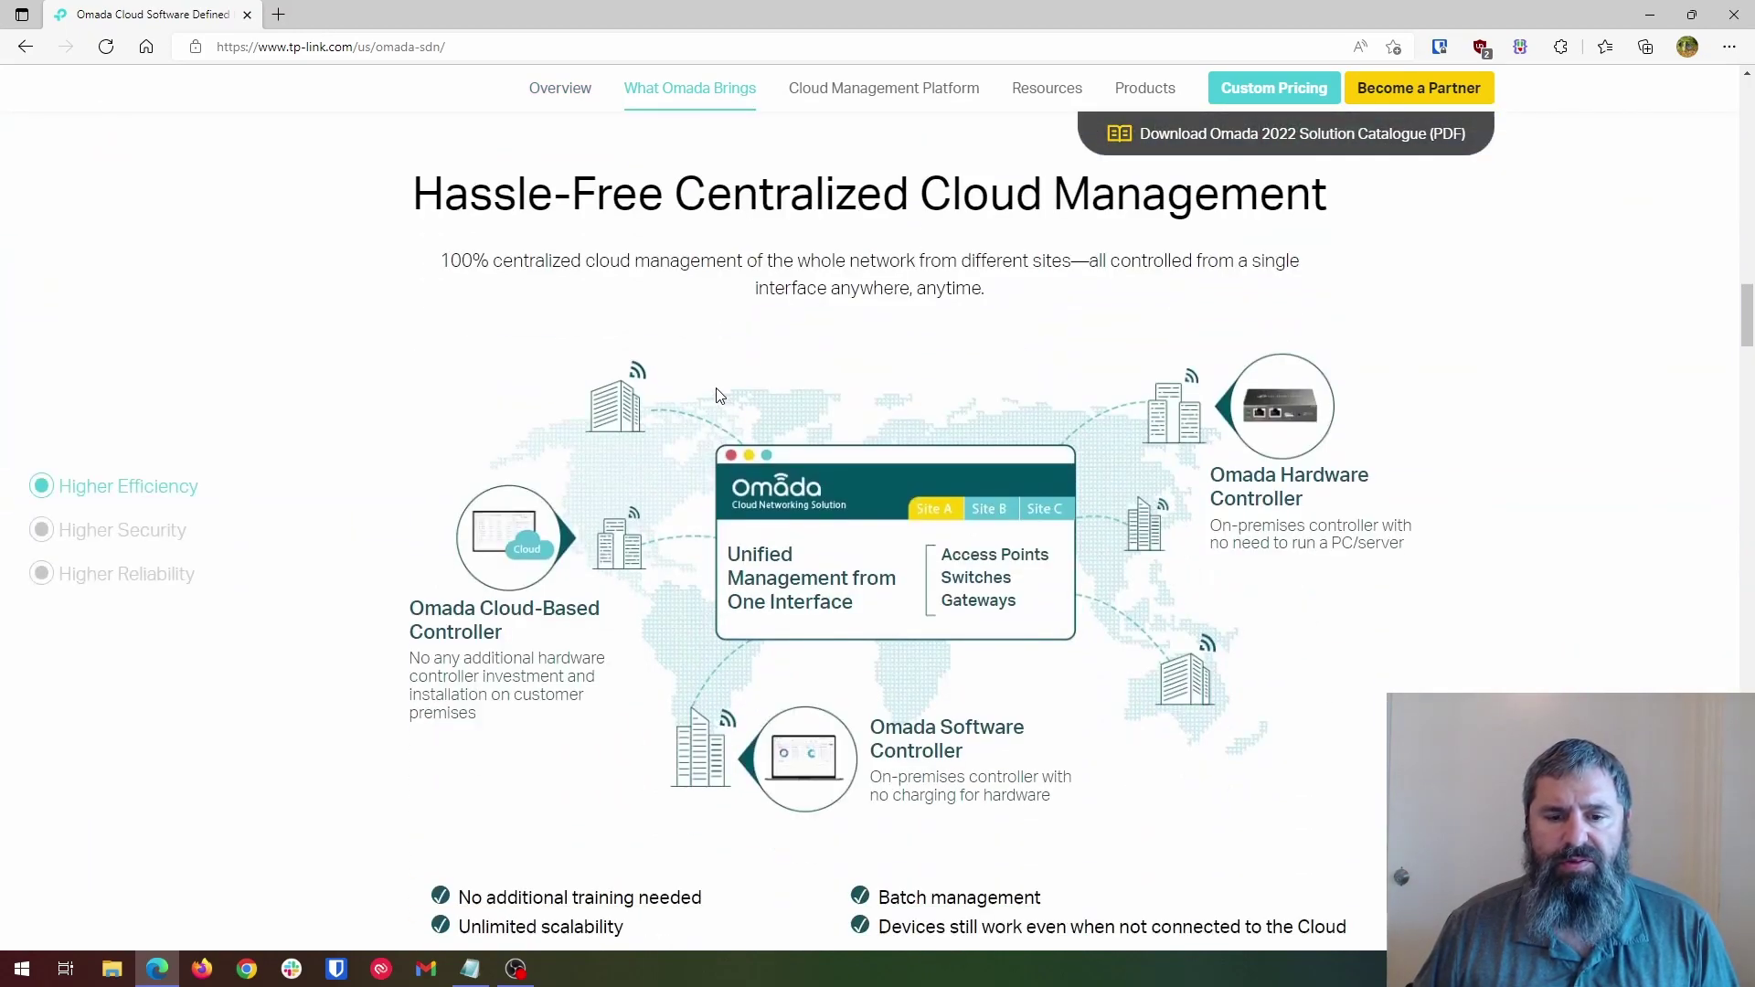
scroll(718, 395, "down", 4)
scroll(704, 384, "up", 20)
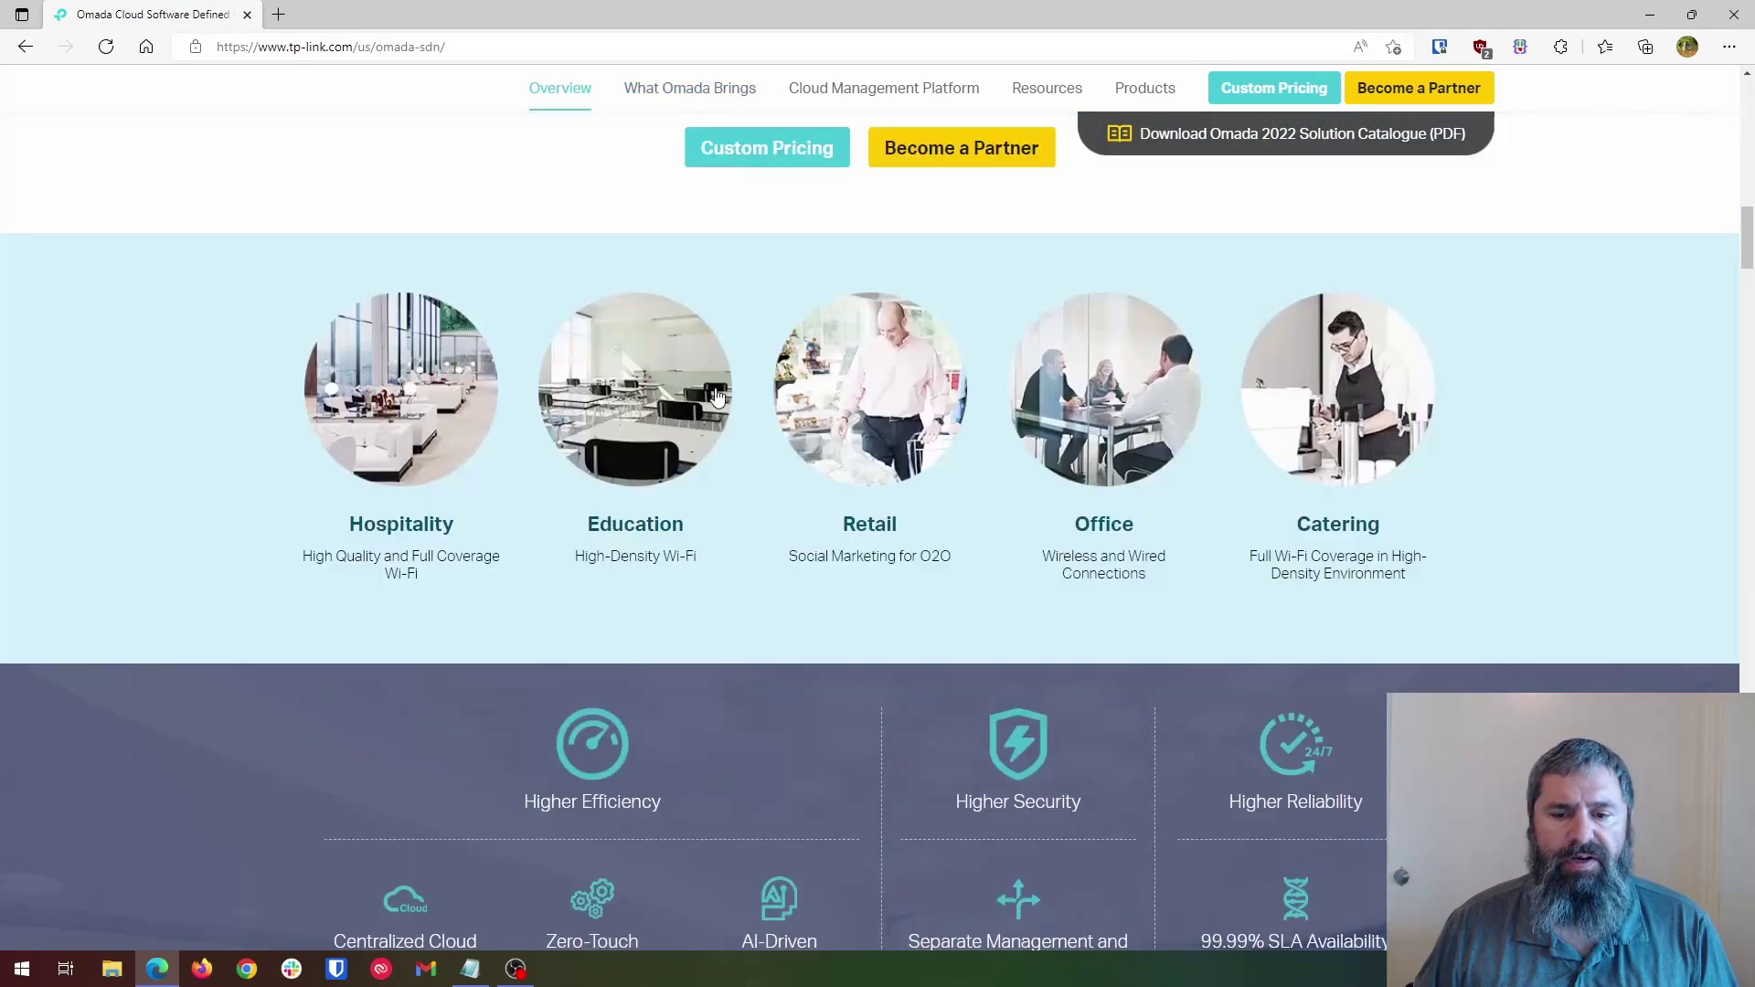
scroll(666, 365, "down", 4)
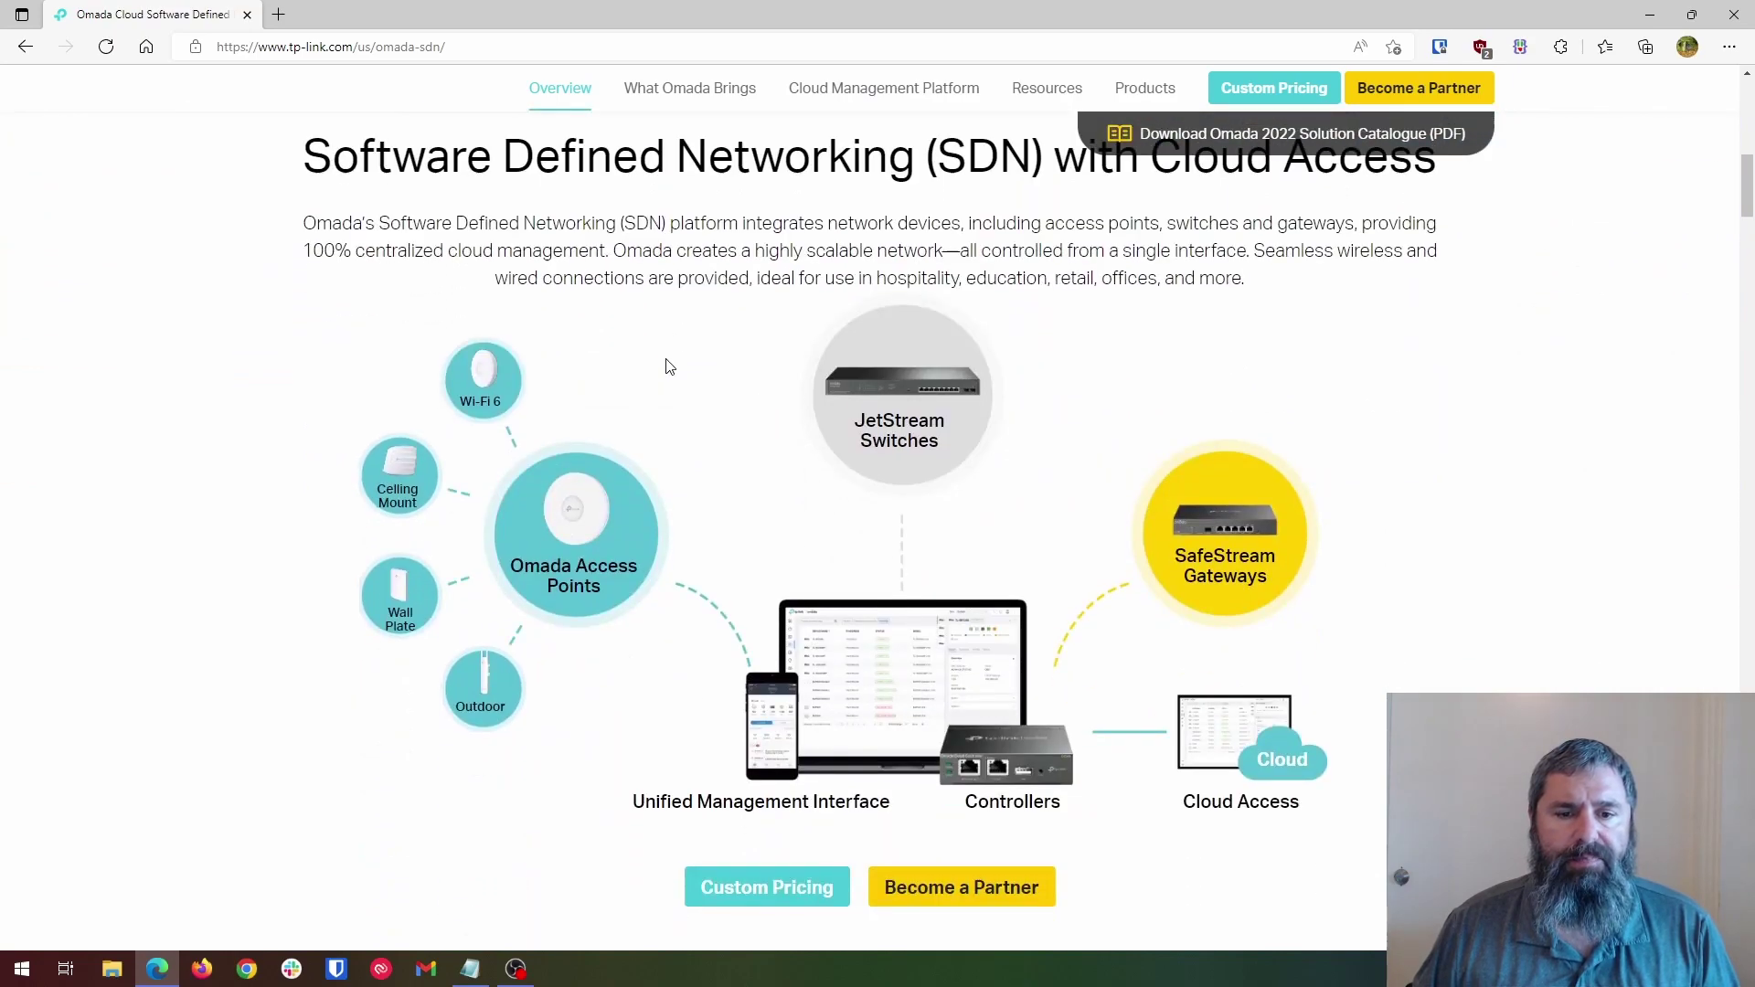
scroll(722, 375, "down", 2)
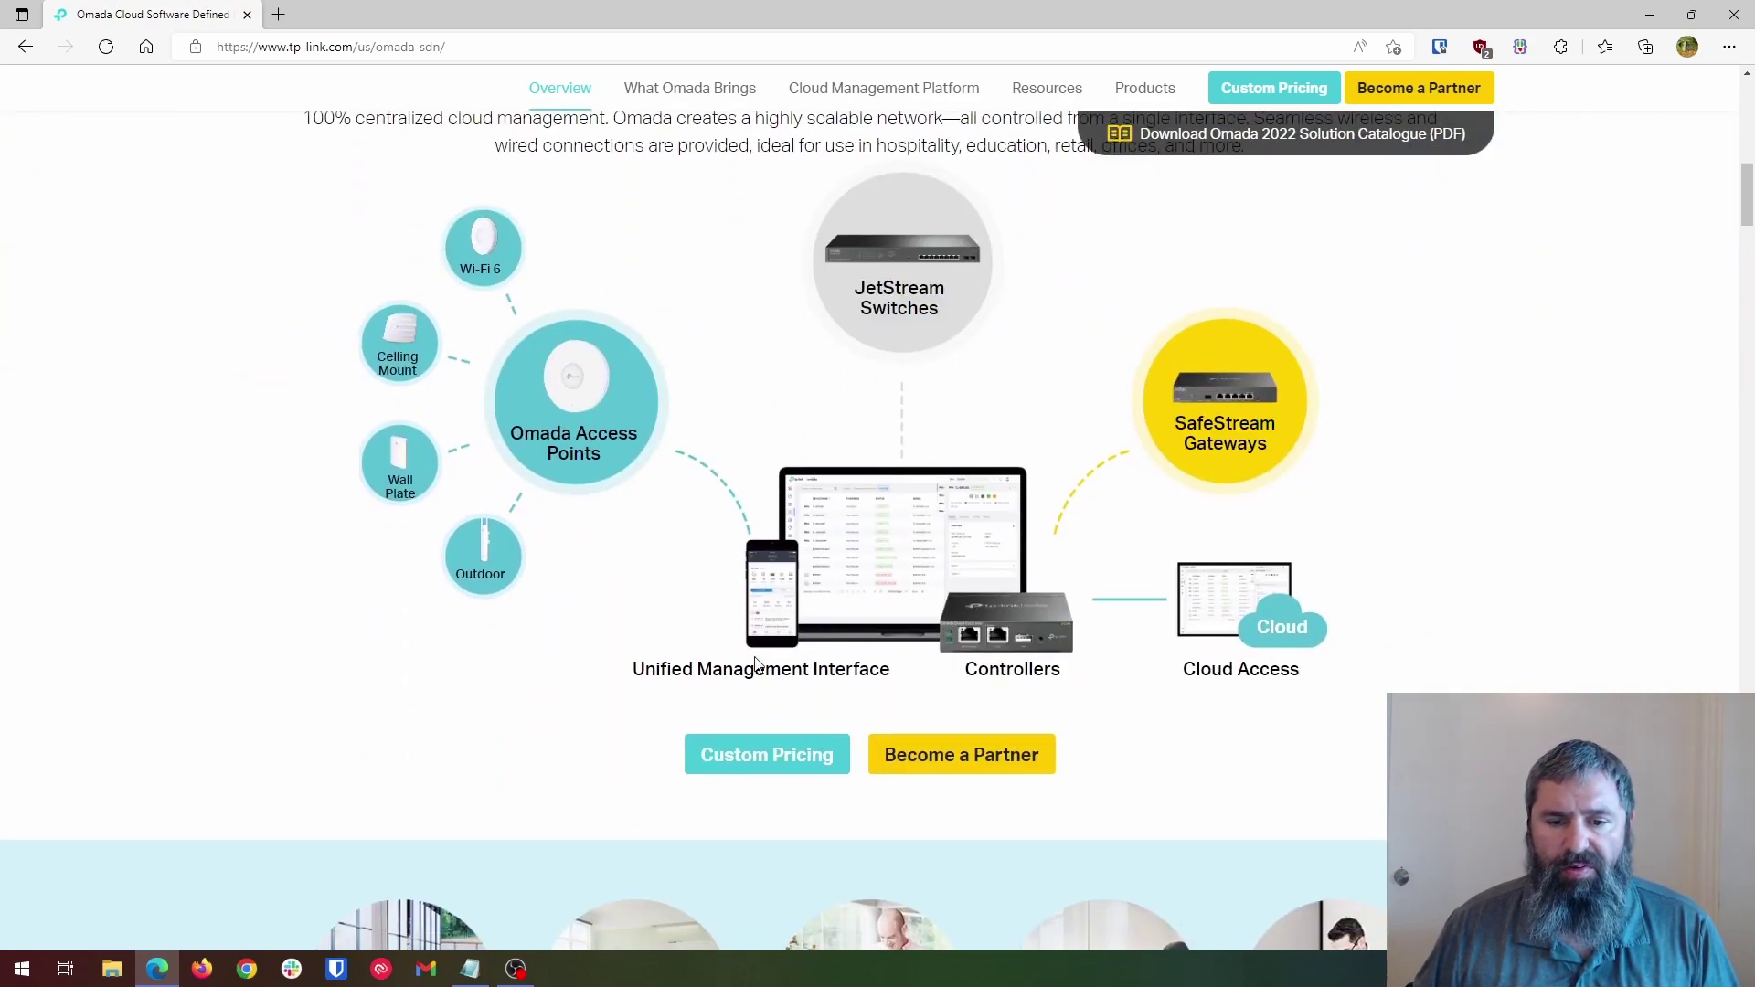
Open the SafeStream Gateways listing with the ER605, then the Controllers listing showing the OC200 and OC300.
left_click(1214, 446)
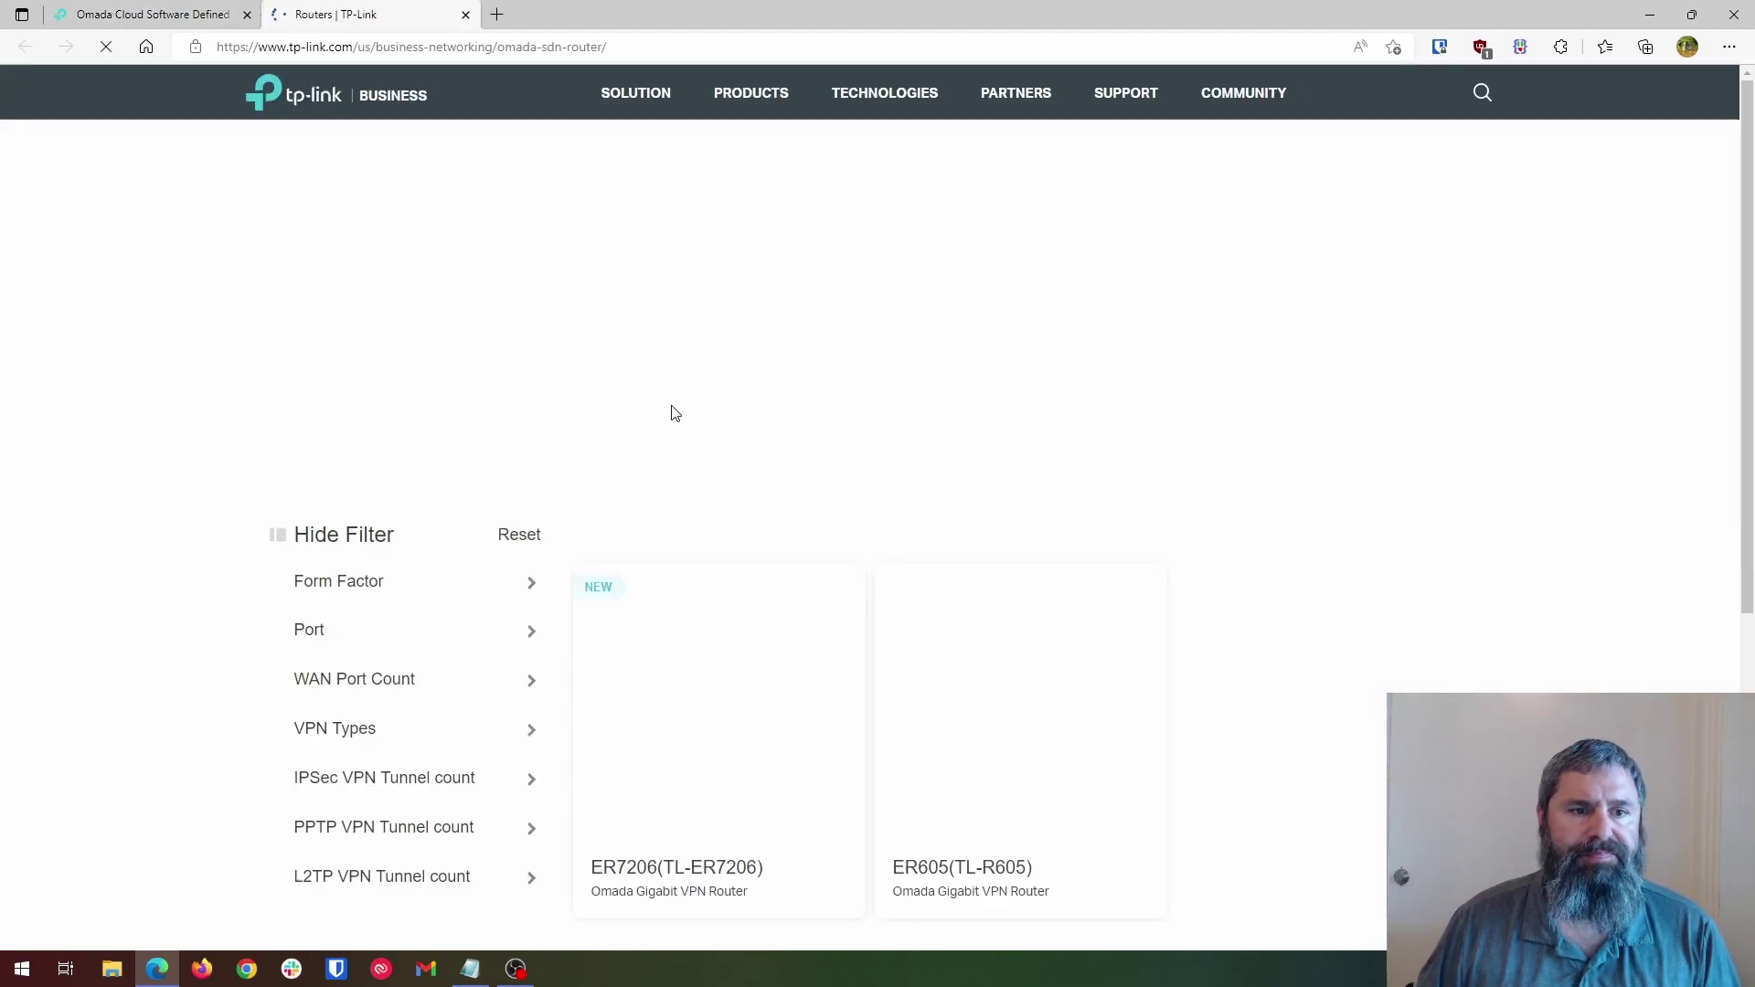
scroll(621, 406, "down", 3)
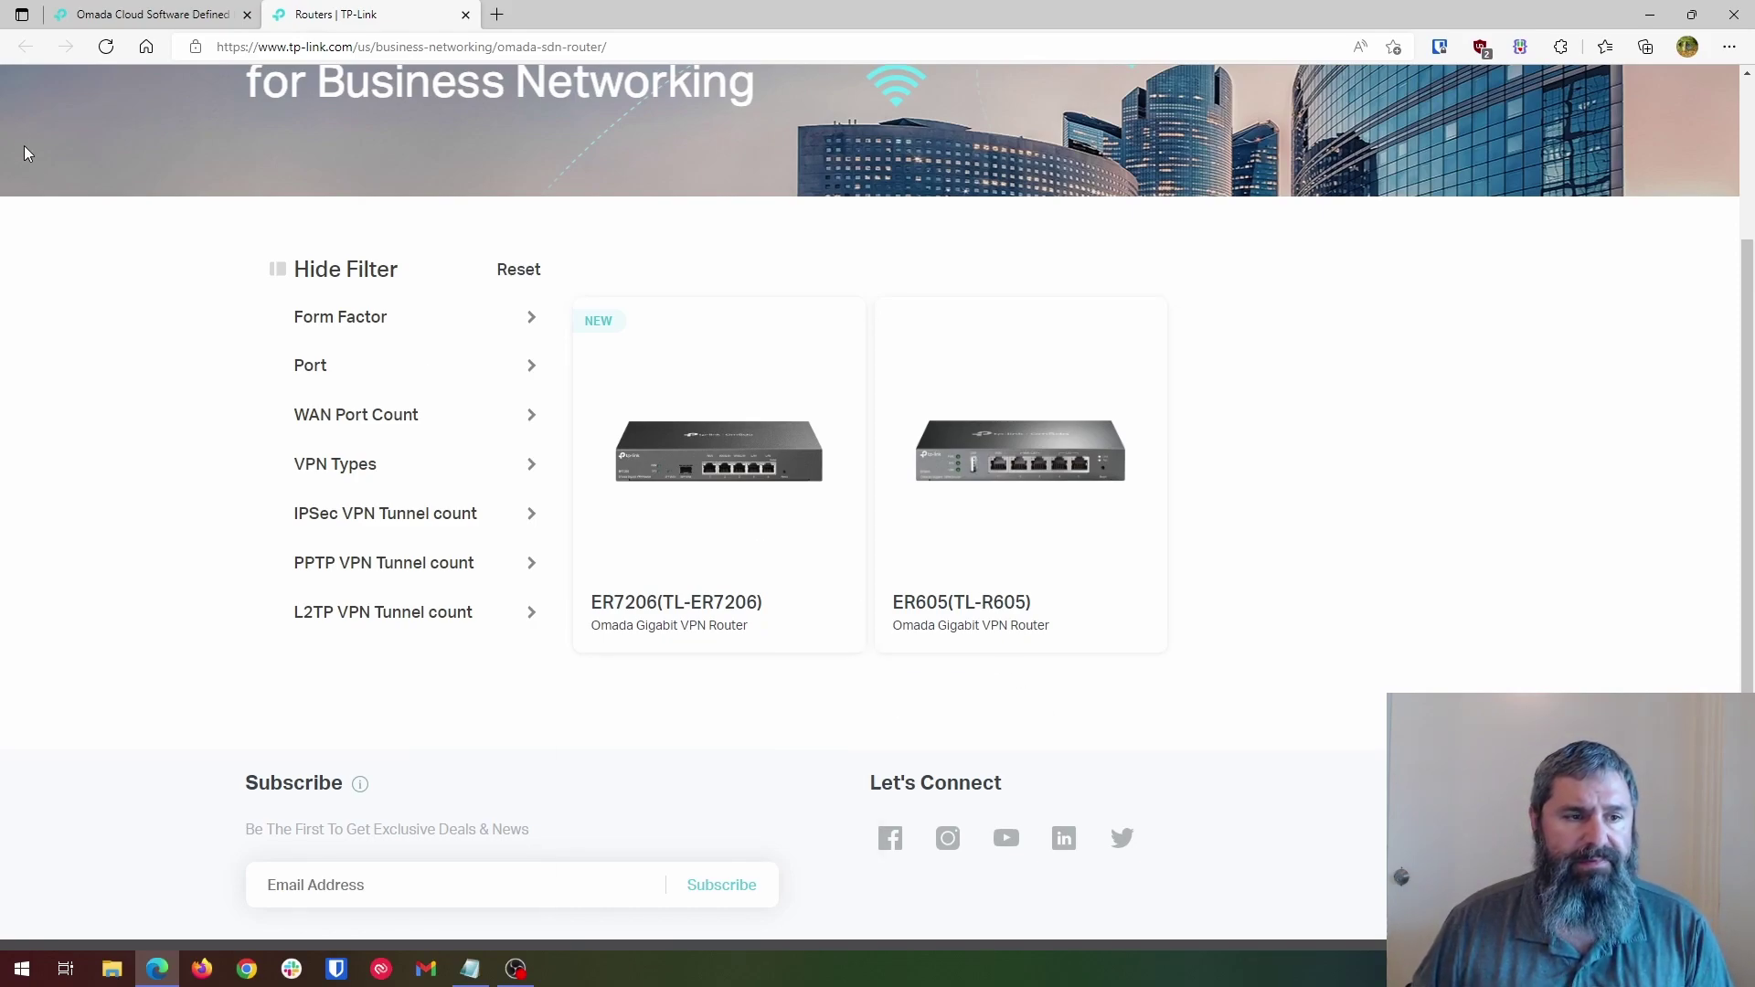
left_click(169, 15)
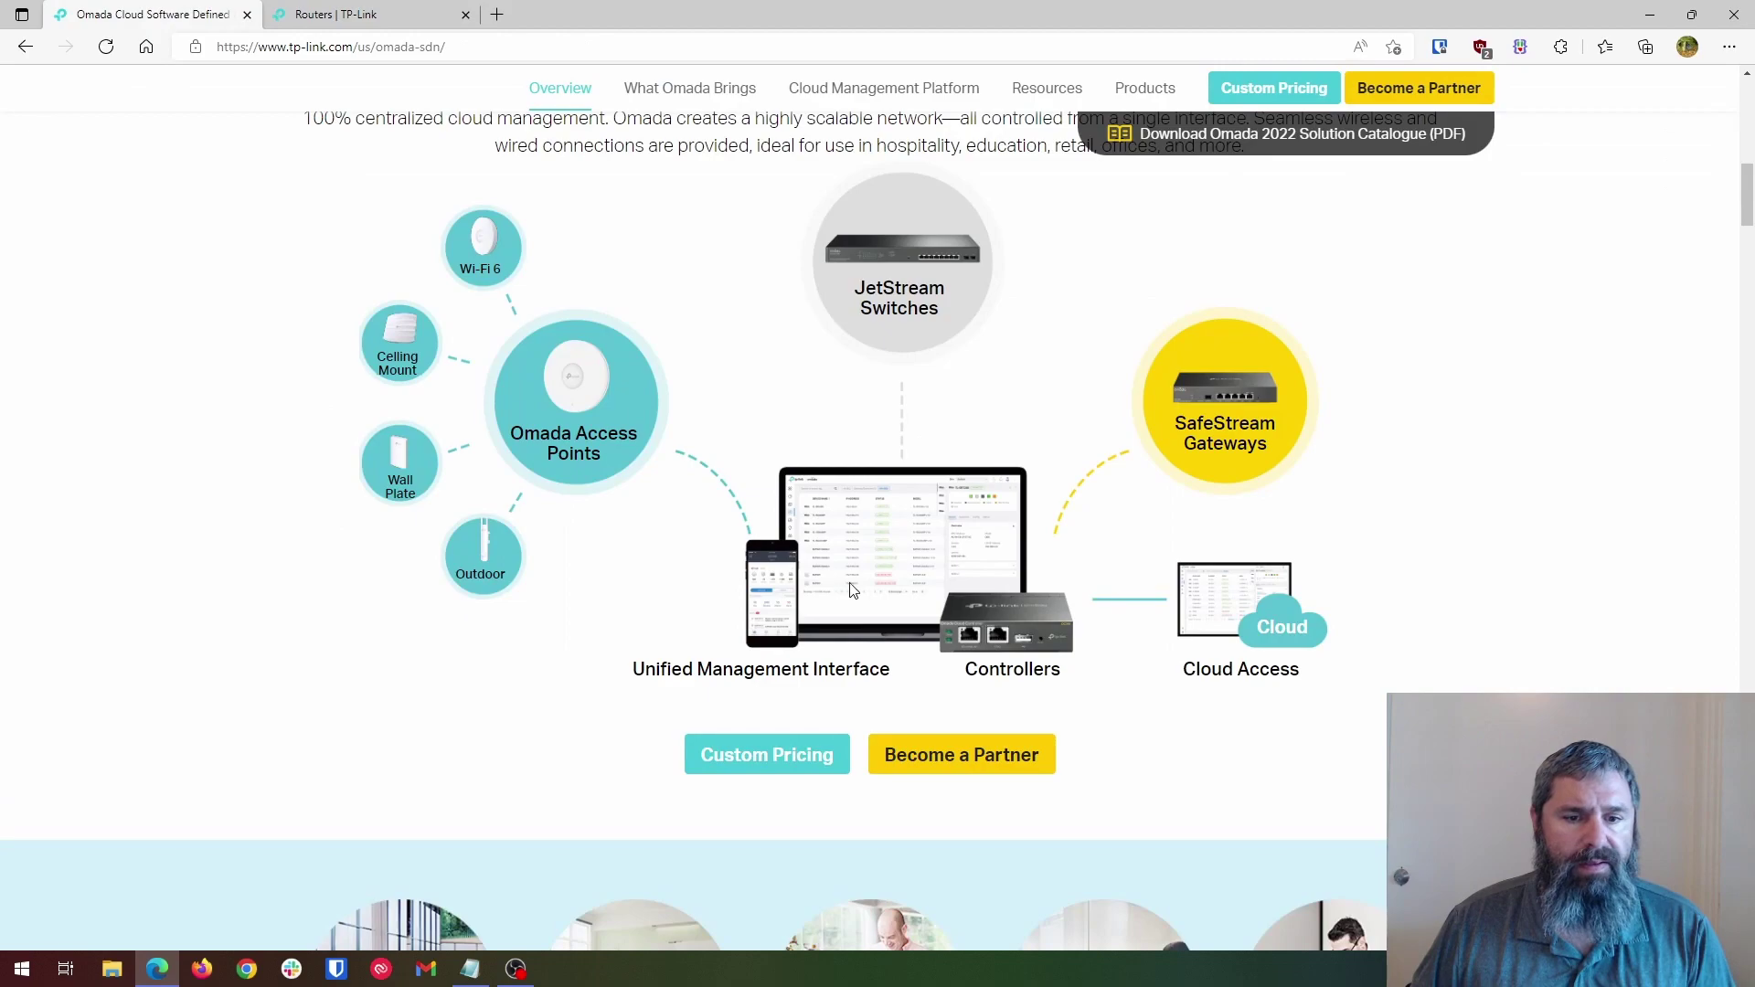
left_click(1015, 665)
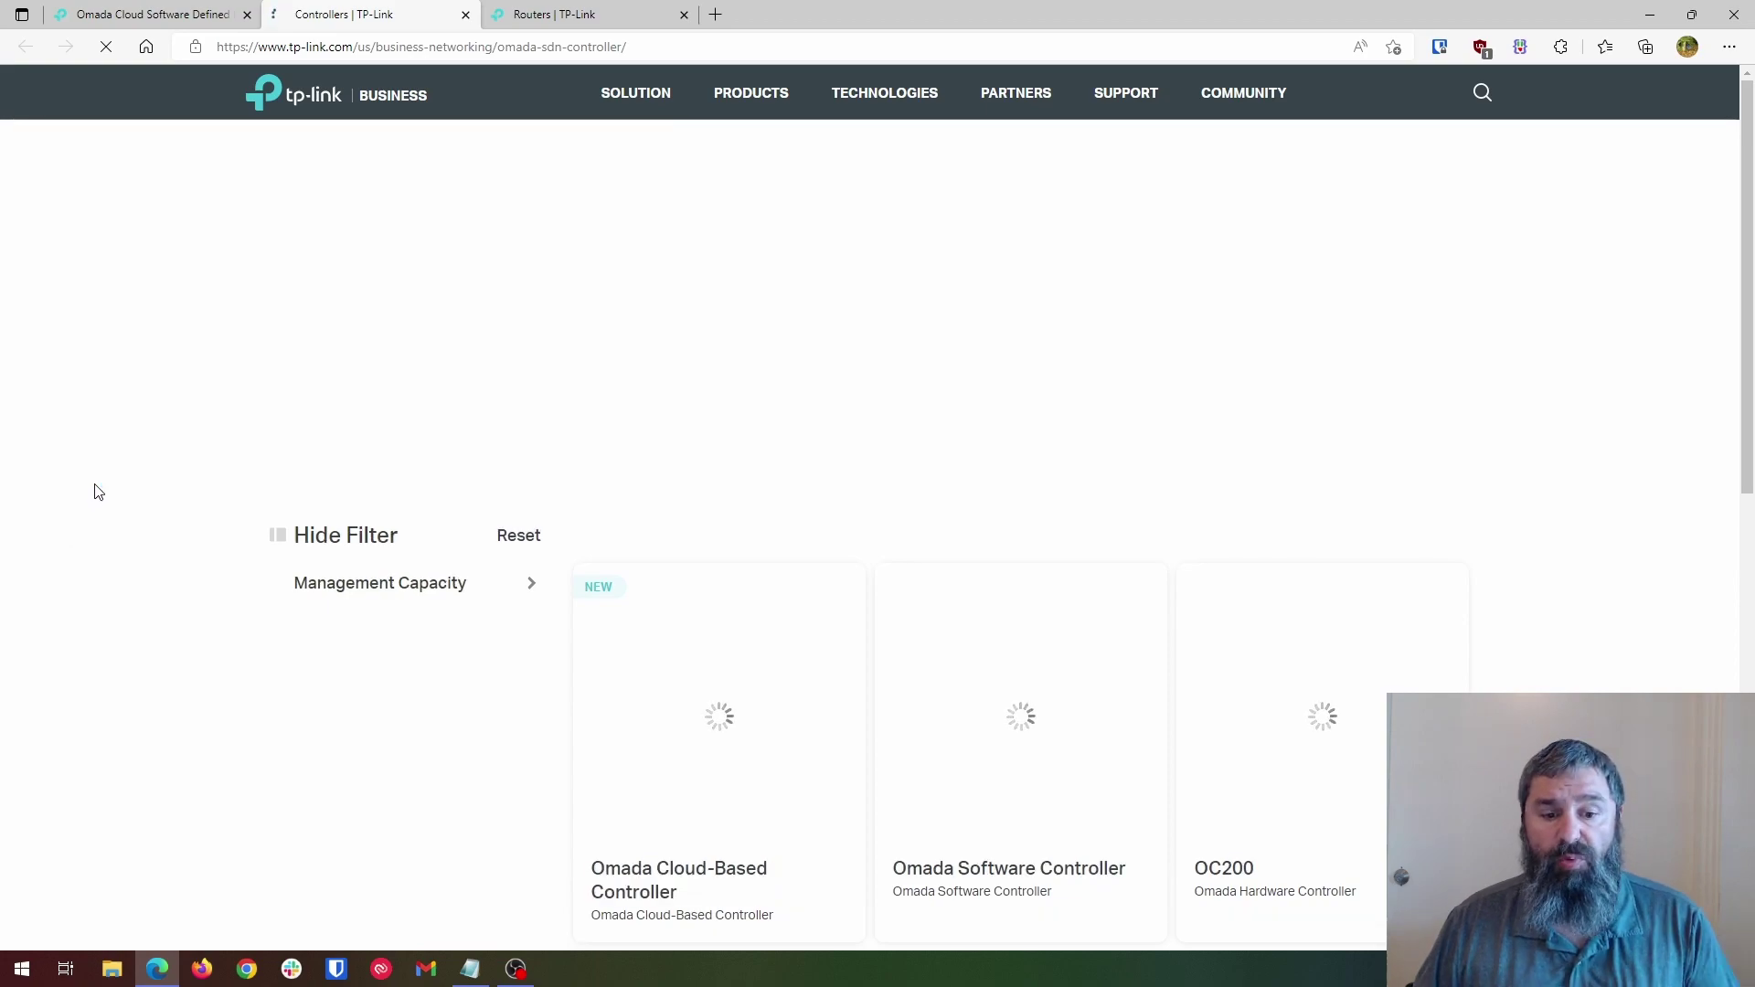
scroll(97, 490, "down", 2)
scroll(98, 492, "down", 2)
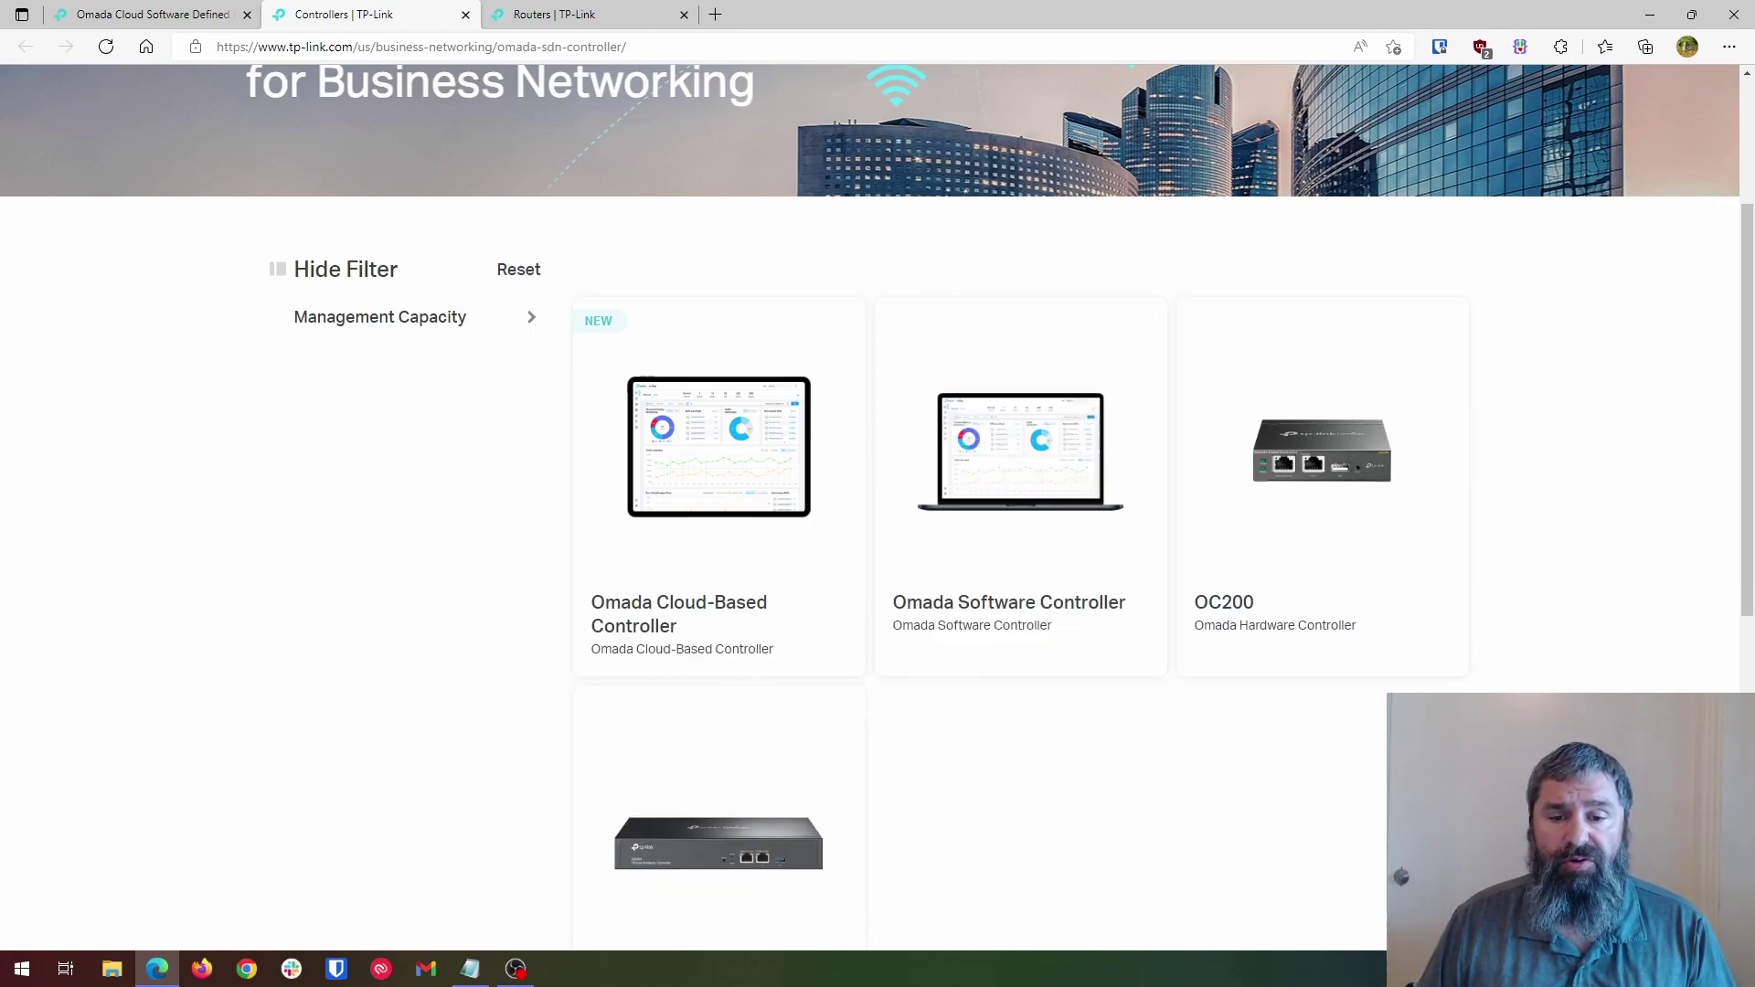
scroll(1356, 274, "down", 4)
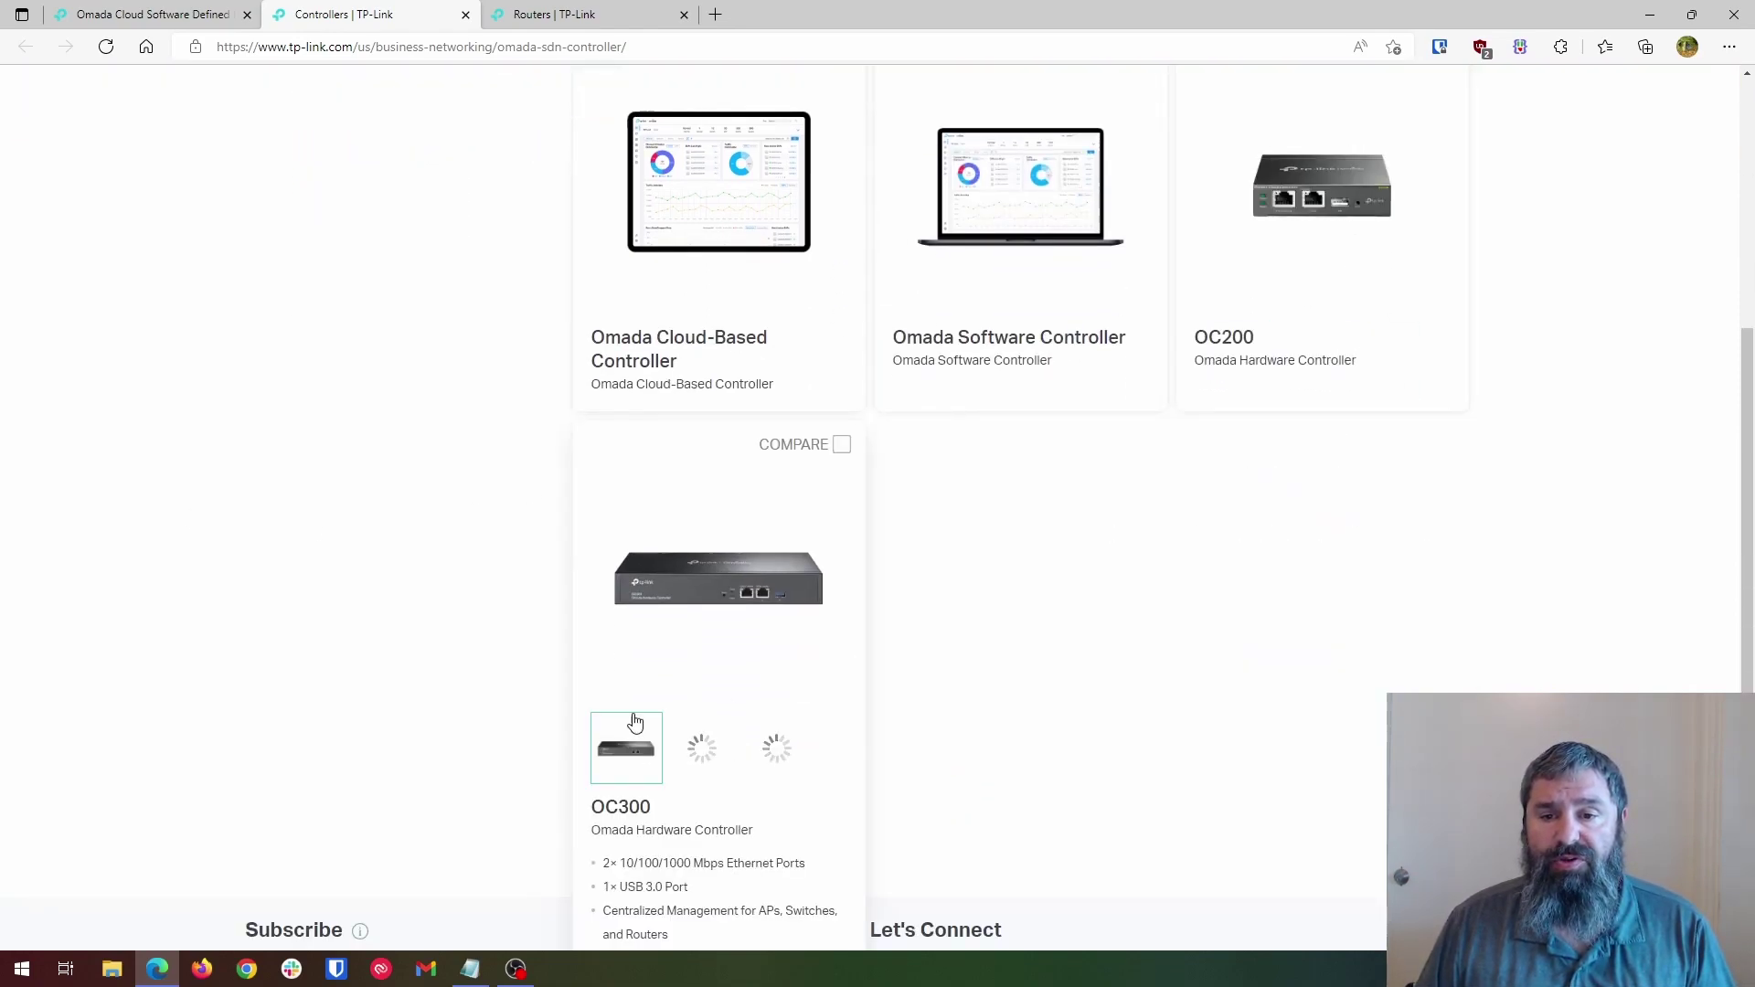
mouse_move(1236, 333)
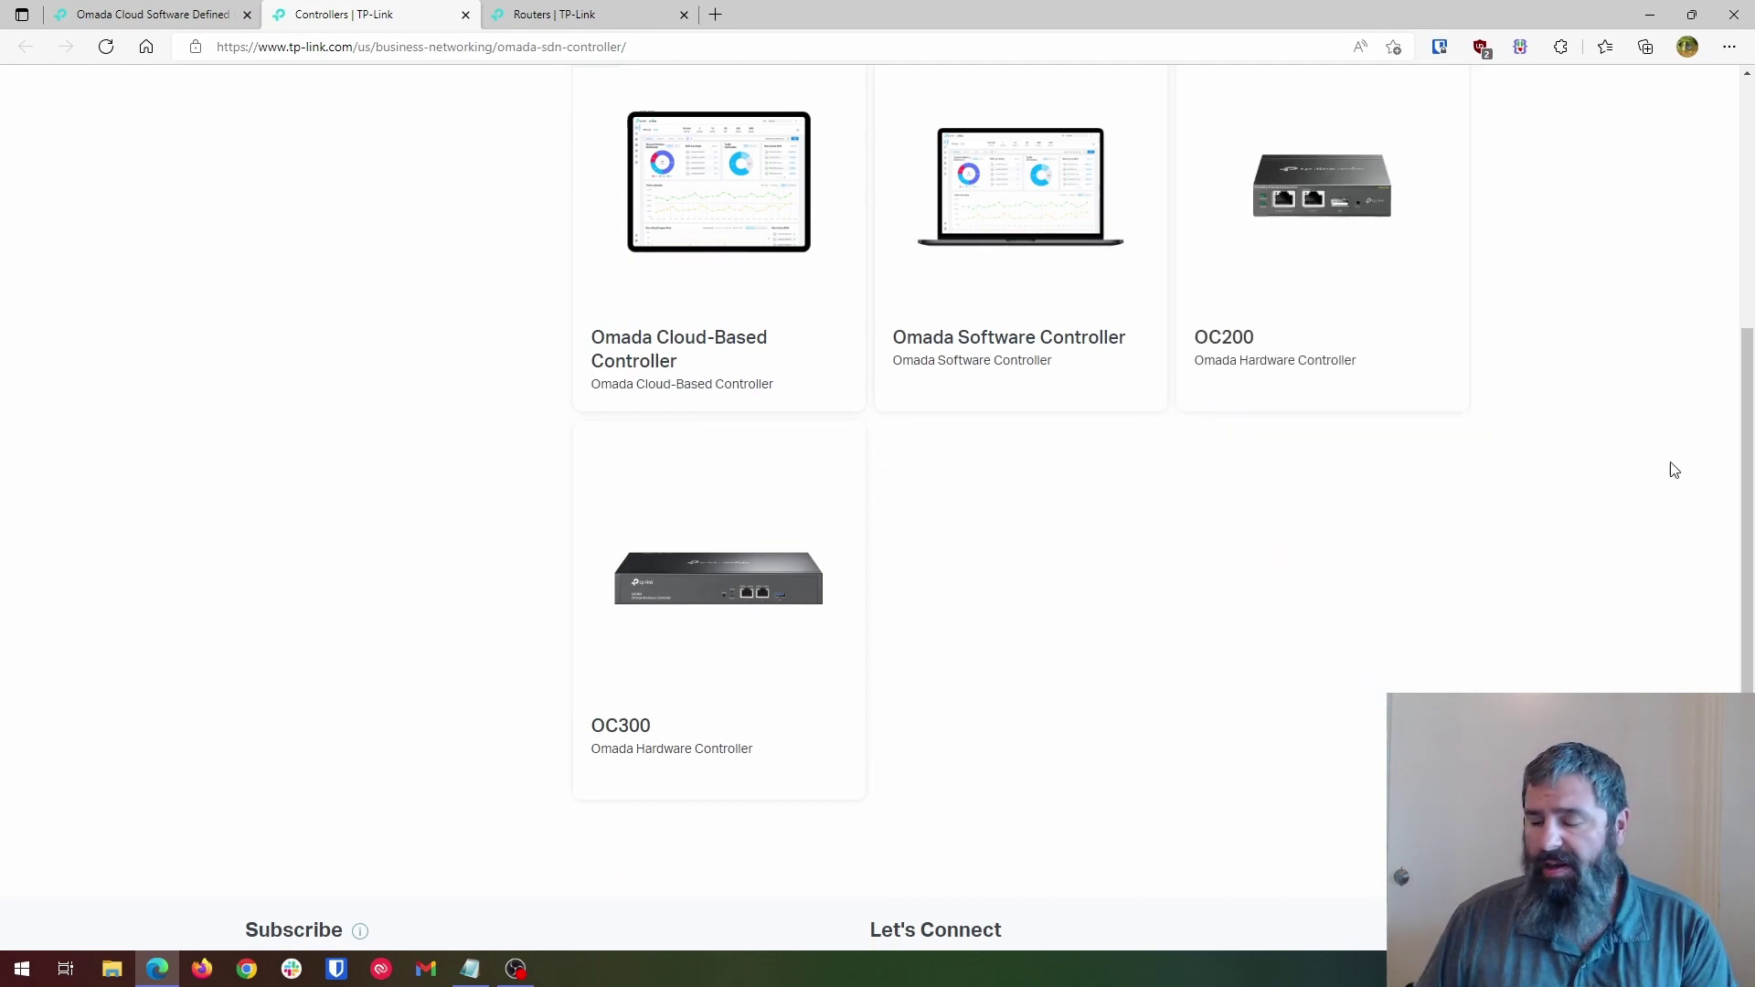
scroll(1328, 573, "up", 6)
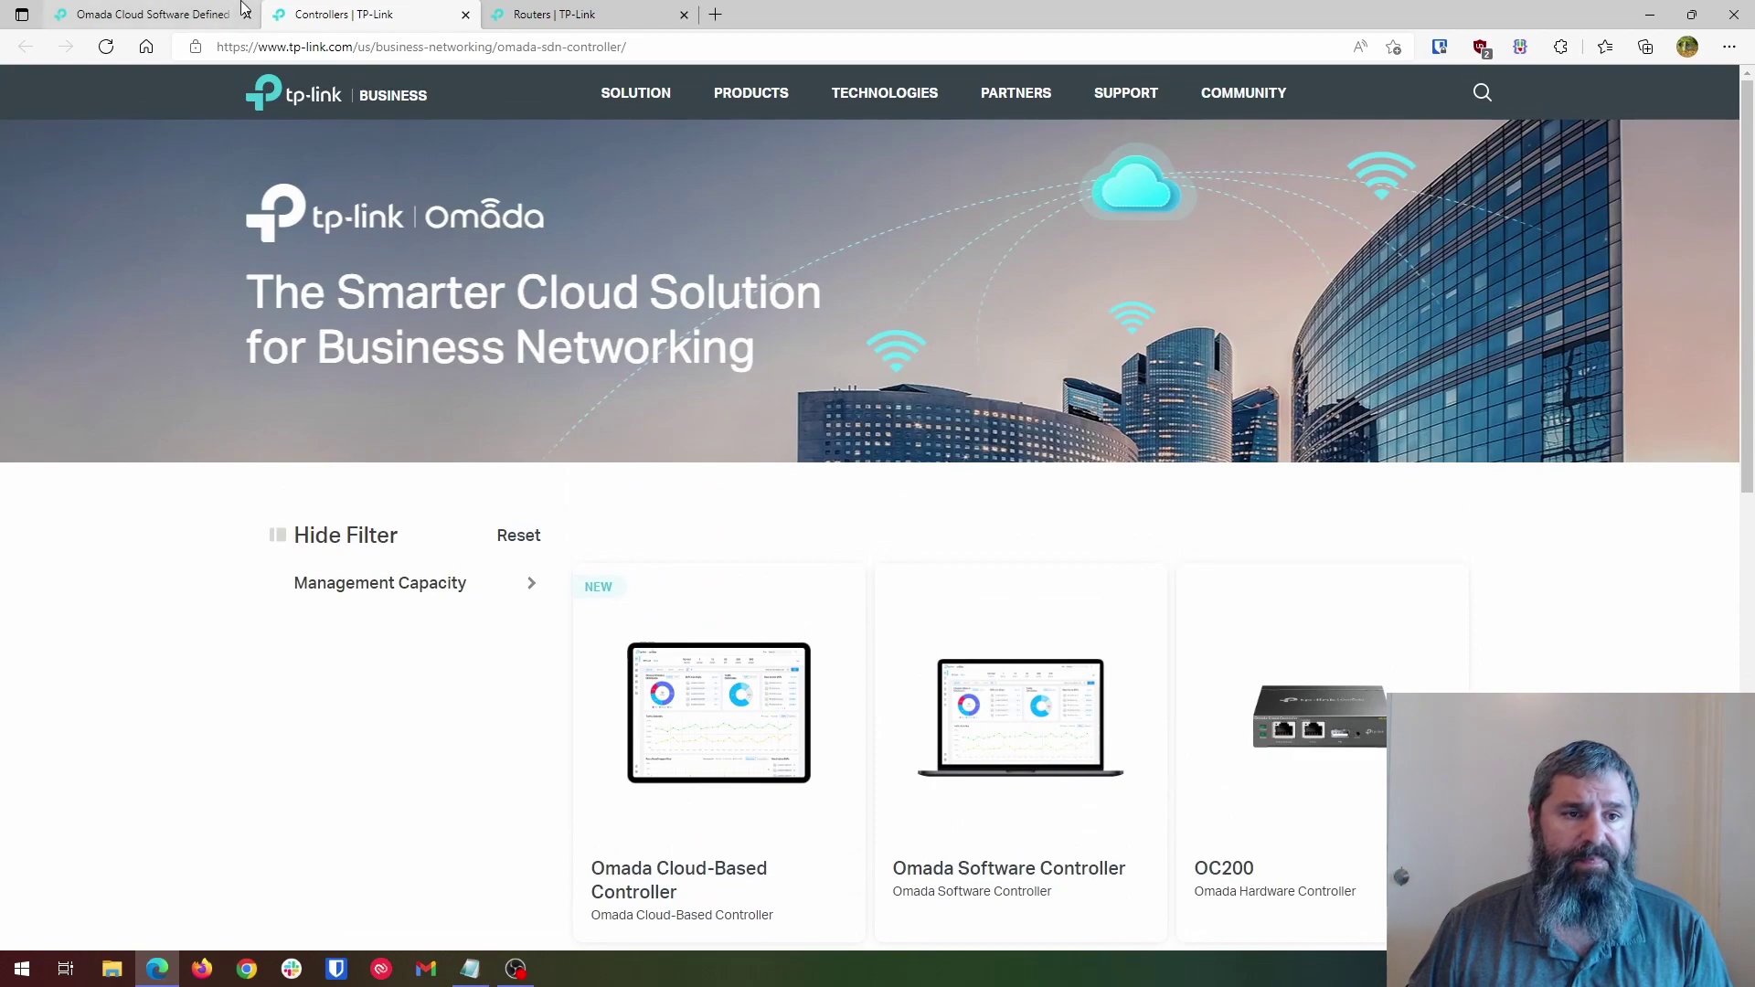
Open the Omada Access Points listing and check the specs on the first product cards.
left_click(195, 15)
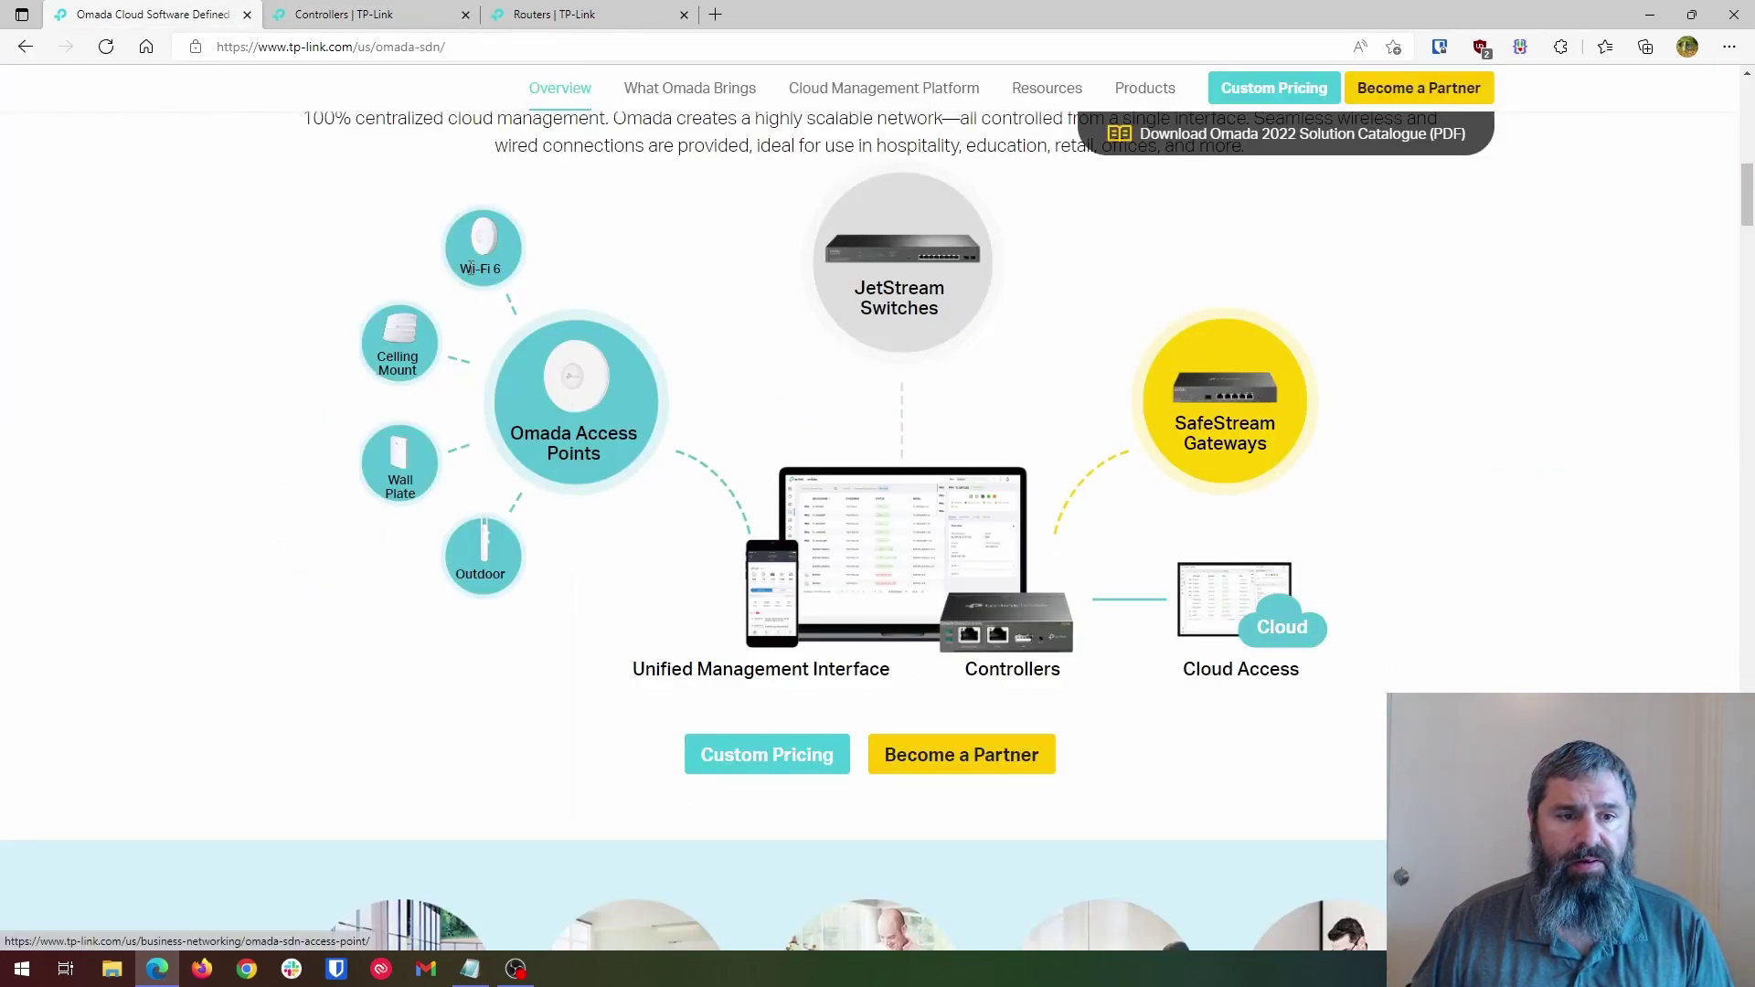
left_click(572, 439)
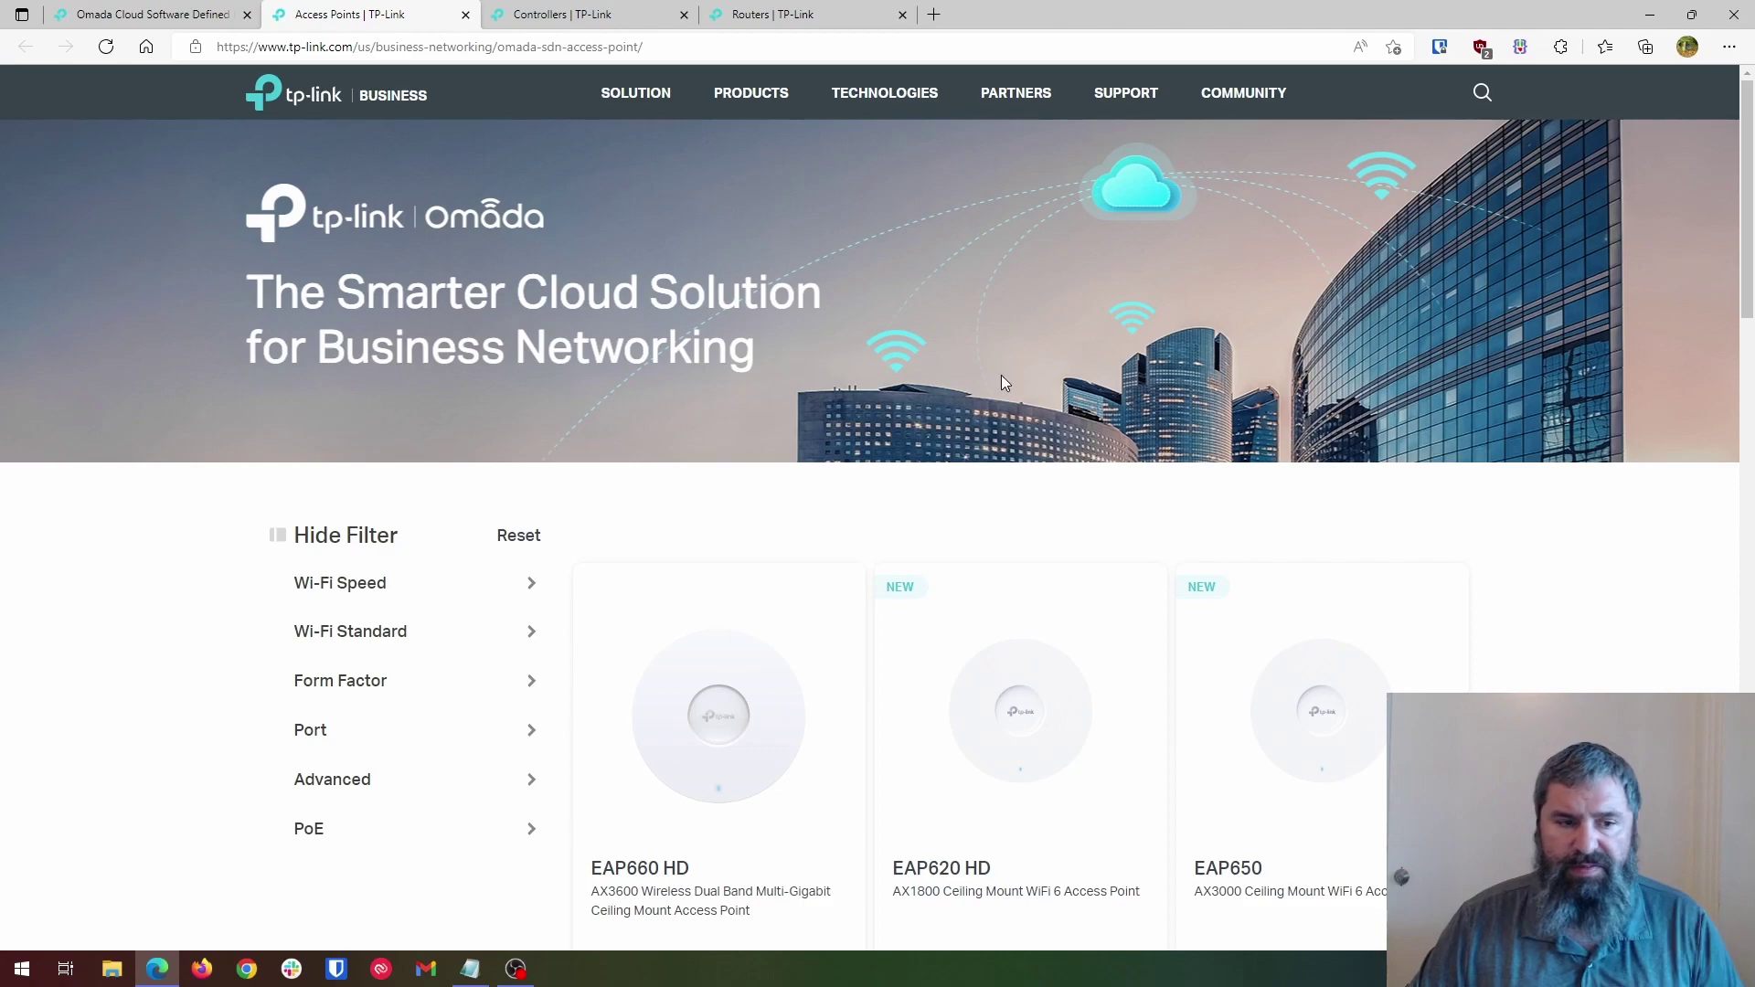
scroll(1140, 611, "down", 10)
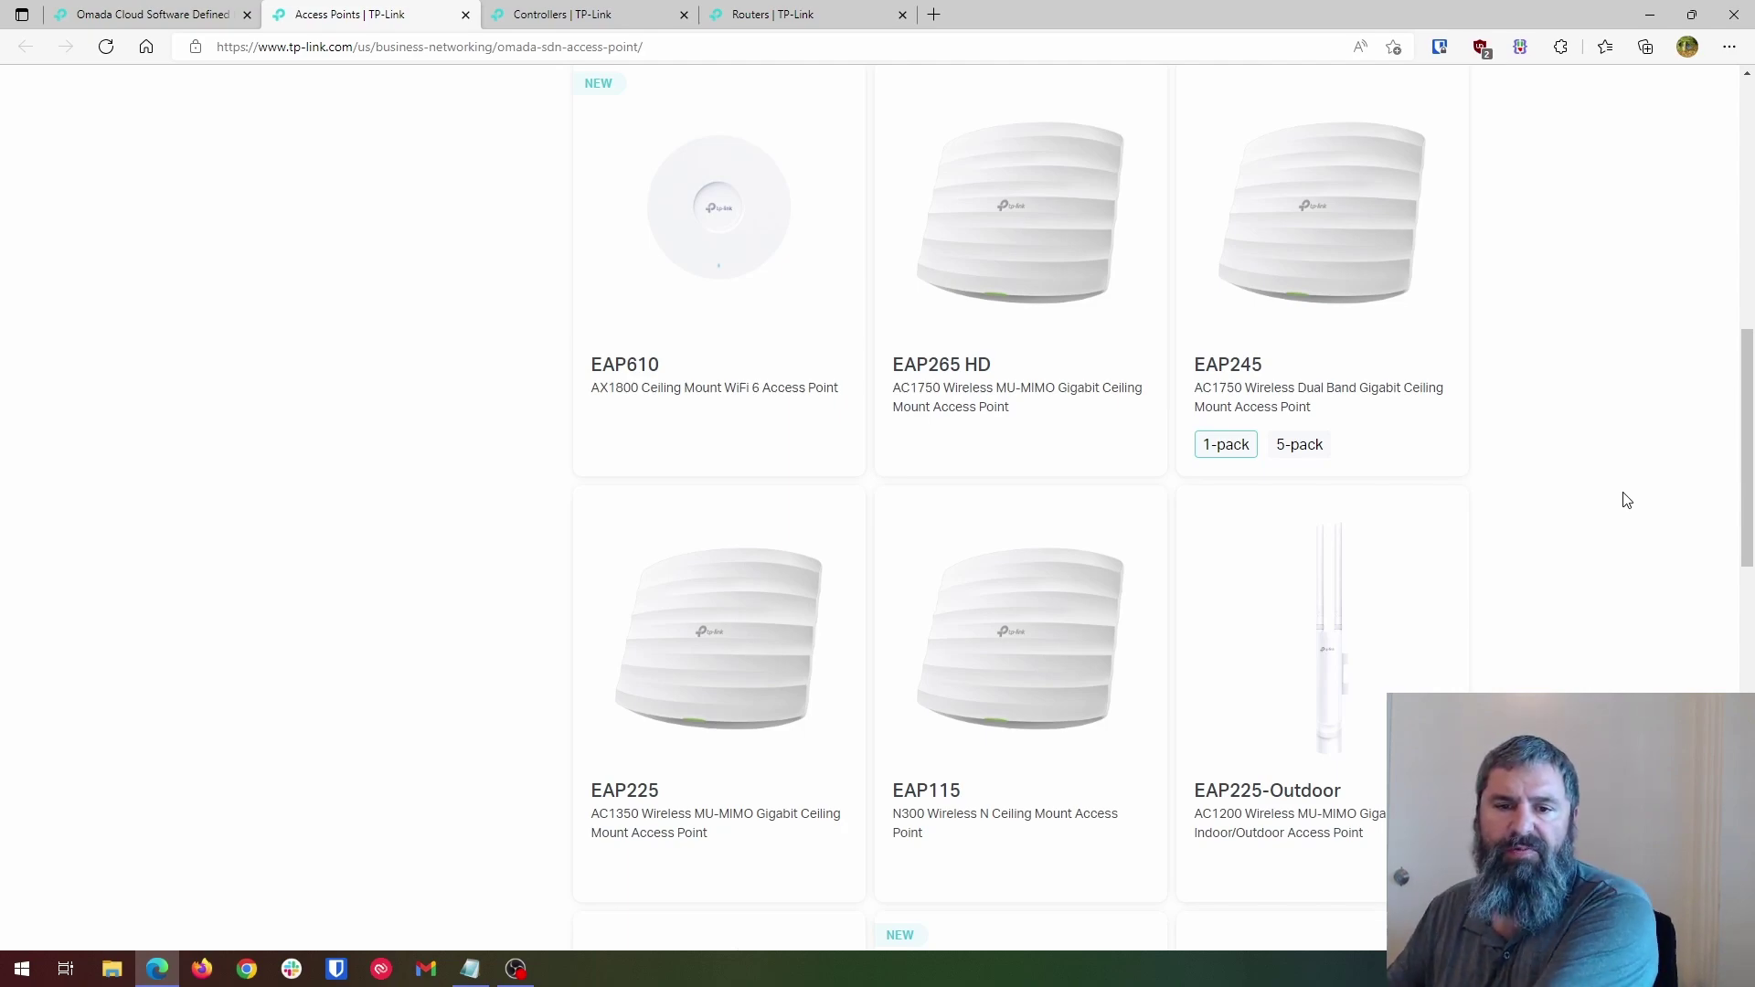
mouse_move(1285, 359)
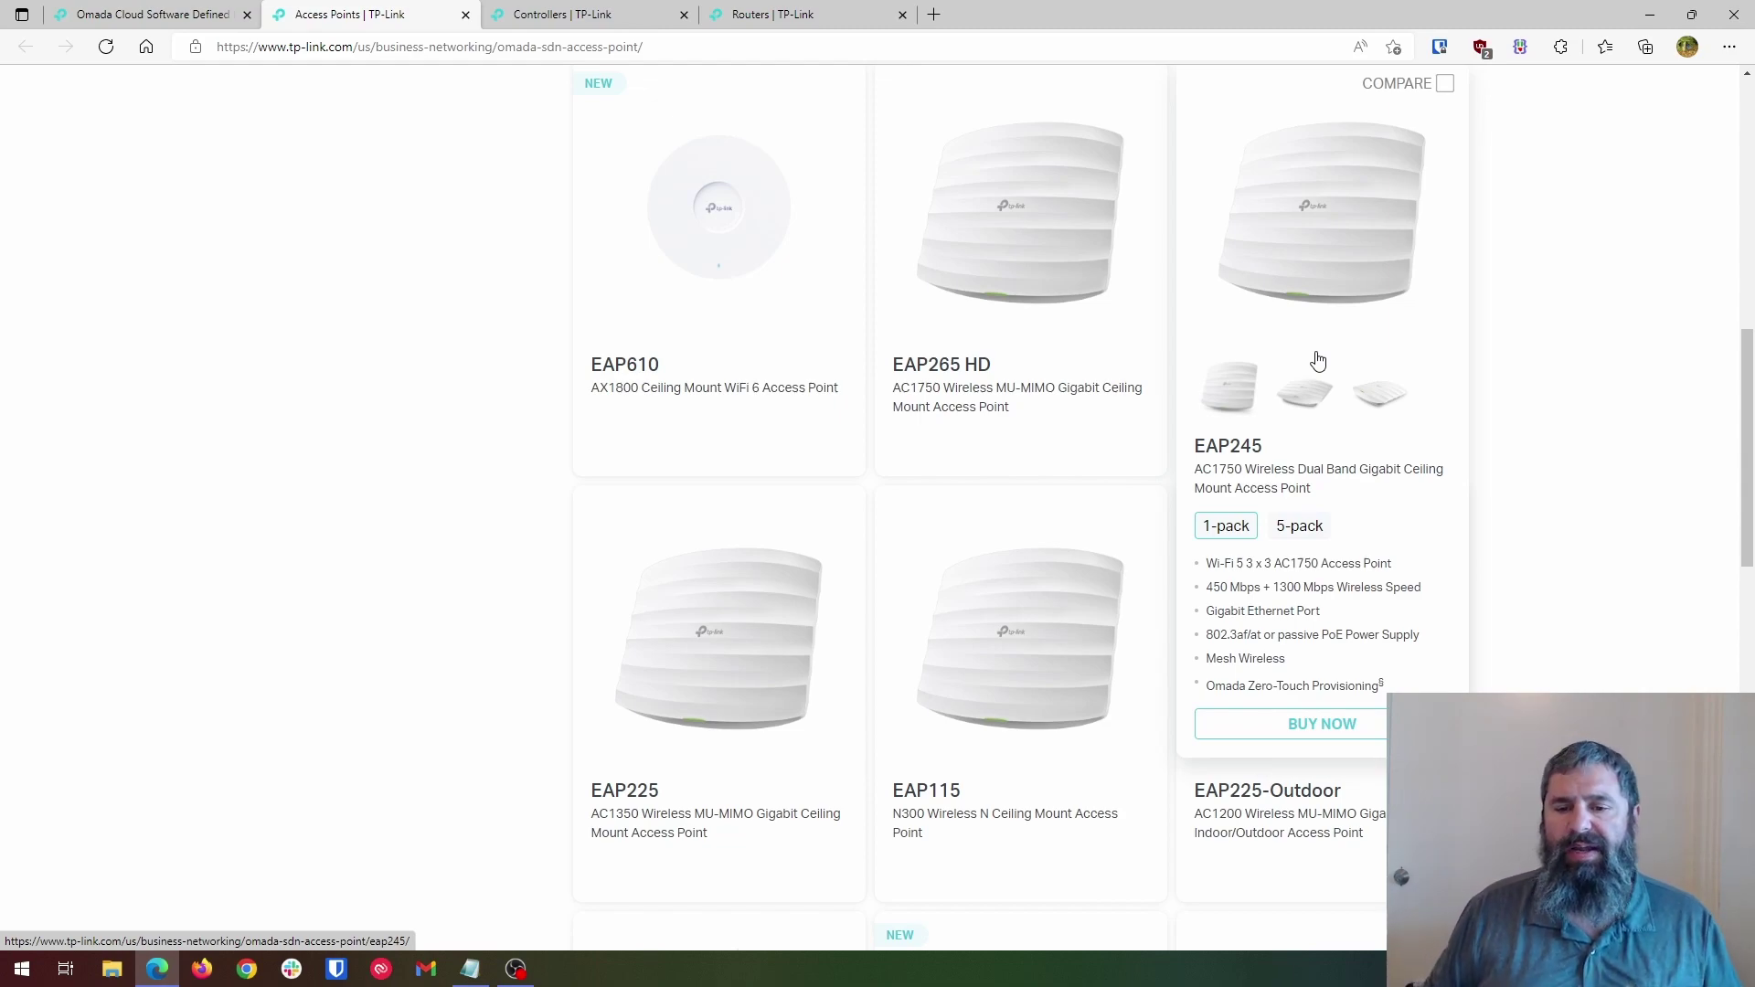
scroll(539, 512, "up", 5)
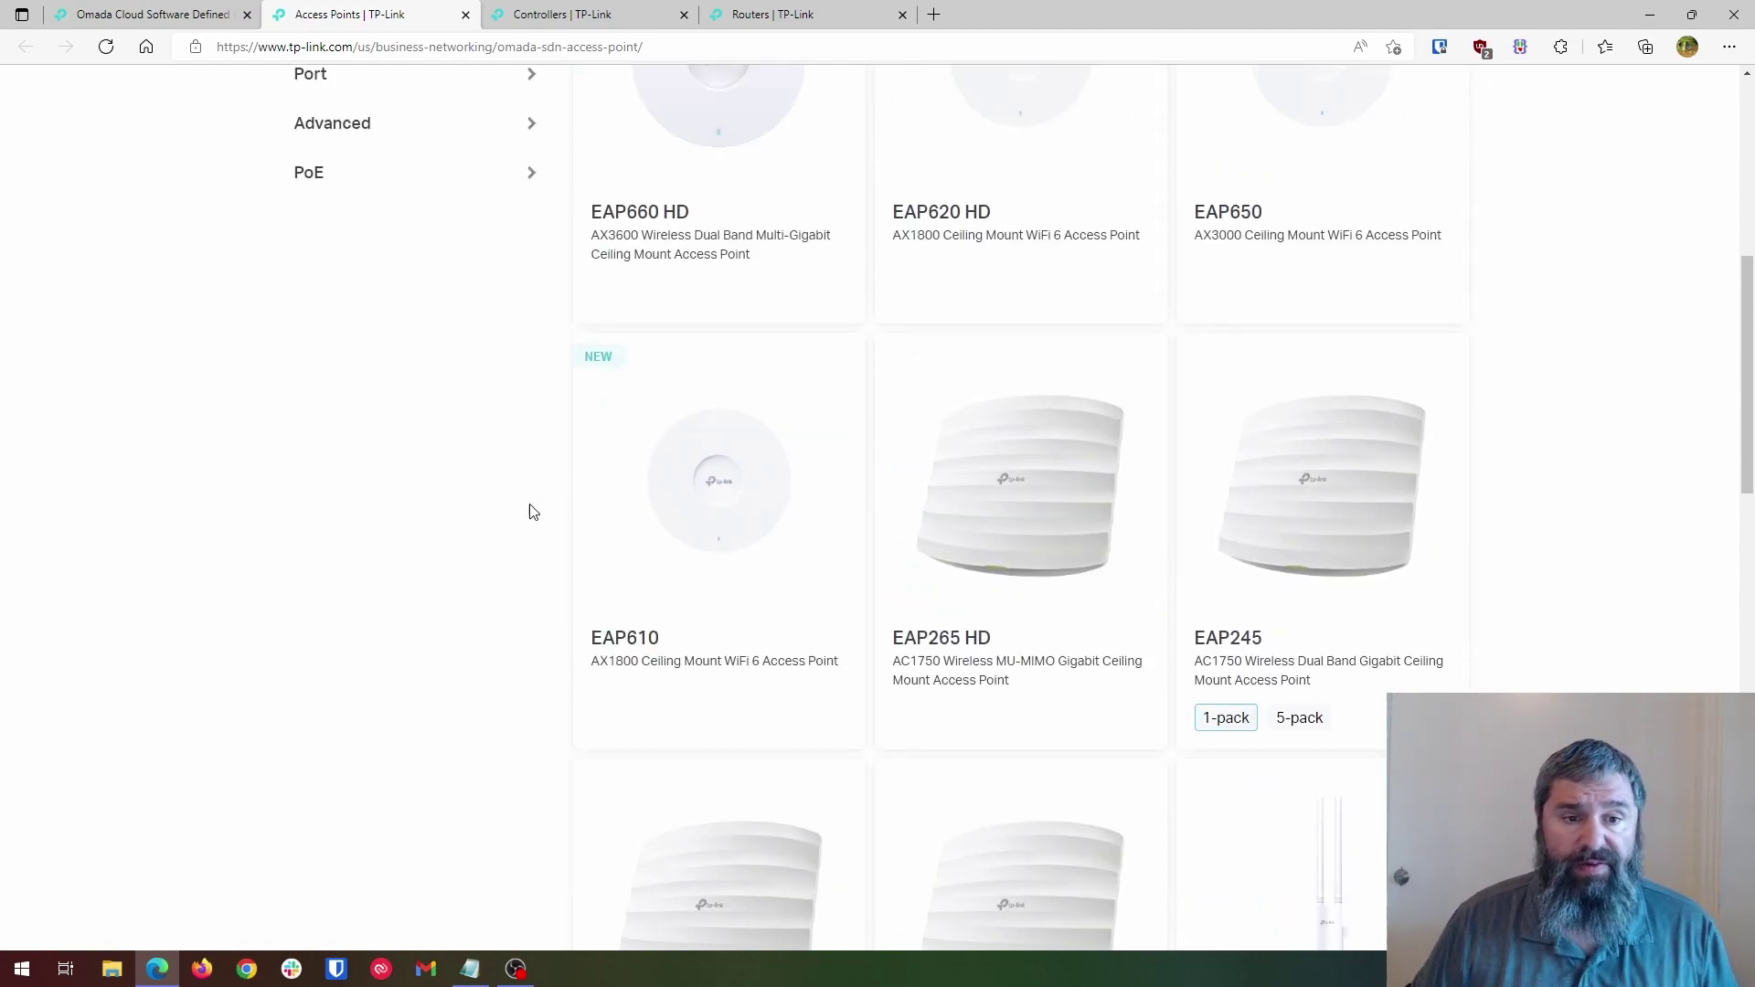
mouse_move(685, 460)
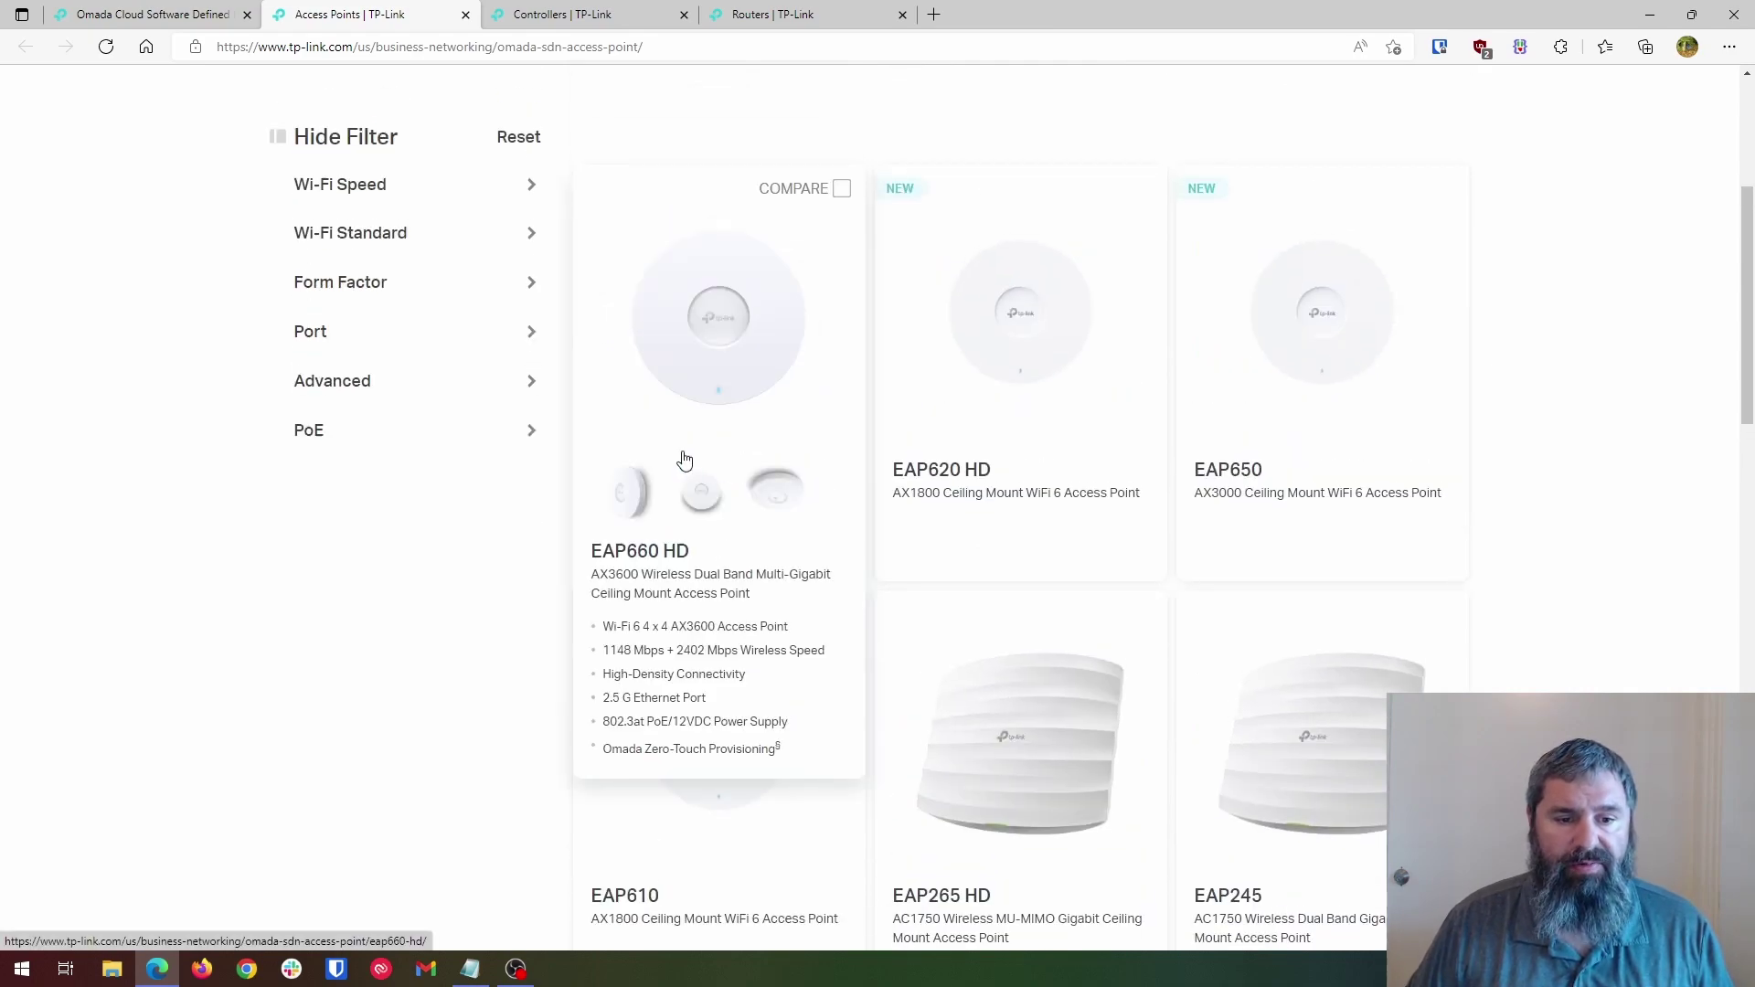
mouse_move(1057, 442)
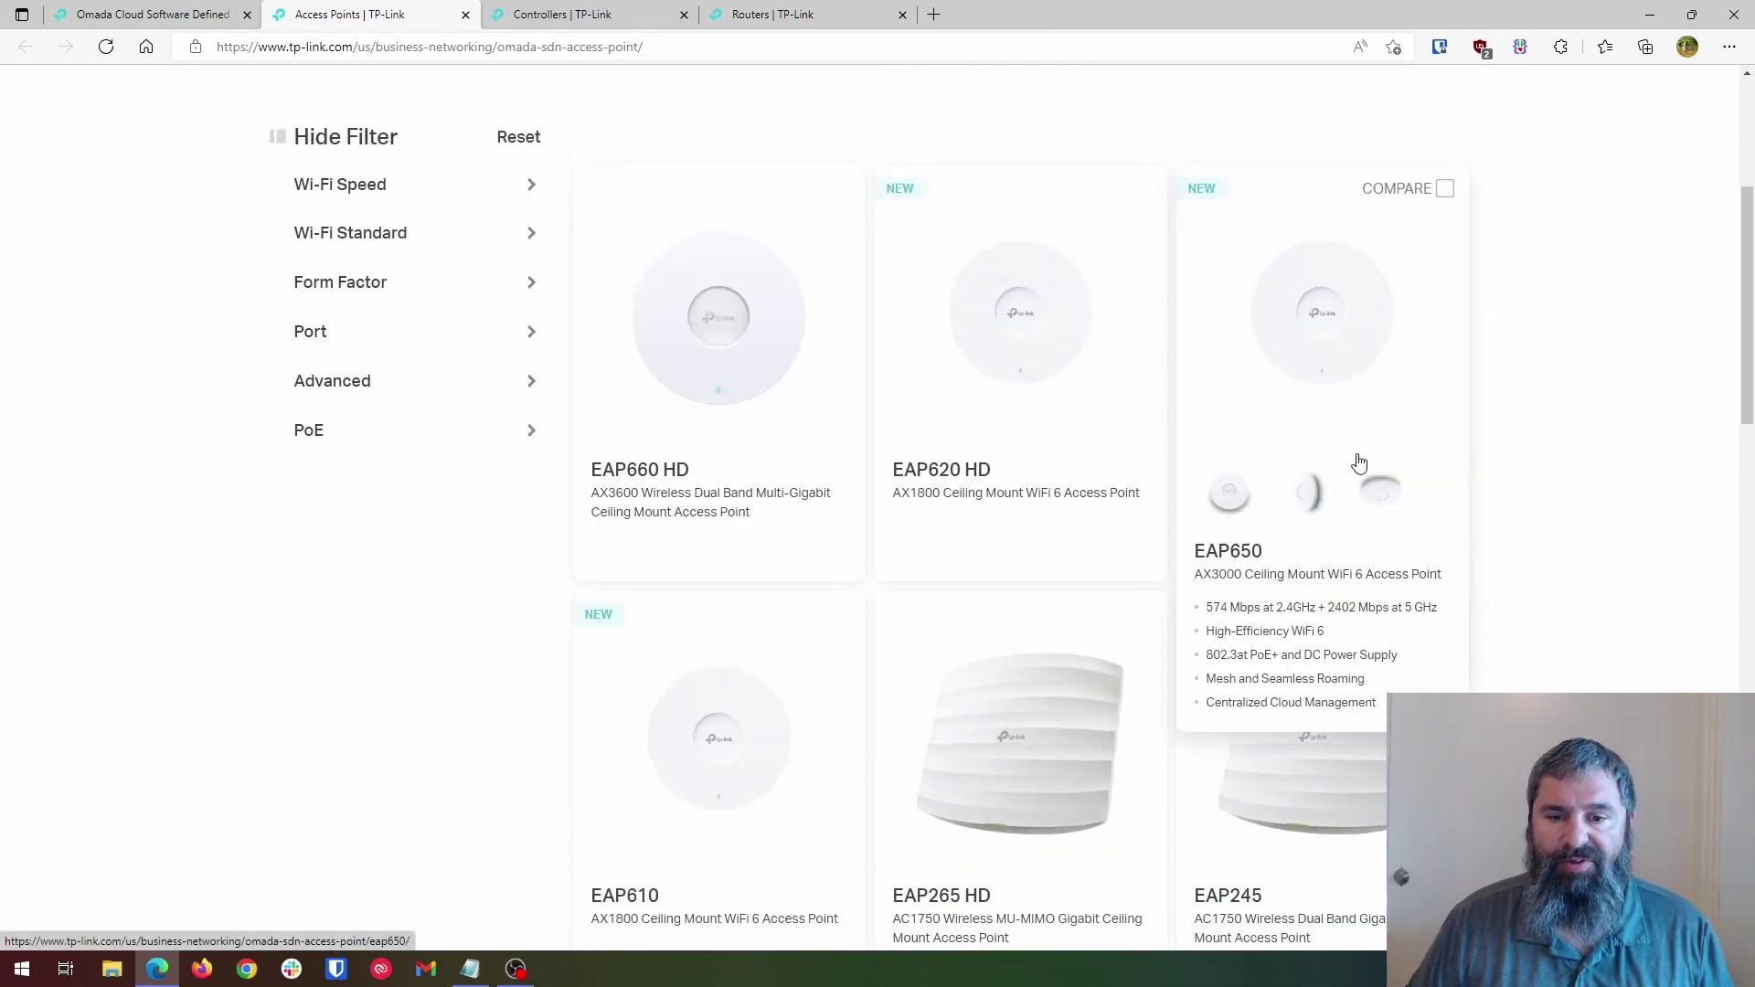
Browse further down the access point lineup, checking models such as EAP110-Outdoor and EAP235-Wall.
scroll(1723, 447, "down", 3)
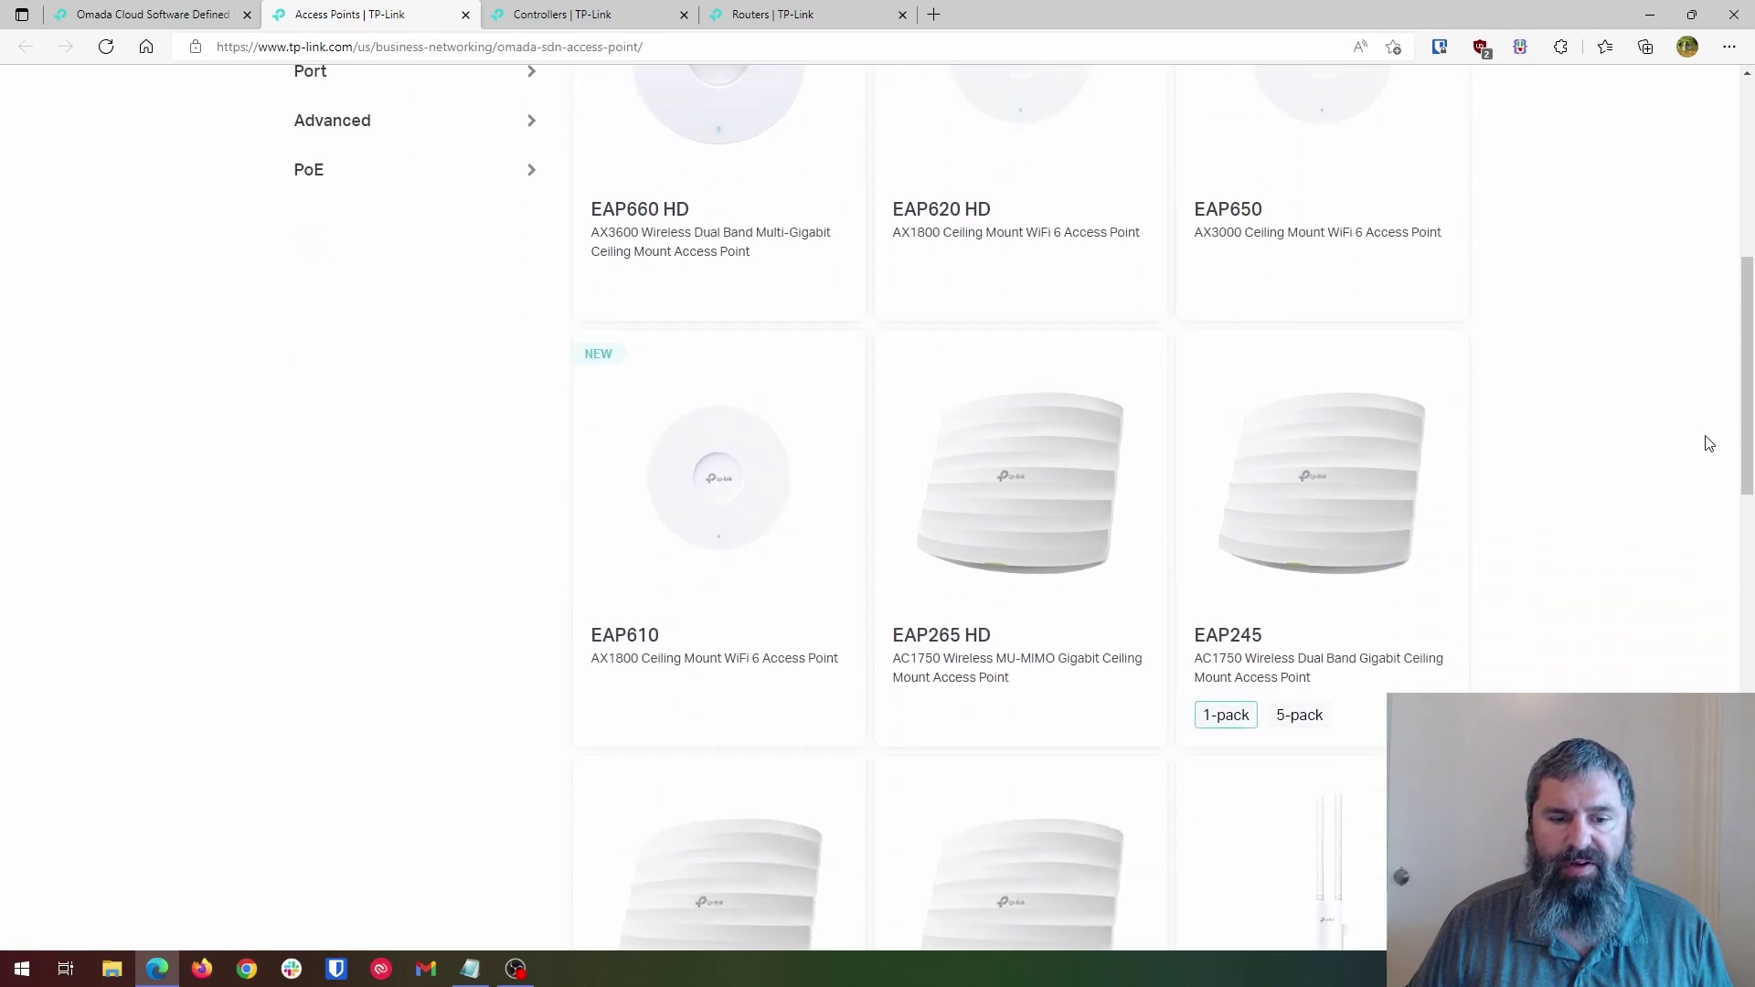
scroll(462, 490, "down", 3)
scroll(461, 490, "down", 2)
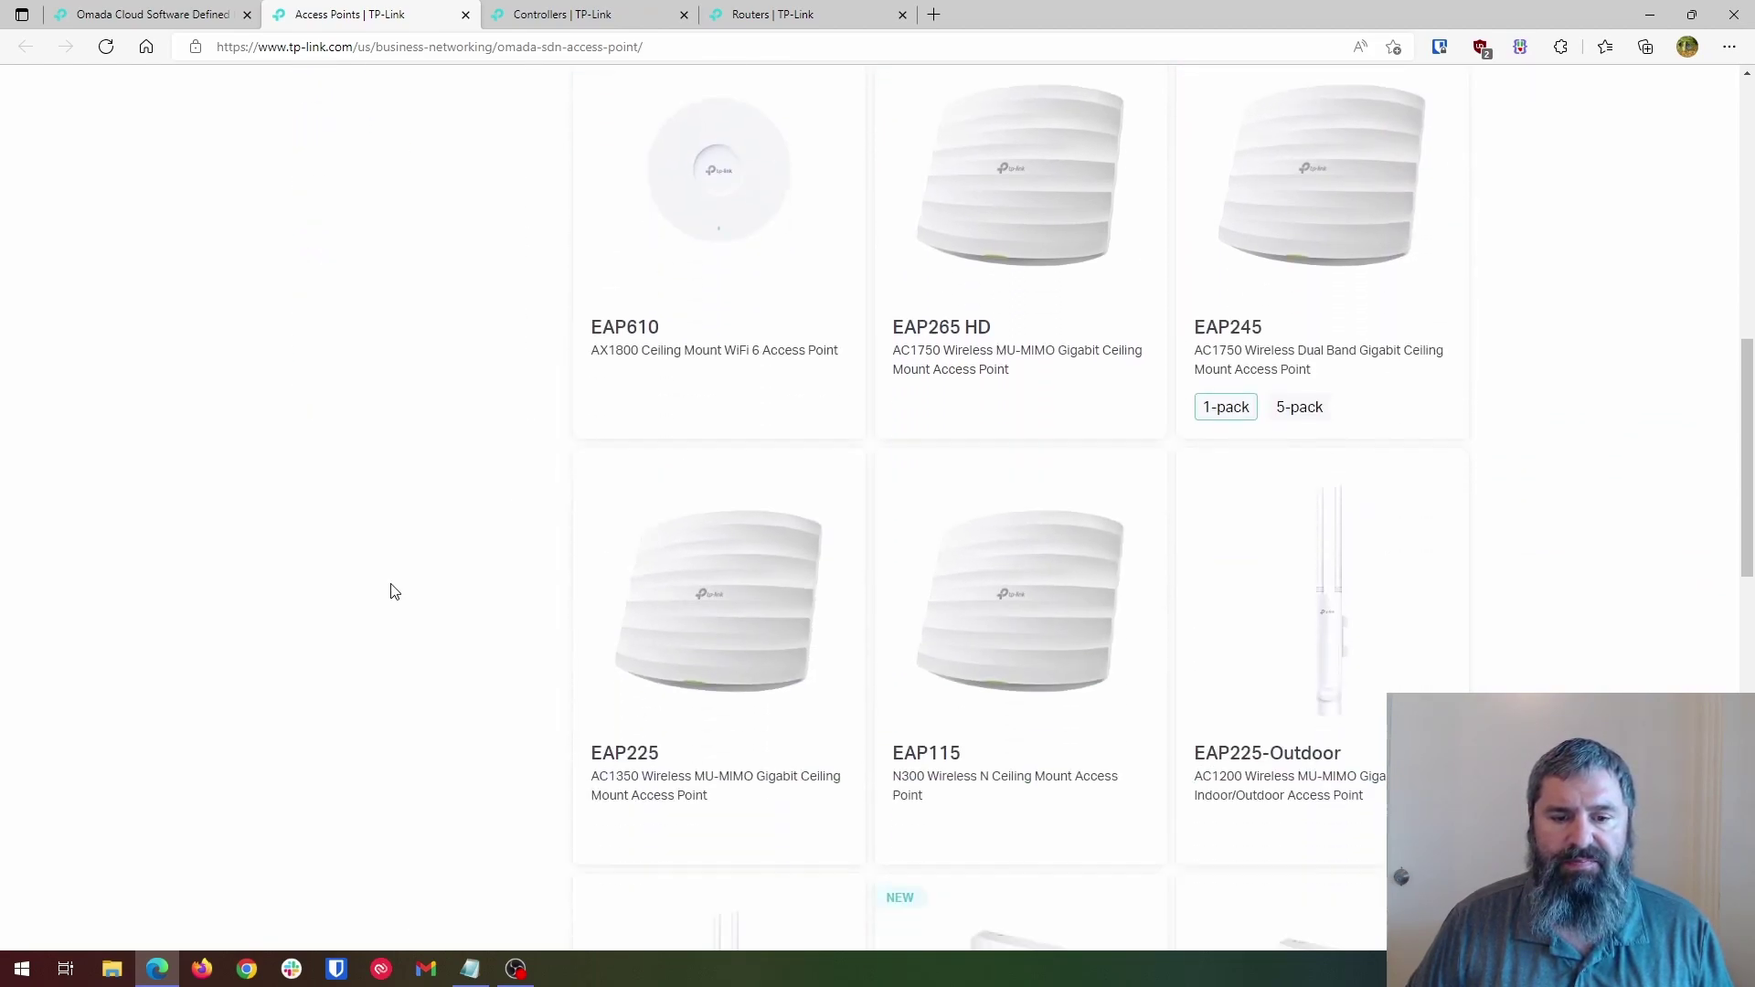
scroll(1591, 603, "down", 3)
scroll(1602, 595, "up", 15)
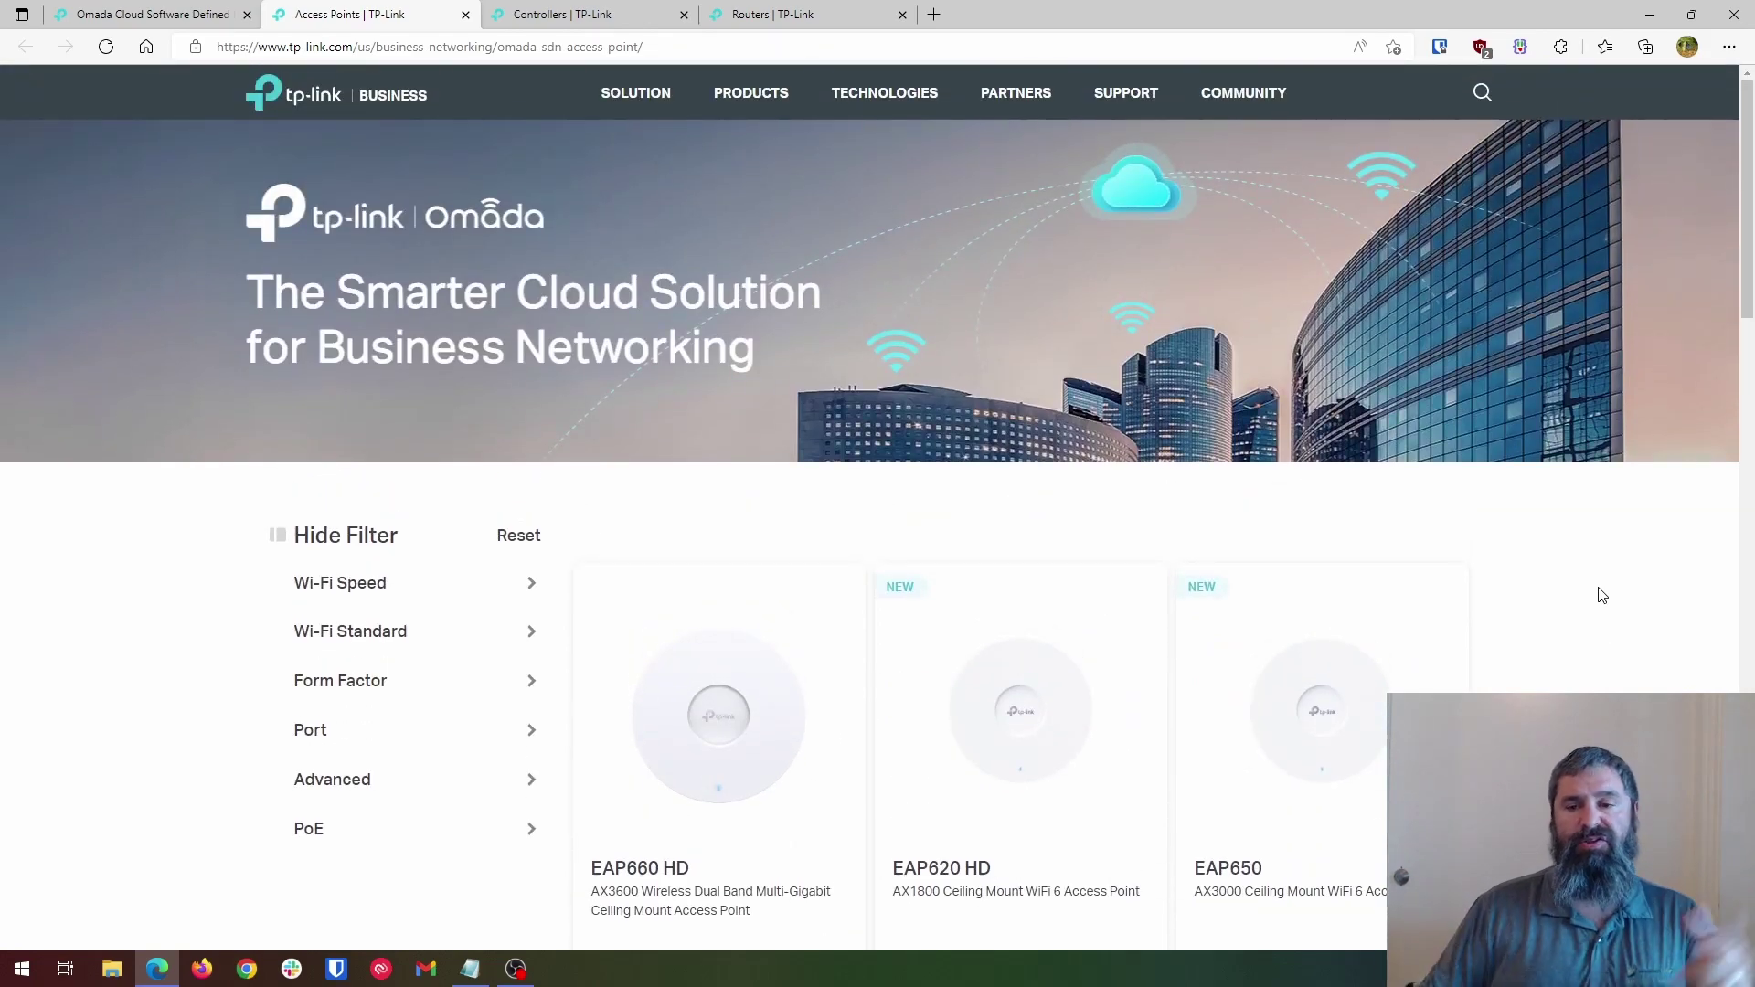
scroll(723, 557, "down", 9)
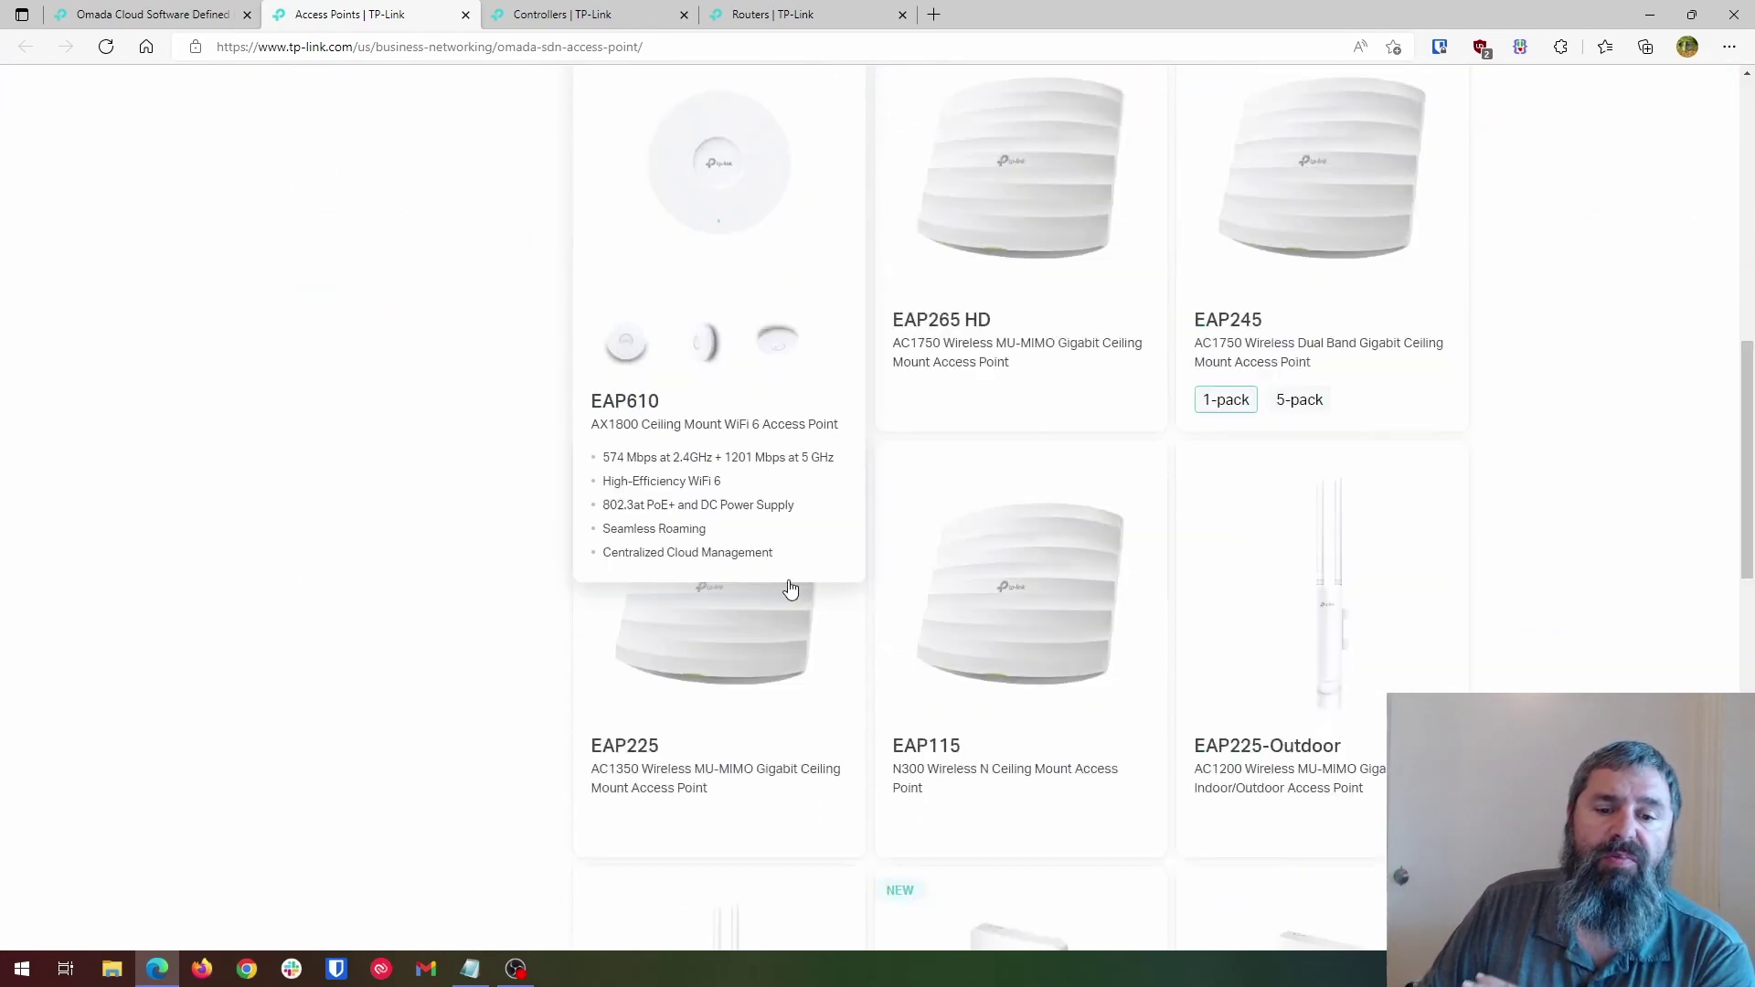
scroll(790, 588, "down", 5)
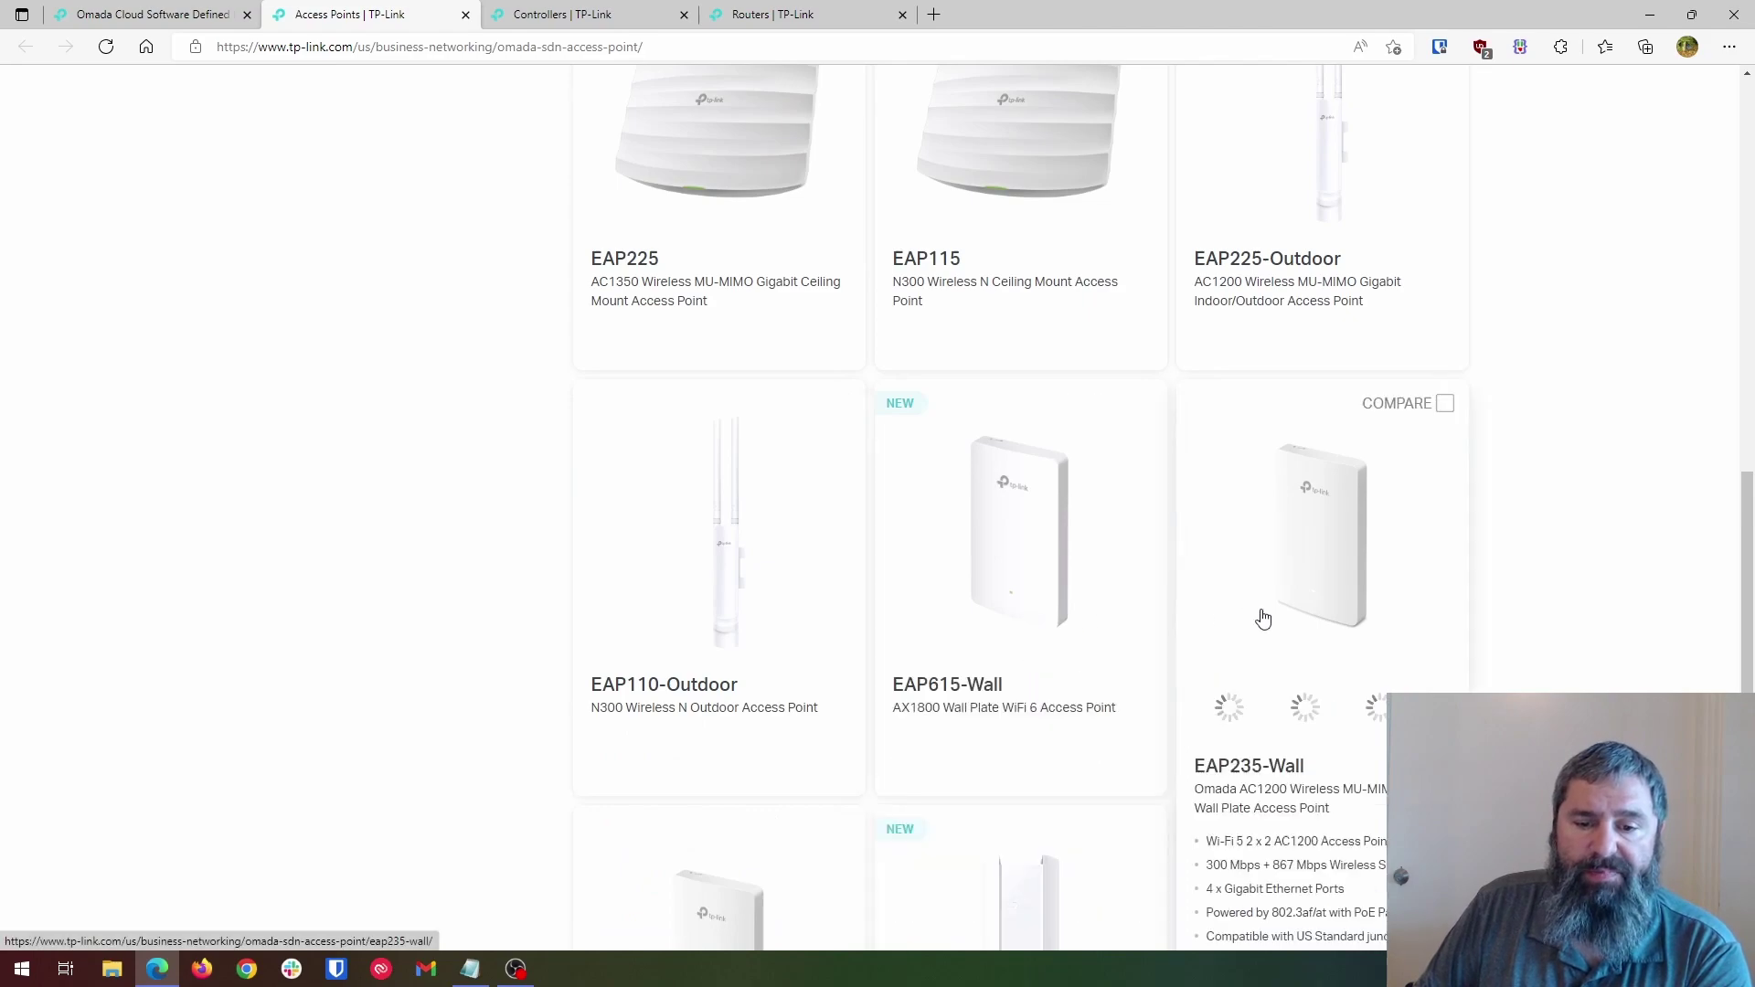
scroll(1263, 619, "down", 3)
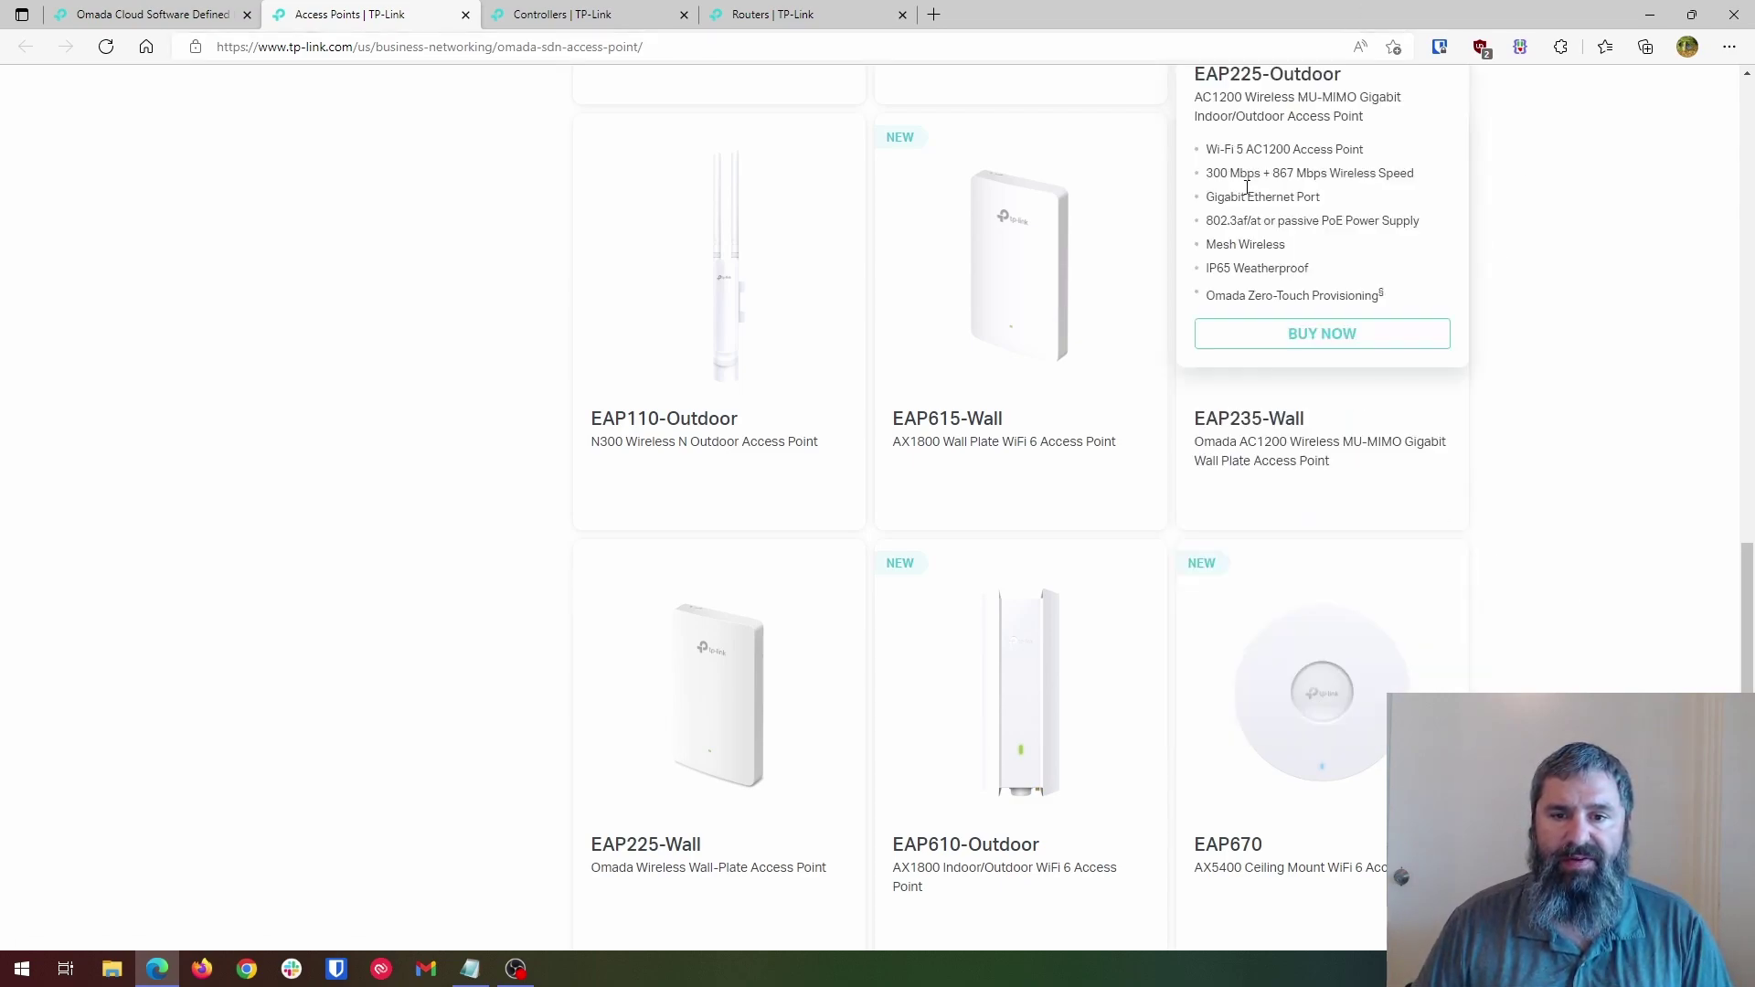
mouse_move(1088, 338)
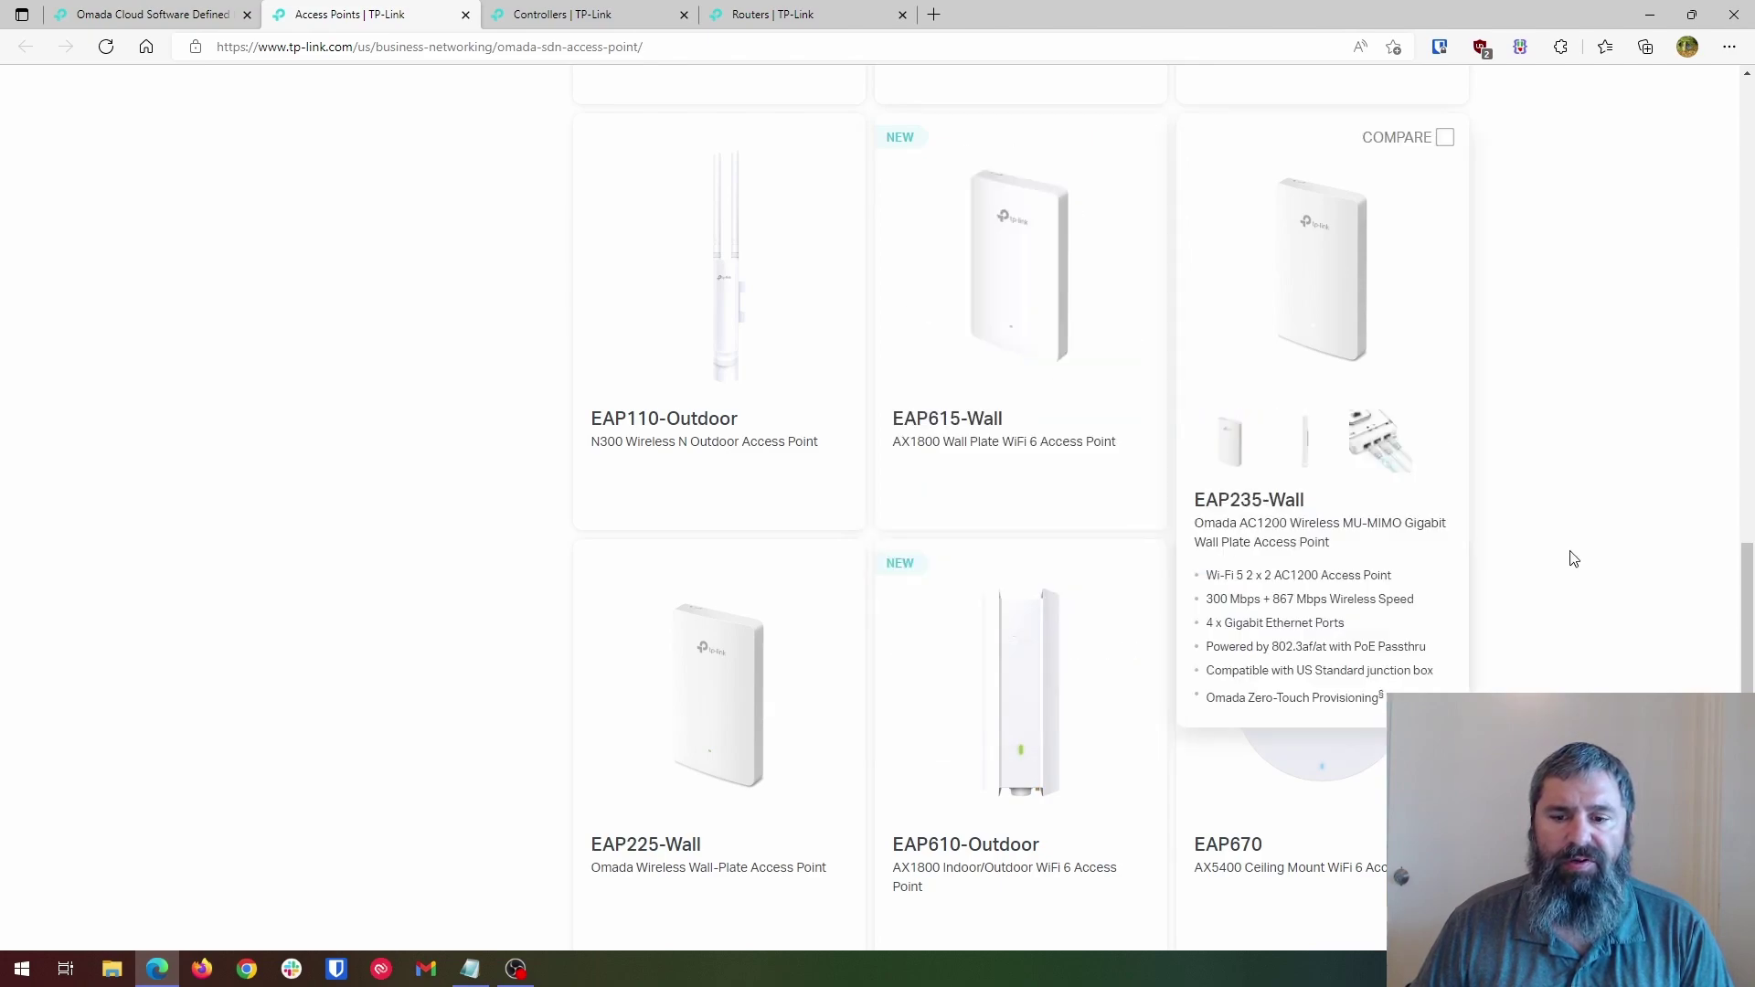
mouse_move(727, 265)
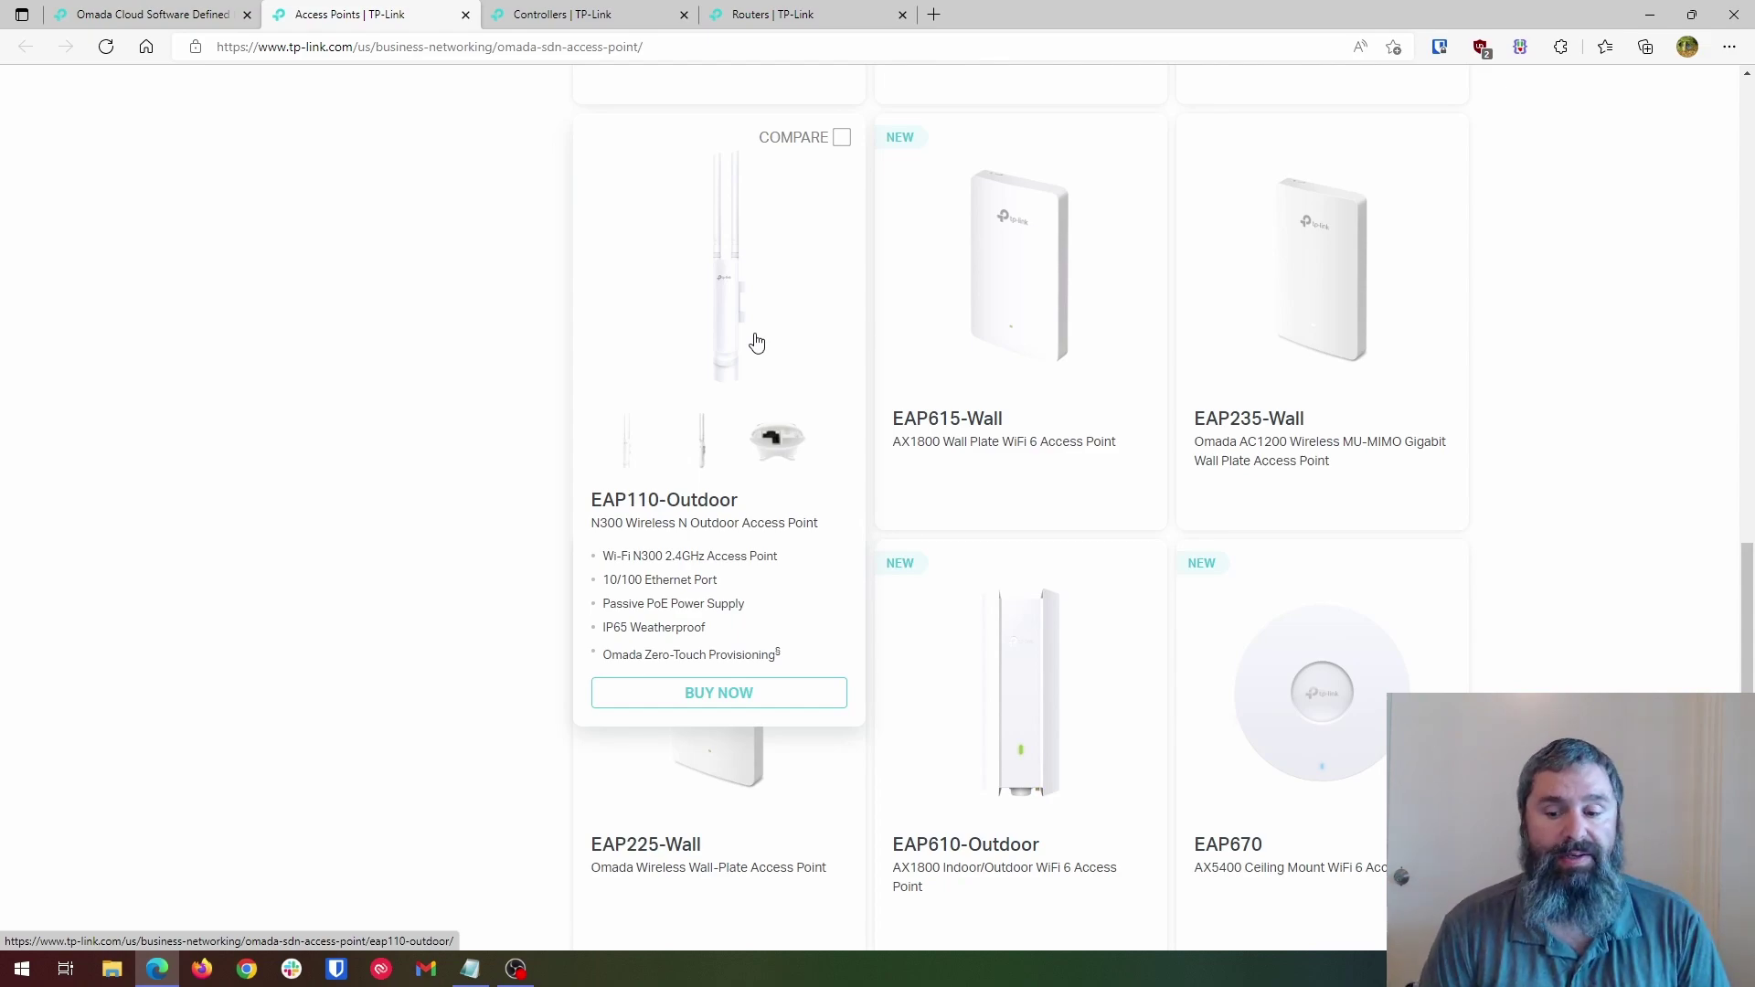
scroll(380, 450, "up", 15)
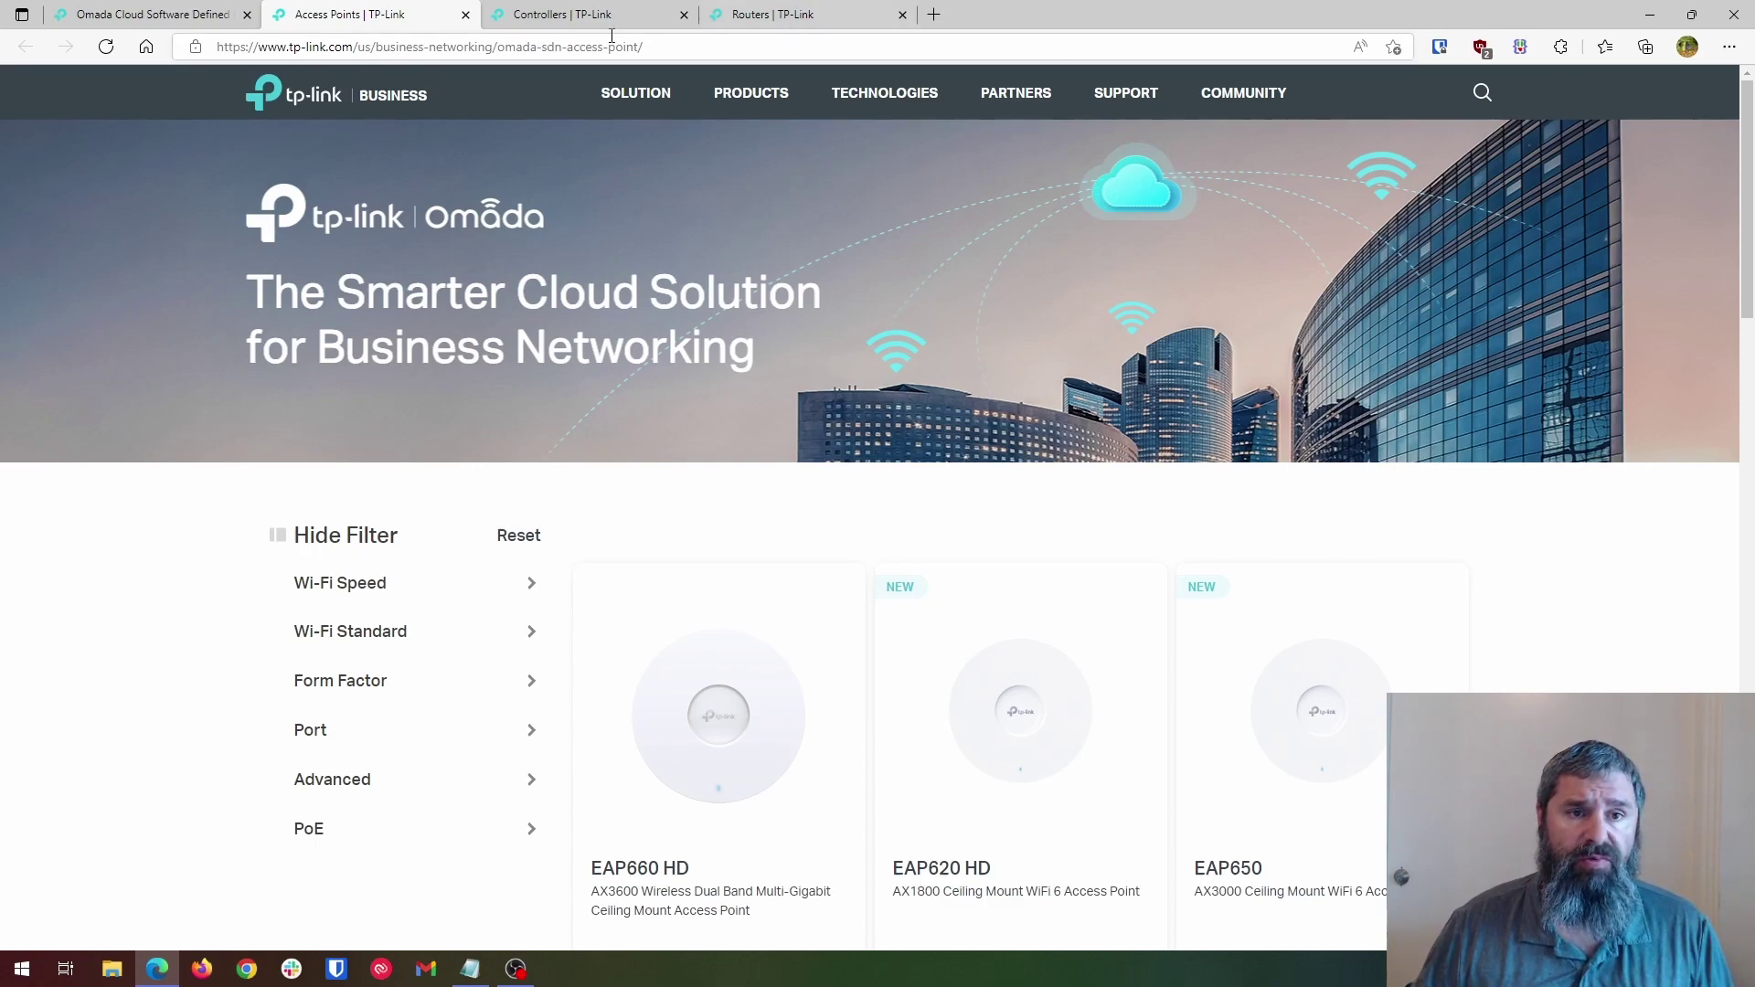
Scan 192.168.0.1-254, finding 192.168.0.1, .161 and .194, then bring up the ER605 setup page.
left_click(562, 14)
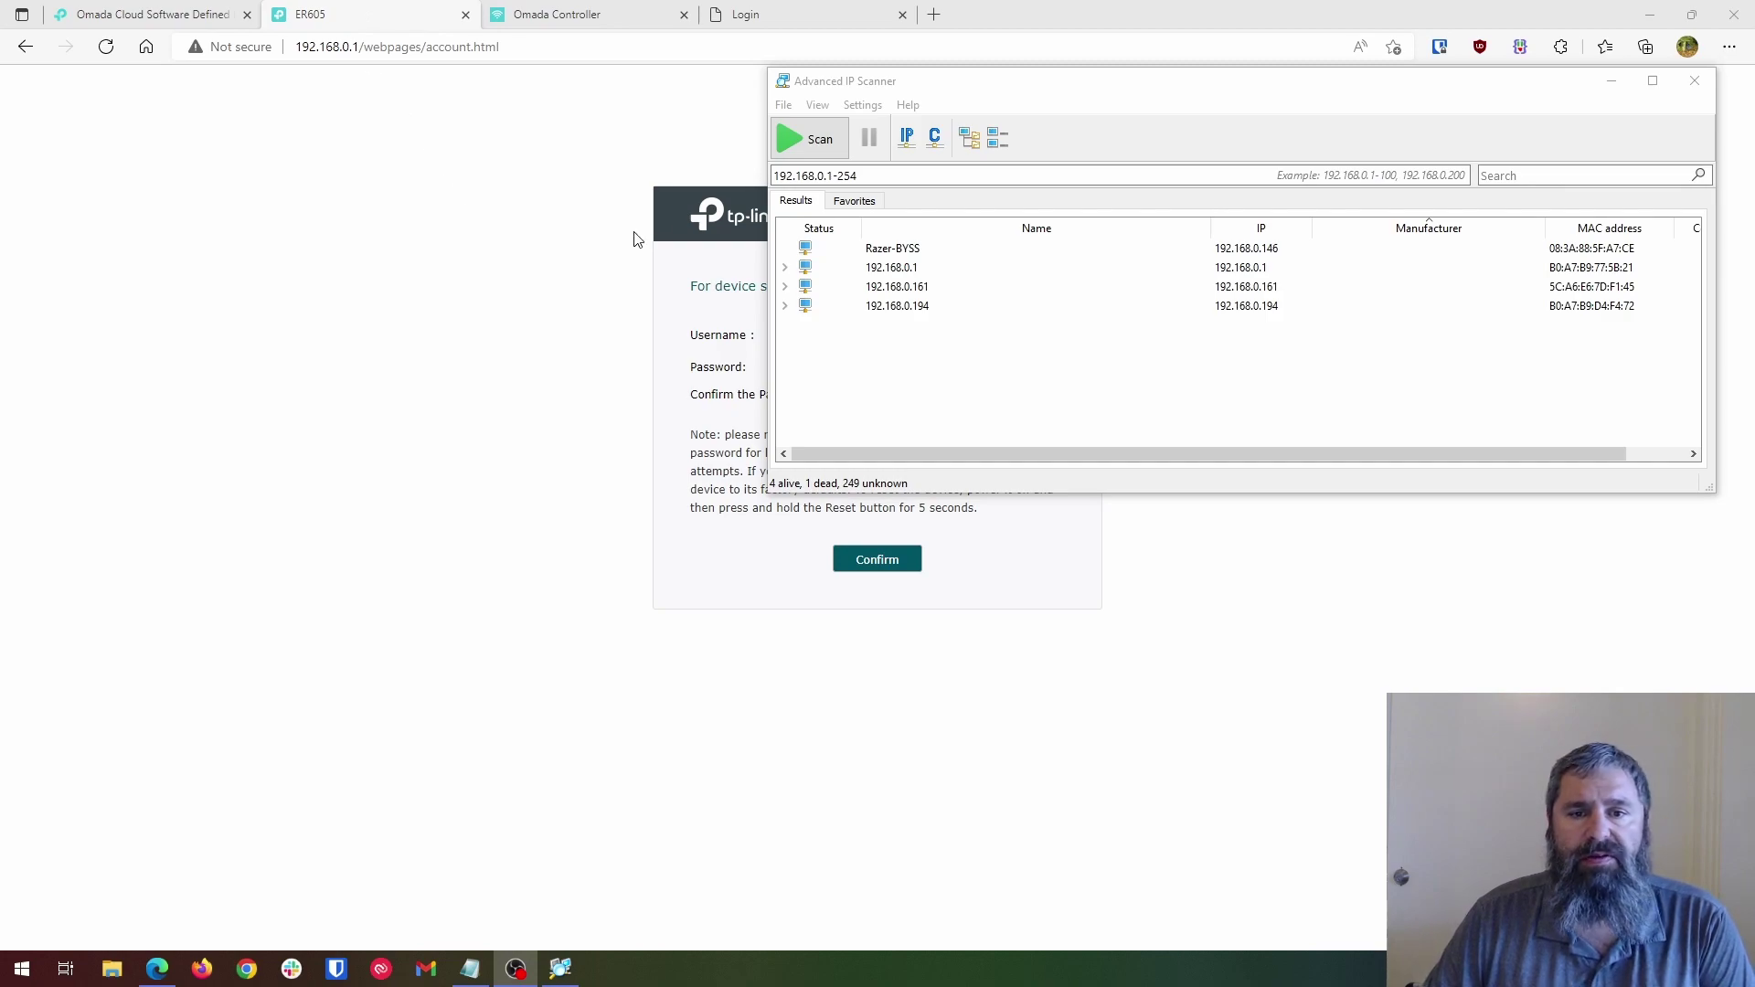
left_click(582, 206)
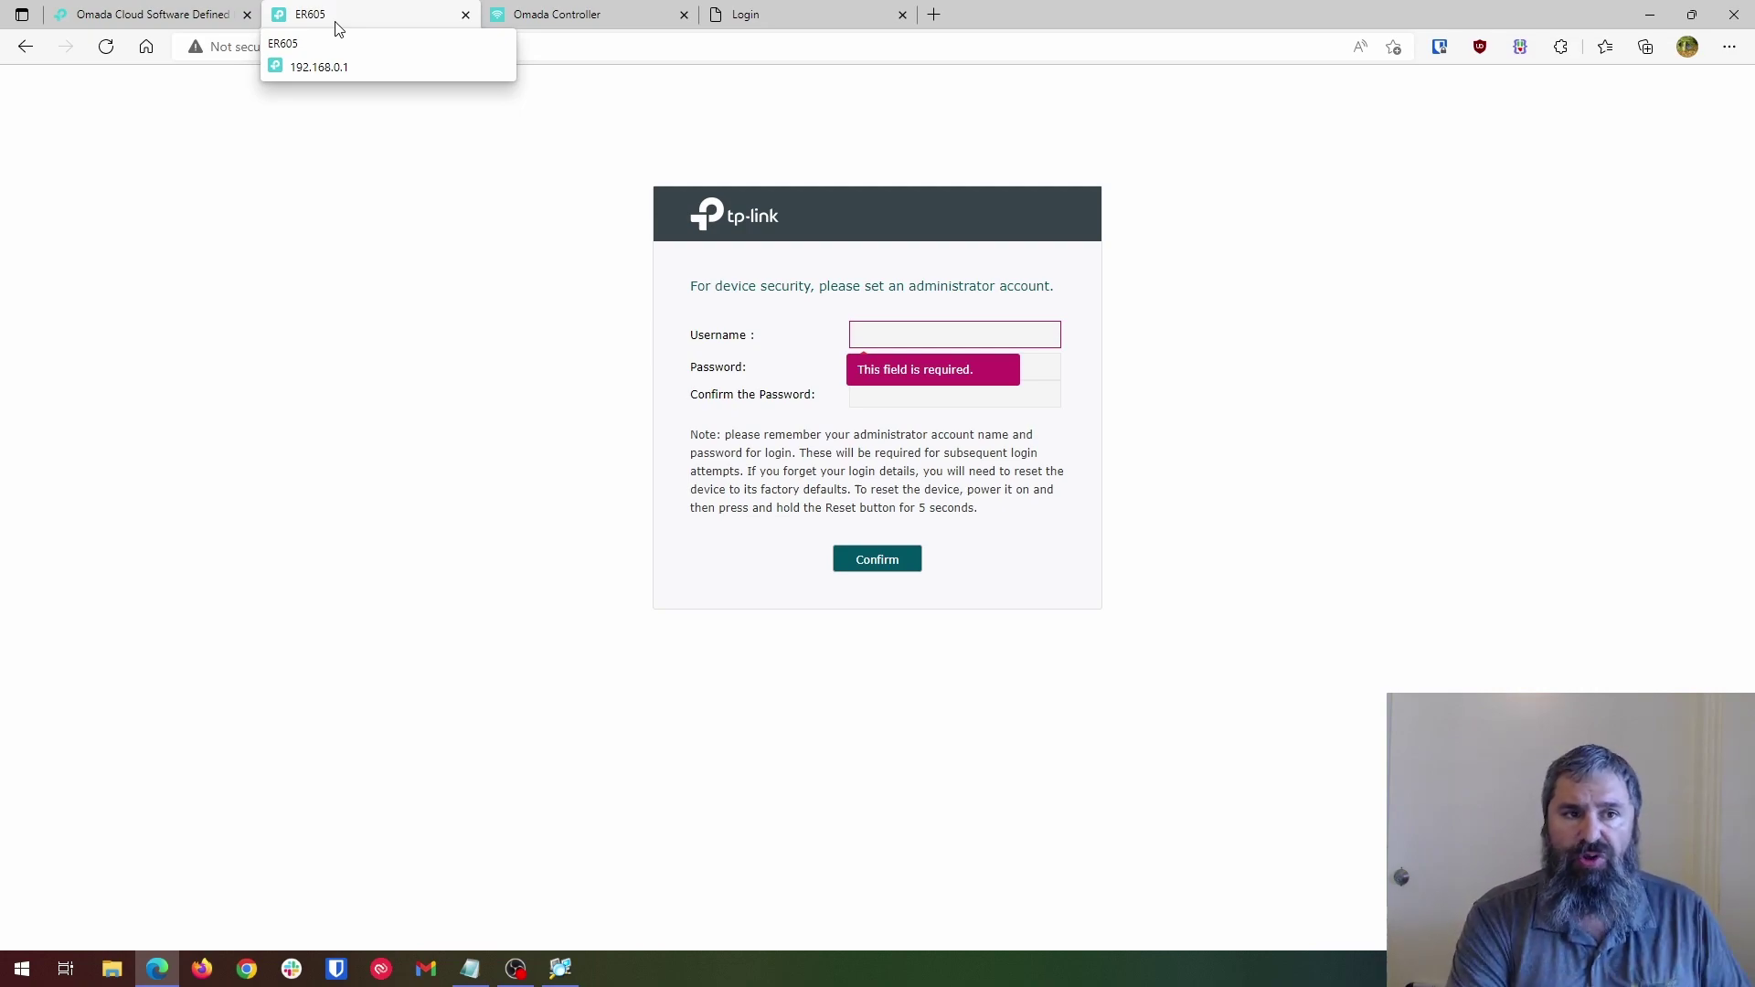
View the Omada Controller welcome page at 192.168.0.161, then the EAP245 login at 192.168.0.194.
left_click(538, 20)
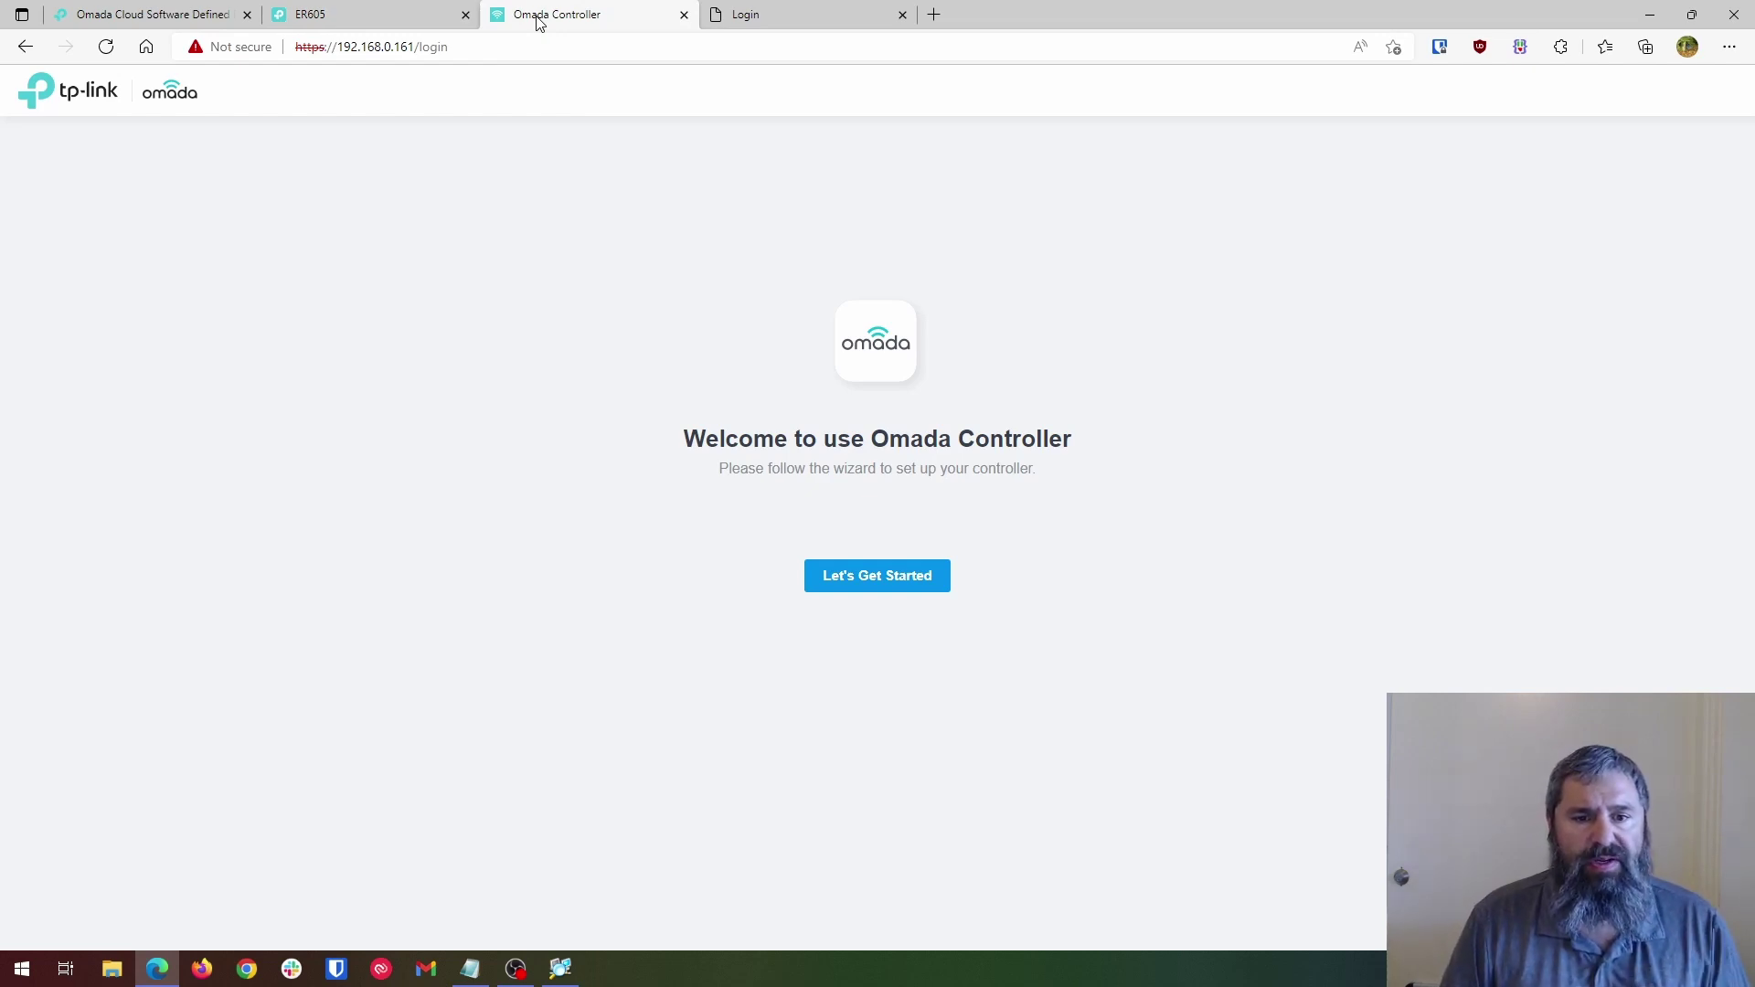
left_click(748, 19)
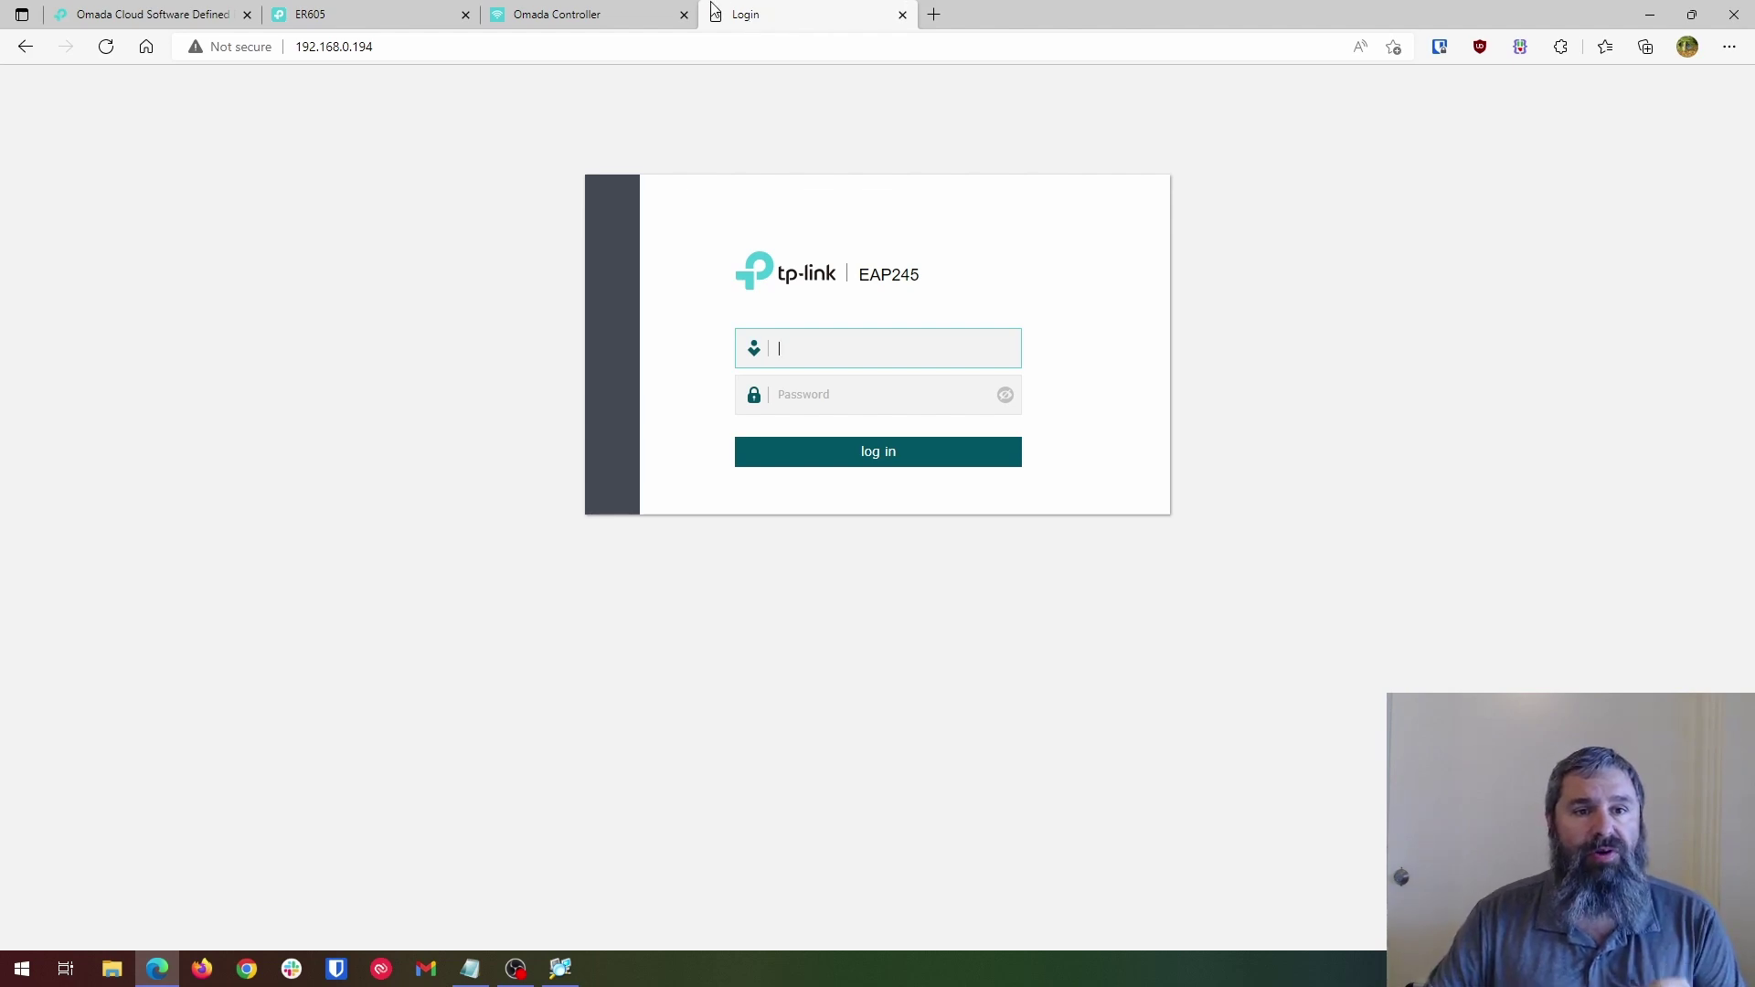
Start the setup wizard with timezone (UTC-06:00) Central Time (US & Canada) and the Office scenario.
left_click(604, 16)
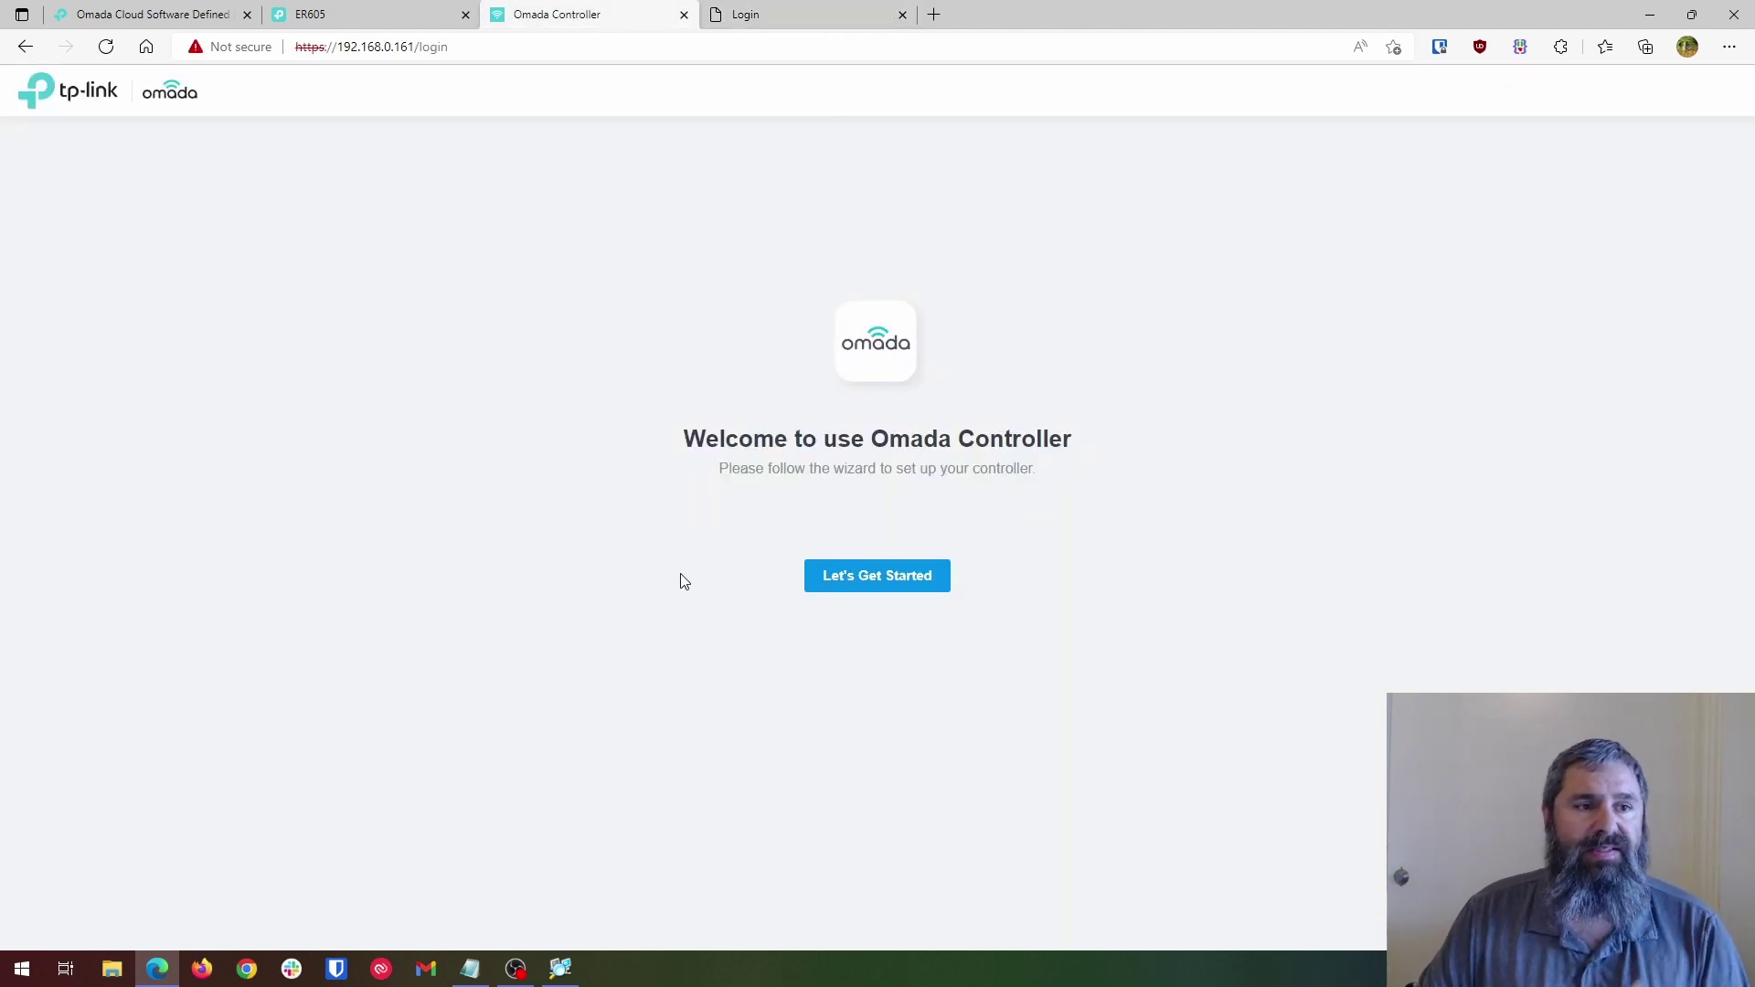
left_click(905, 590)
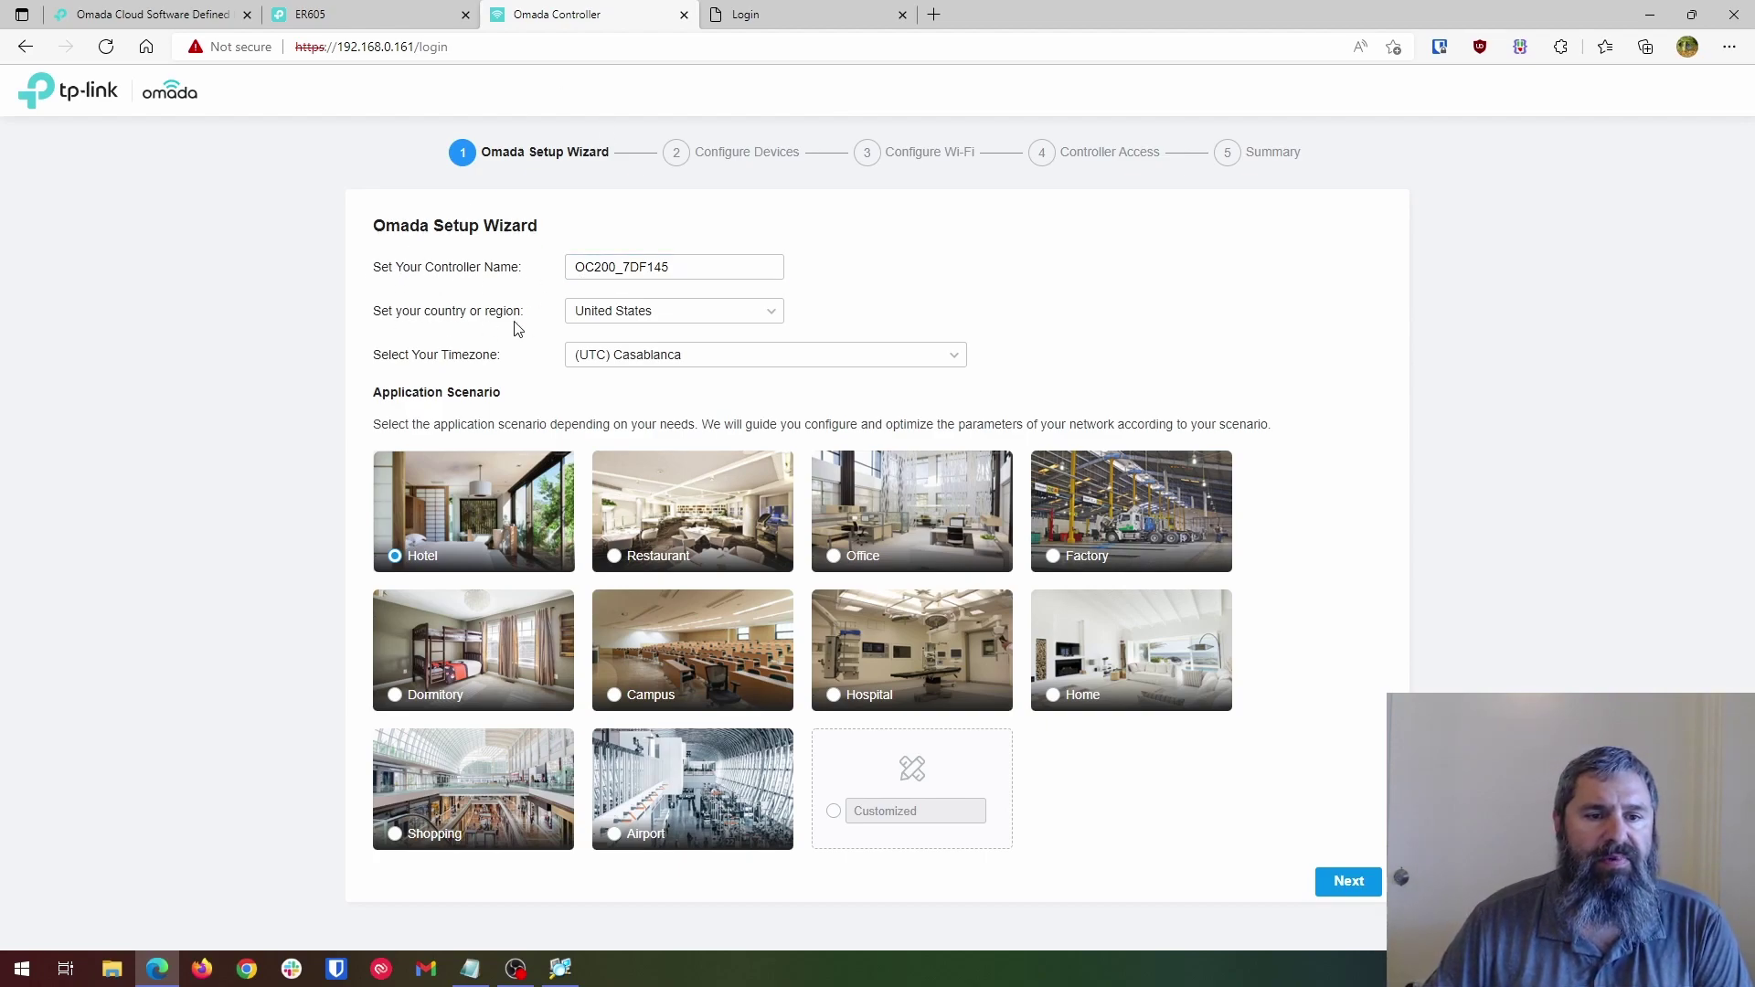
left_click(658, 359)
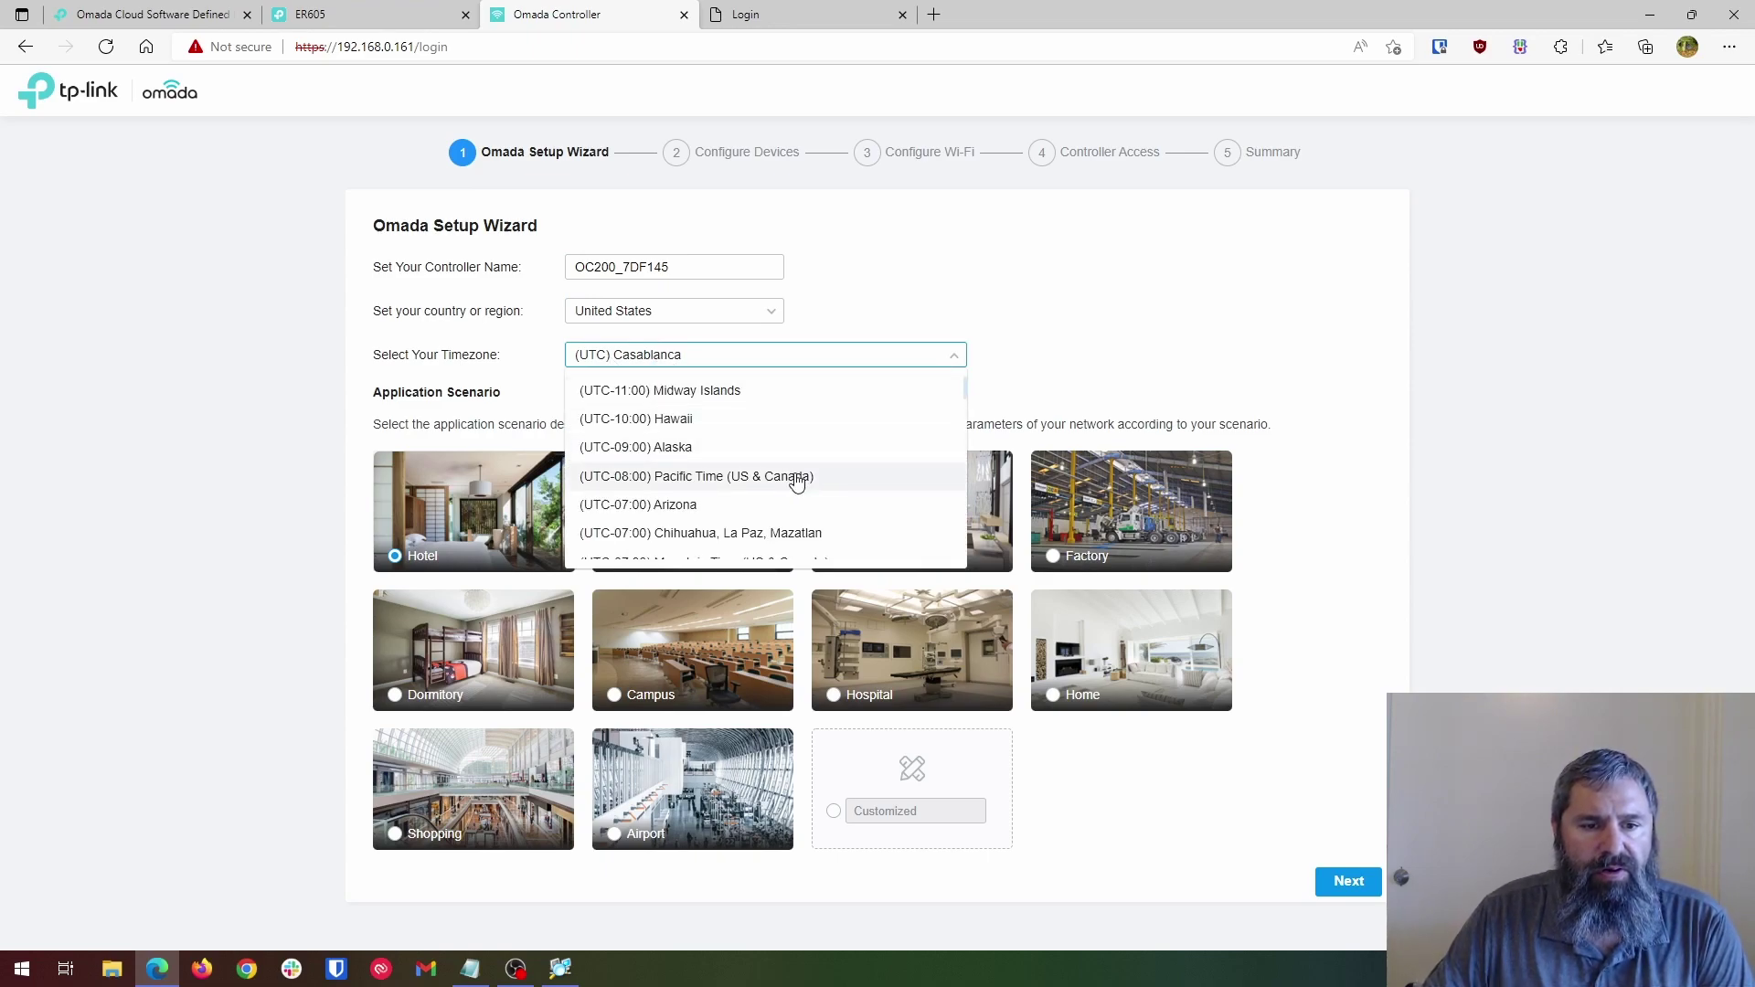
scroll(758, 475, "down", 2)
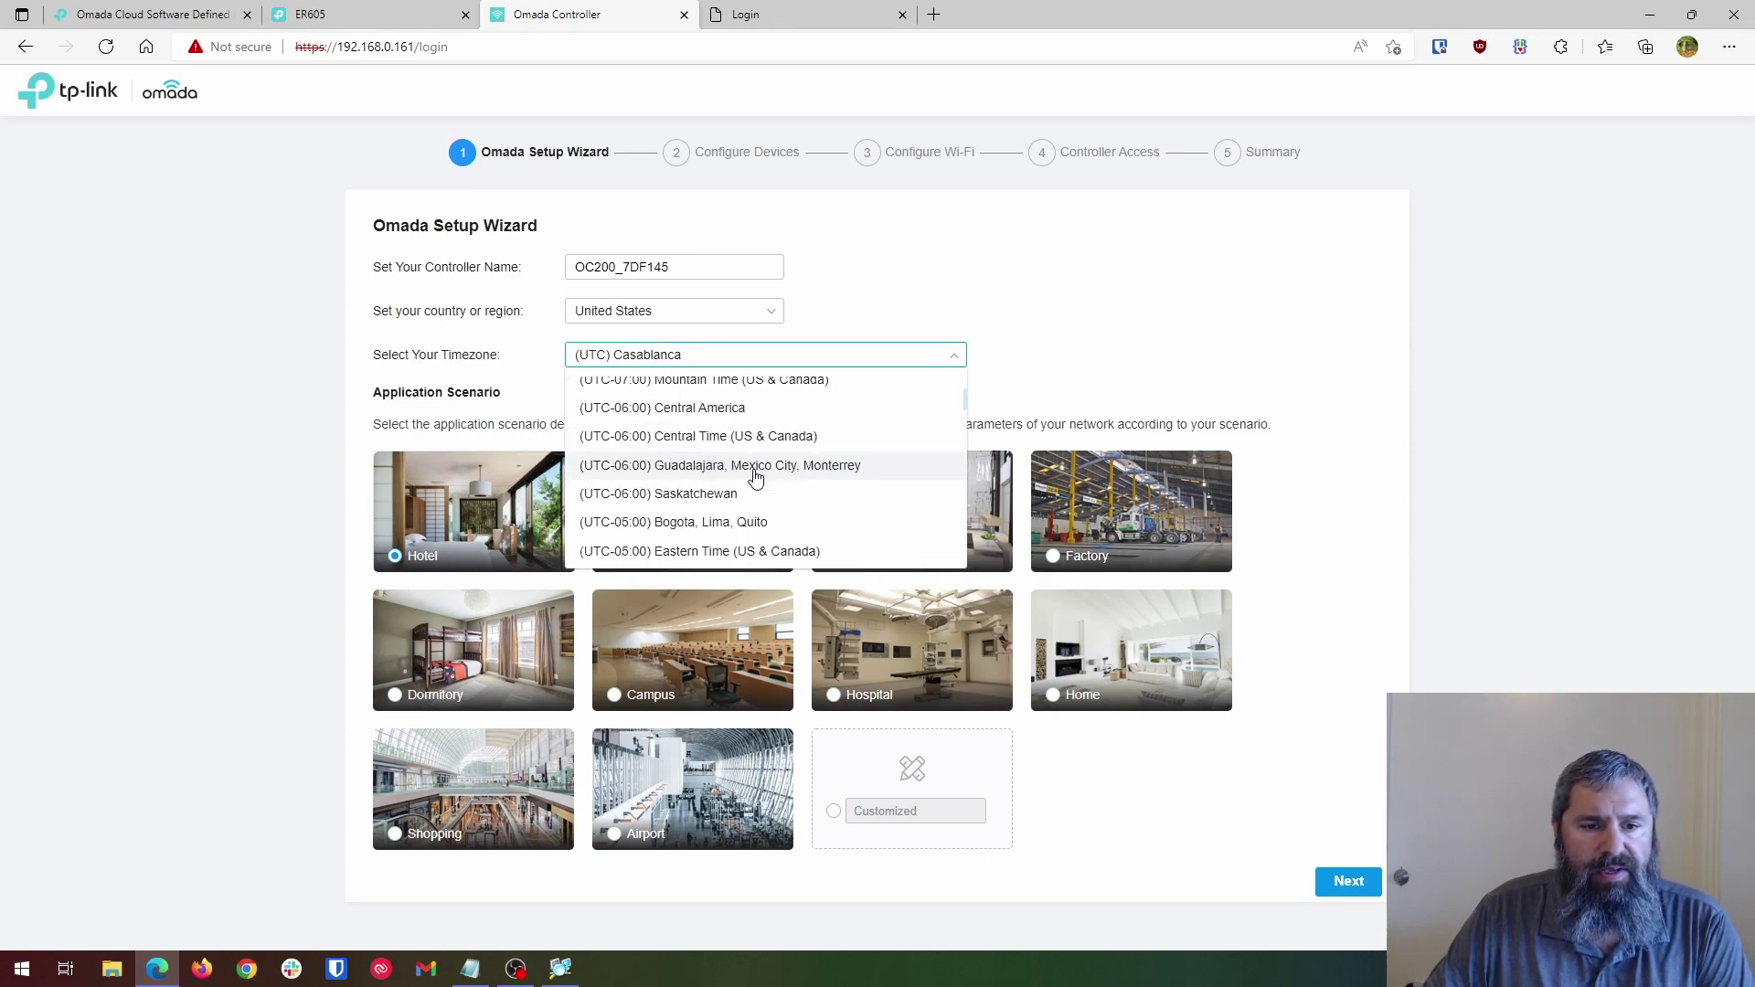
left_click(718, 438)
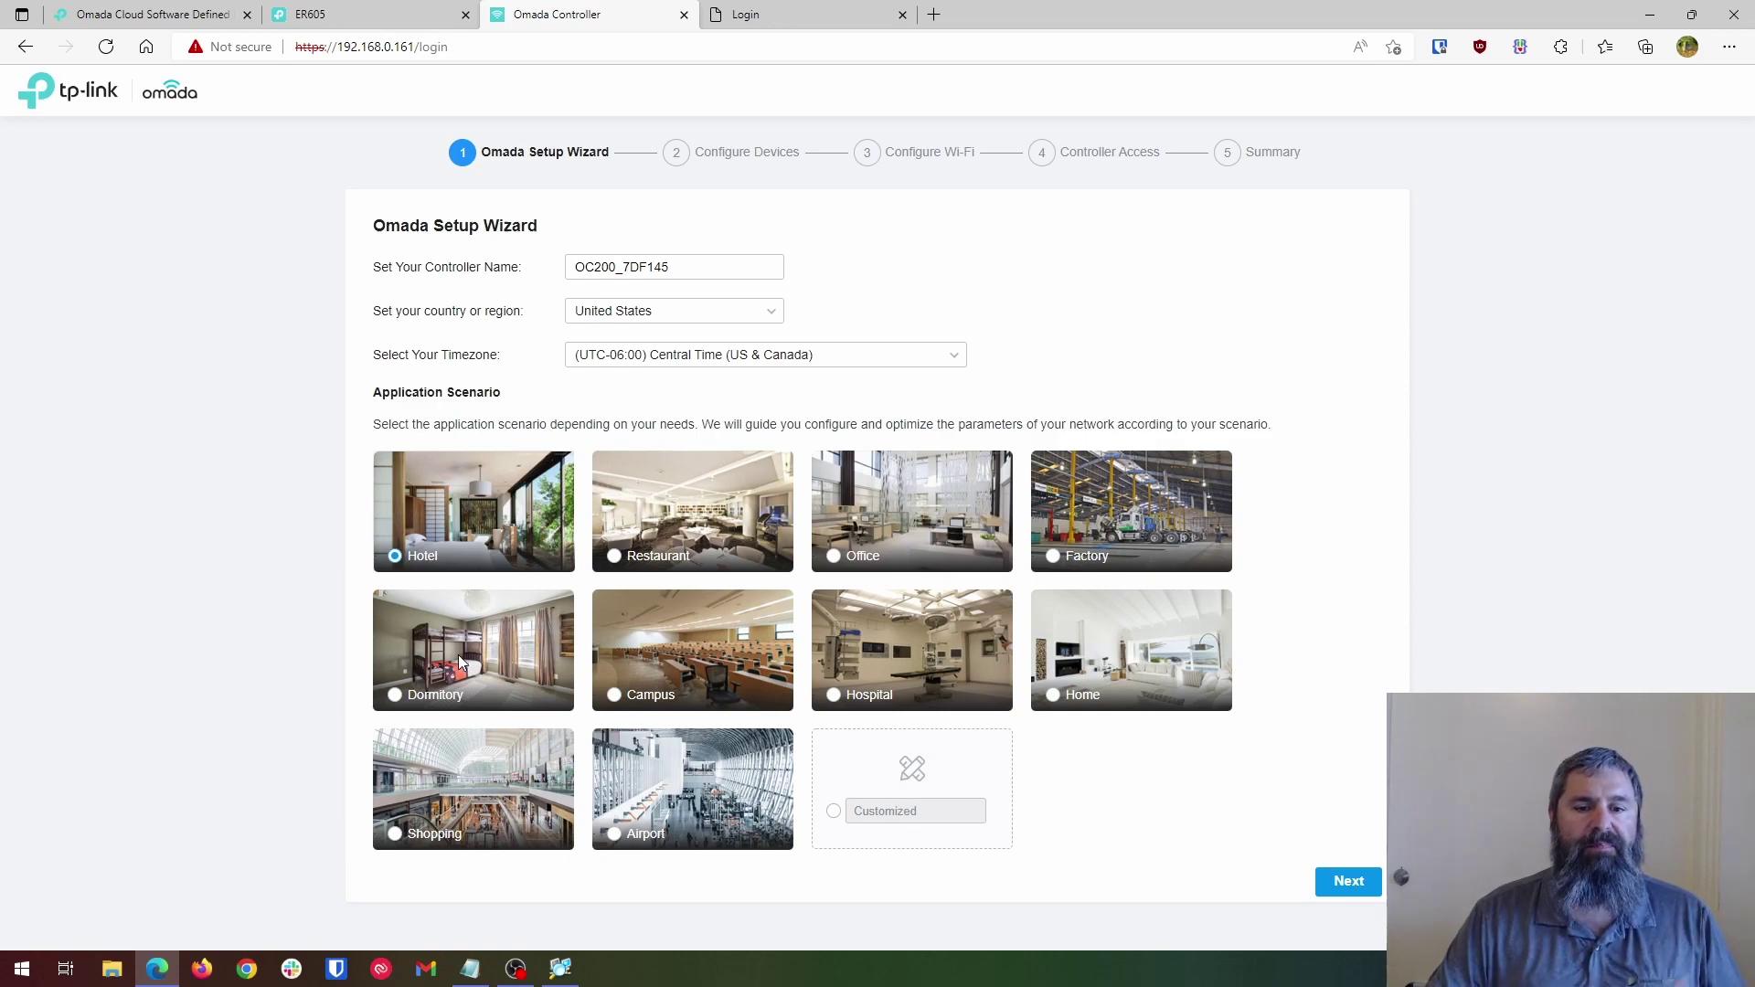
left_click(834, 557)
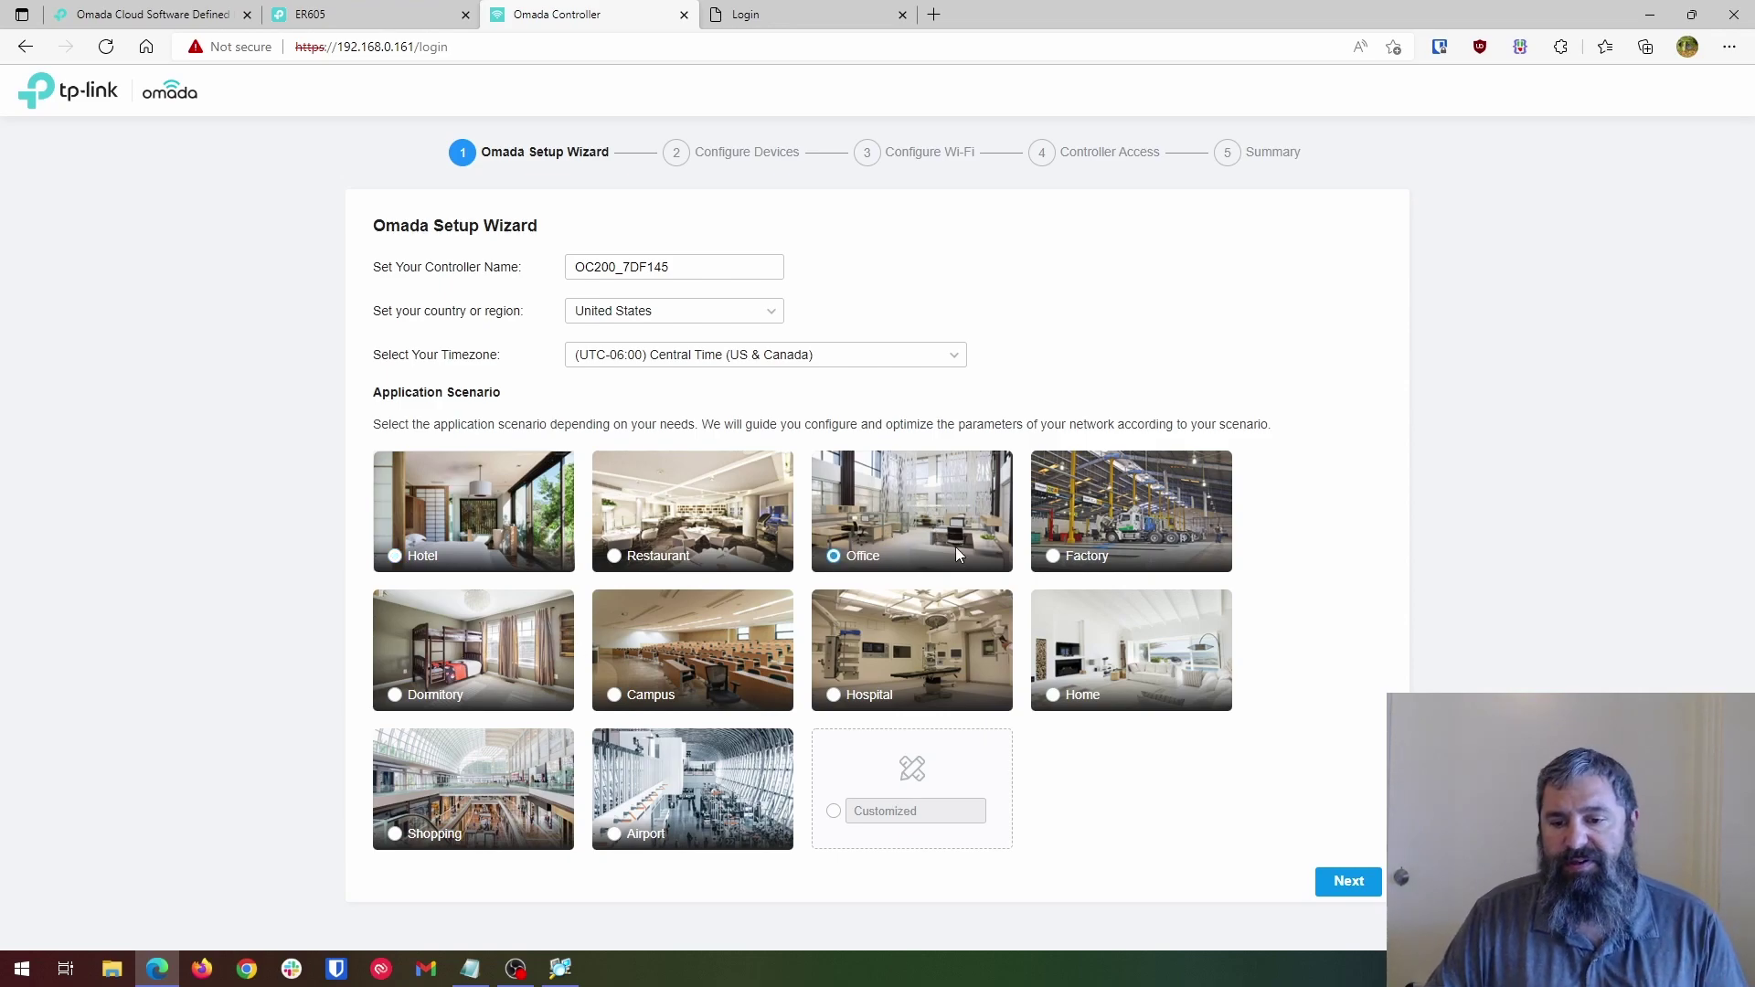
left_click(1359, 894)
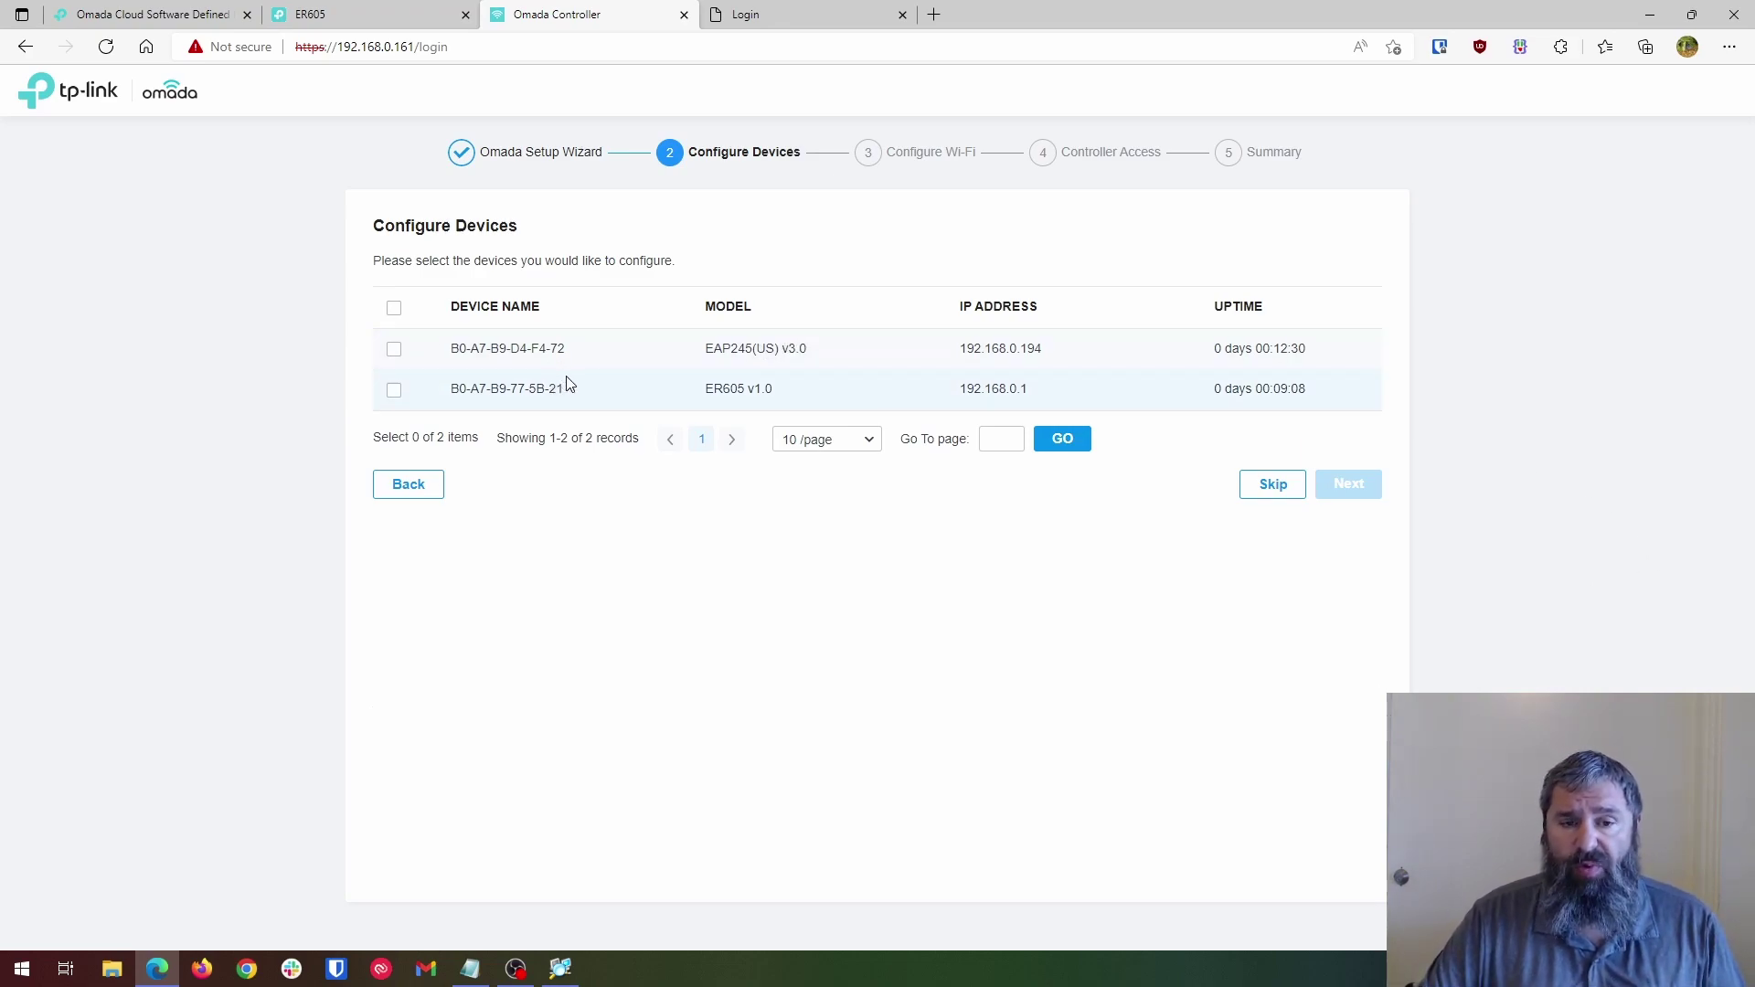
Select both the EAP245 and the ER605 in Configure Devices and continue.
left_click(394, 351)
left_click(393, 393)
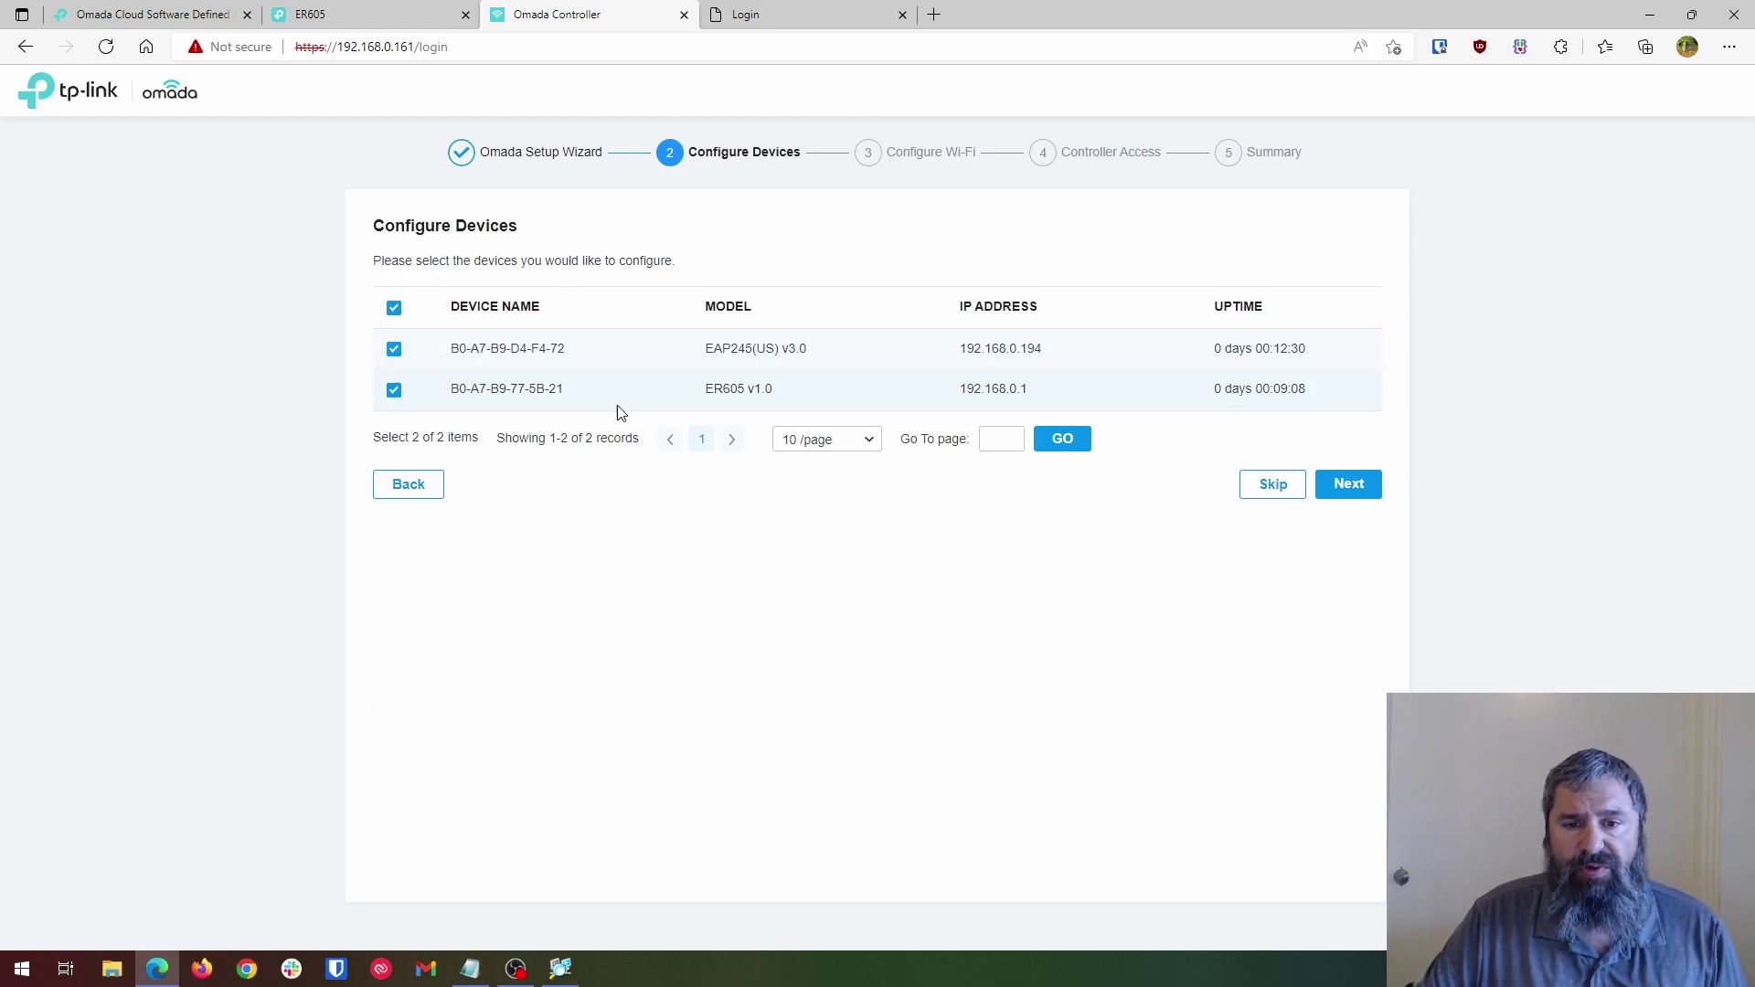
left_click(1348, 484)
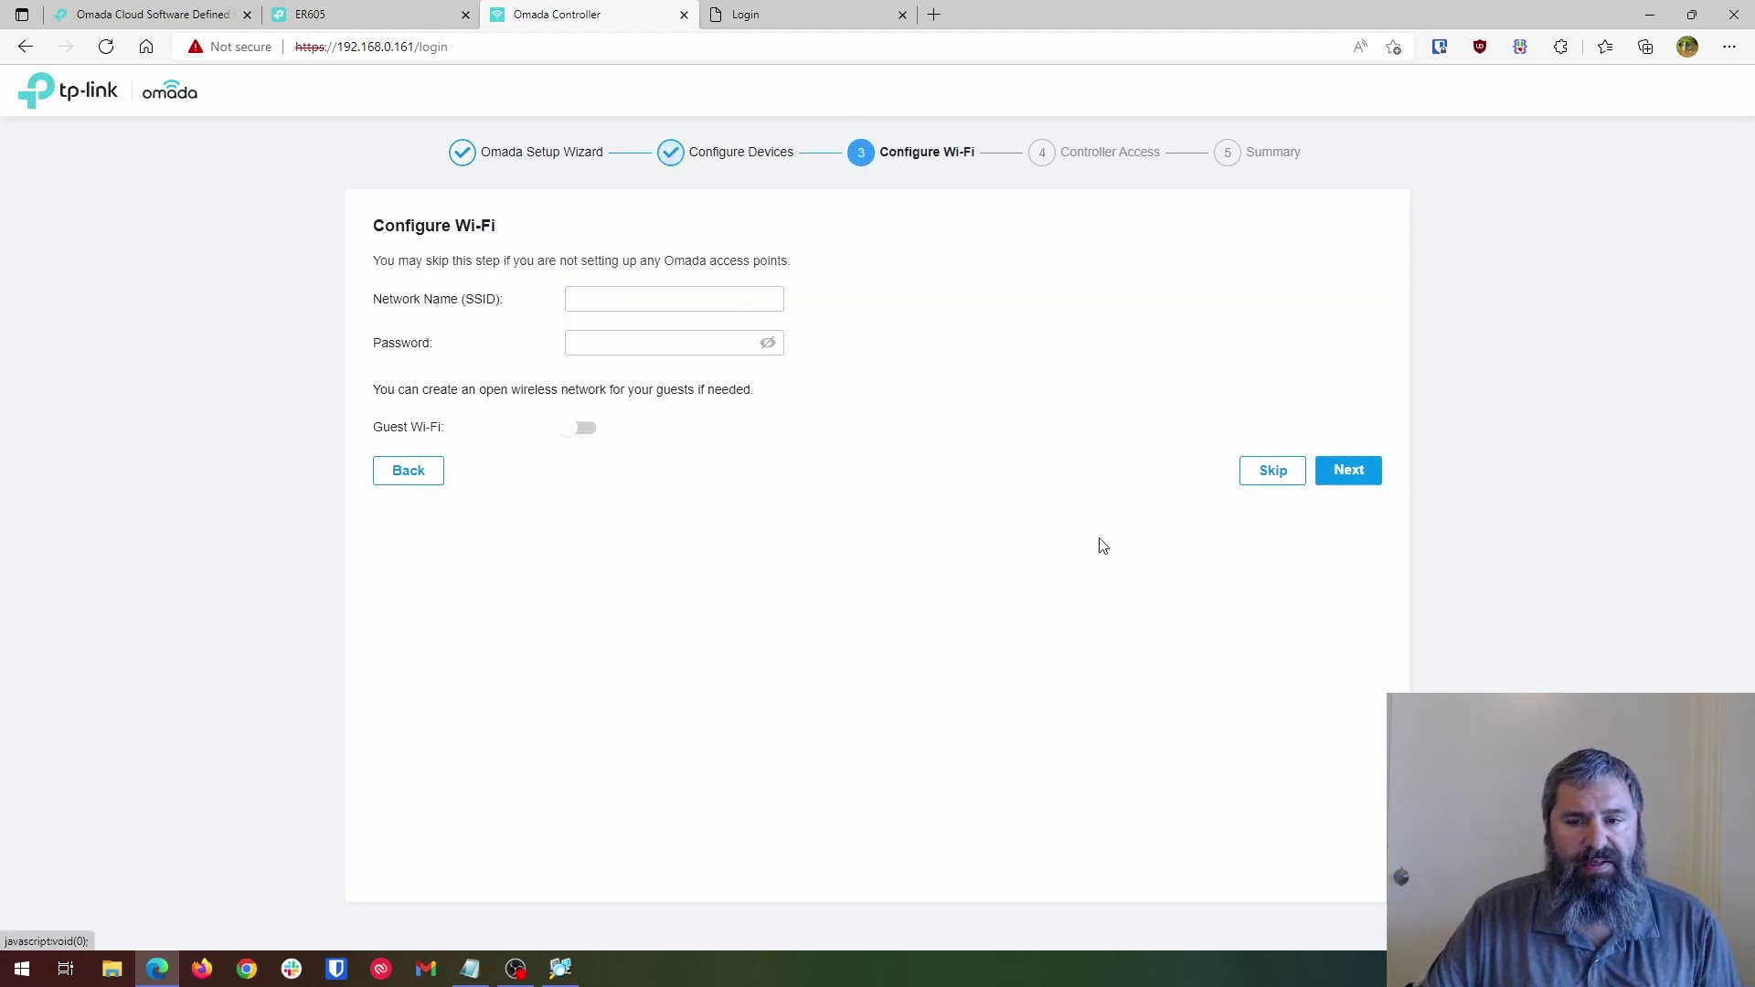
Set the SSID to youtube-getmethegeek and enter a Wi-Fi password, revealing it to verify.
left_click(600, 306)
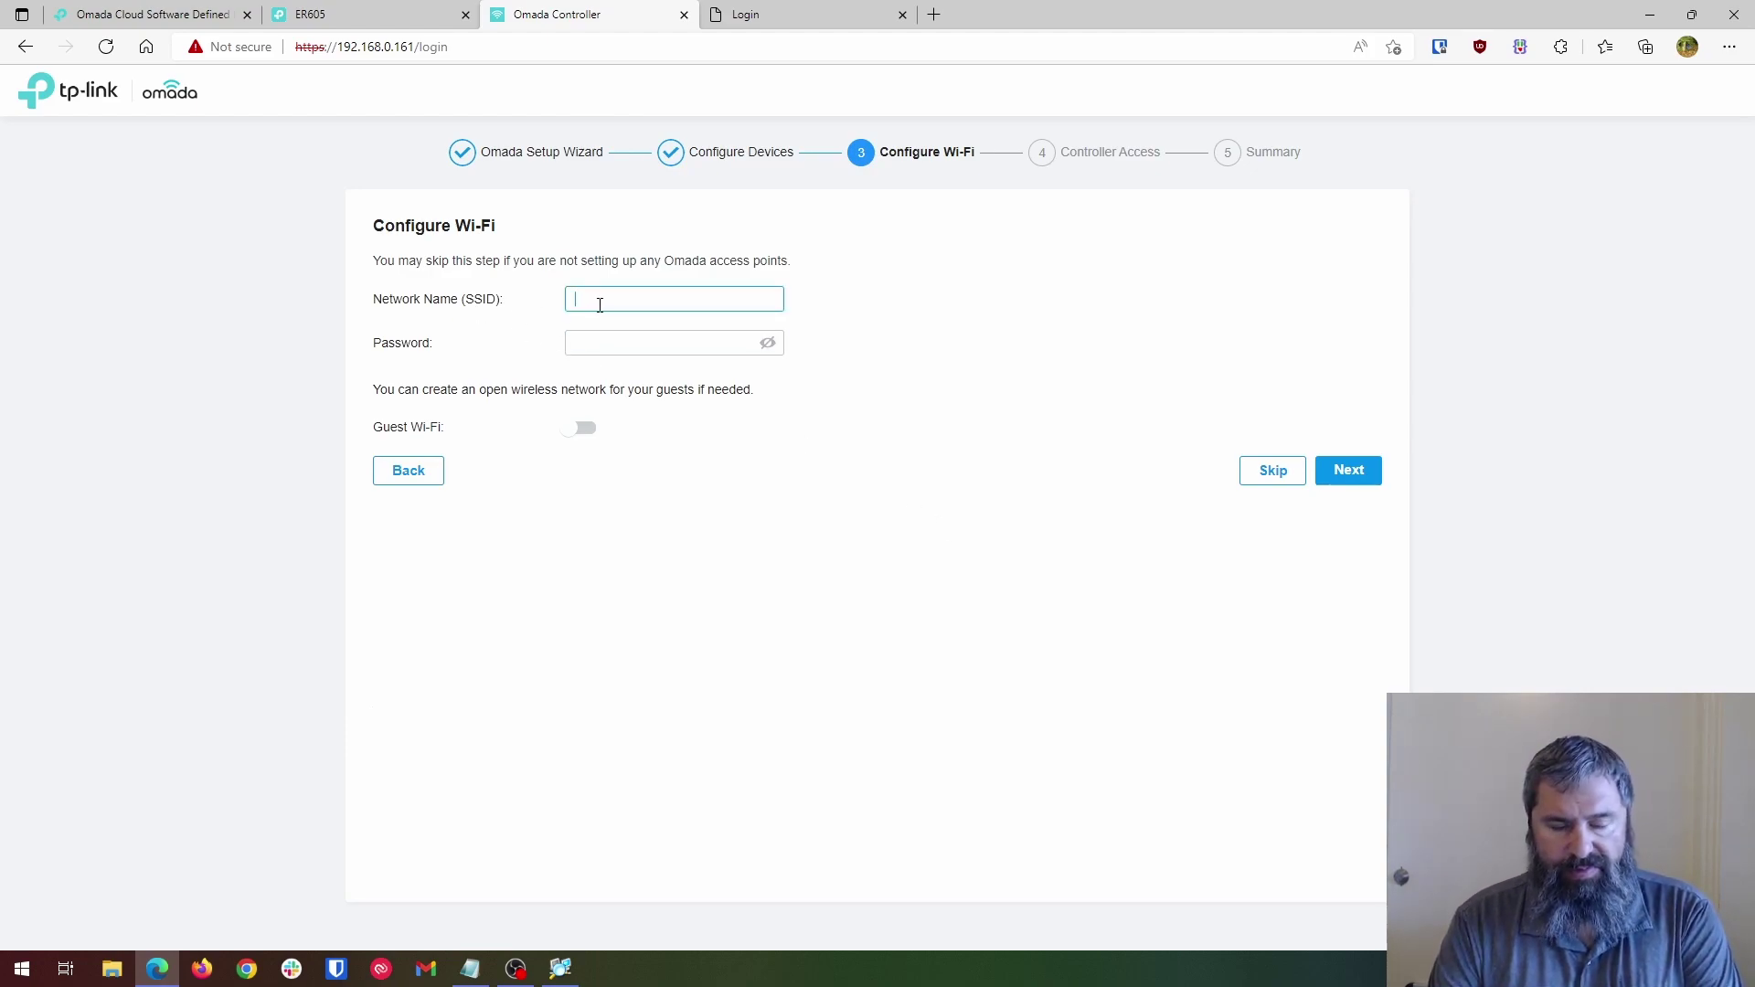
type("yout")
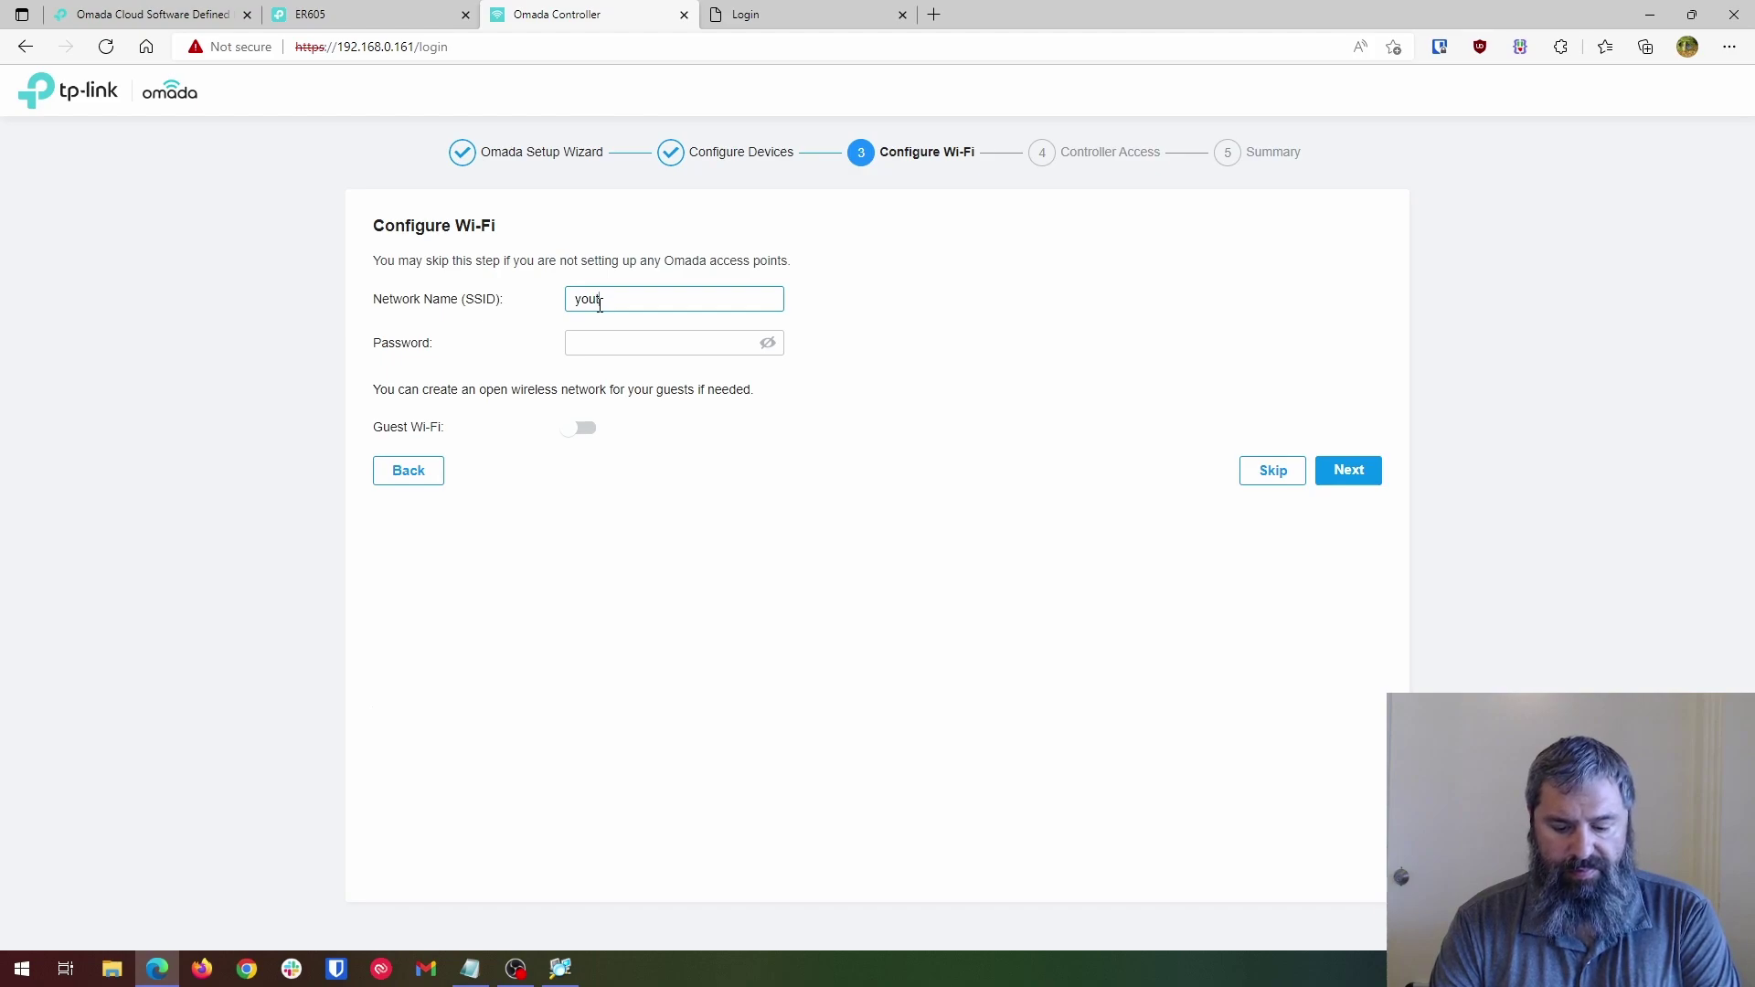
type("ube")
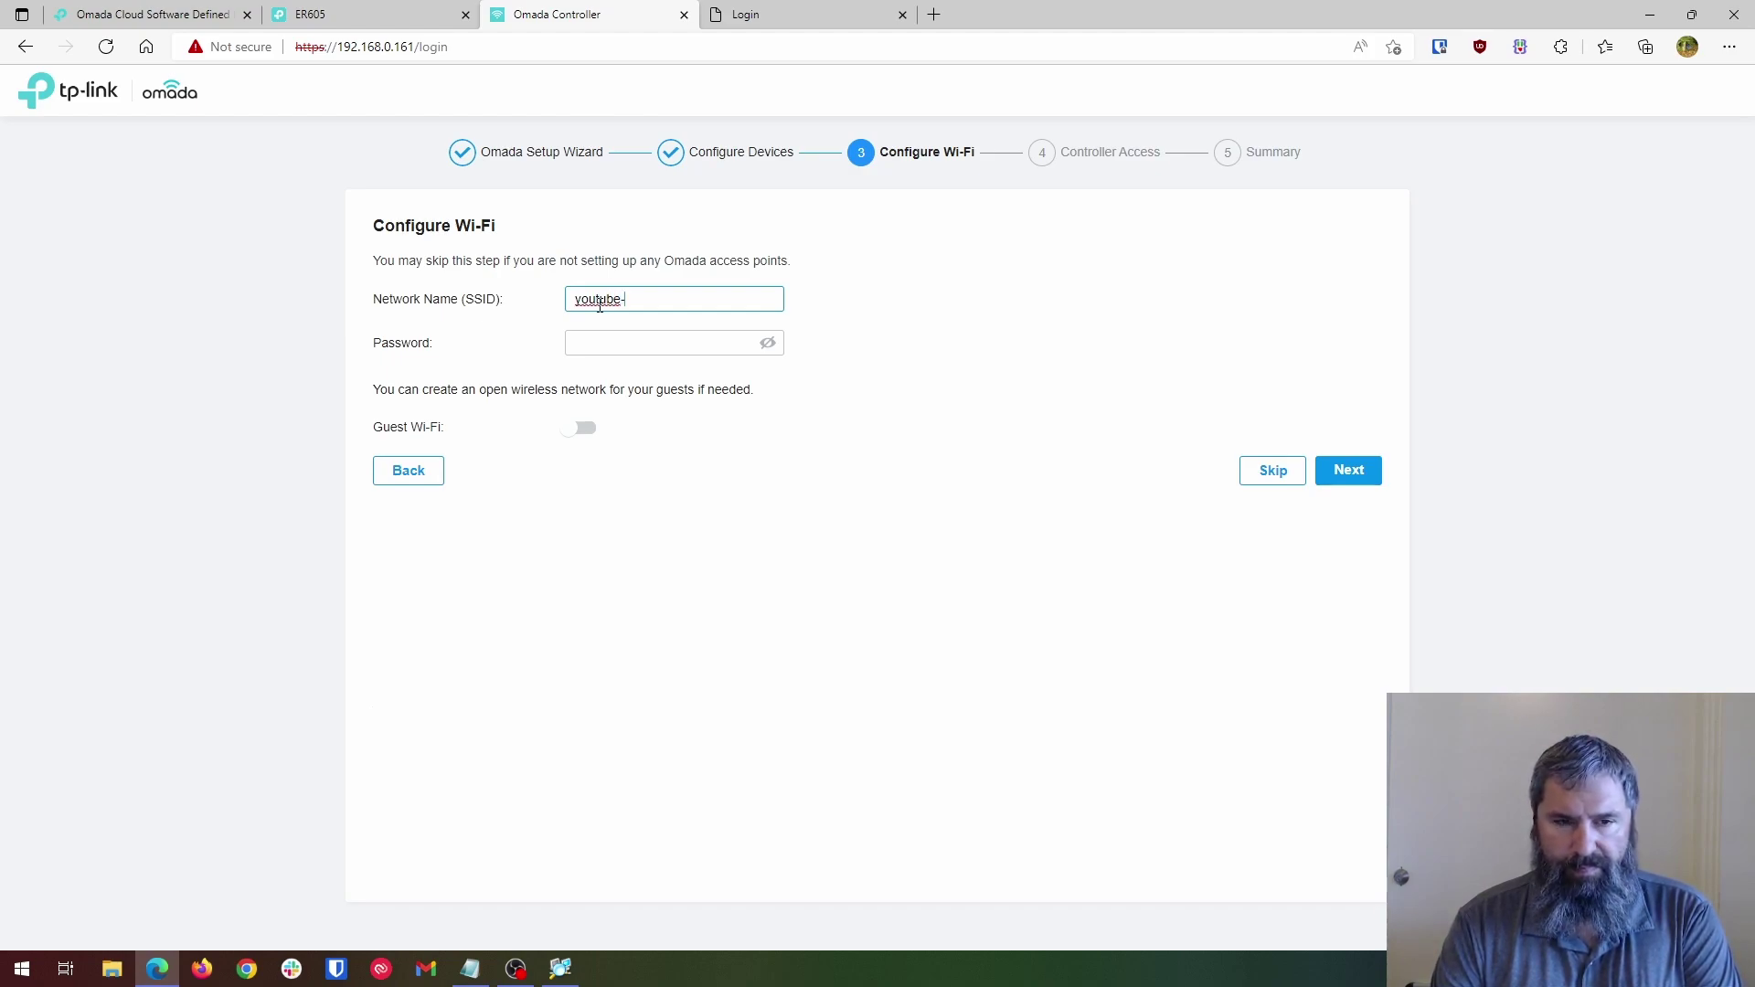
type("-get")
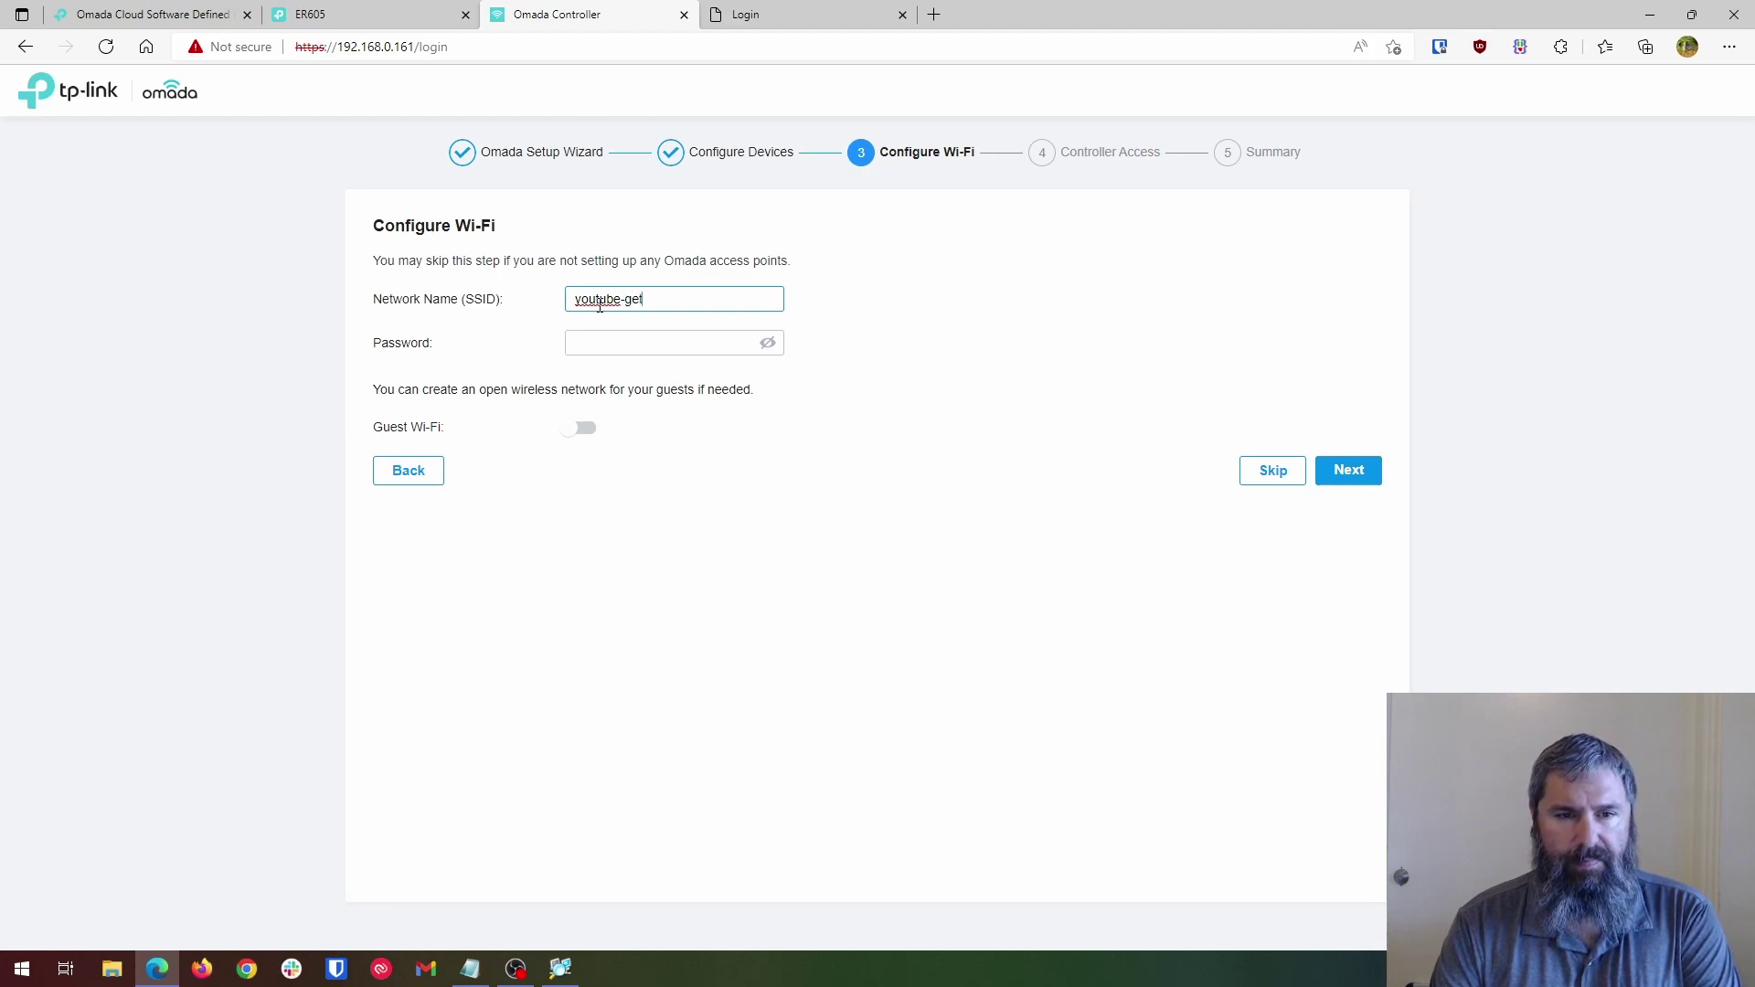
type("methegeek")
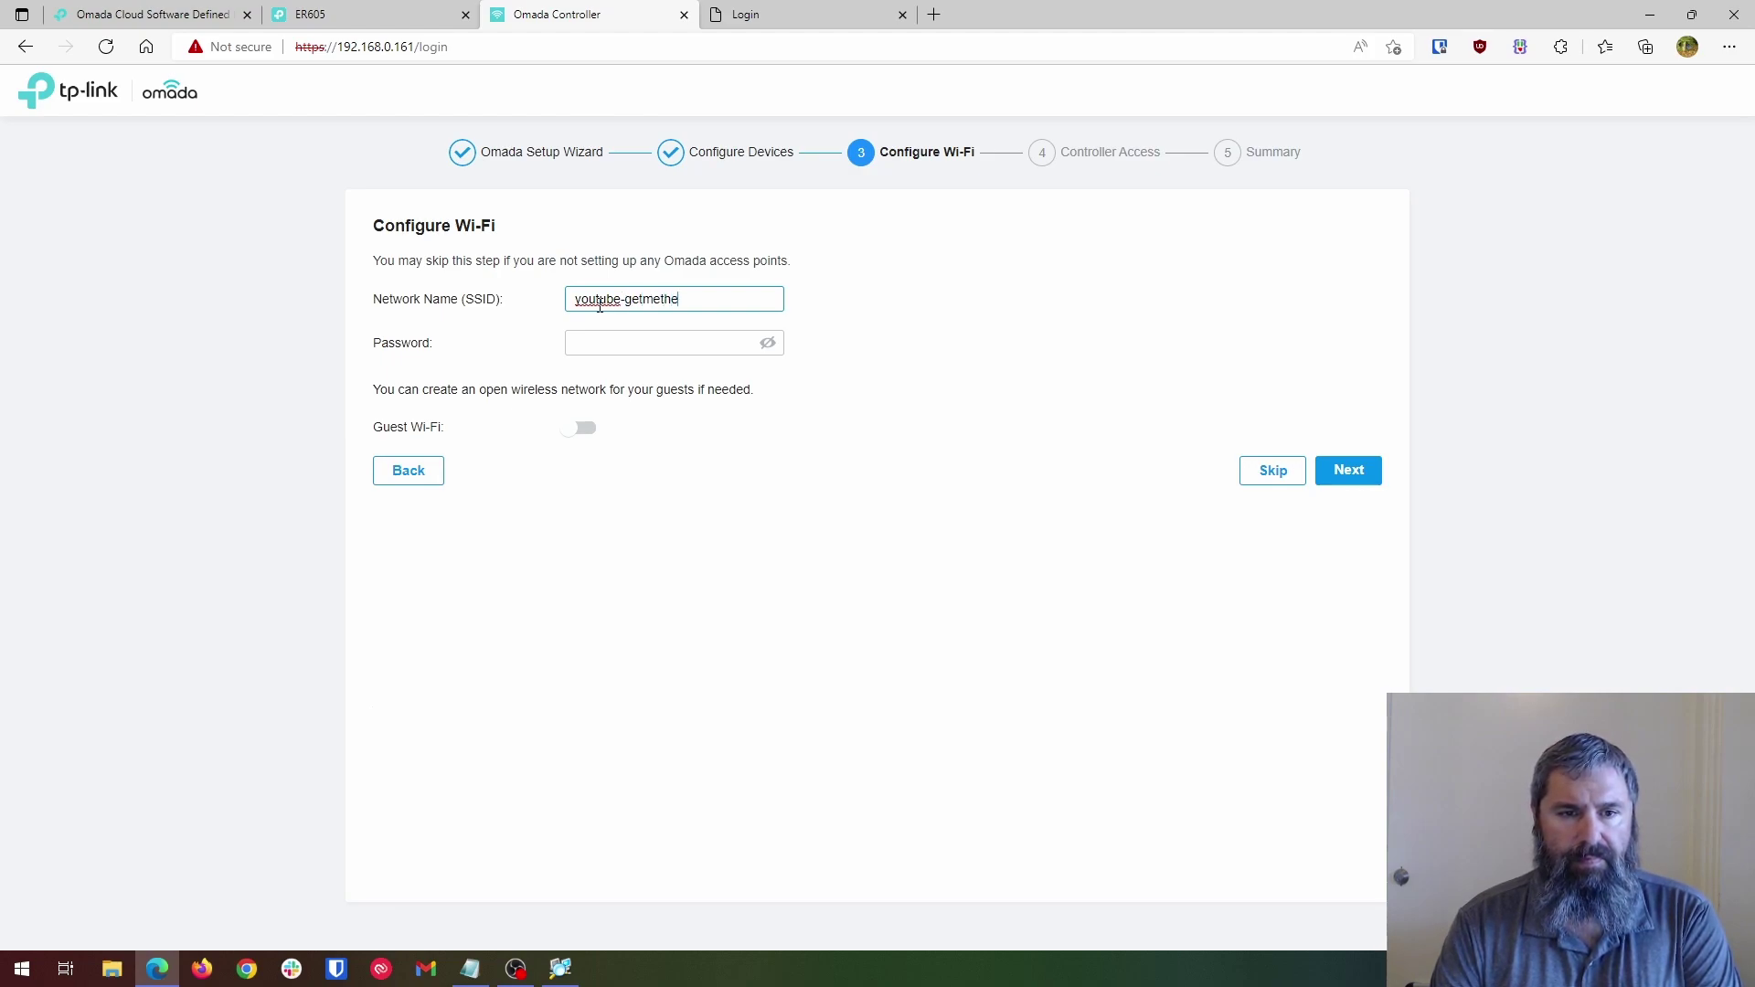
left_click(651, 341)
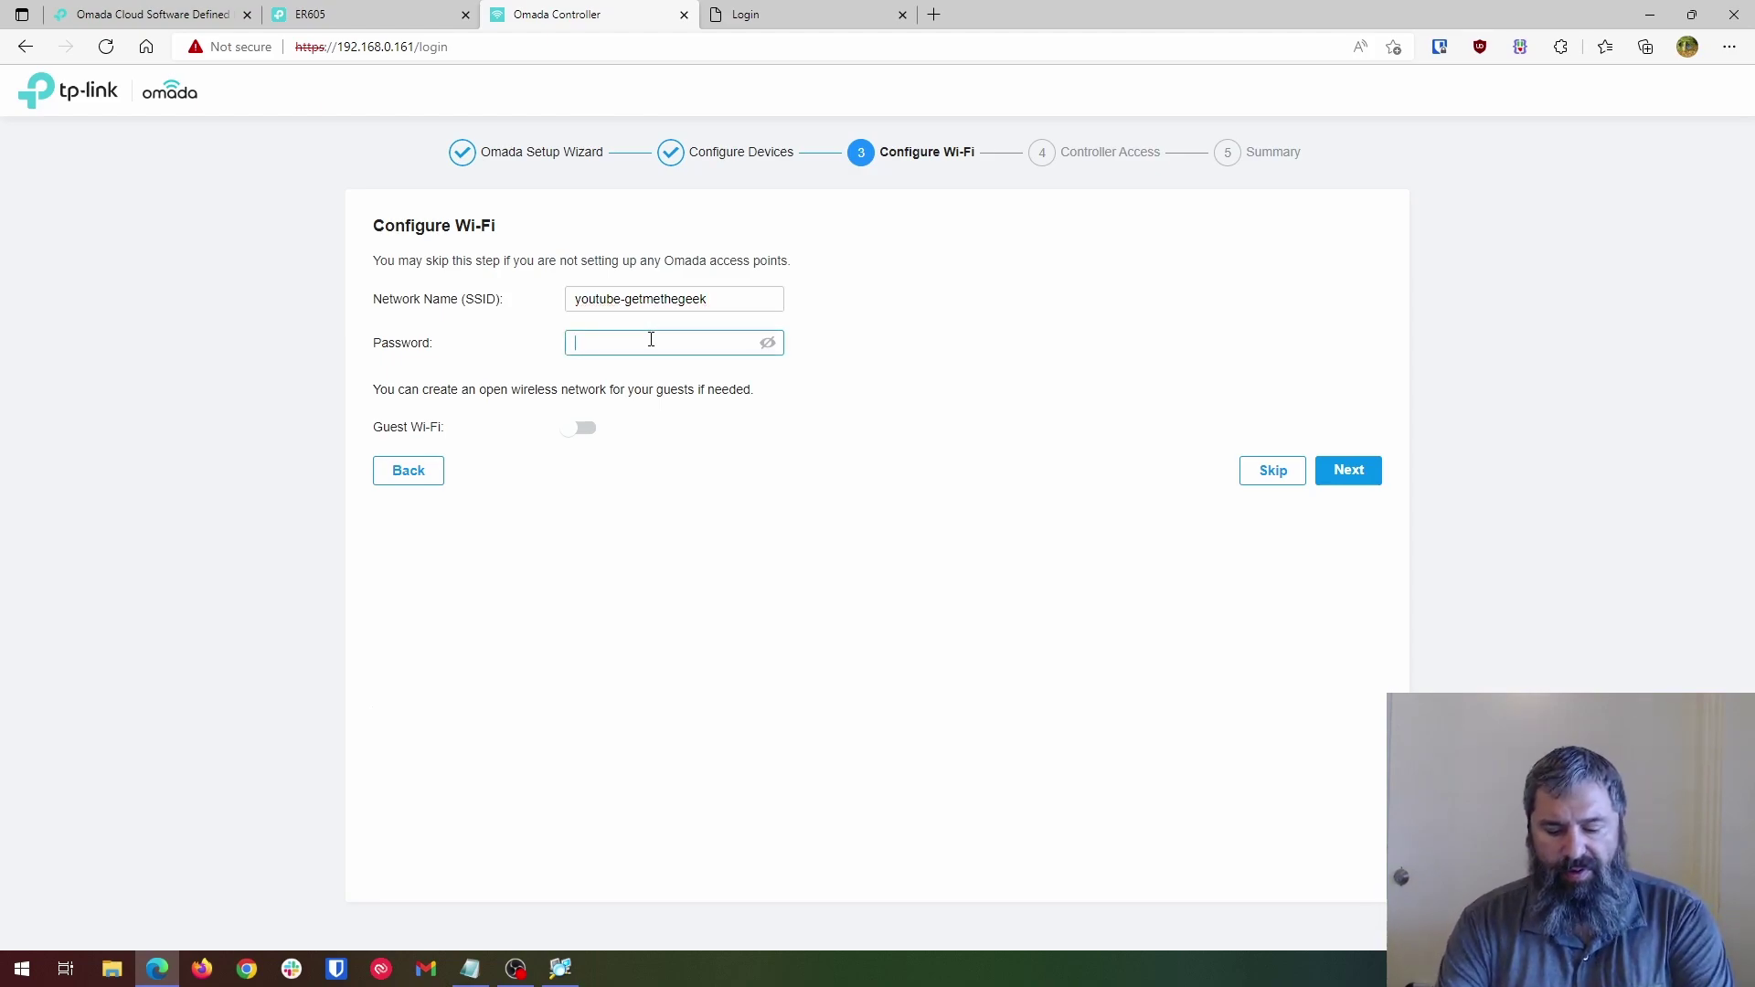
type("***")
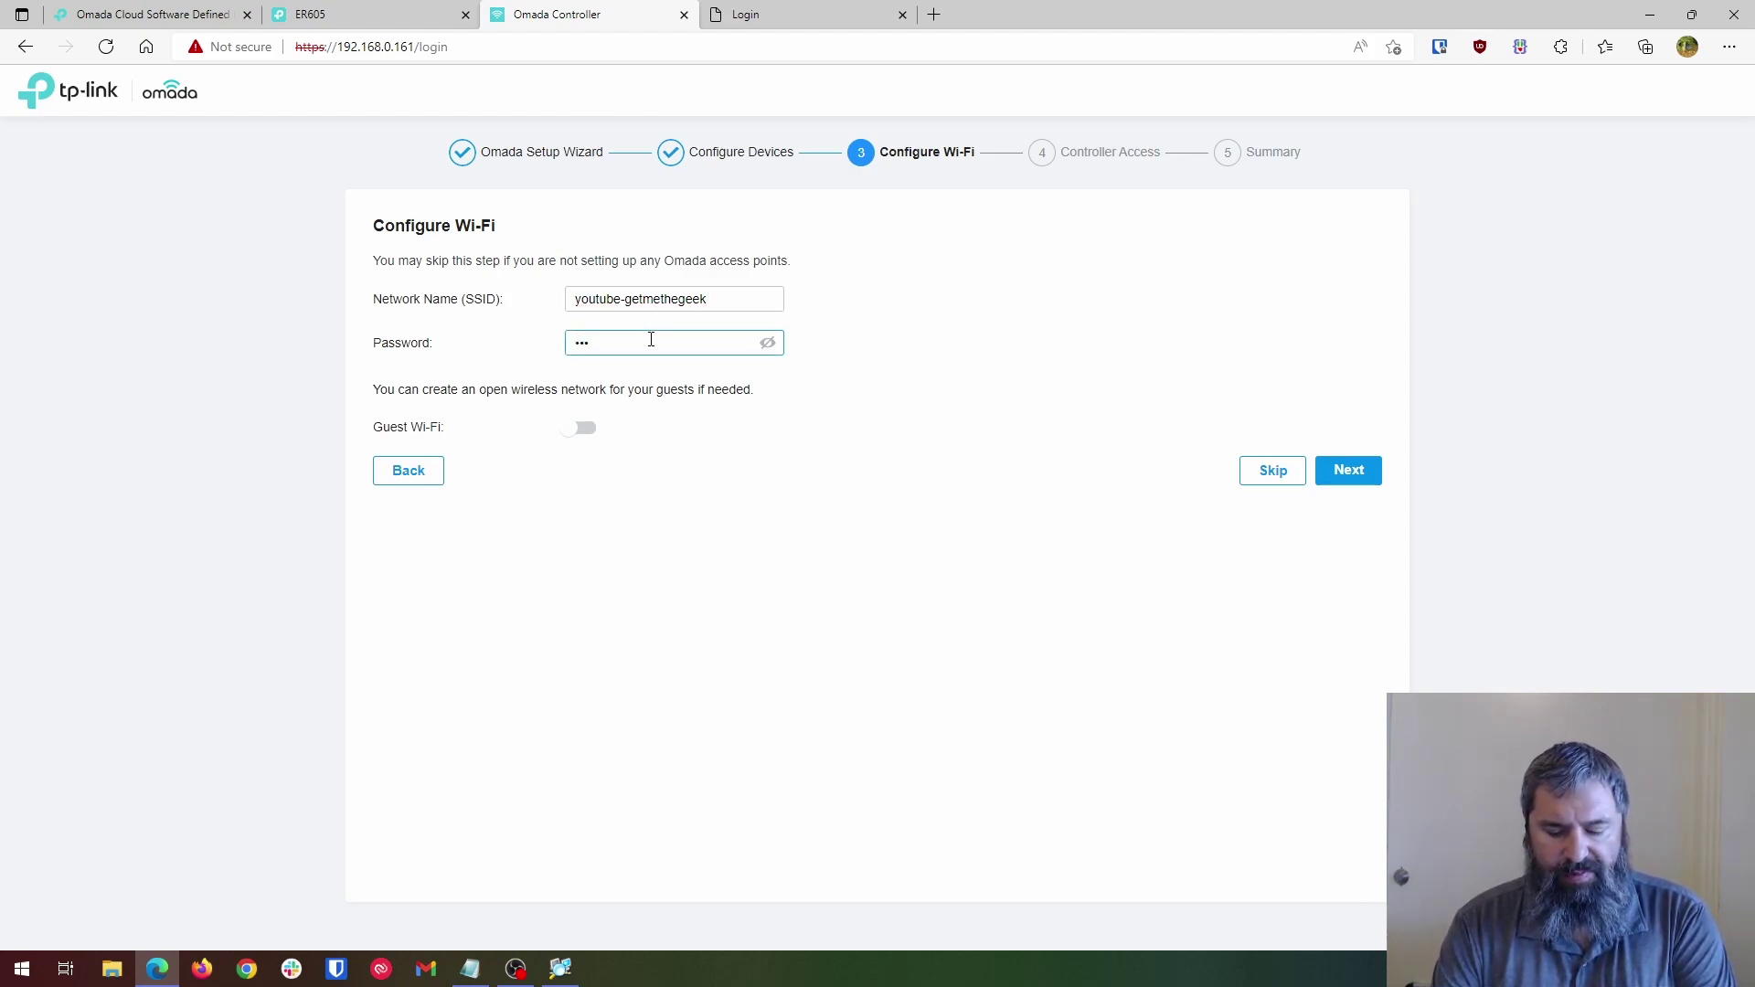
type("*********")
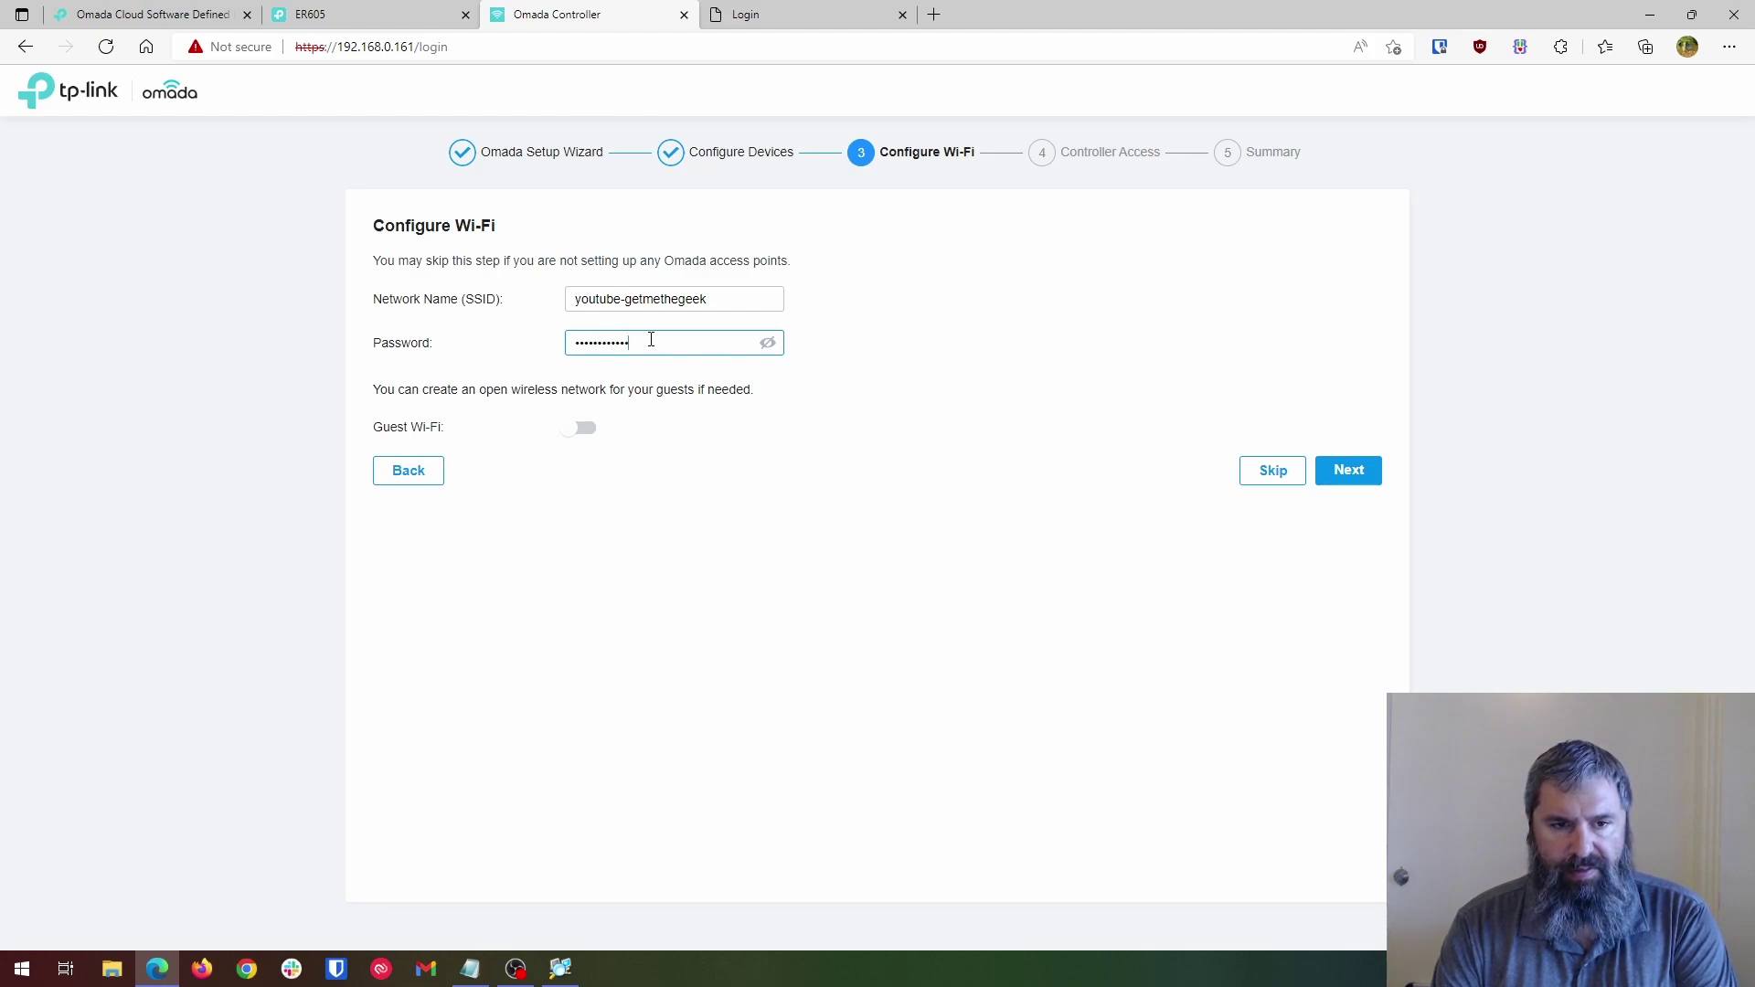
left_click(767, 343)
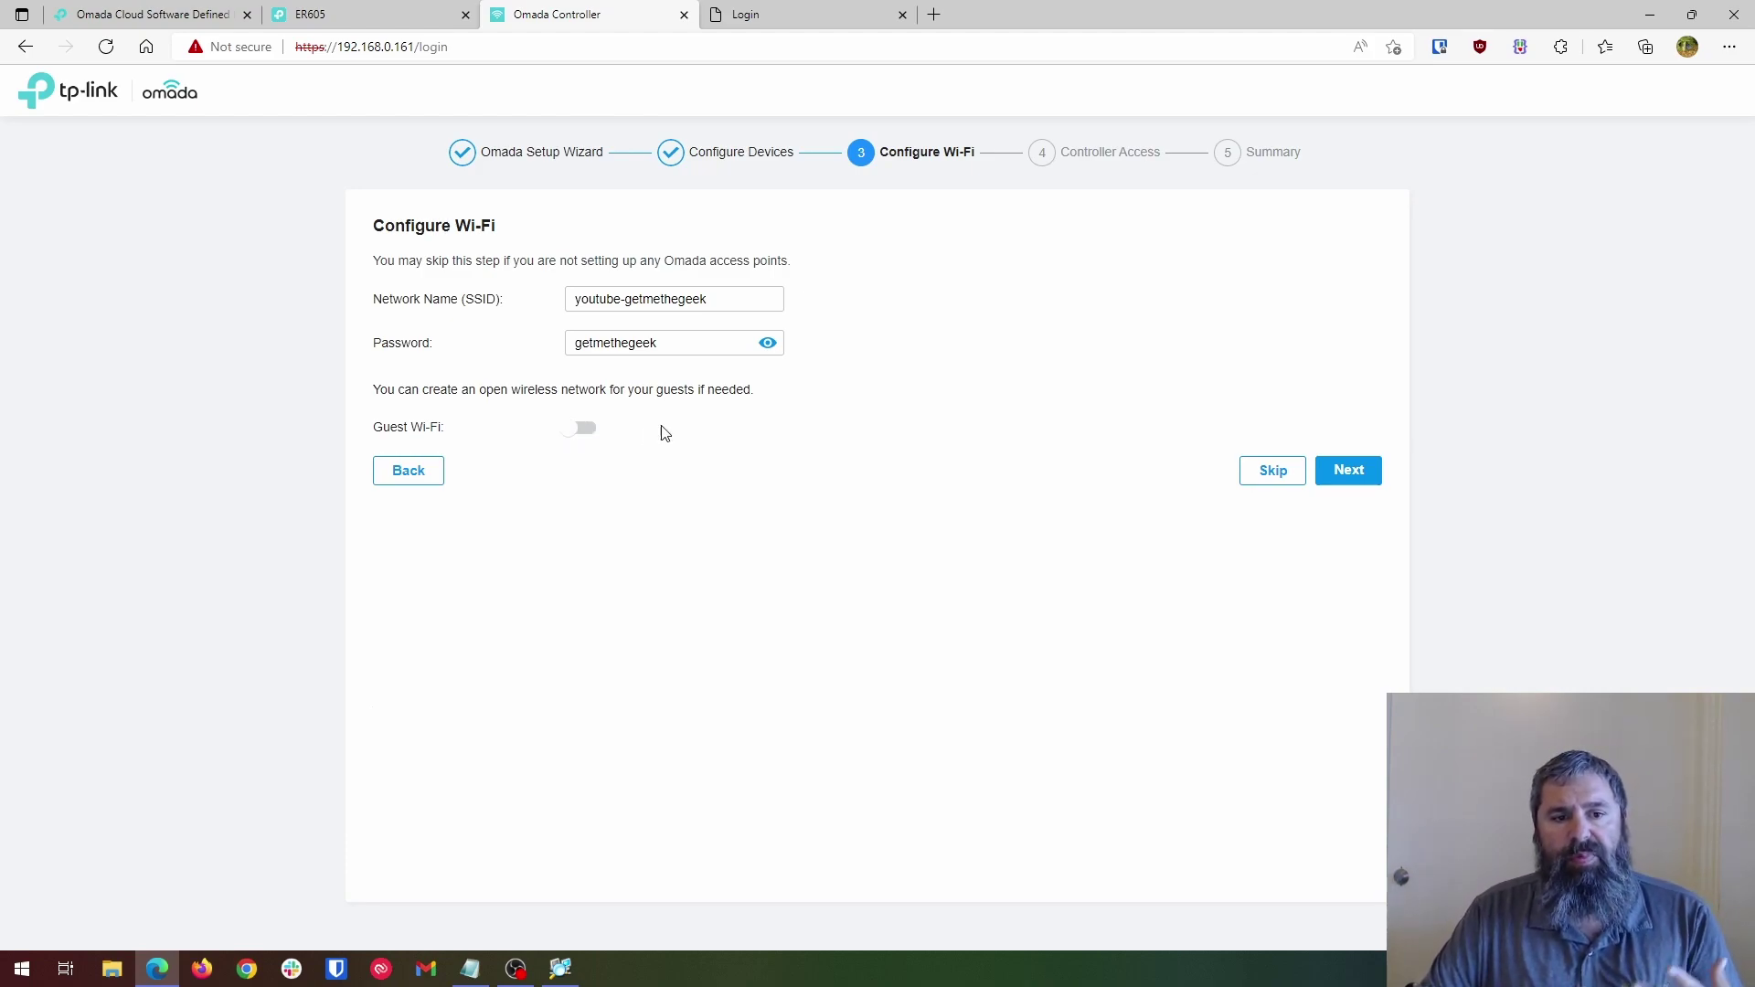
Enter the controller administrator name and confirmed password, keeping Cloud Access switched off.
left_click(1343, 472)
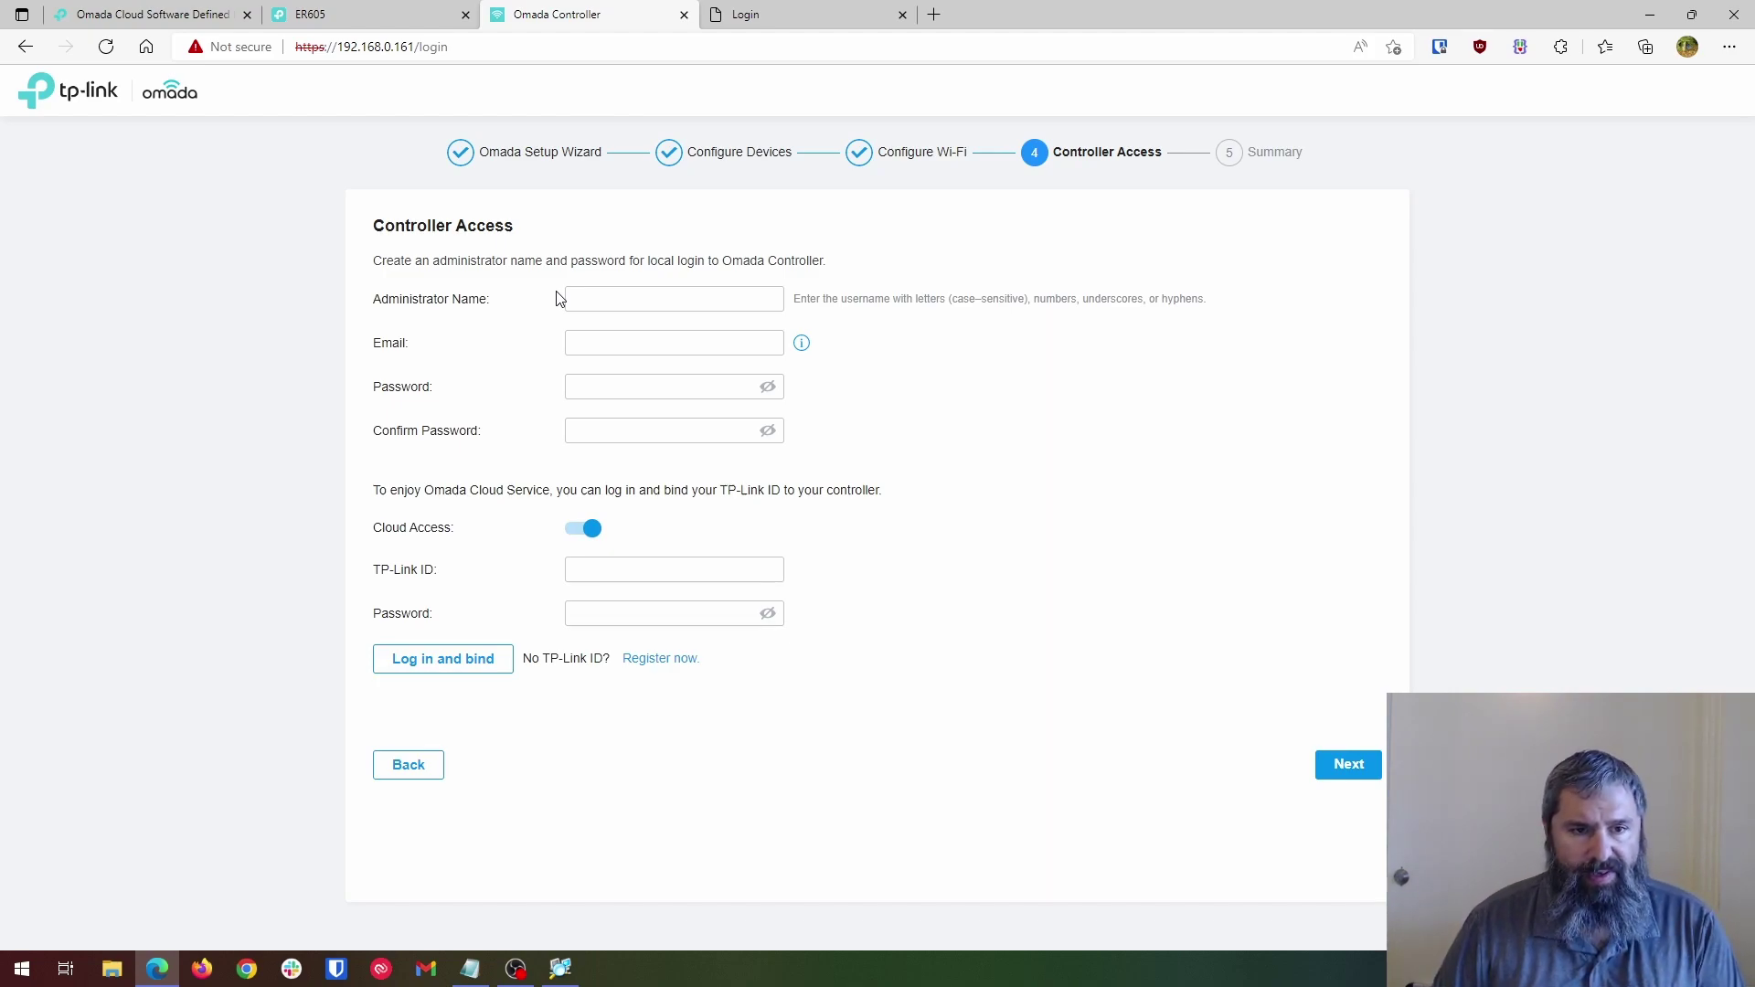
left_click(617, 299)
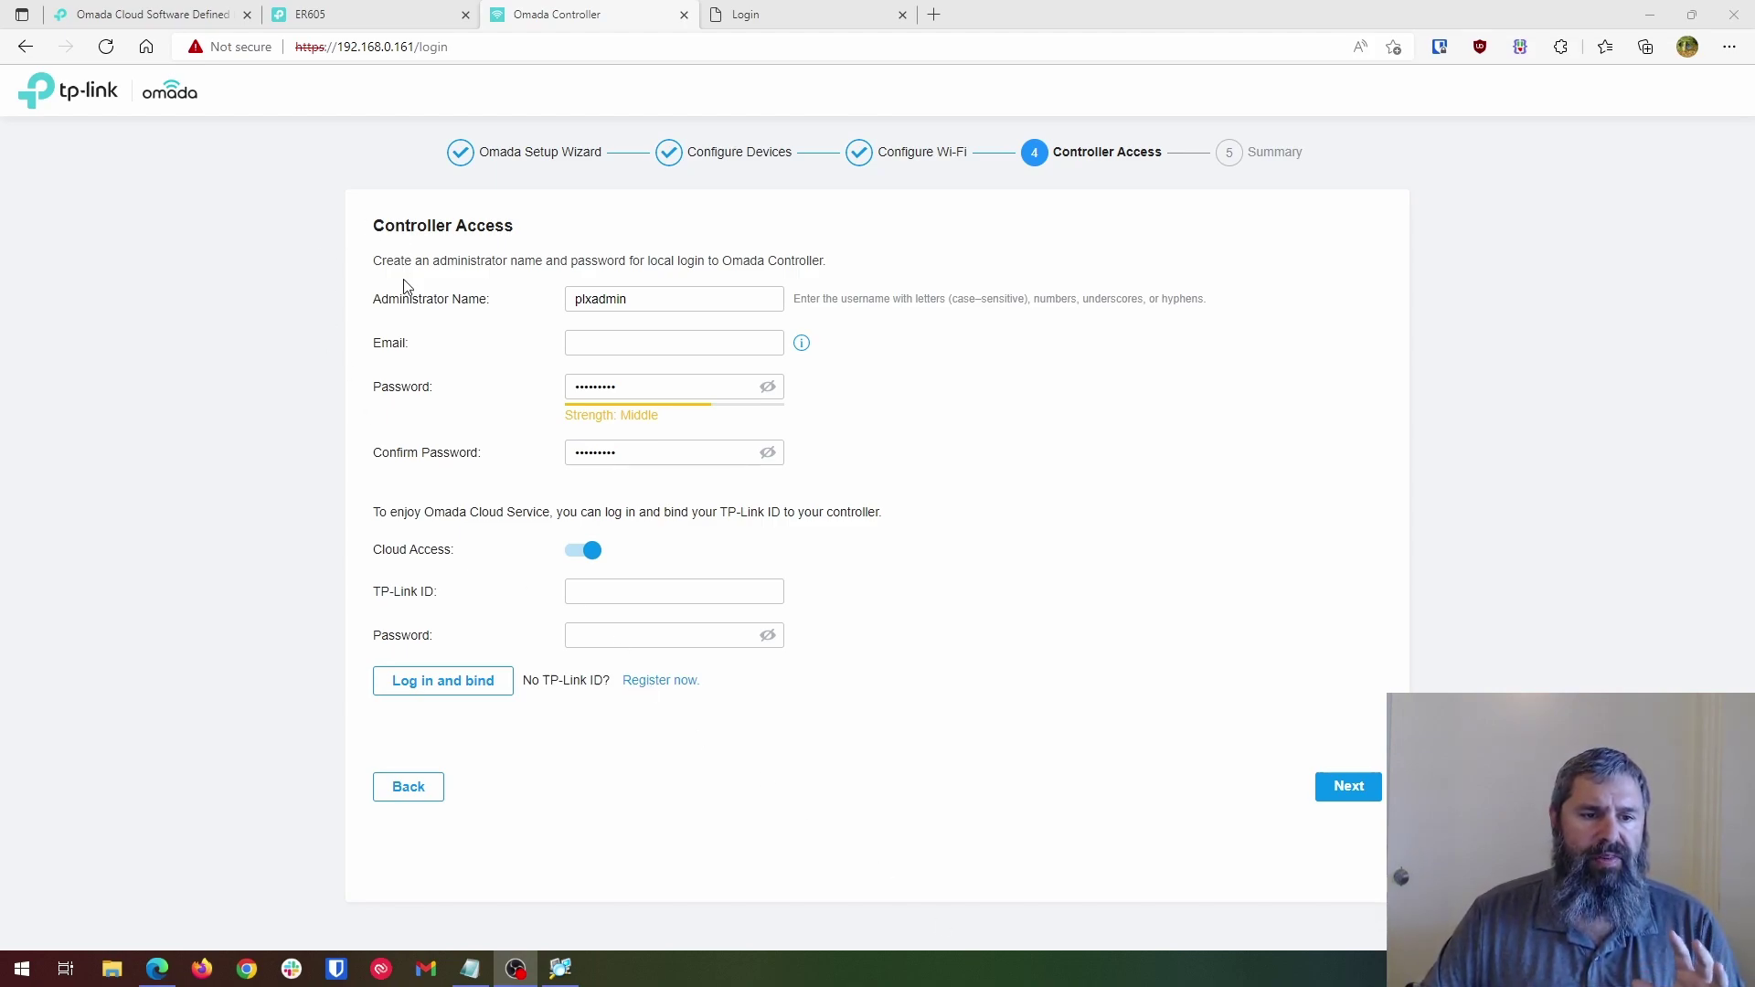
mouse_move(801, 346)
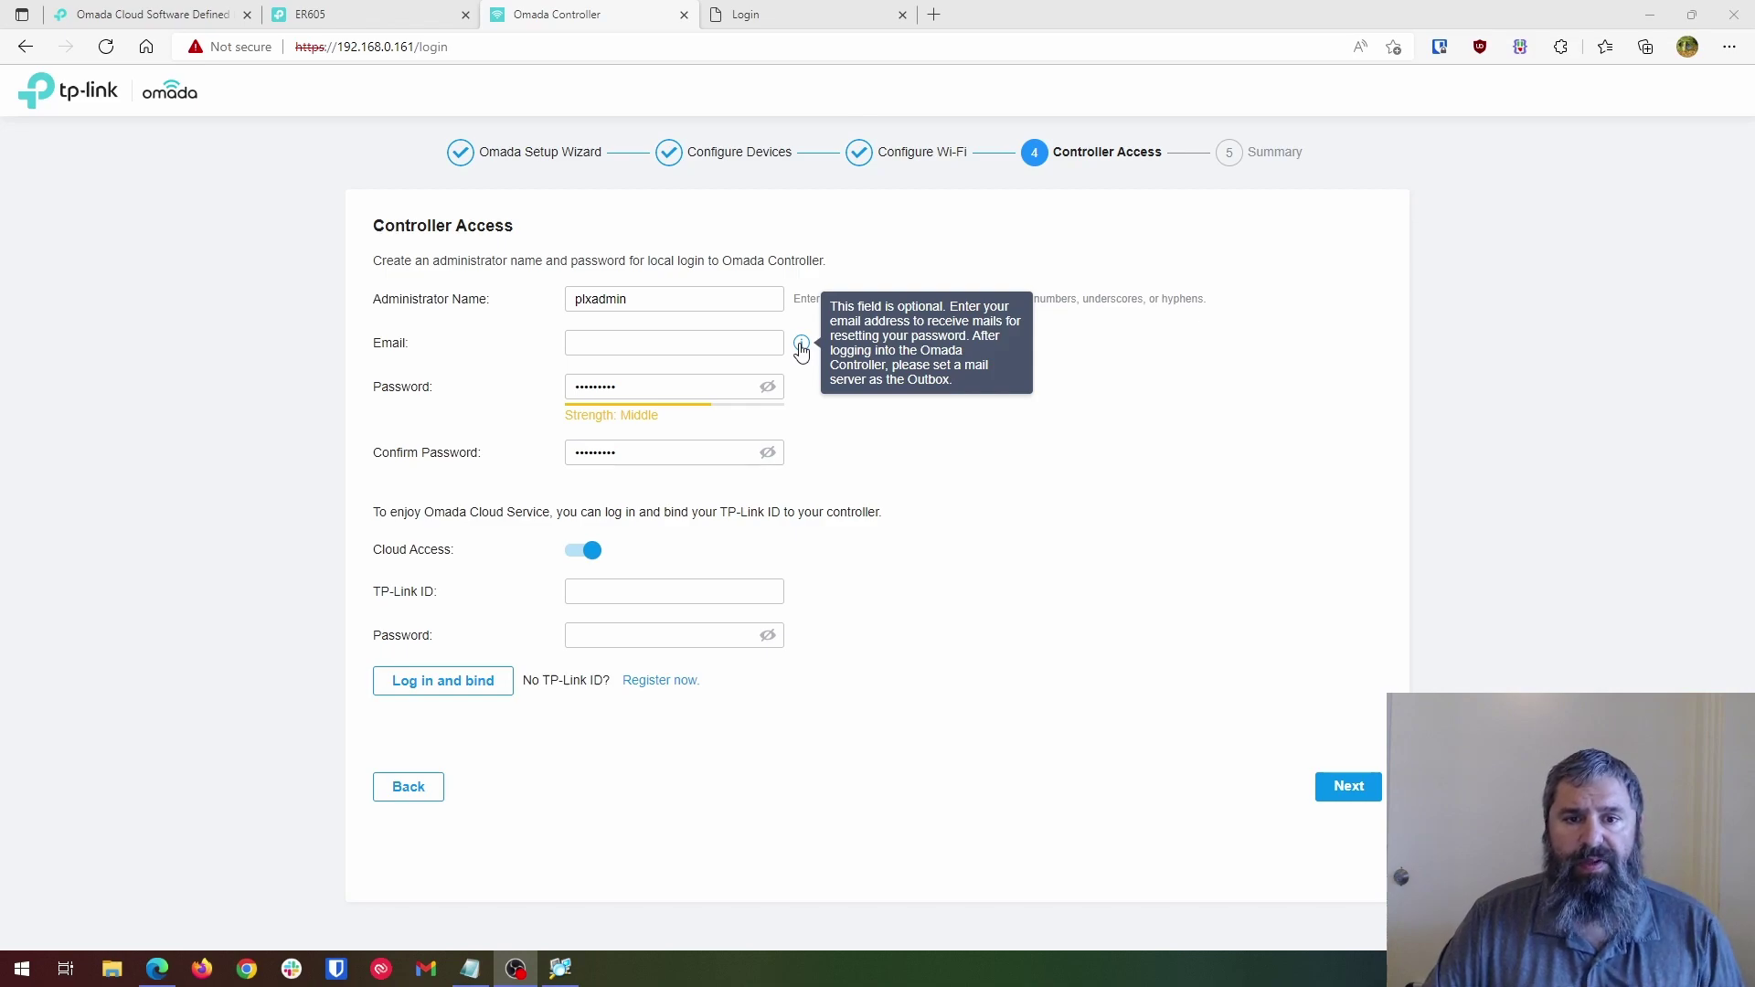
left_click(585, 552)
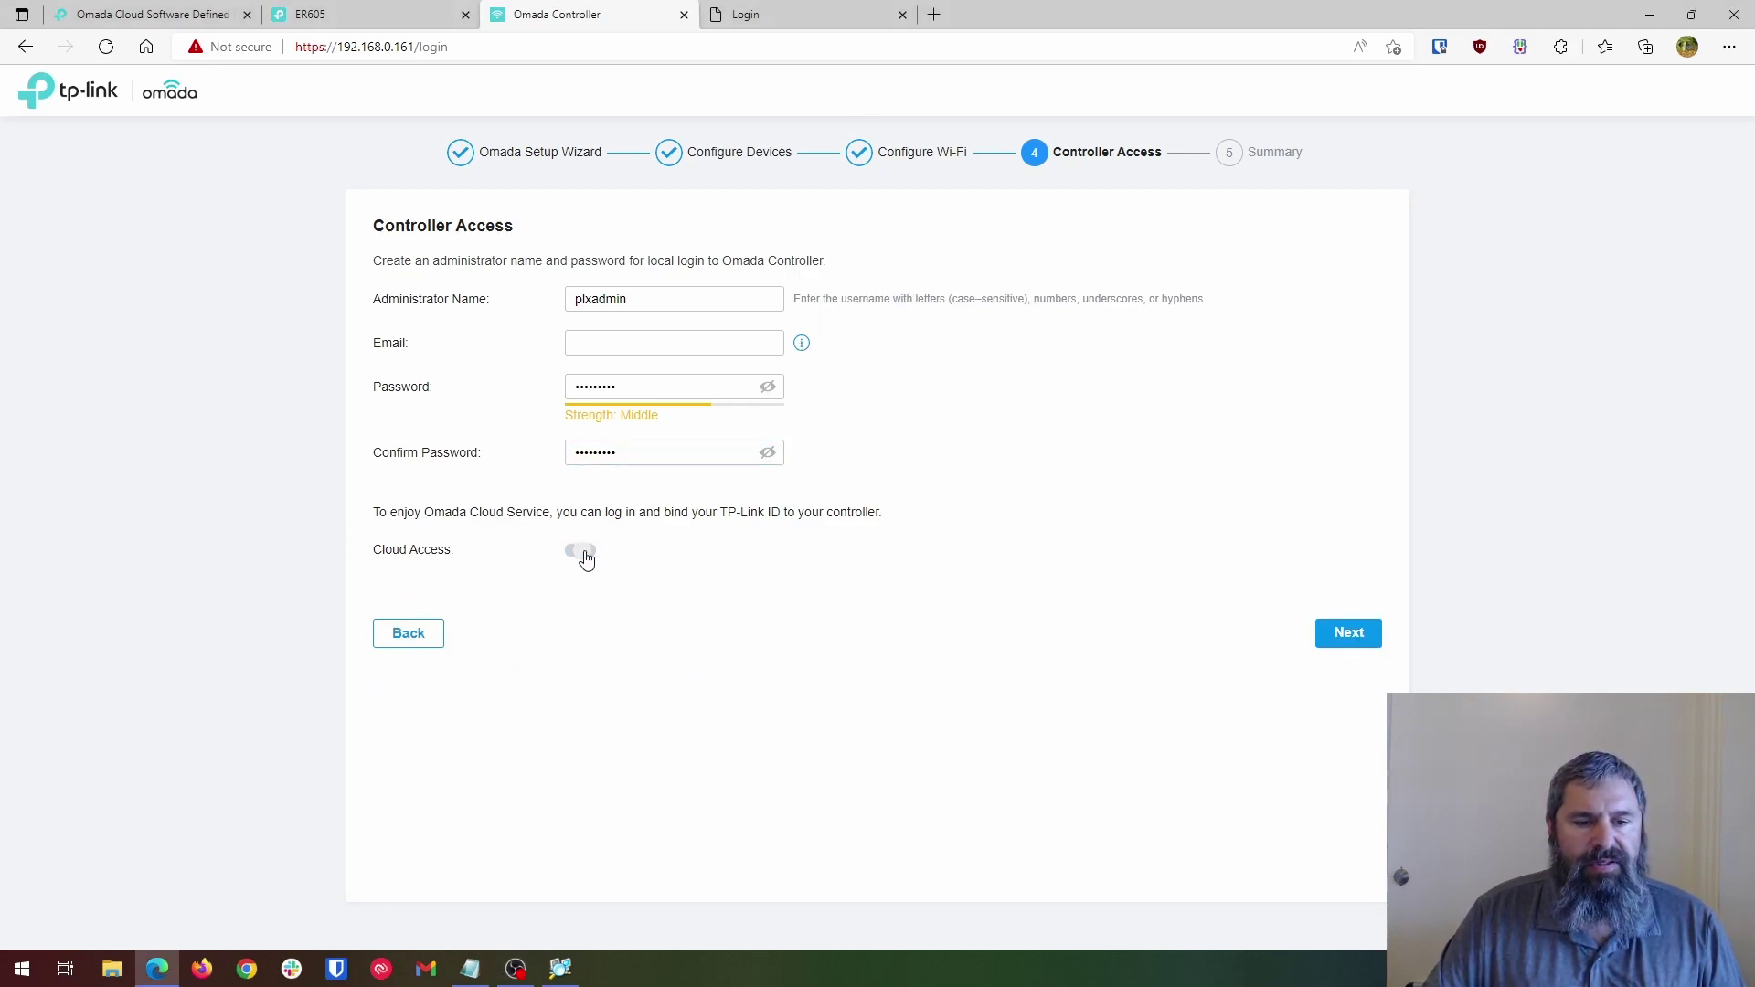
left_click_drag(387, 512, 566, 510)
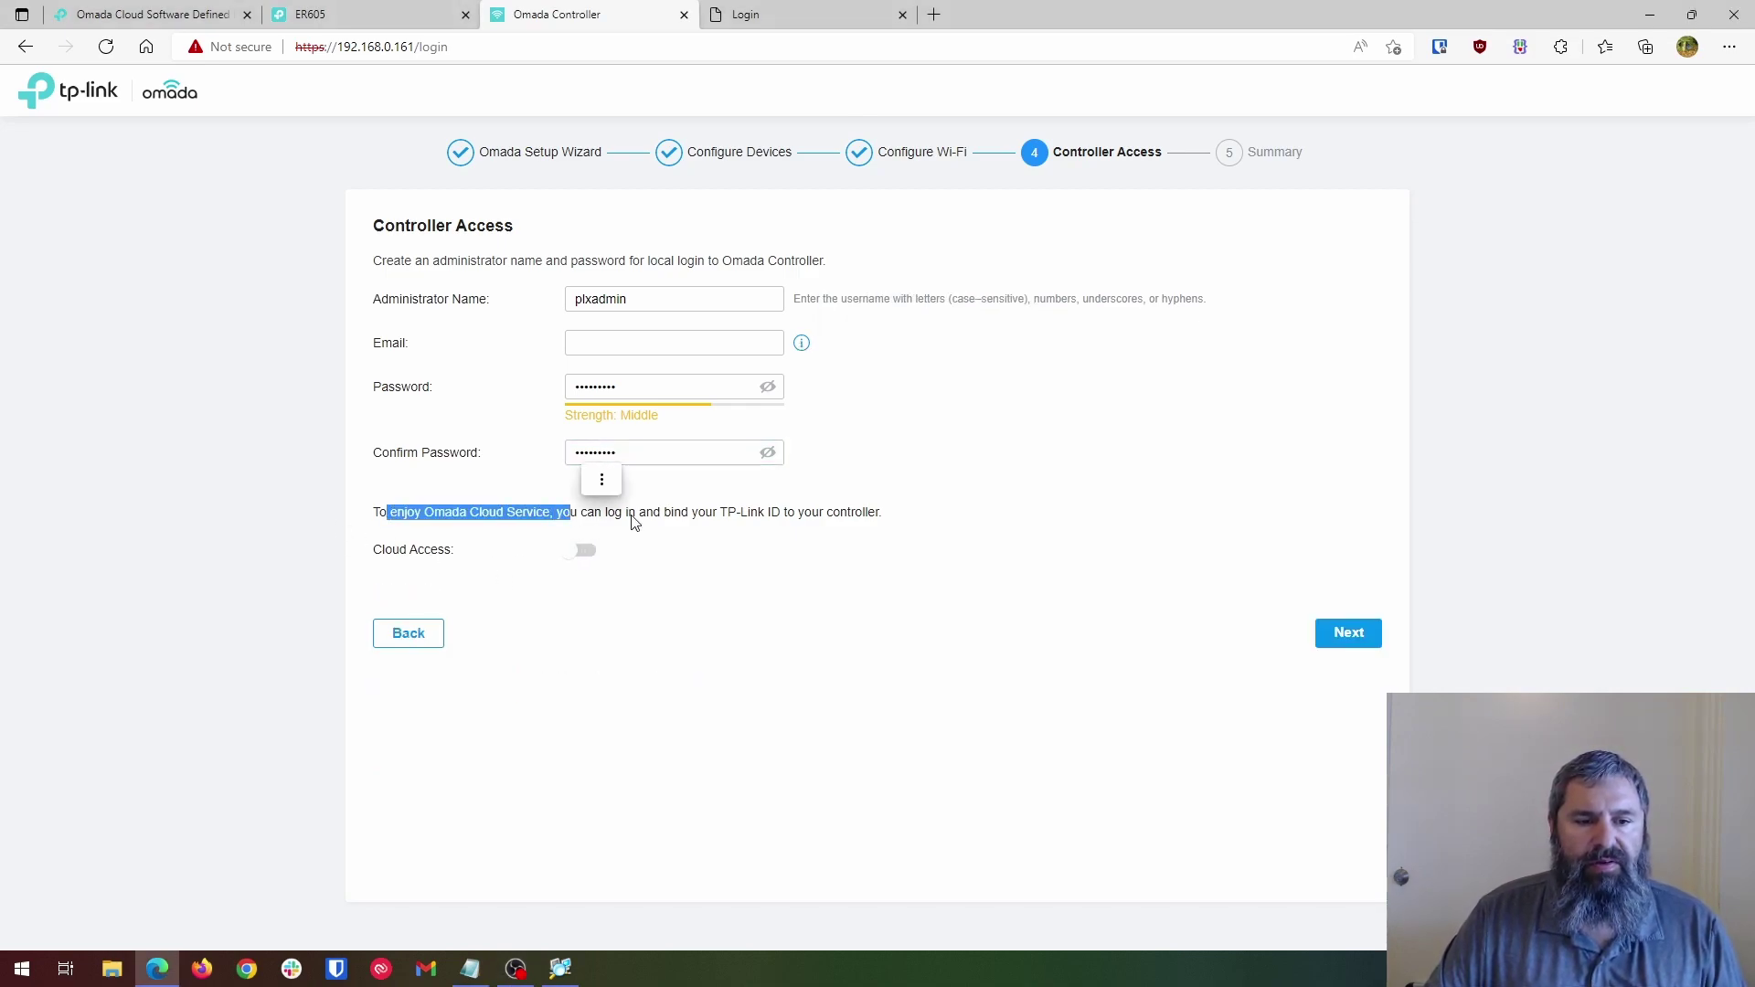
left_click_drag(468, 512, 840, 513)
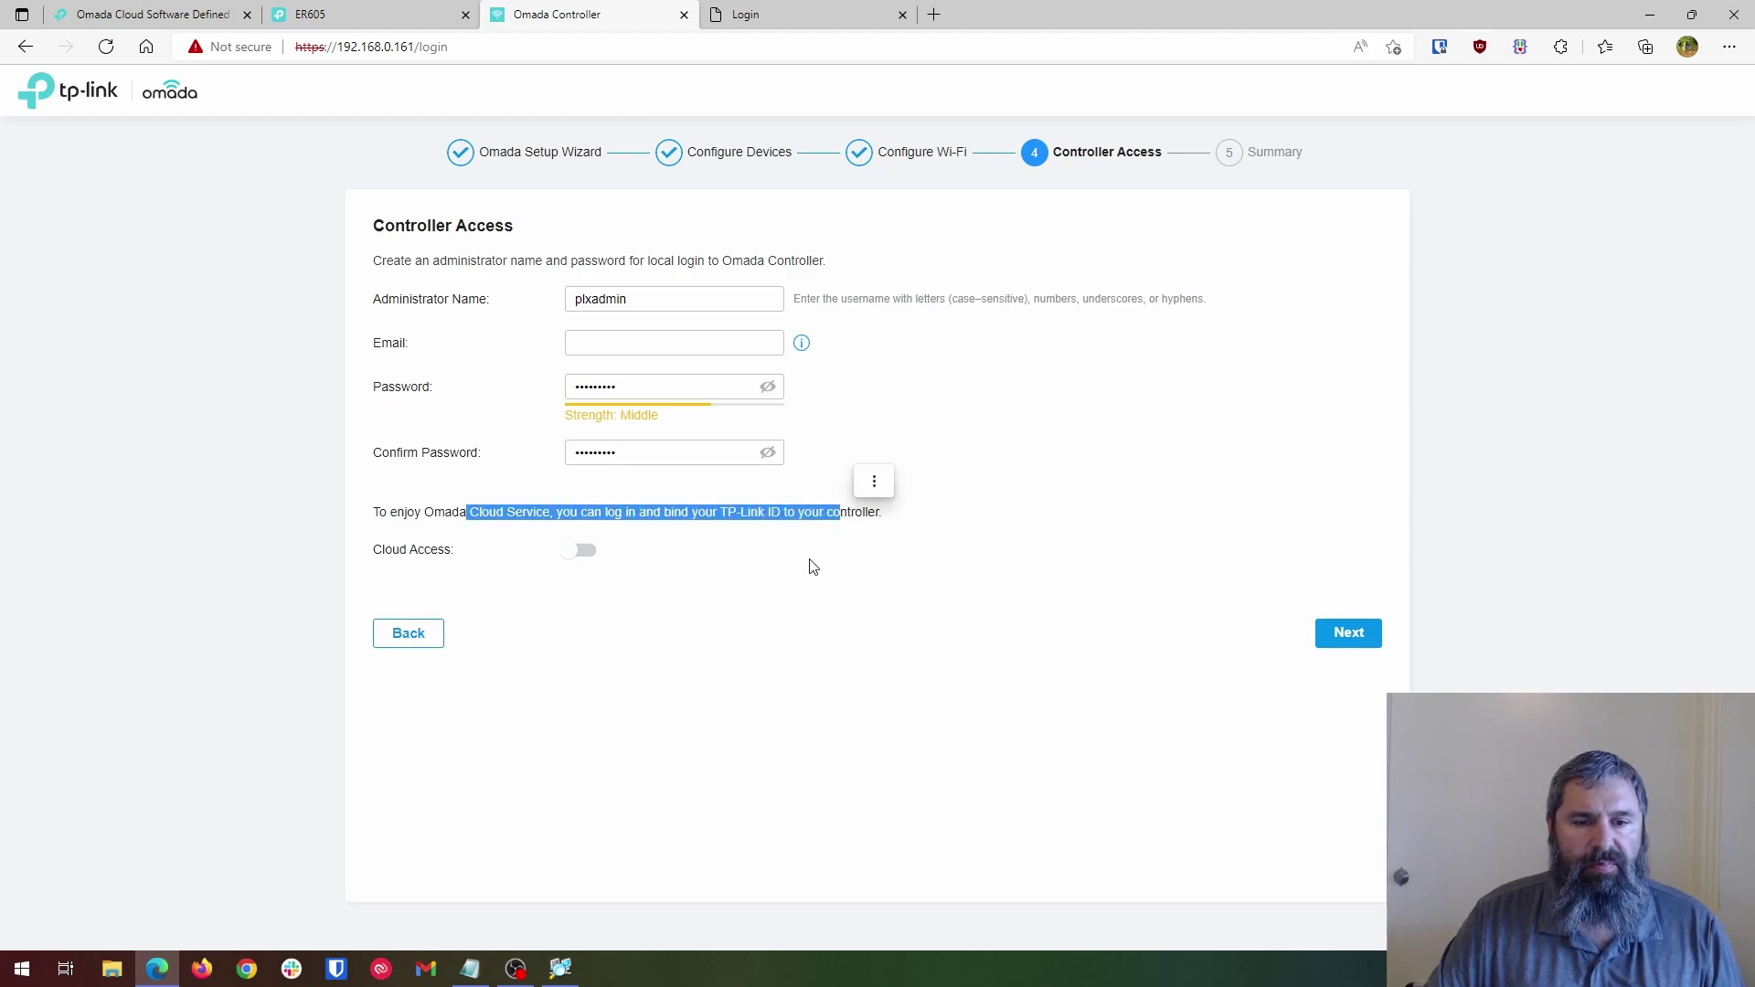
left_click(813, 566)
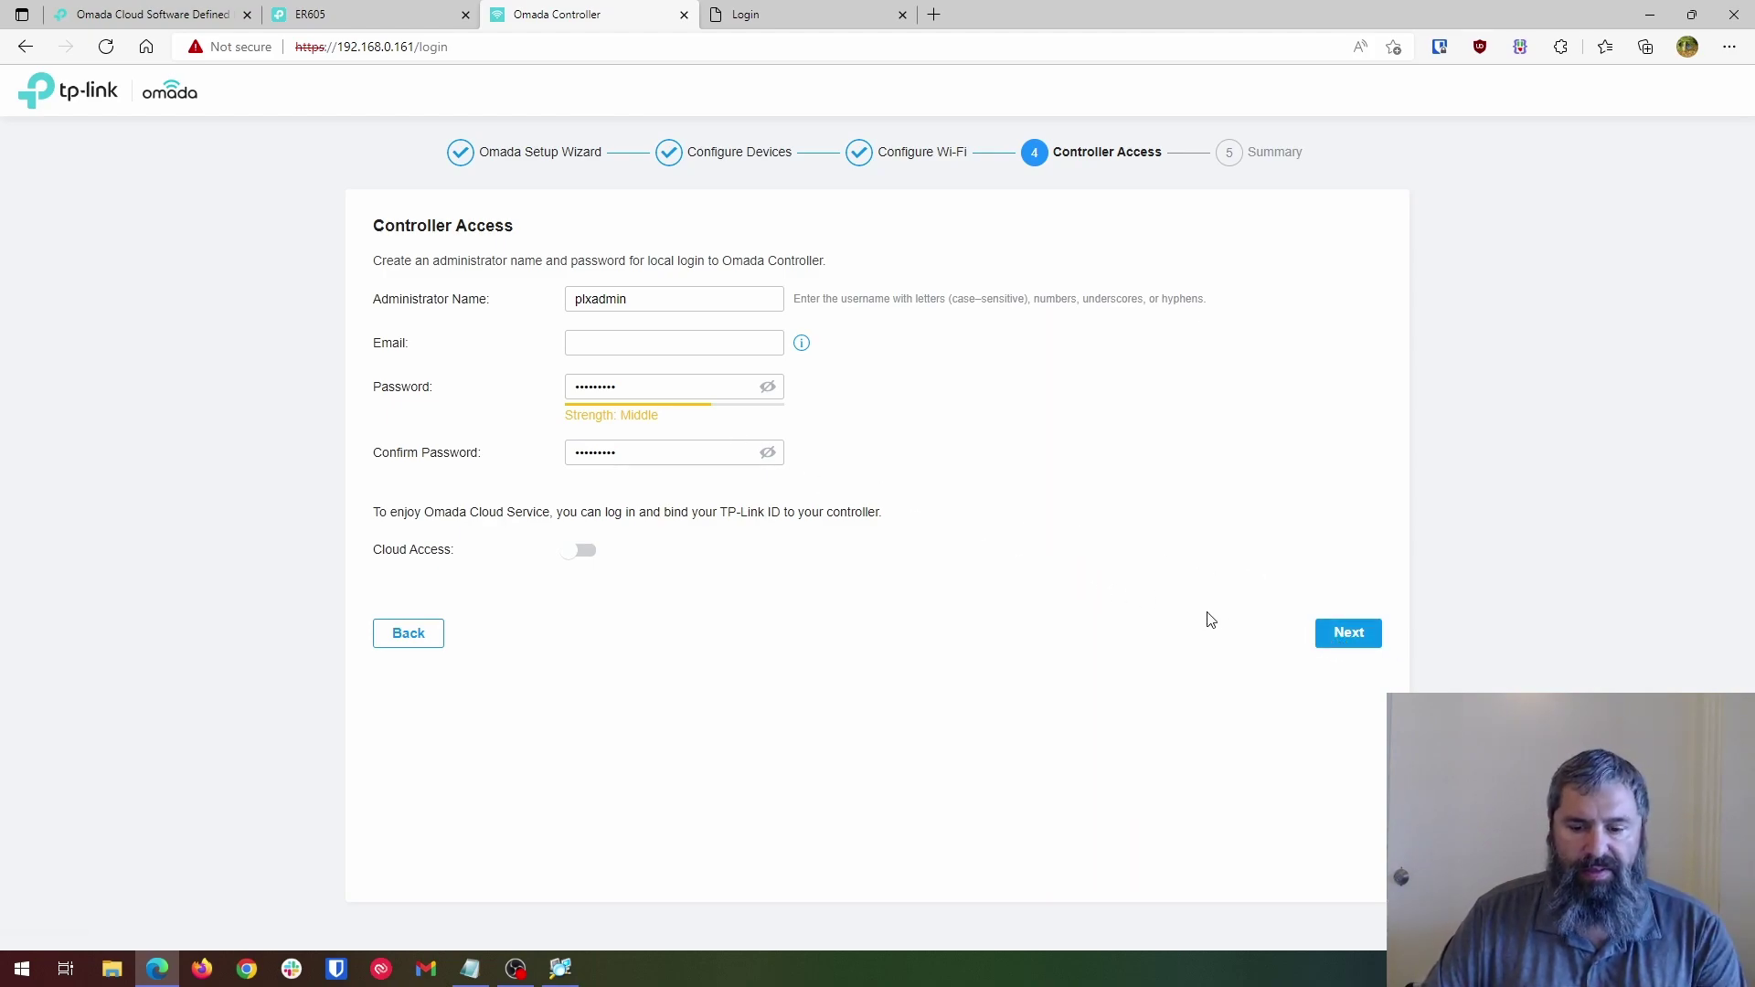
Review the Summary page and finish the wizard to reach the login page at 192.168.0.161.
left_click(1323, 638)
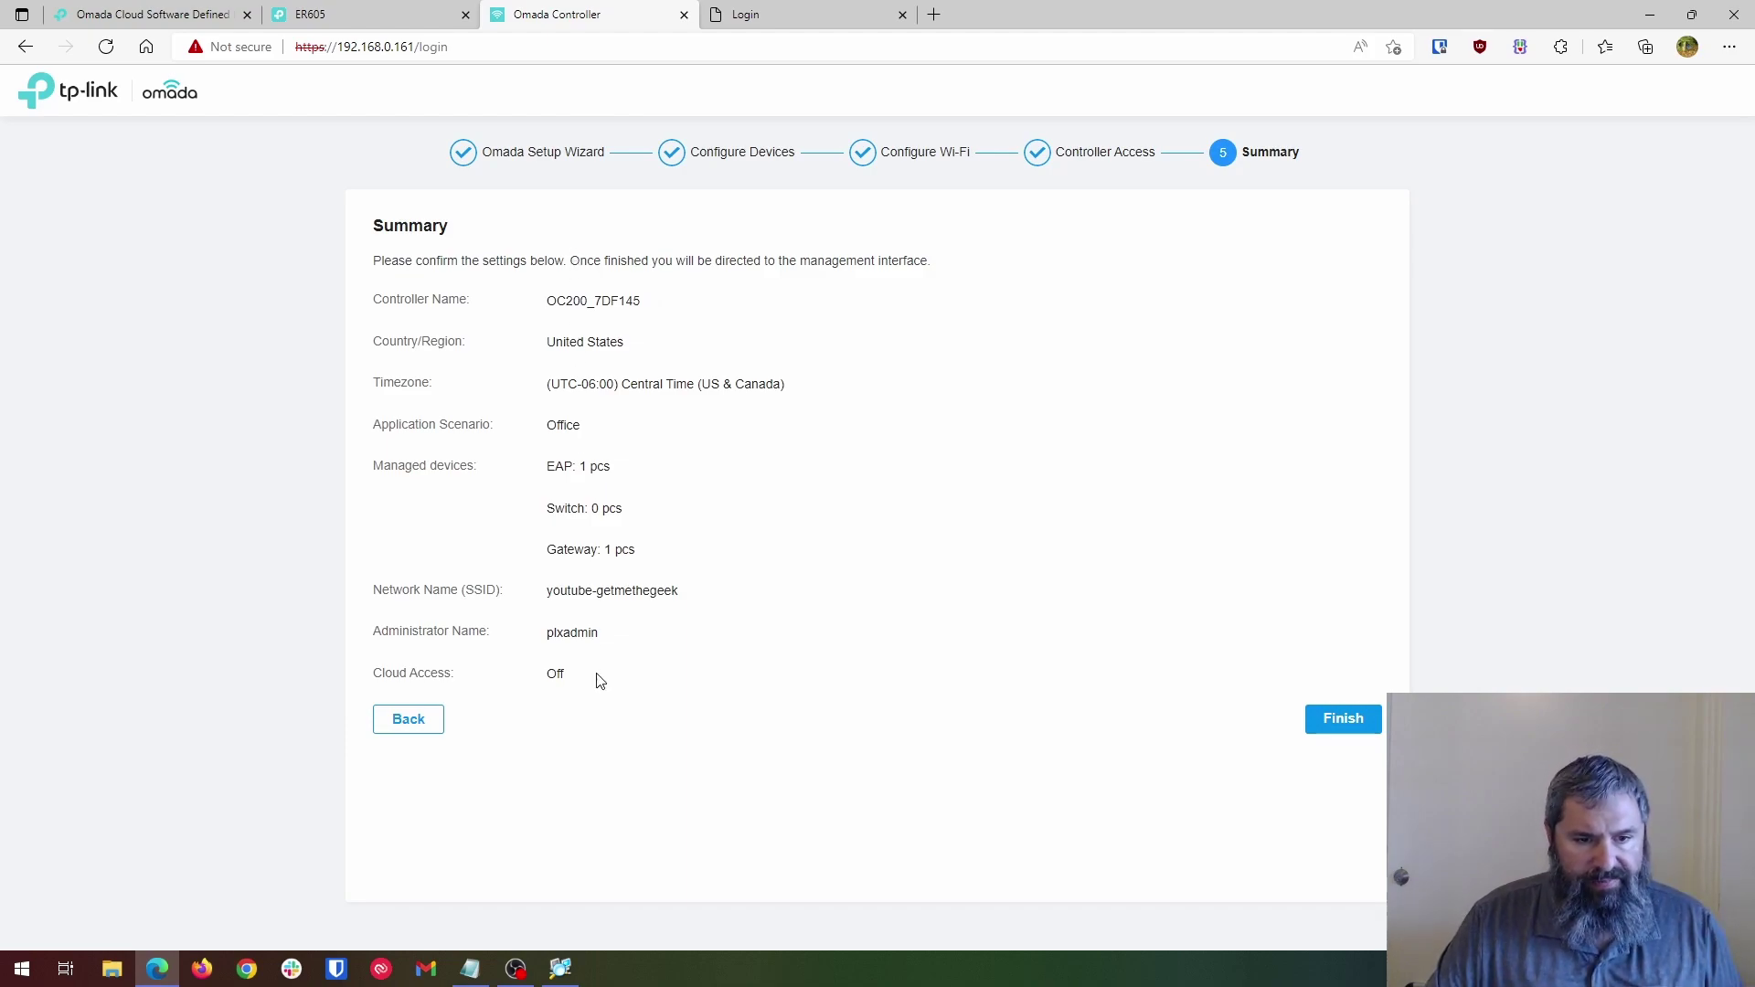
left_click(1335, 719)
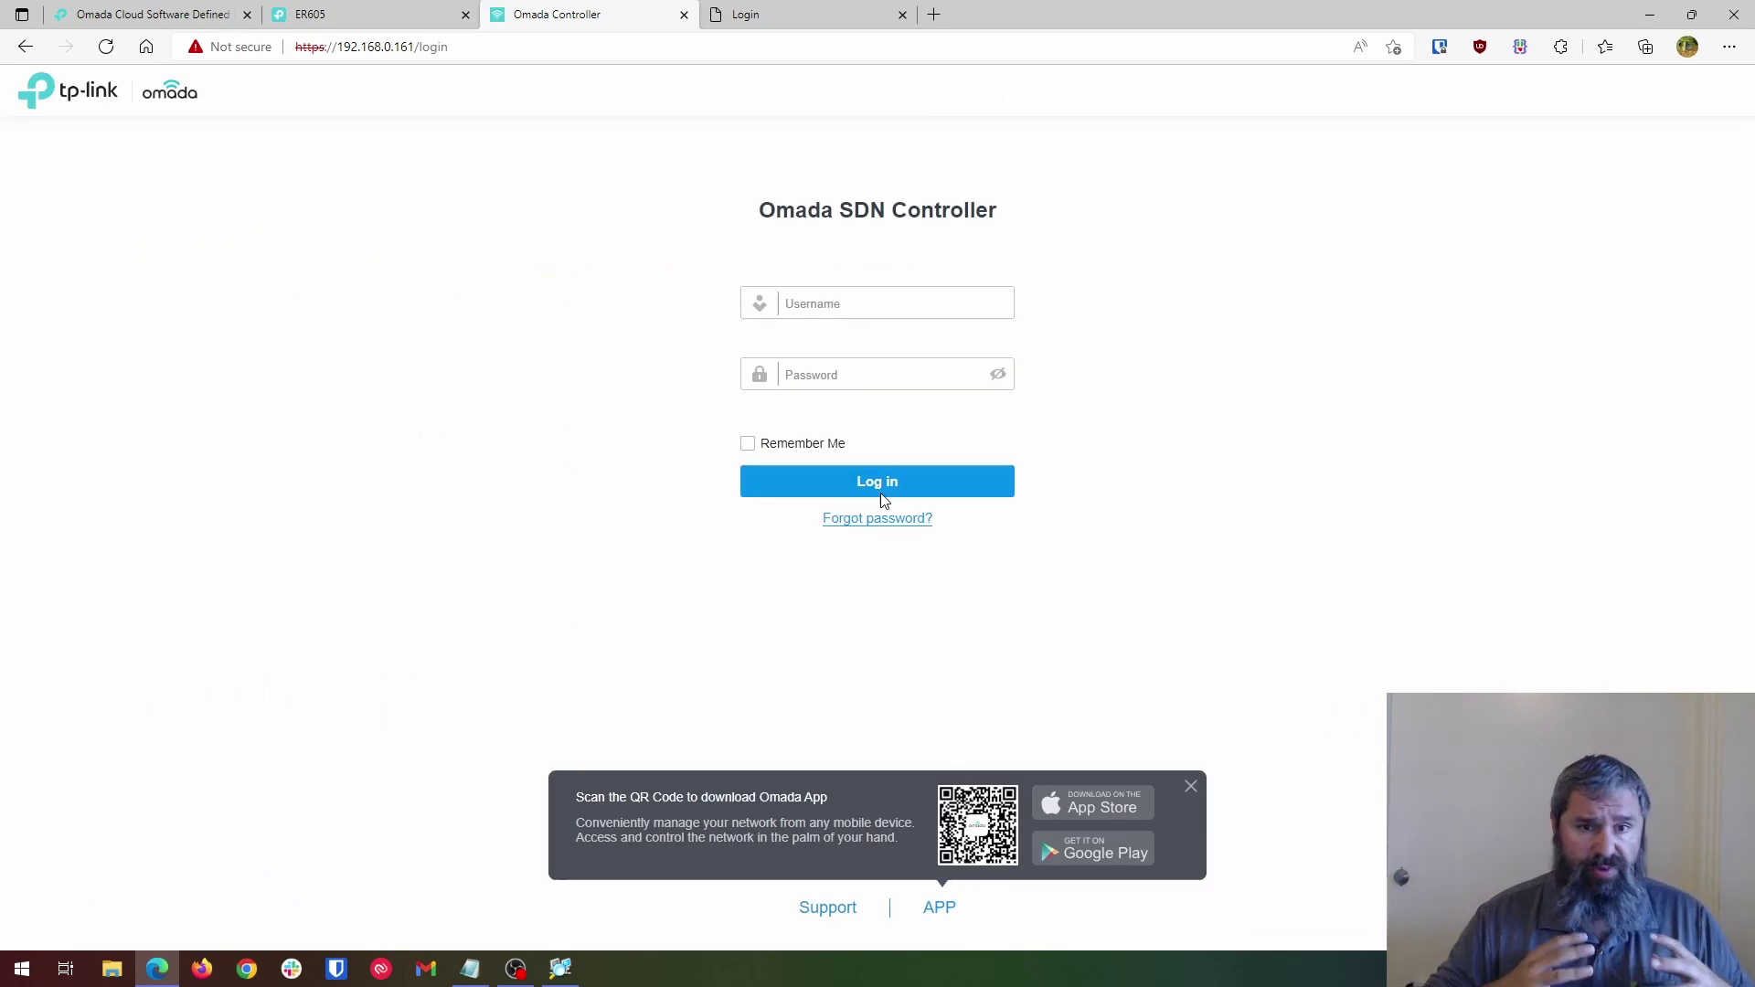
Log in to the controller with the new administrator's username and password.
left_click(910, 298)
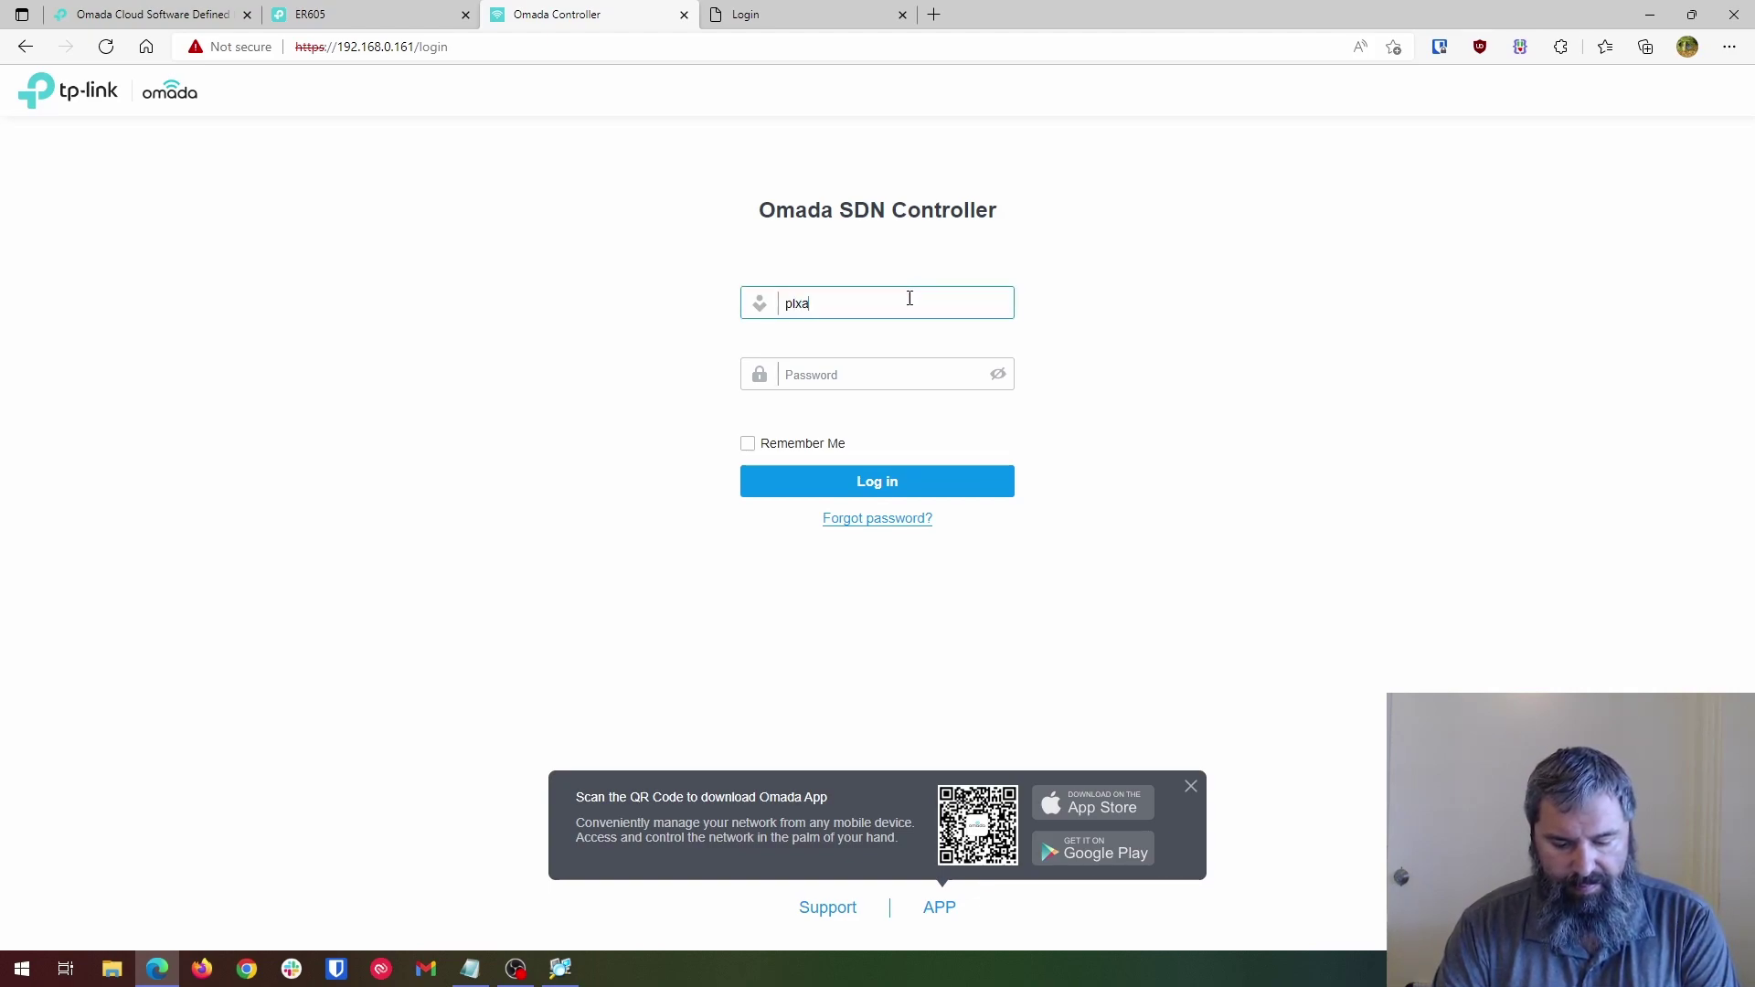
key("Tab")
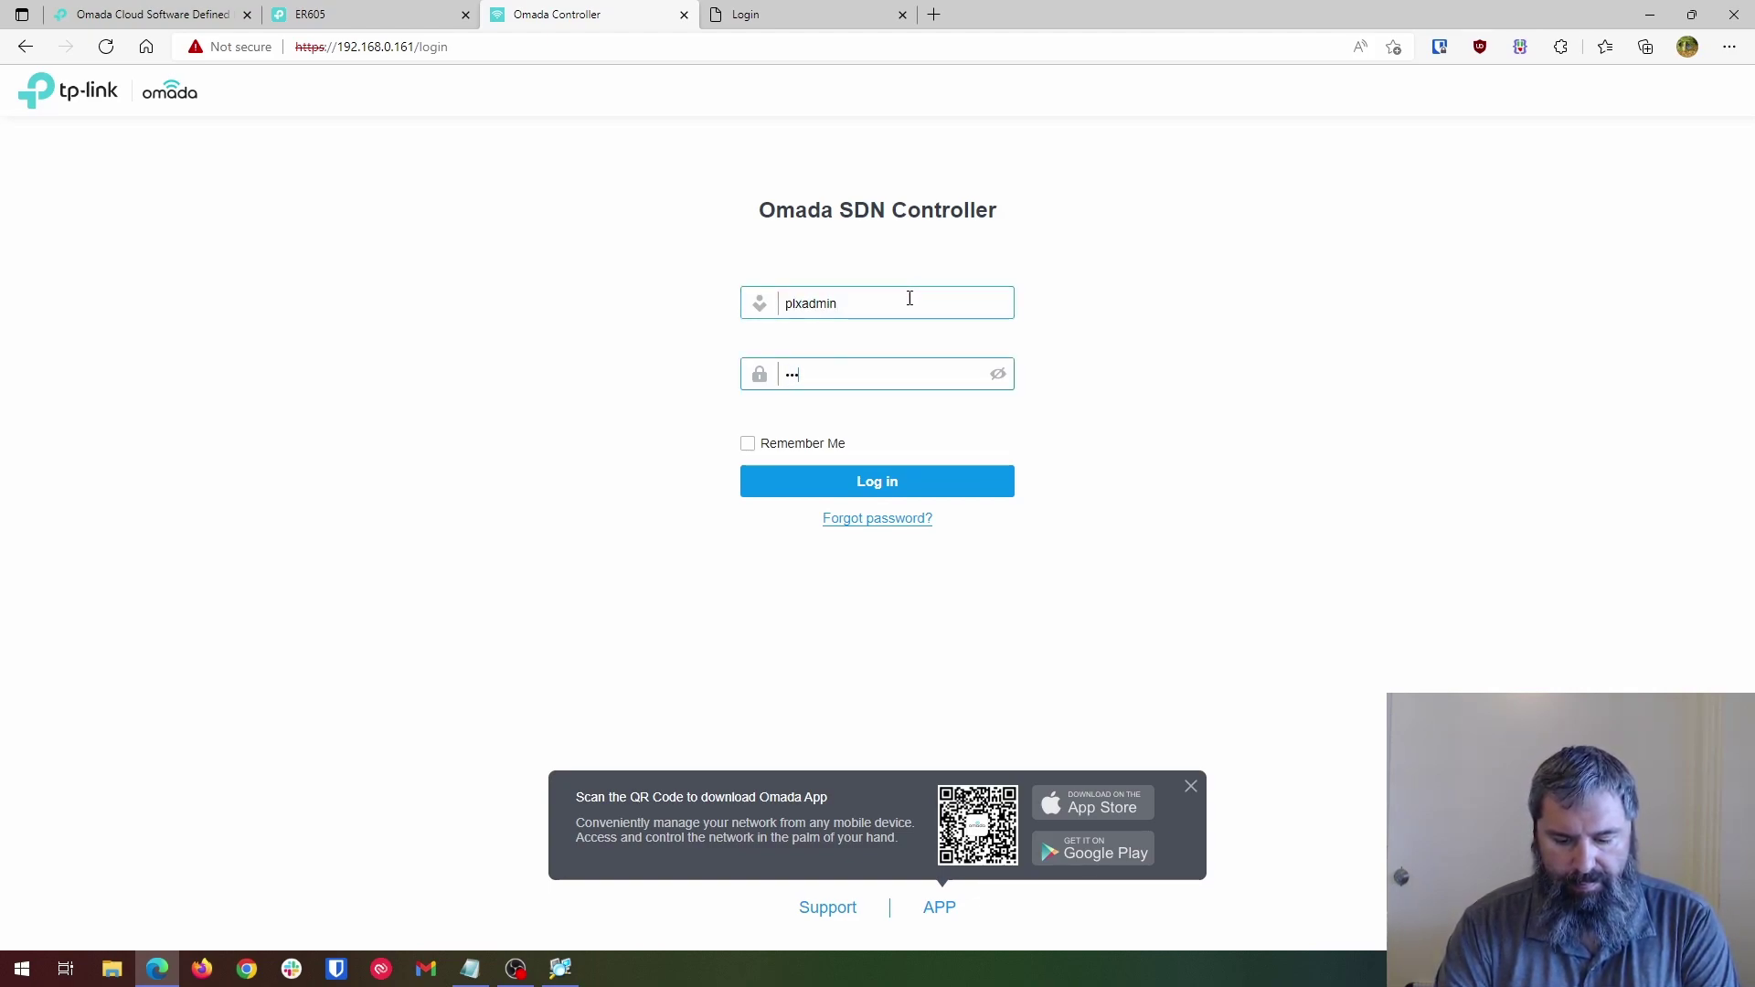
type("••••••••")
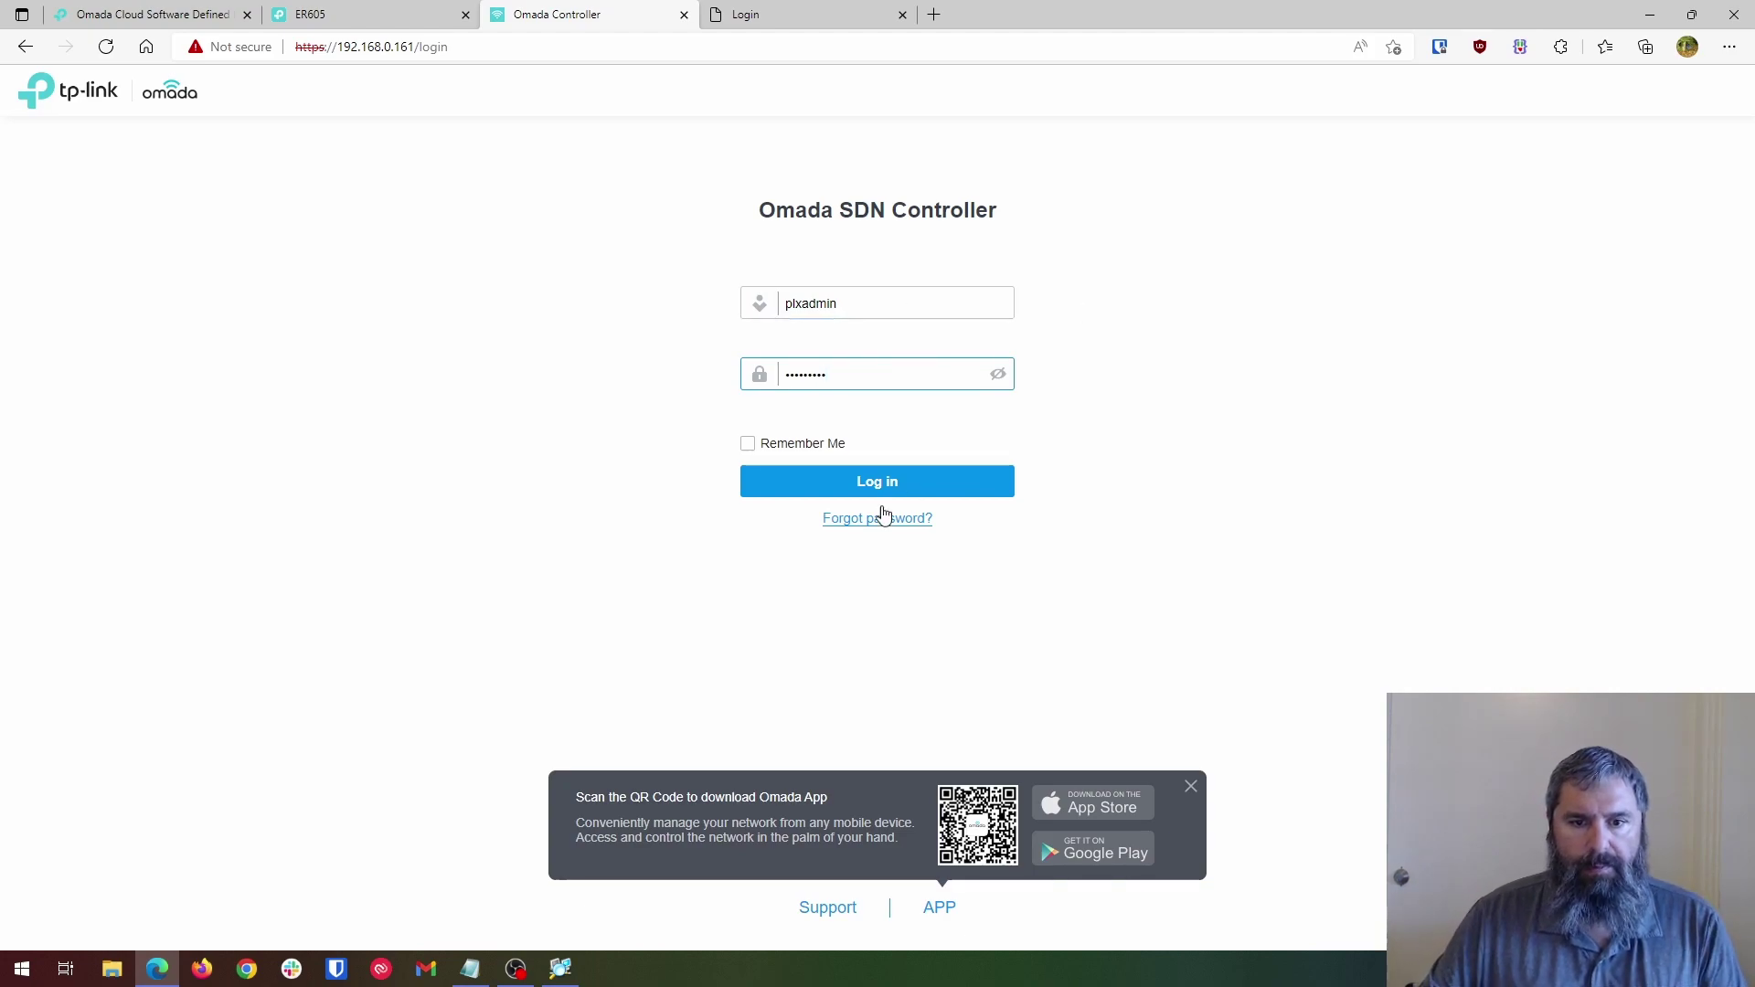
left_click(860, 492)
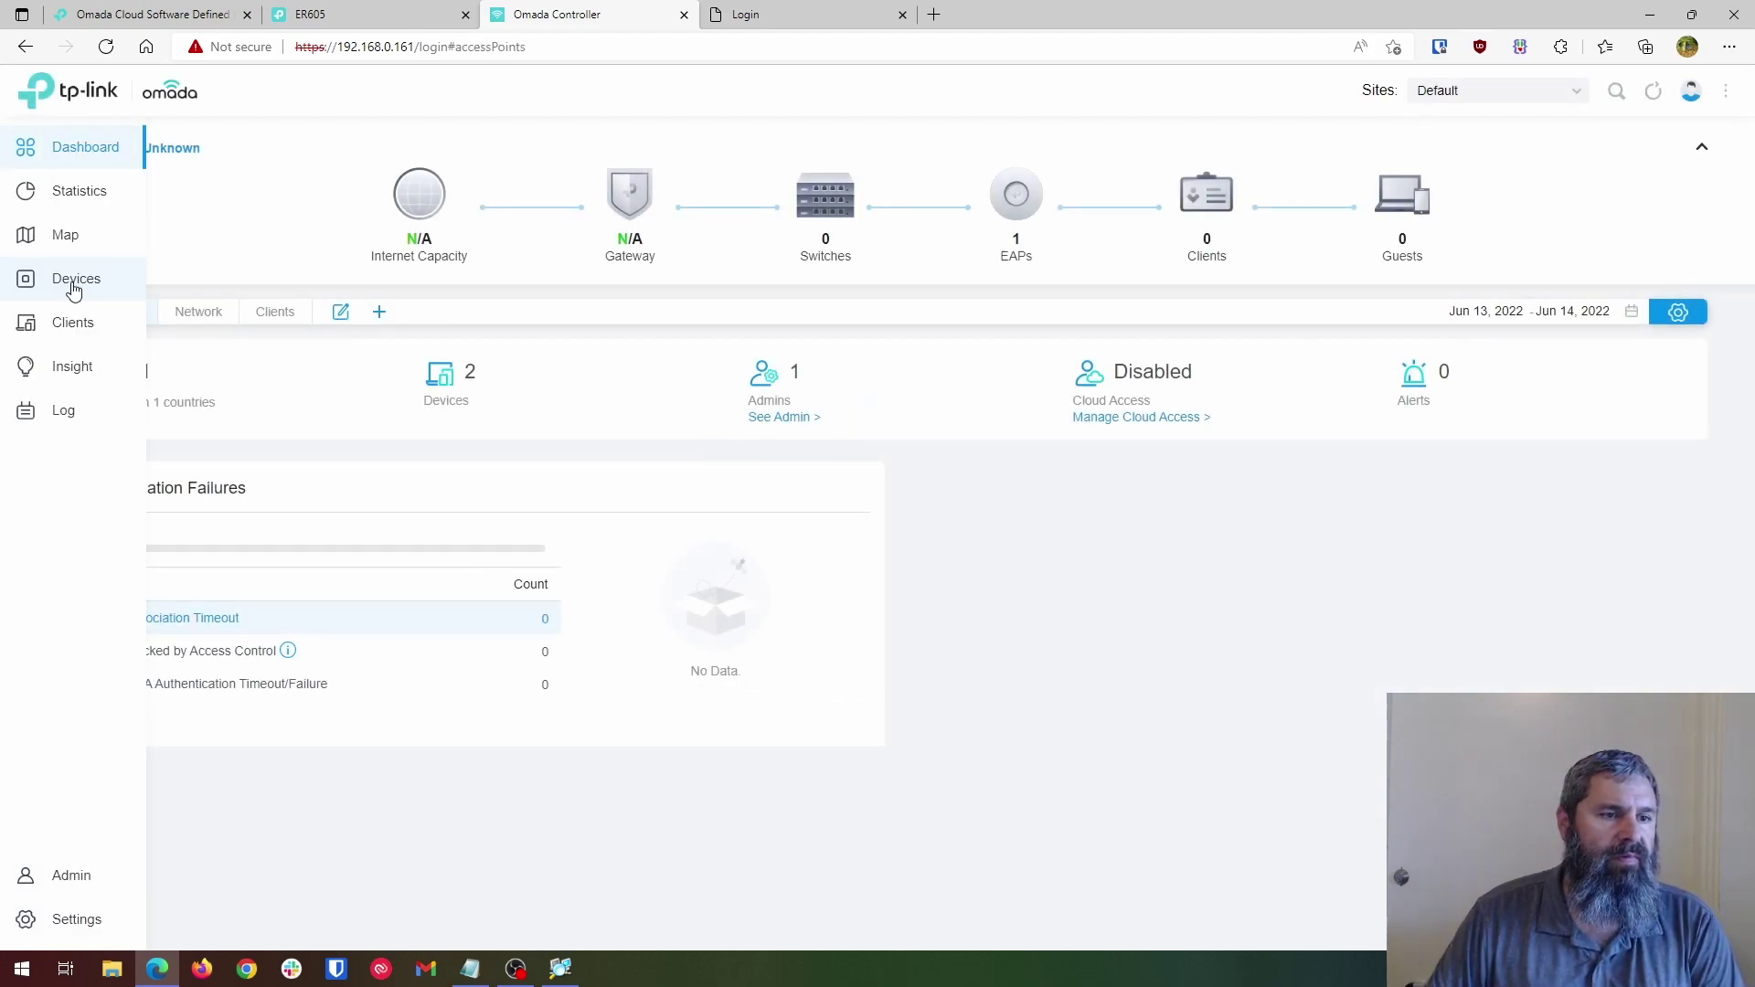
Check both connected devices, return to the dashboard, then view the ER605 WAN statistics.
left_click(73, 279)
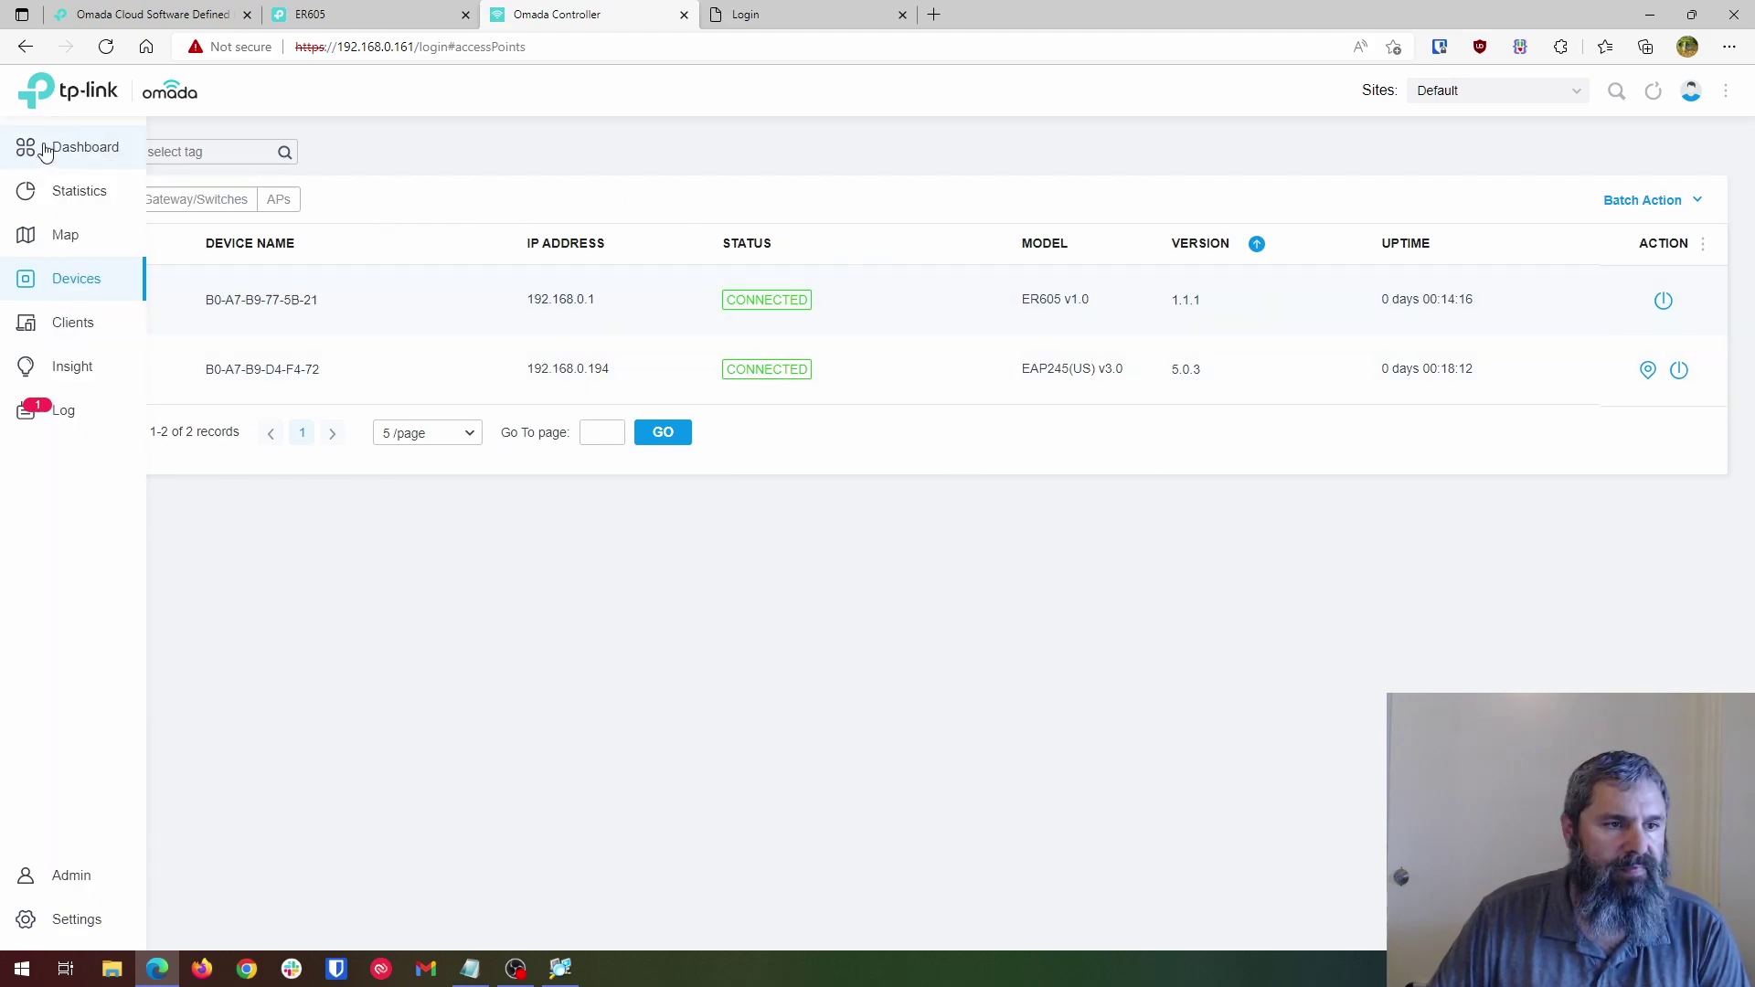
left_click(46, 152)
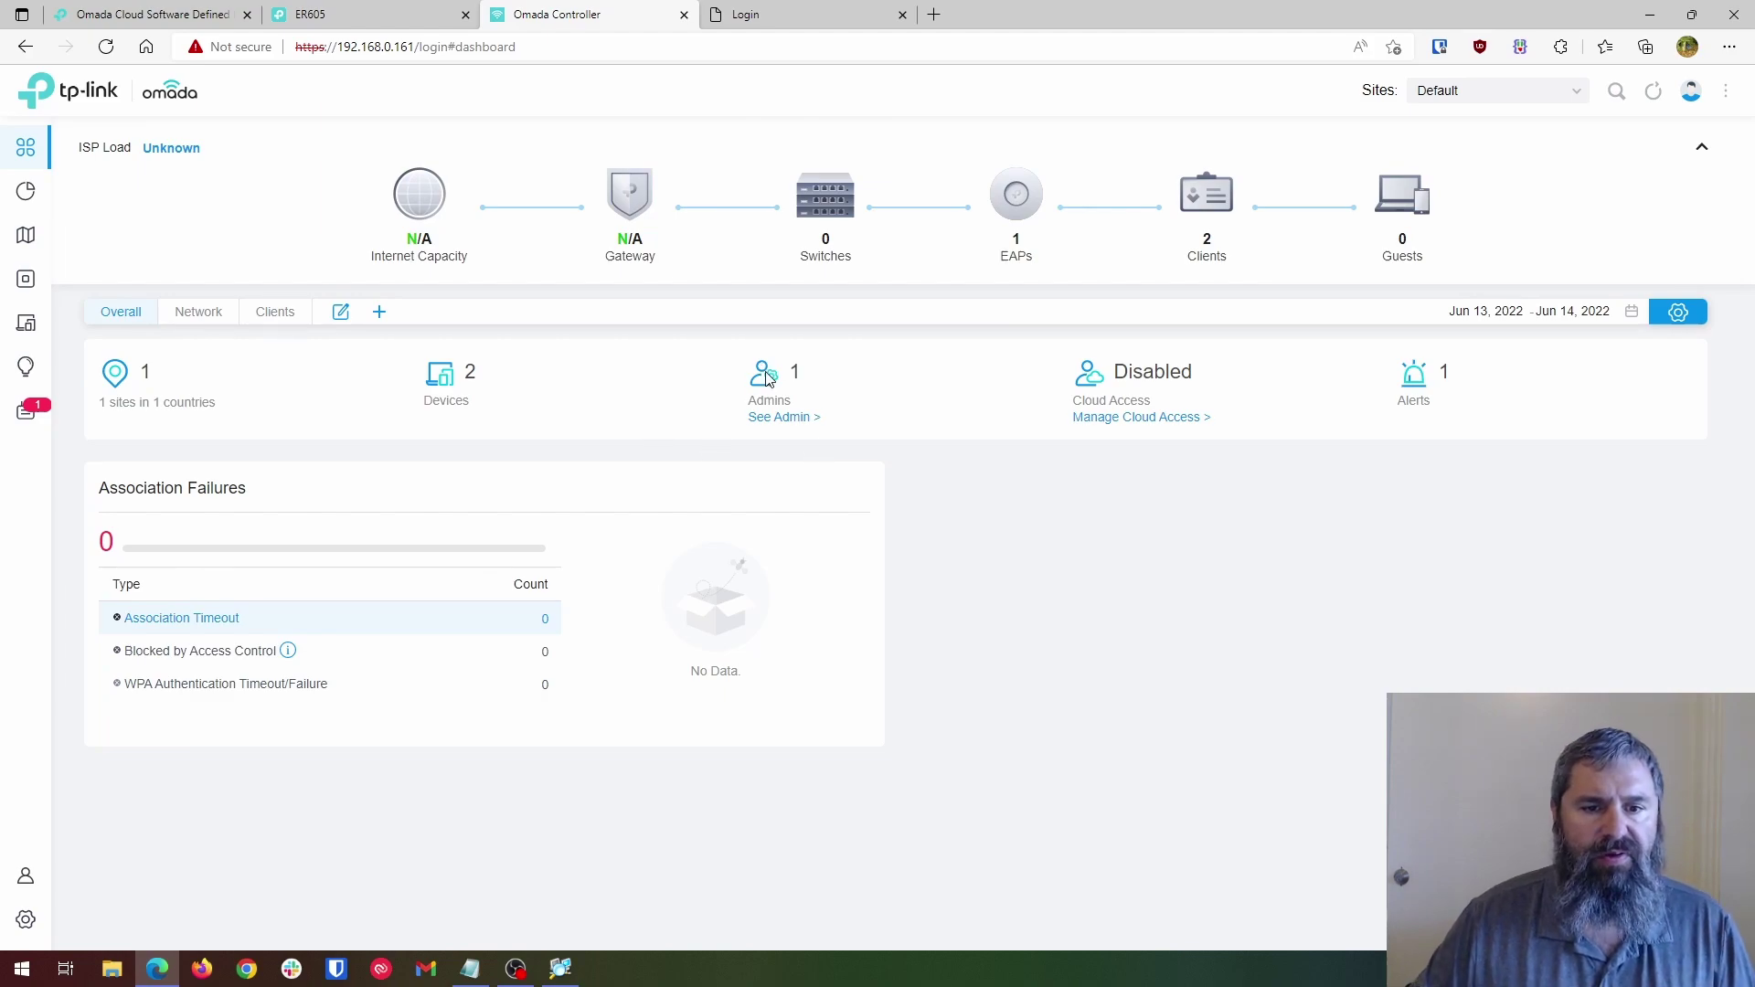
left_click(98, 194)
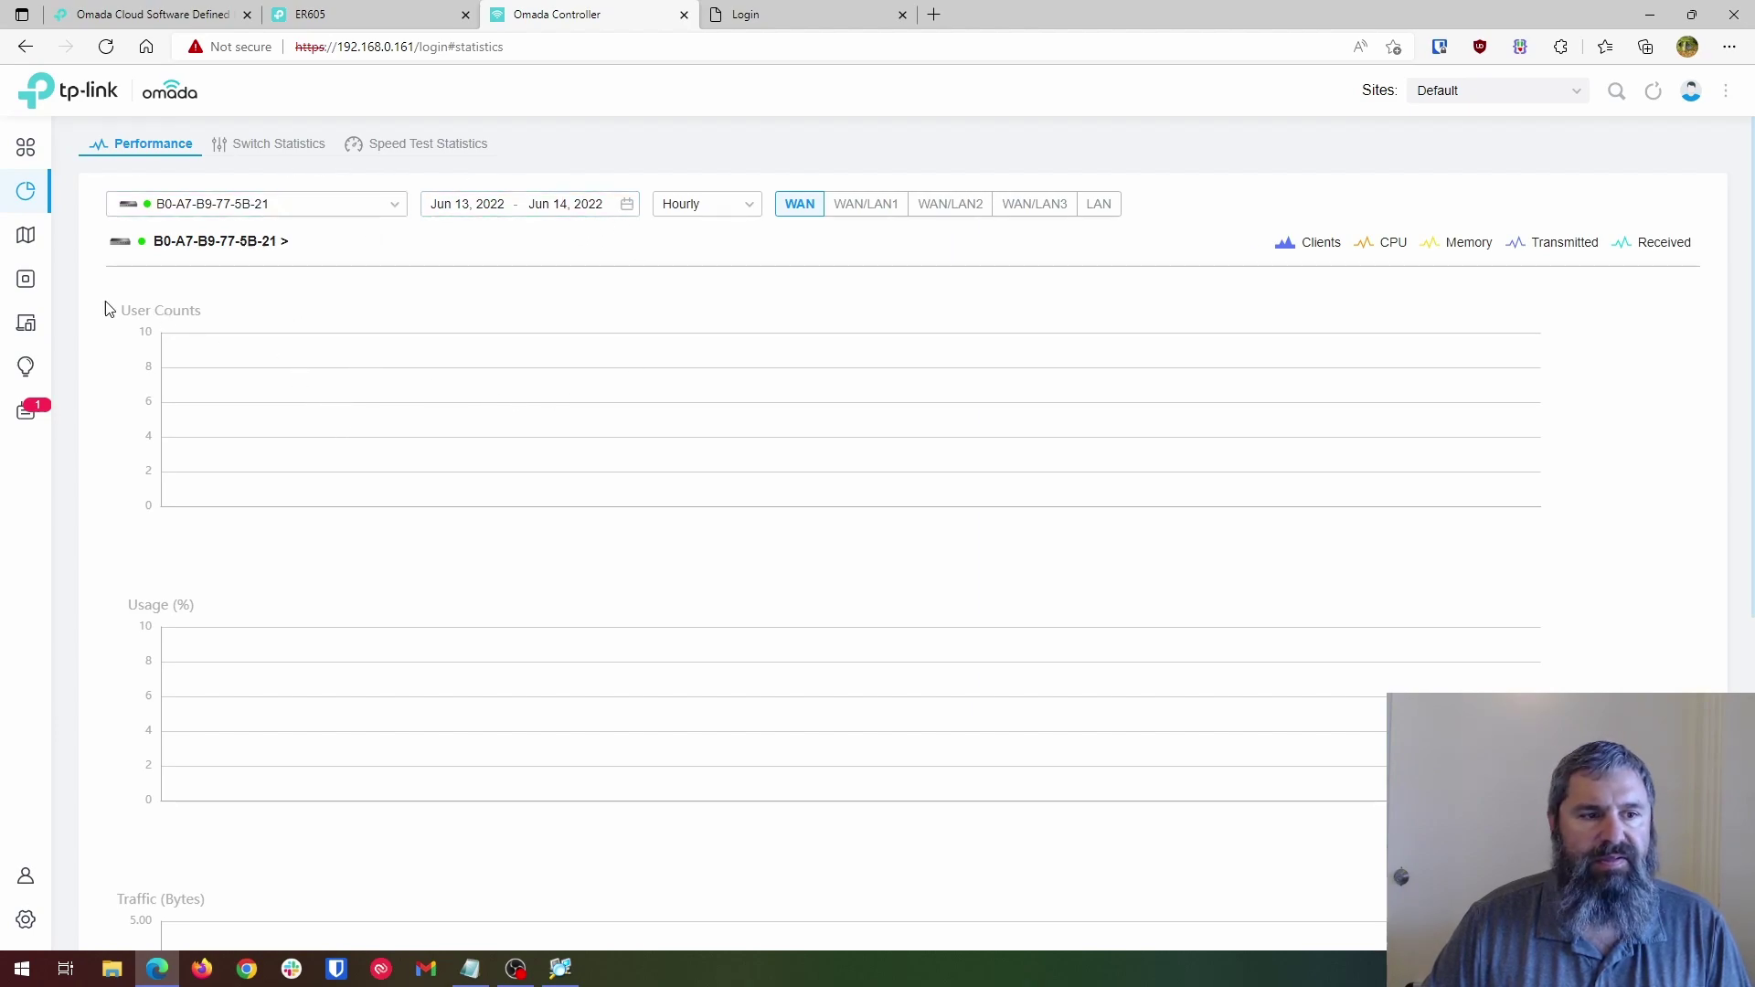
On the topology map, view the EAP245's Tools, Config, Mesh and Clients details.
left_click(68, 238)
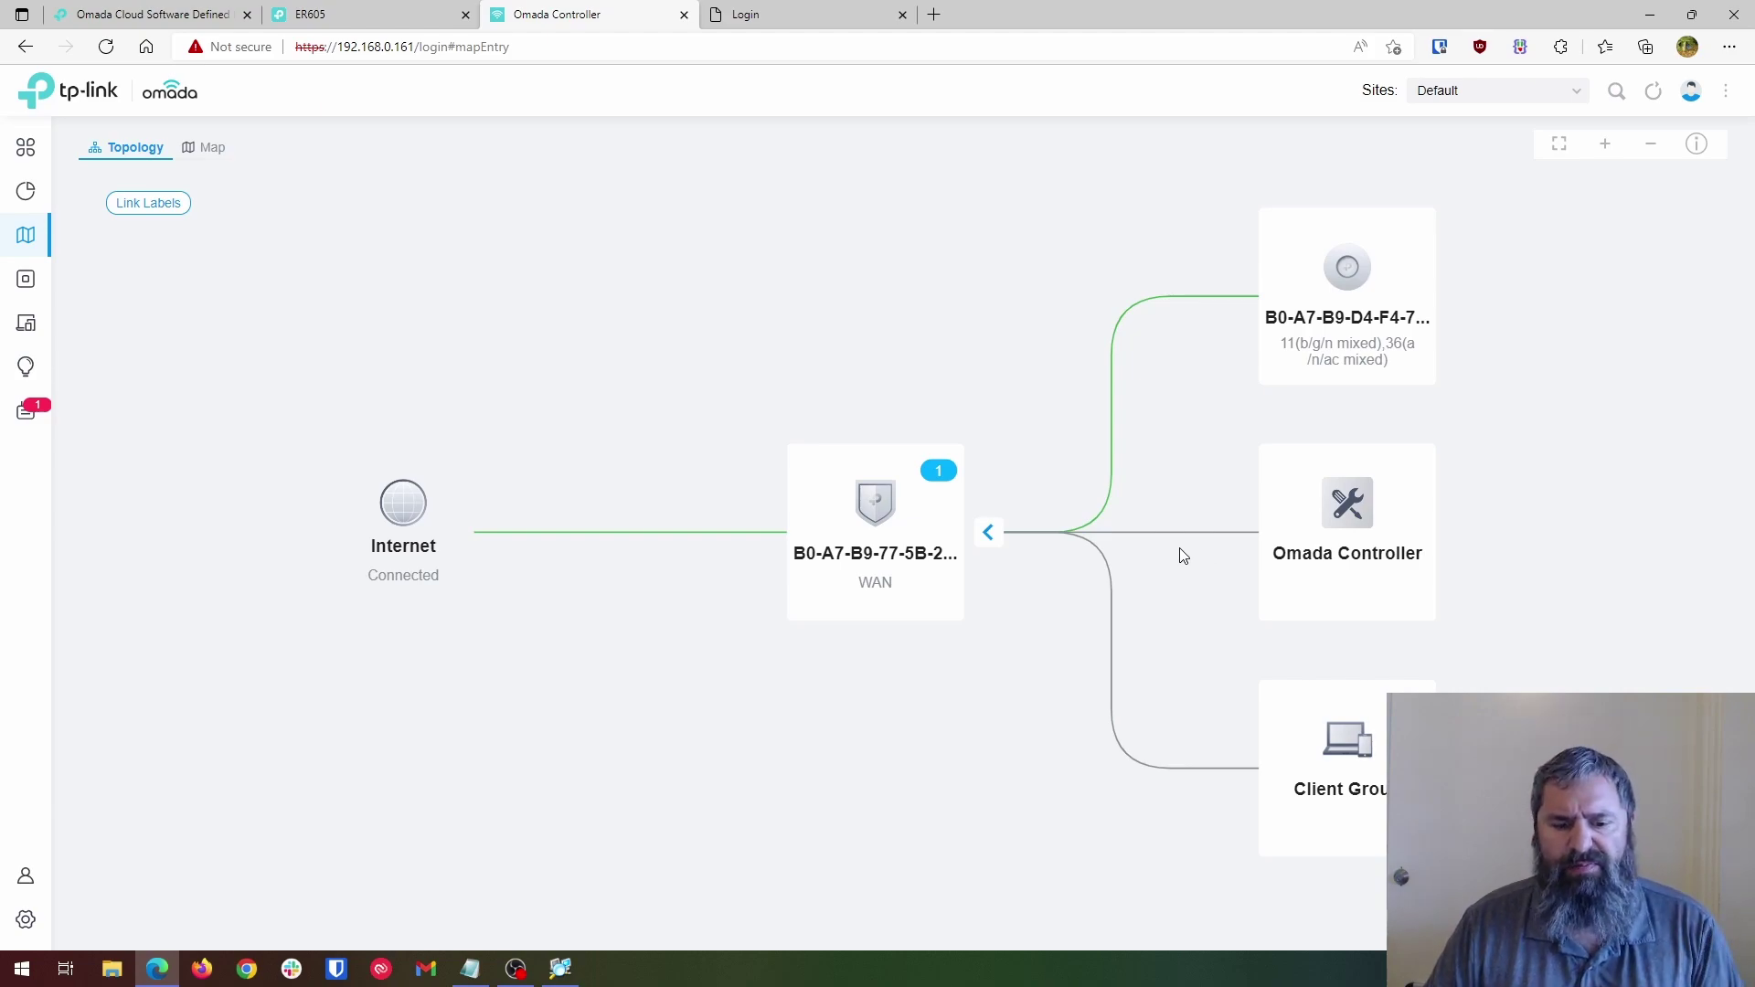
left_click(1340, 262)
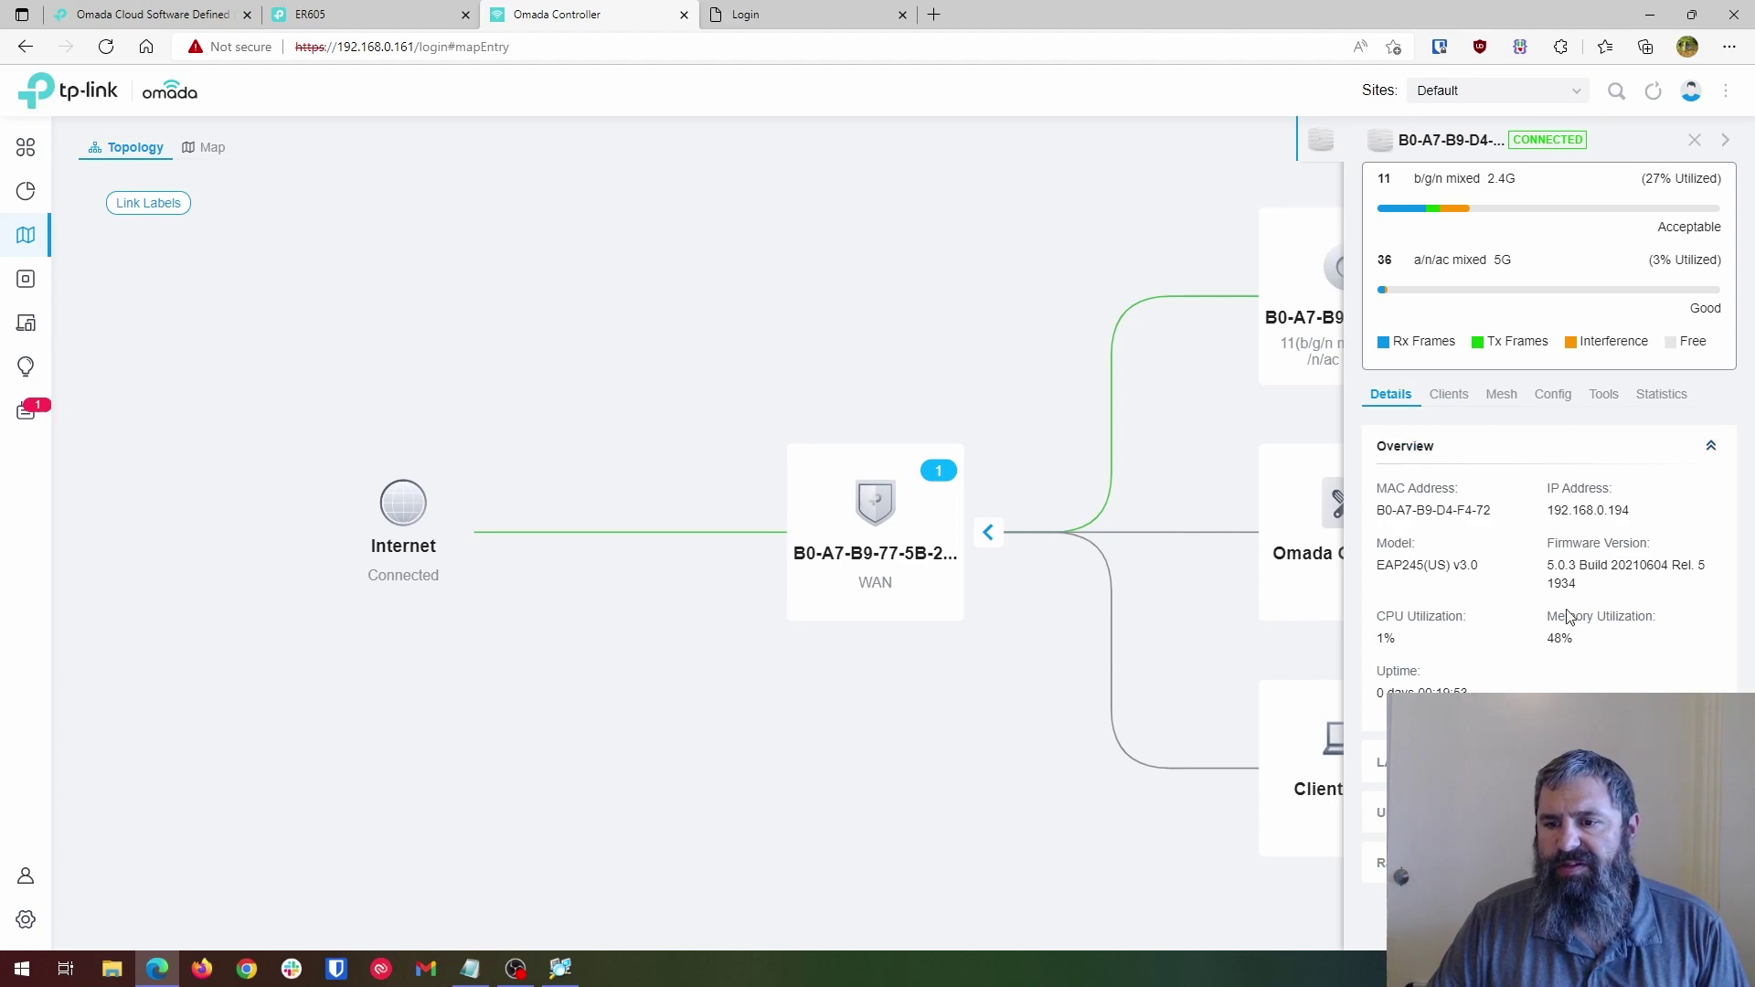
left_click(1595, 398)
left_click(1548, 396)
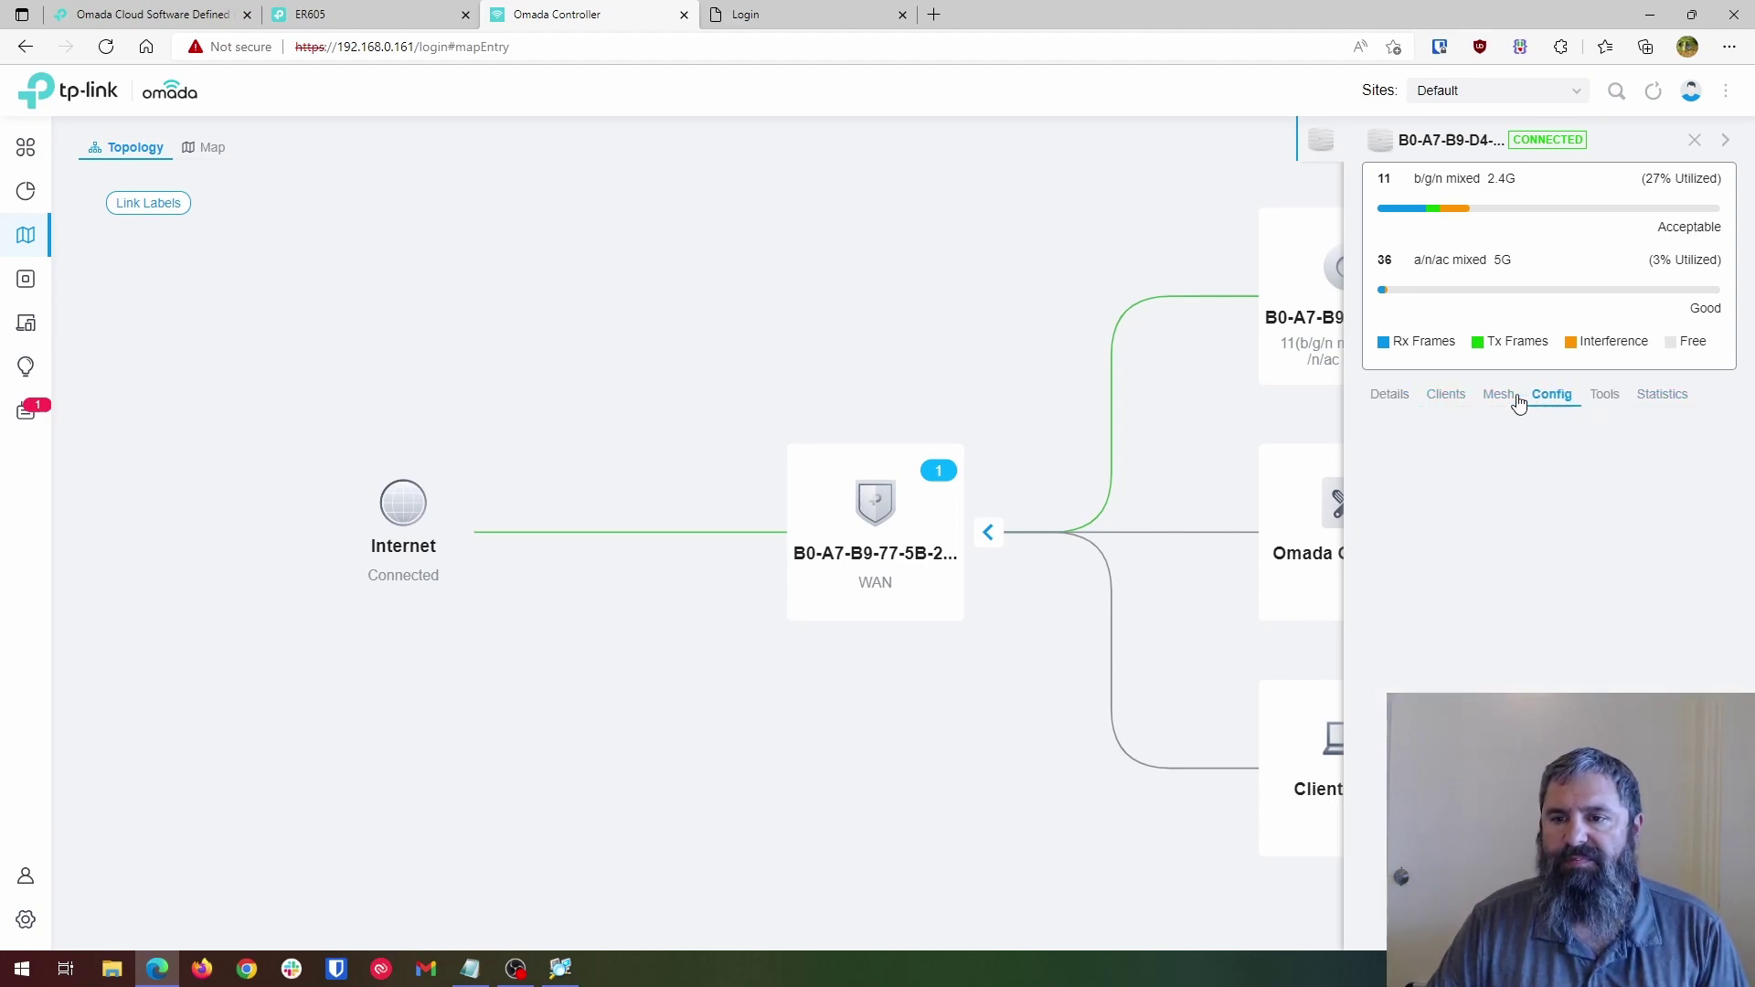
left_click(1500, 395)
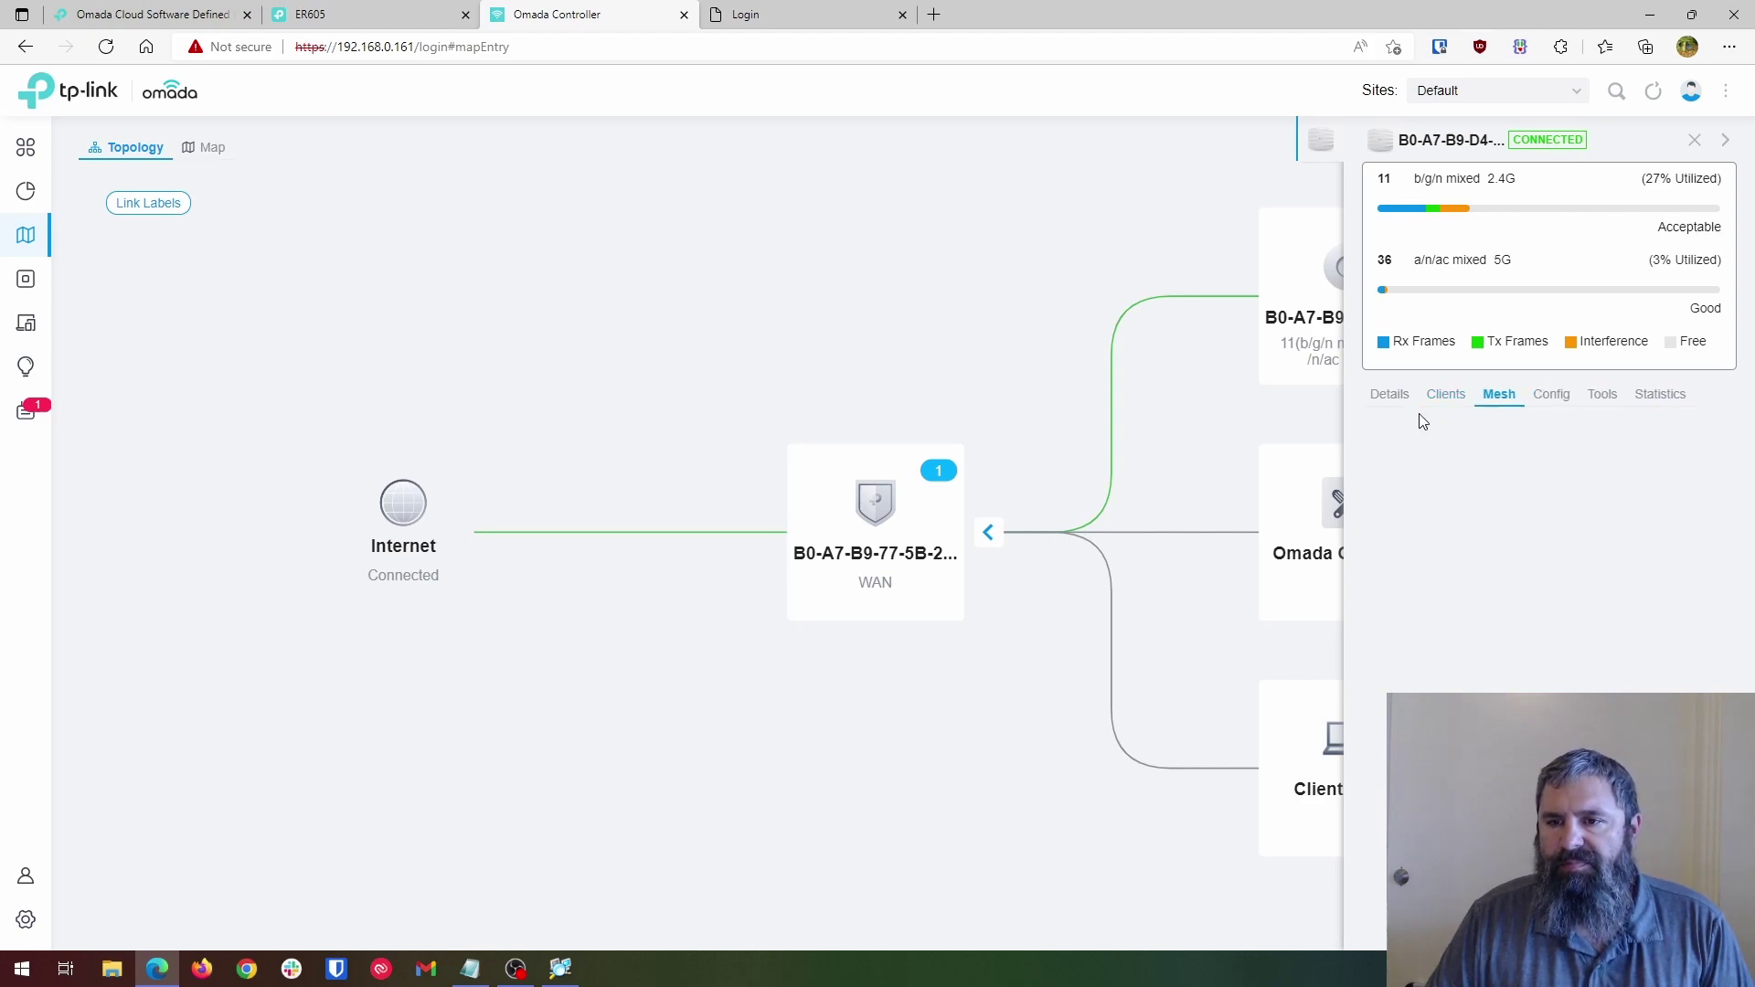
left_click(1447, 400)
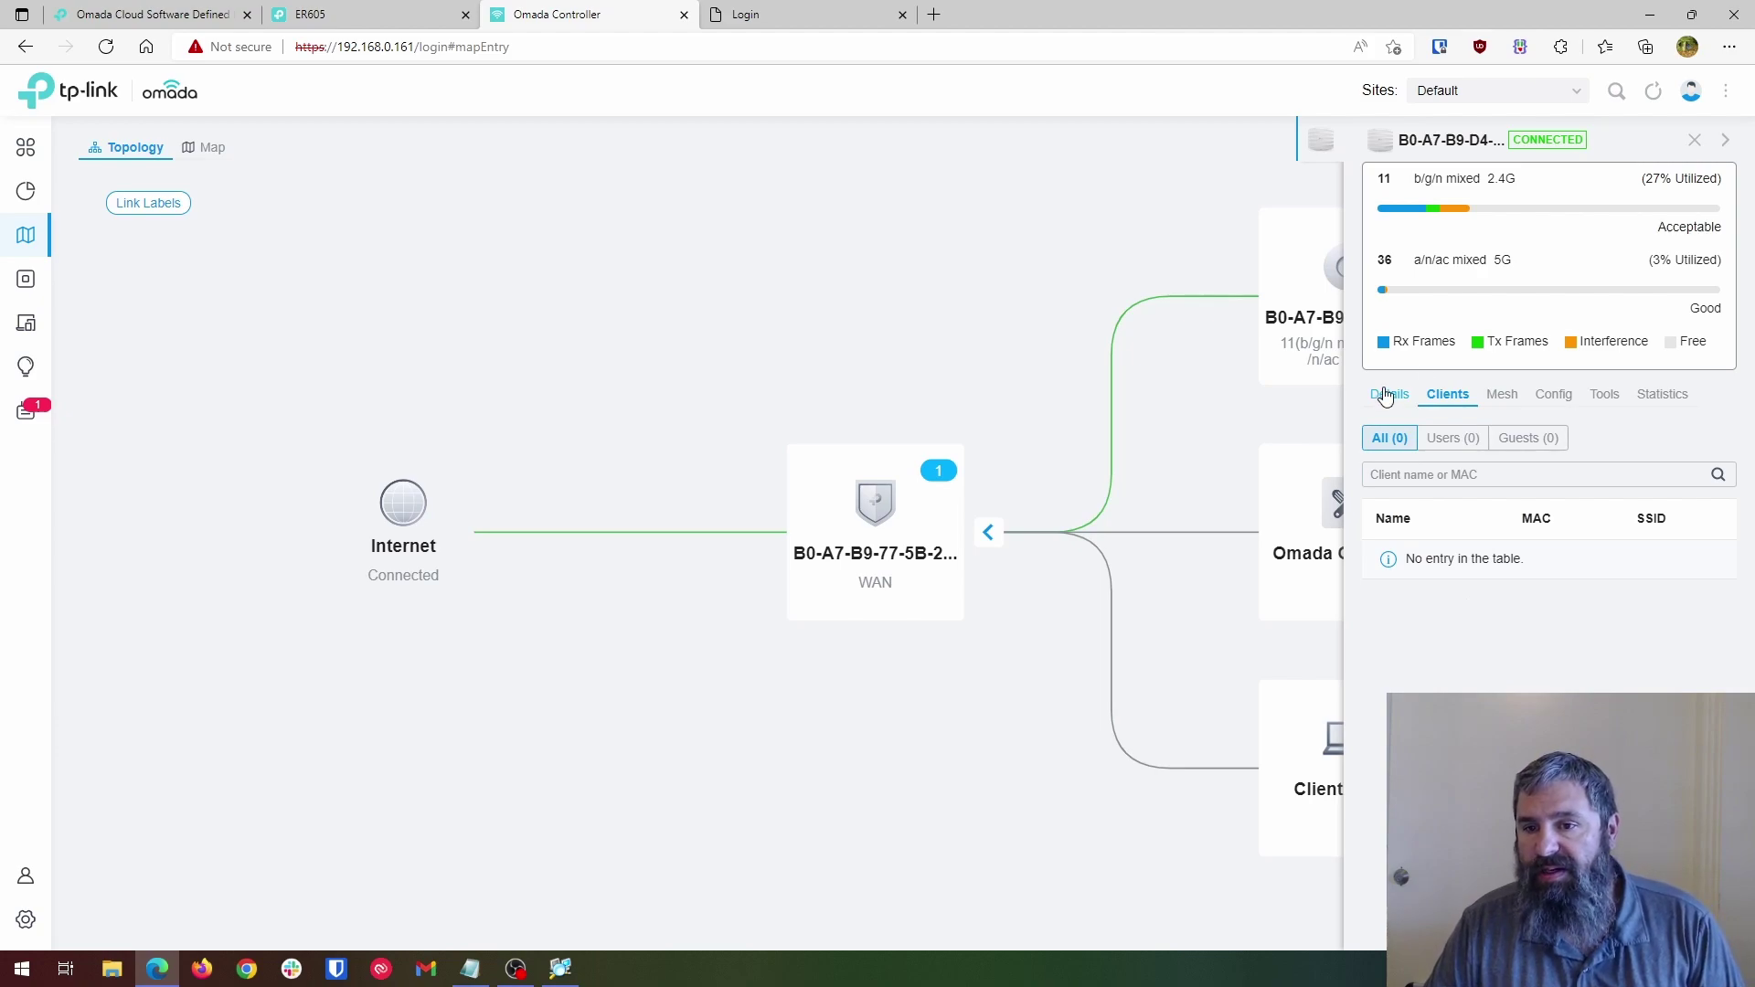
Close the EAP245 panel, show the Default floor plan, and try placing both devices on it.
left_click(1696, 145)
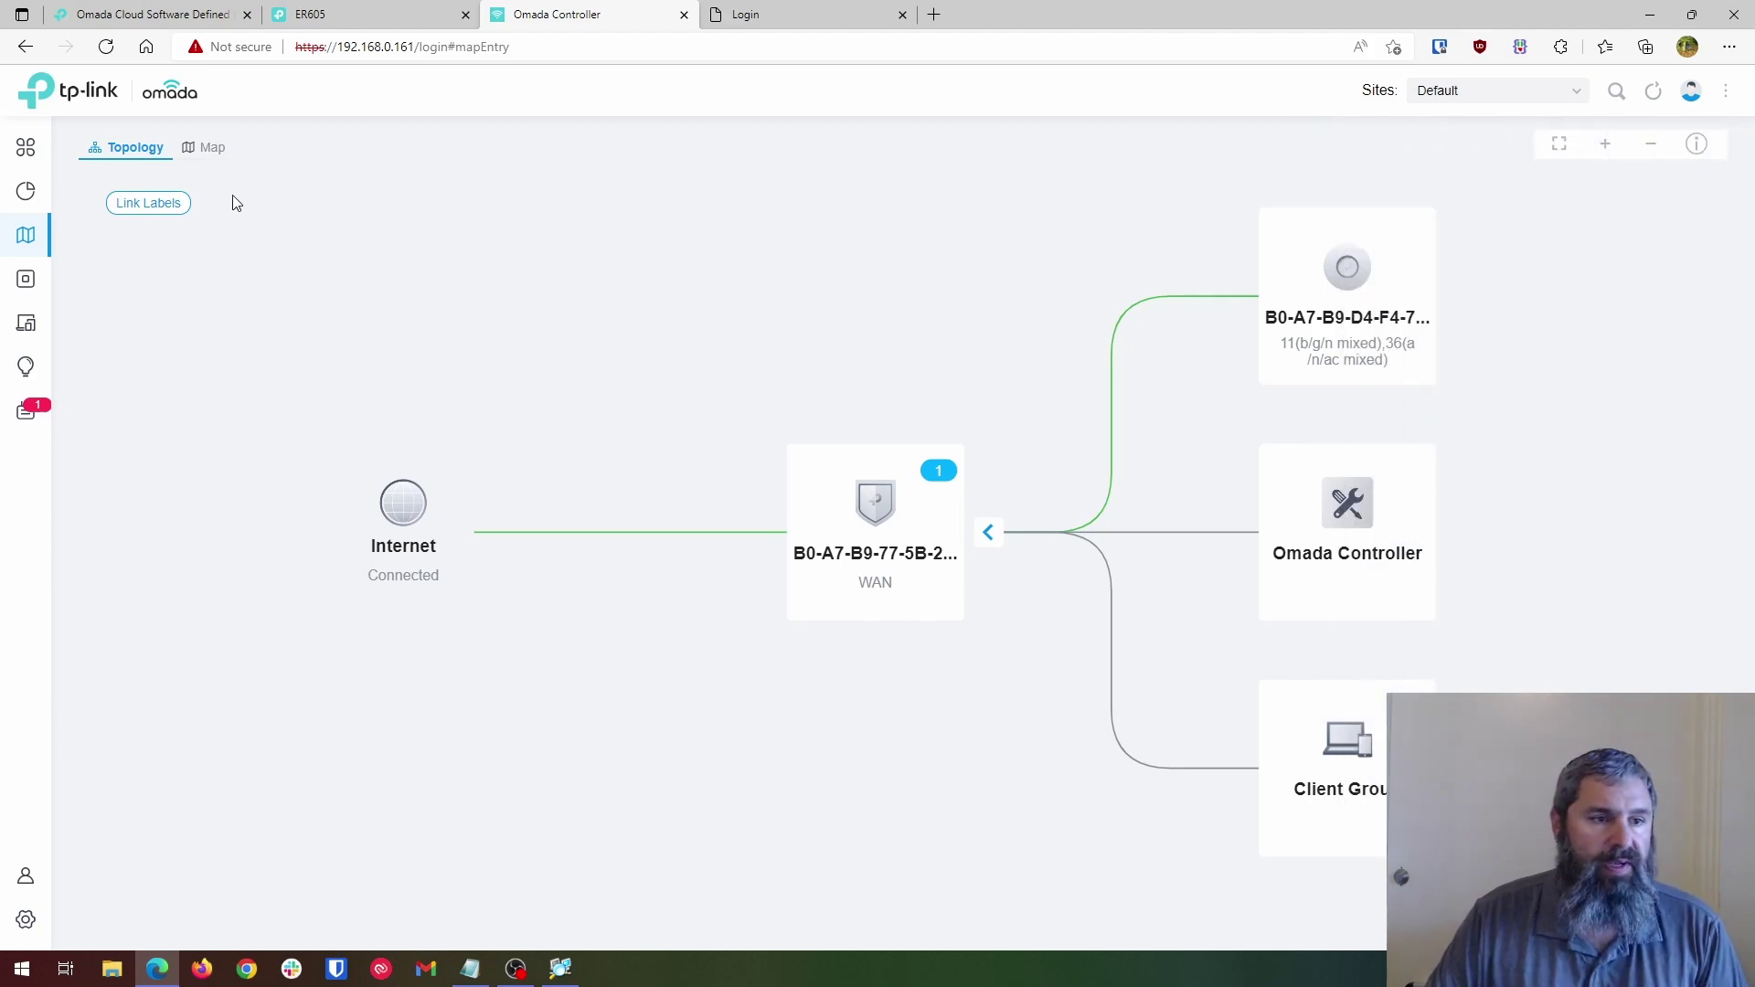
left_click(207, 148)
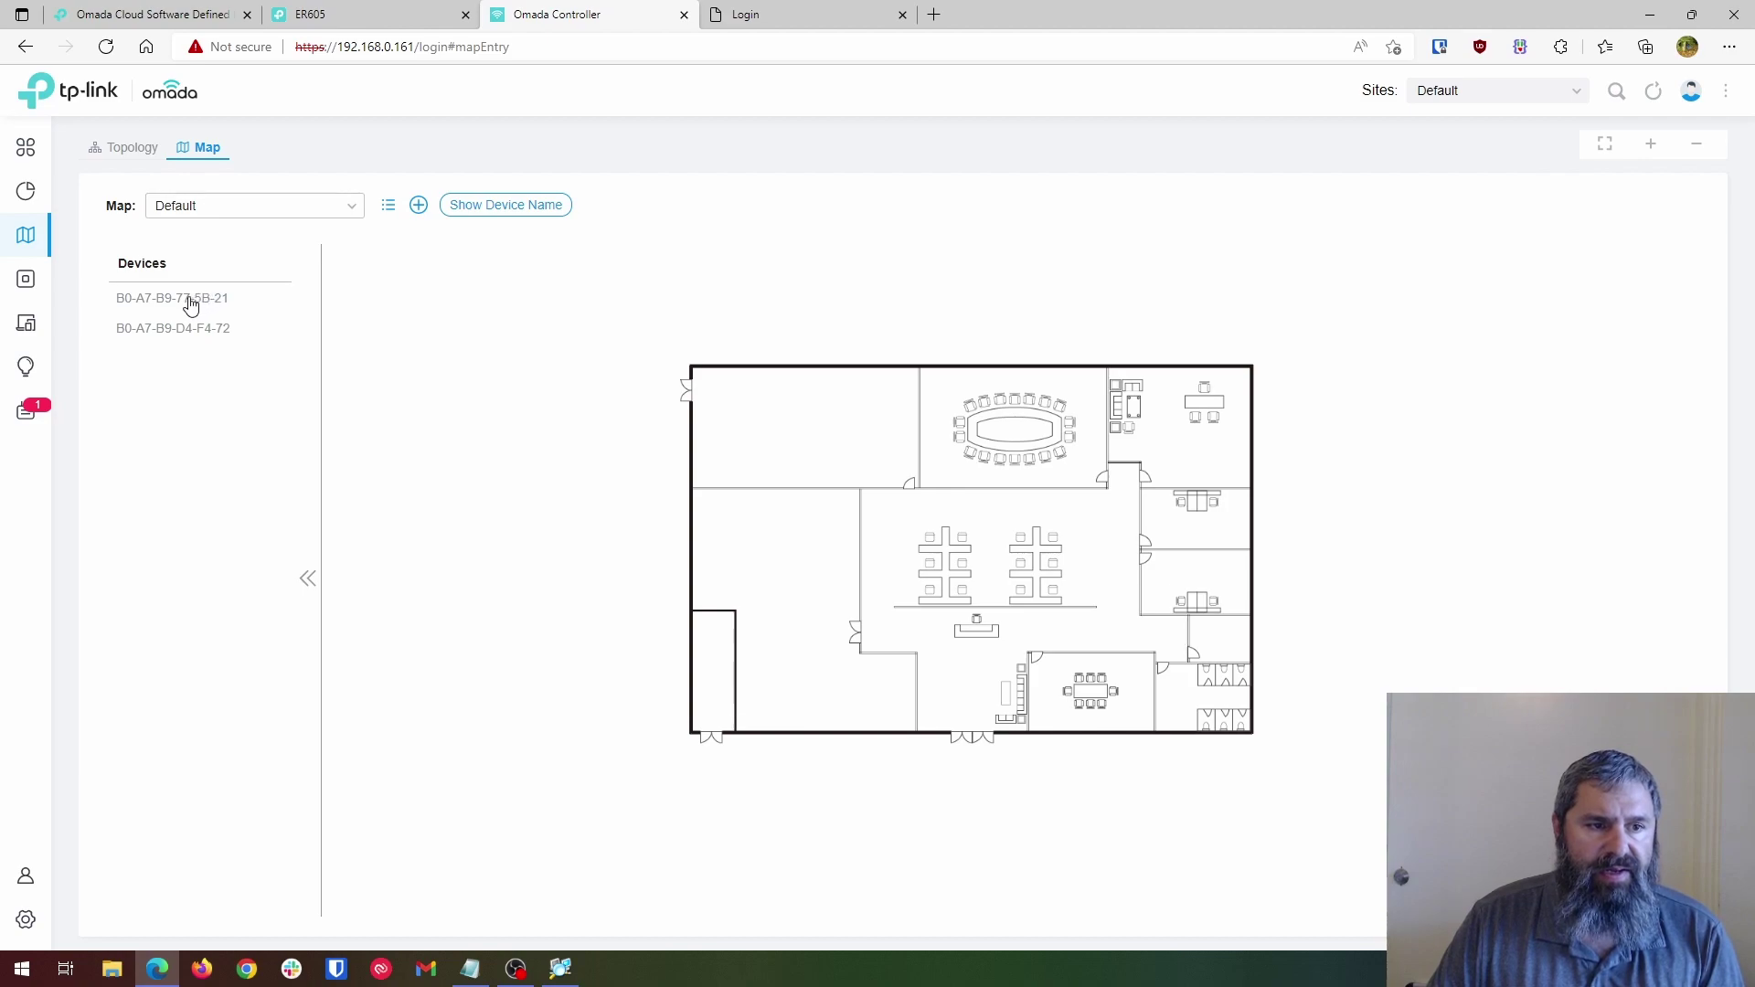
left_click_drag(189, 302, 891, 537)
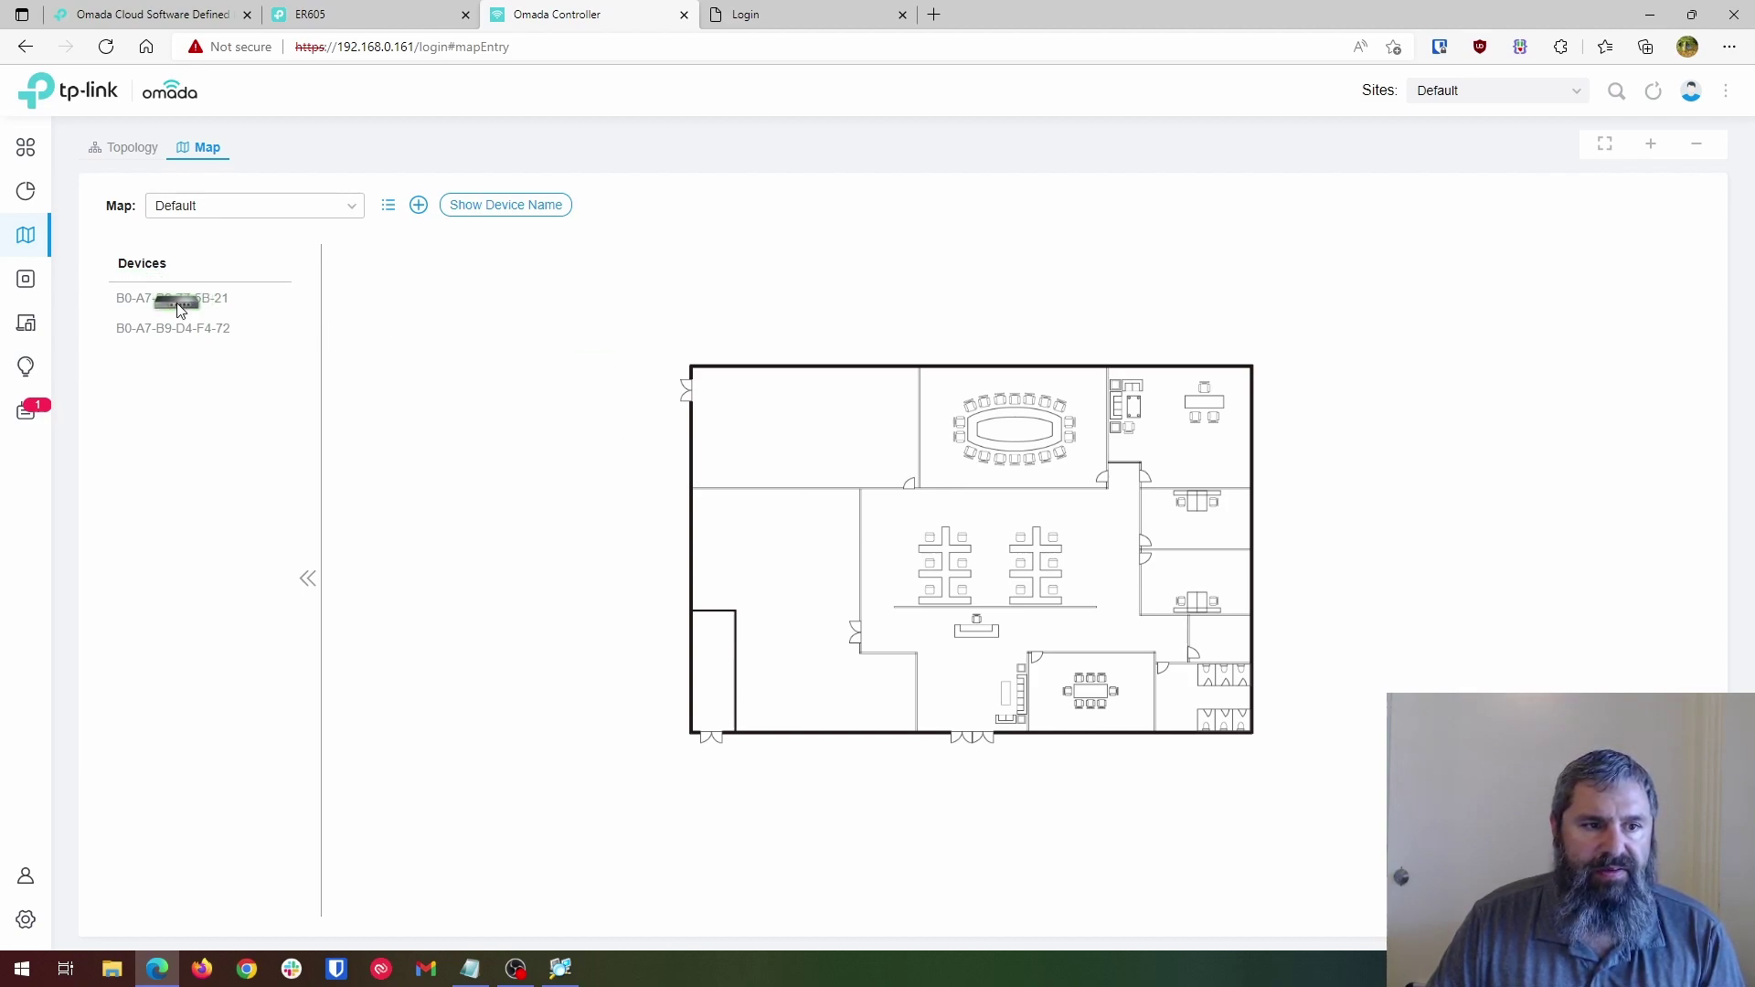
mouse_move(168, 329)
left_mouse_down()
mouse_move(454, 382)
mouse_move(1020, 548)
mouse_move(177, 354)
left_mouse_up()
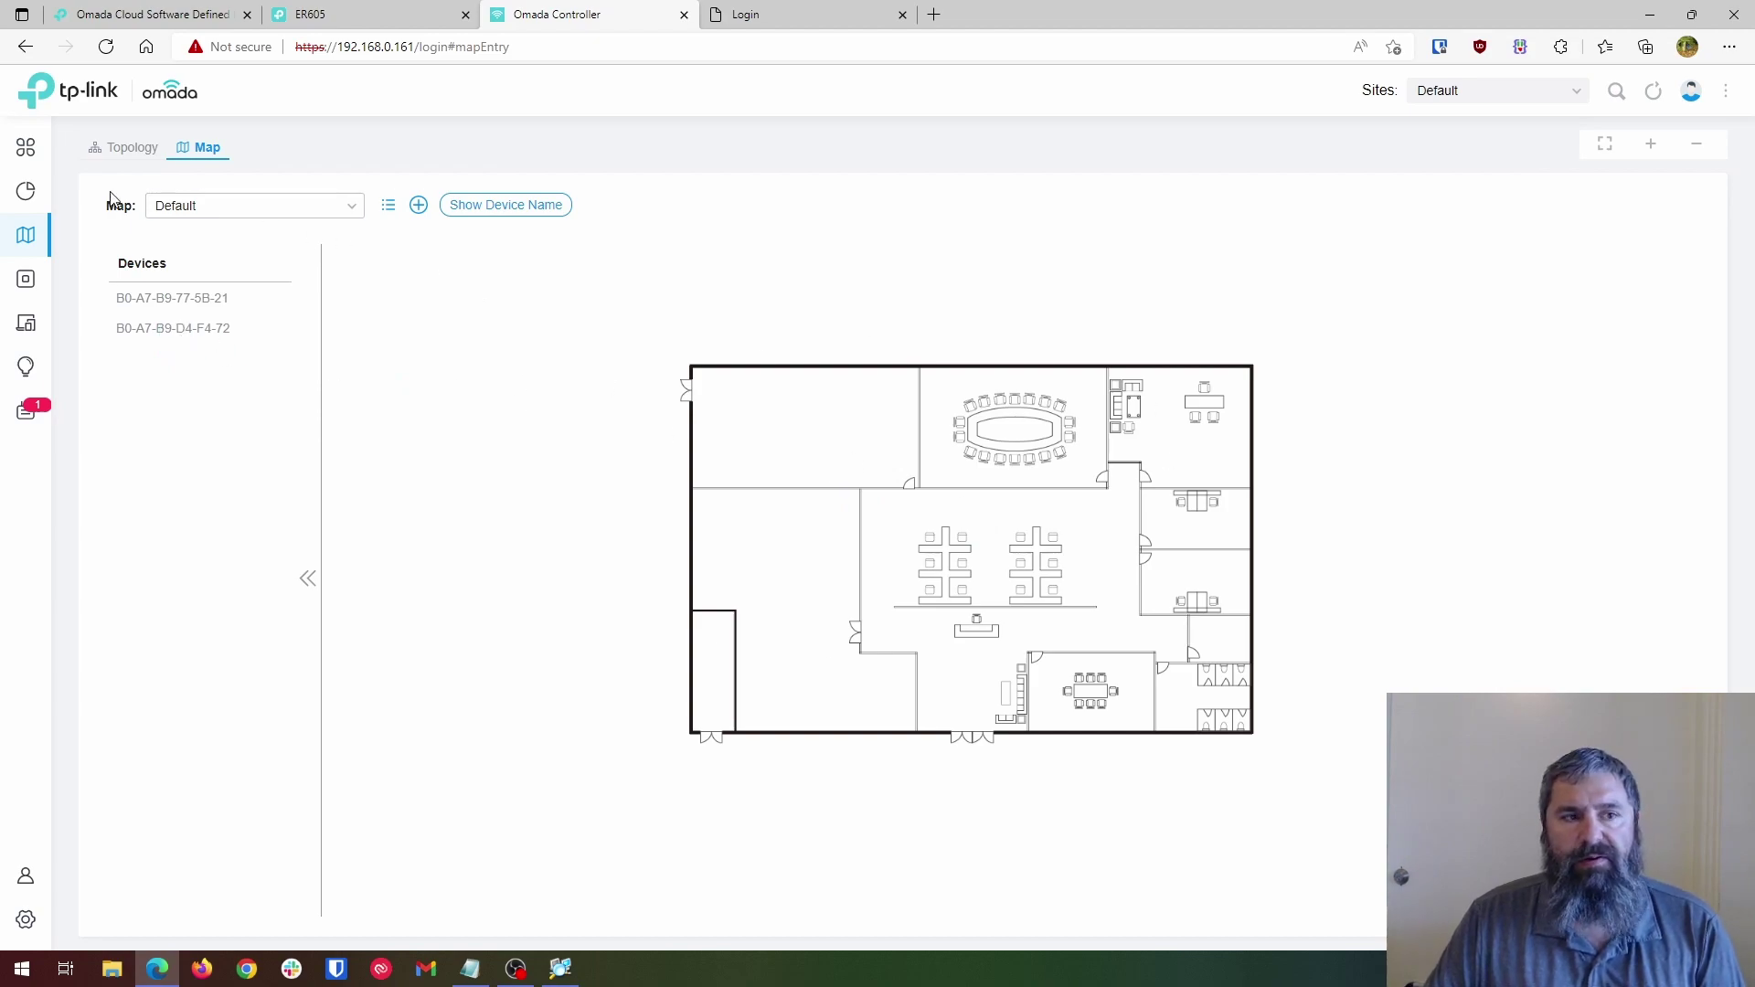
left_click(32, 294)
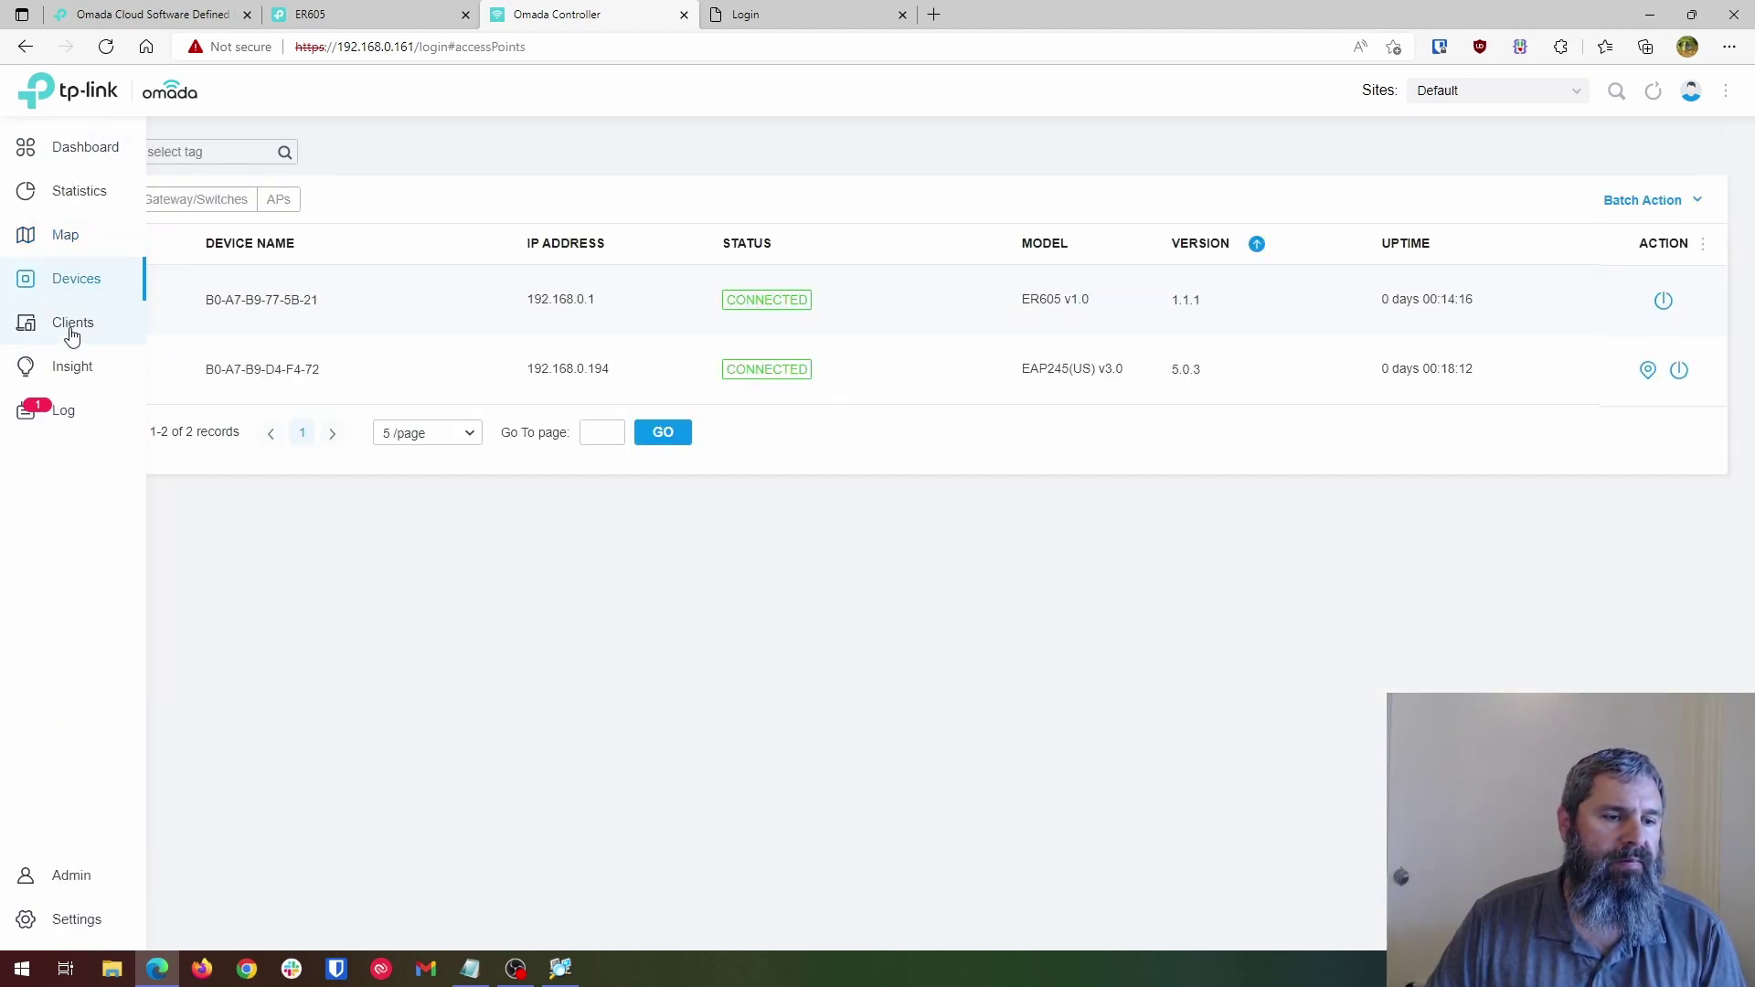
Review the client list, the Insight Port Forwarding, Switch and VPN Status views, and the event log.
left_click(72, 335)
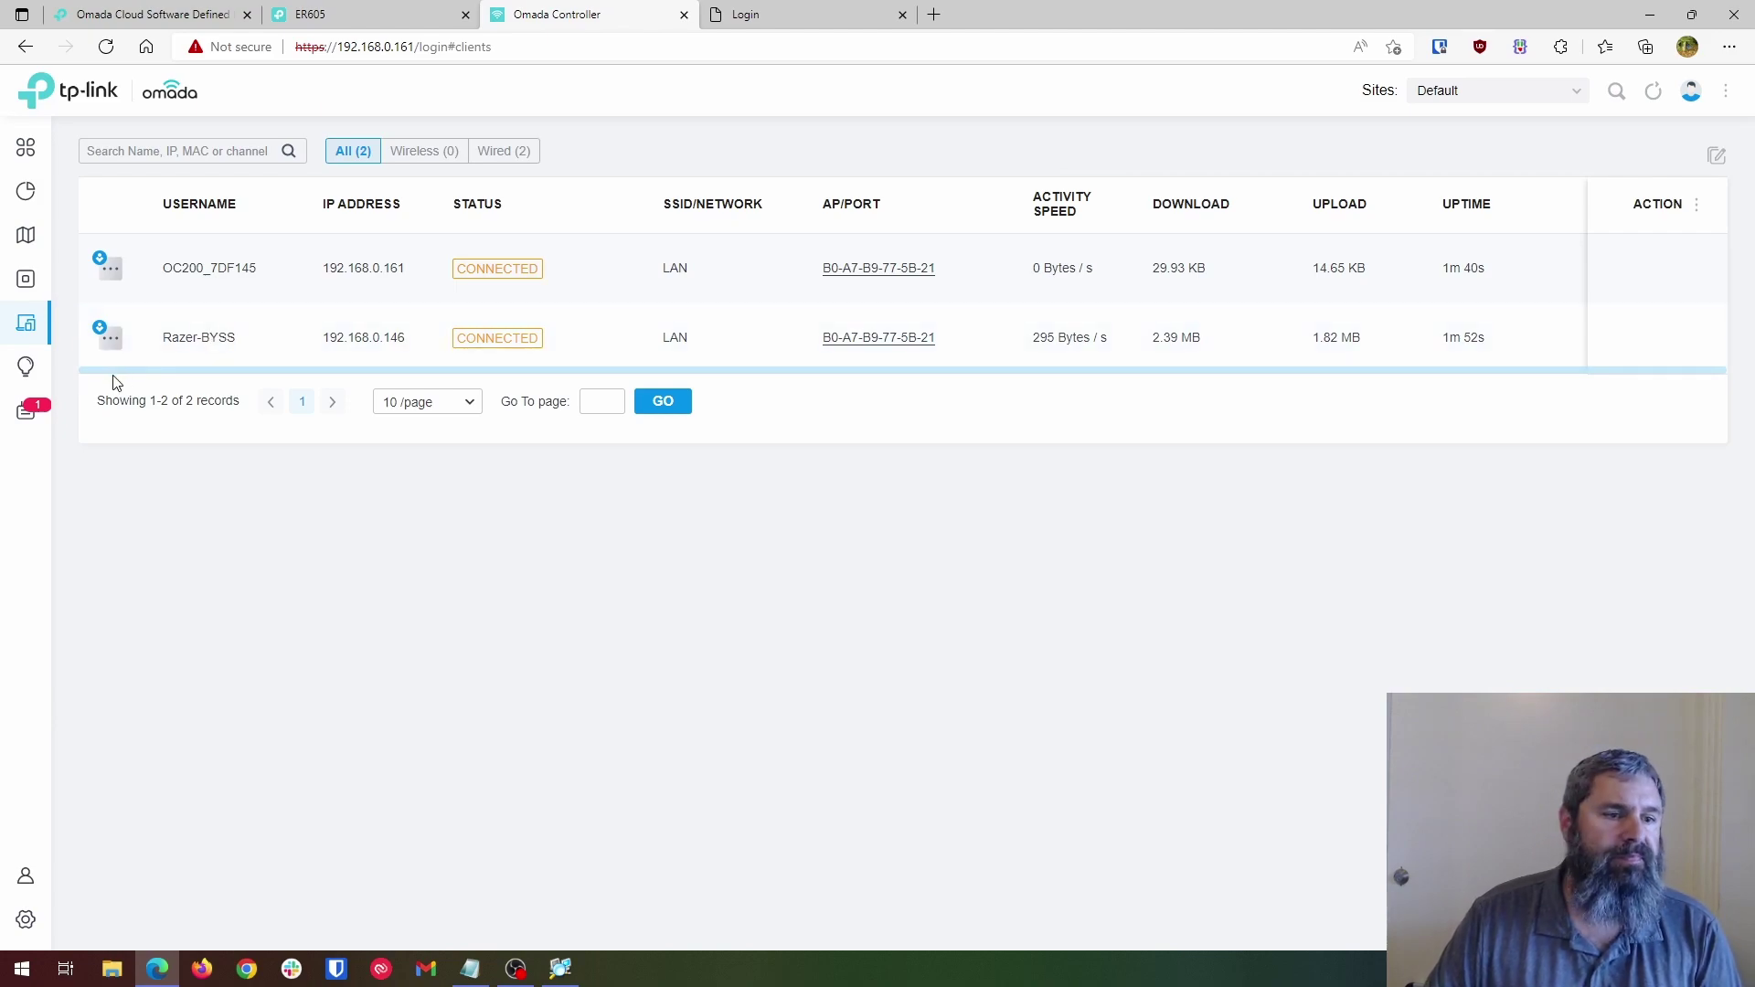
left_click(32, 370)
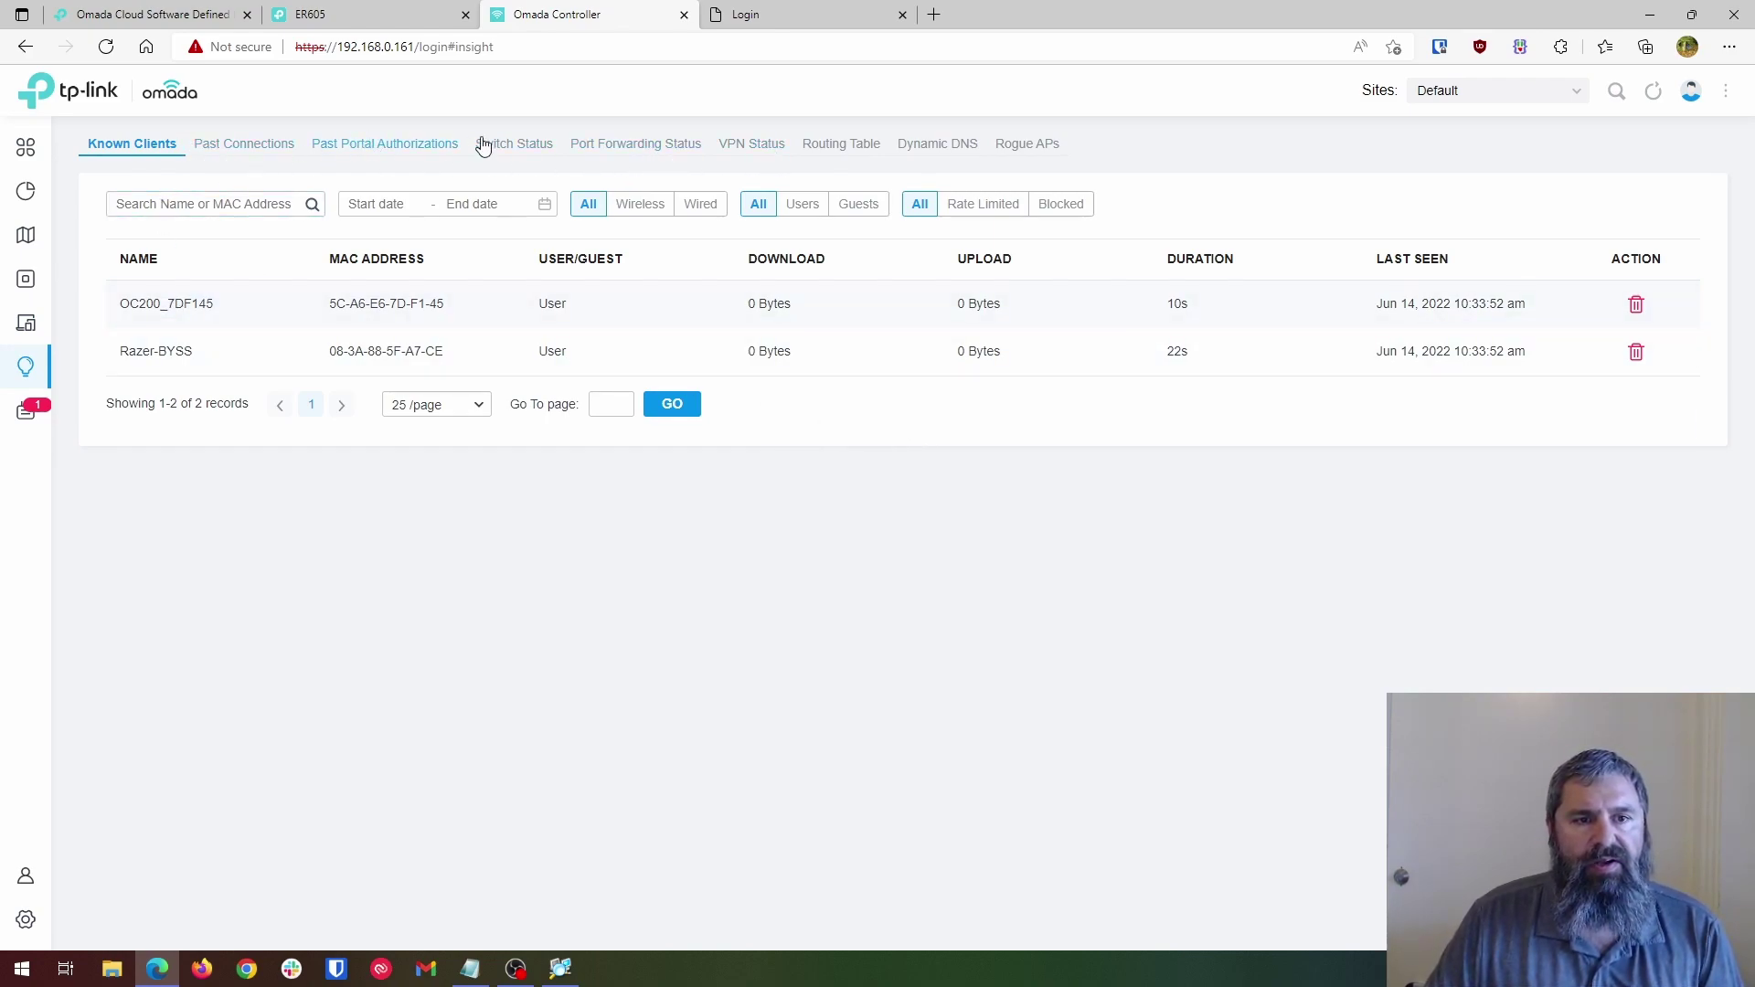
left_click(624, 153)
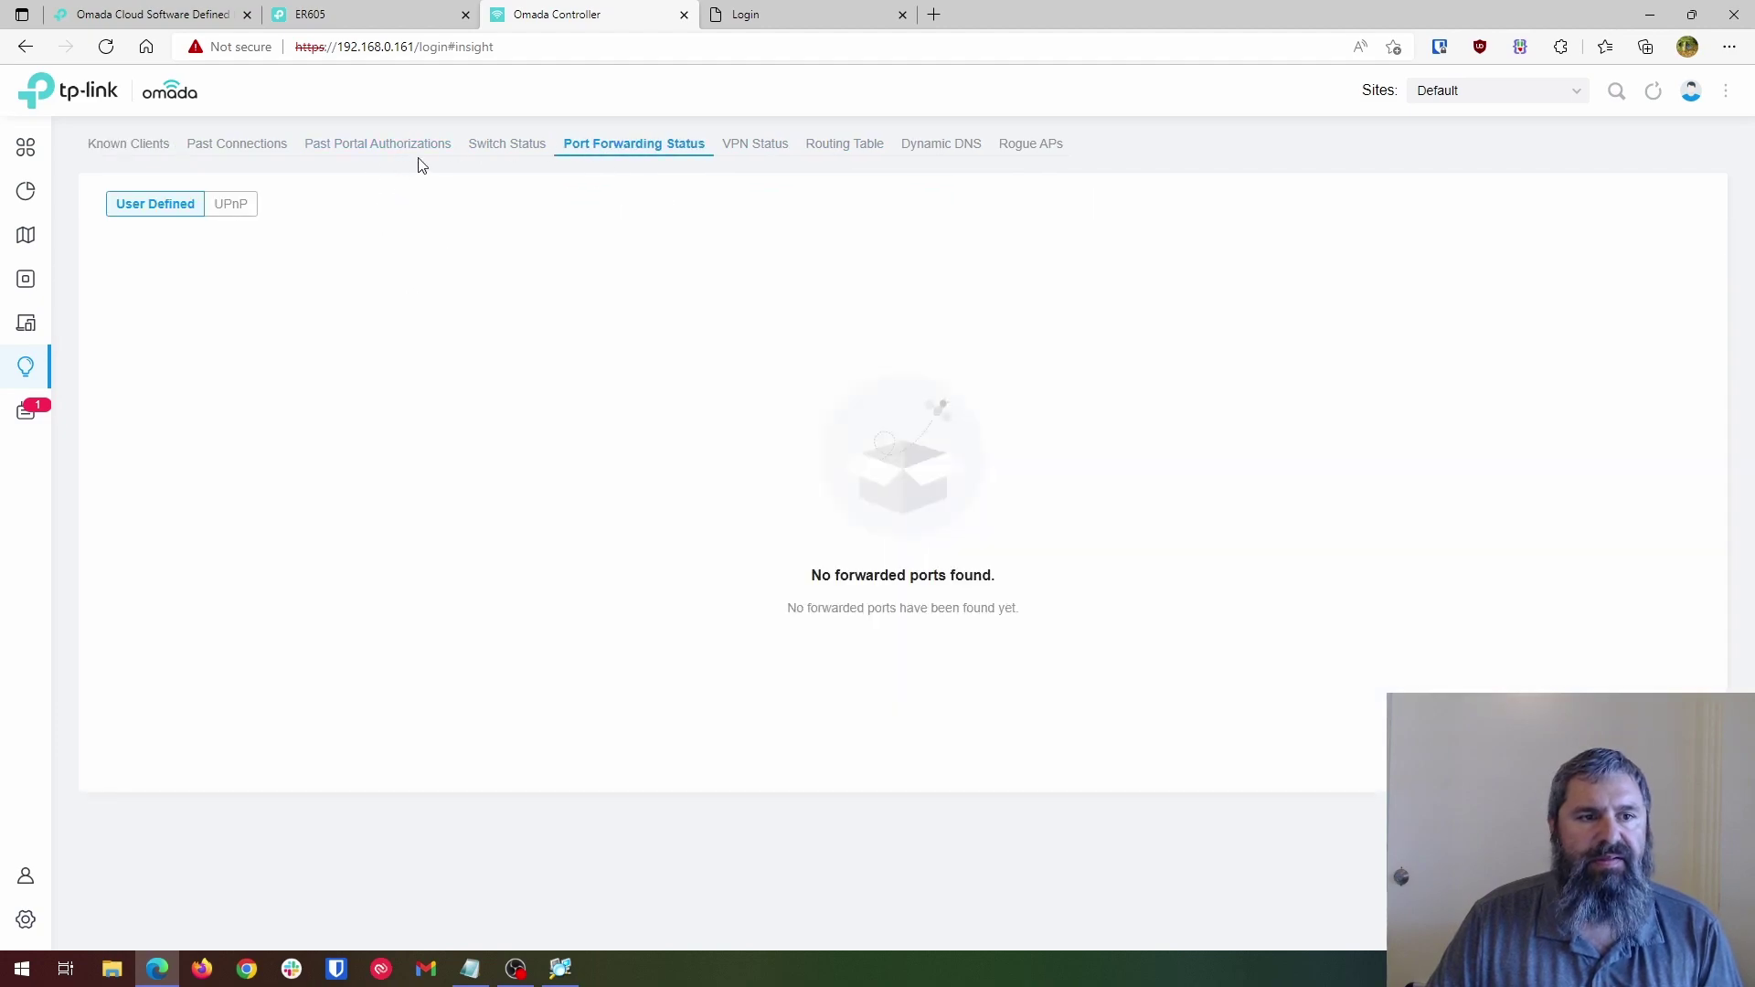
left_click(512, 148)
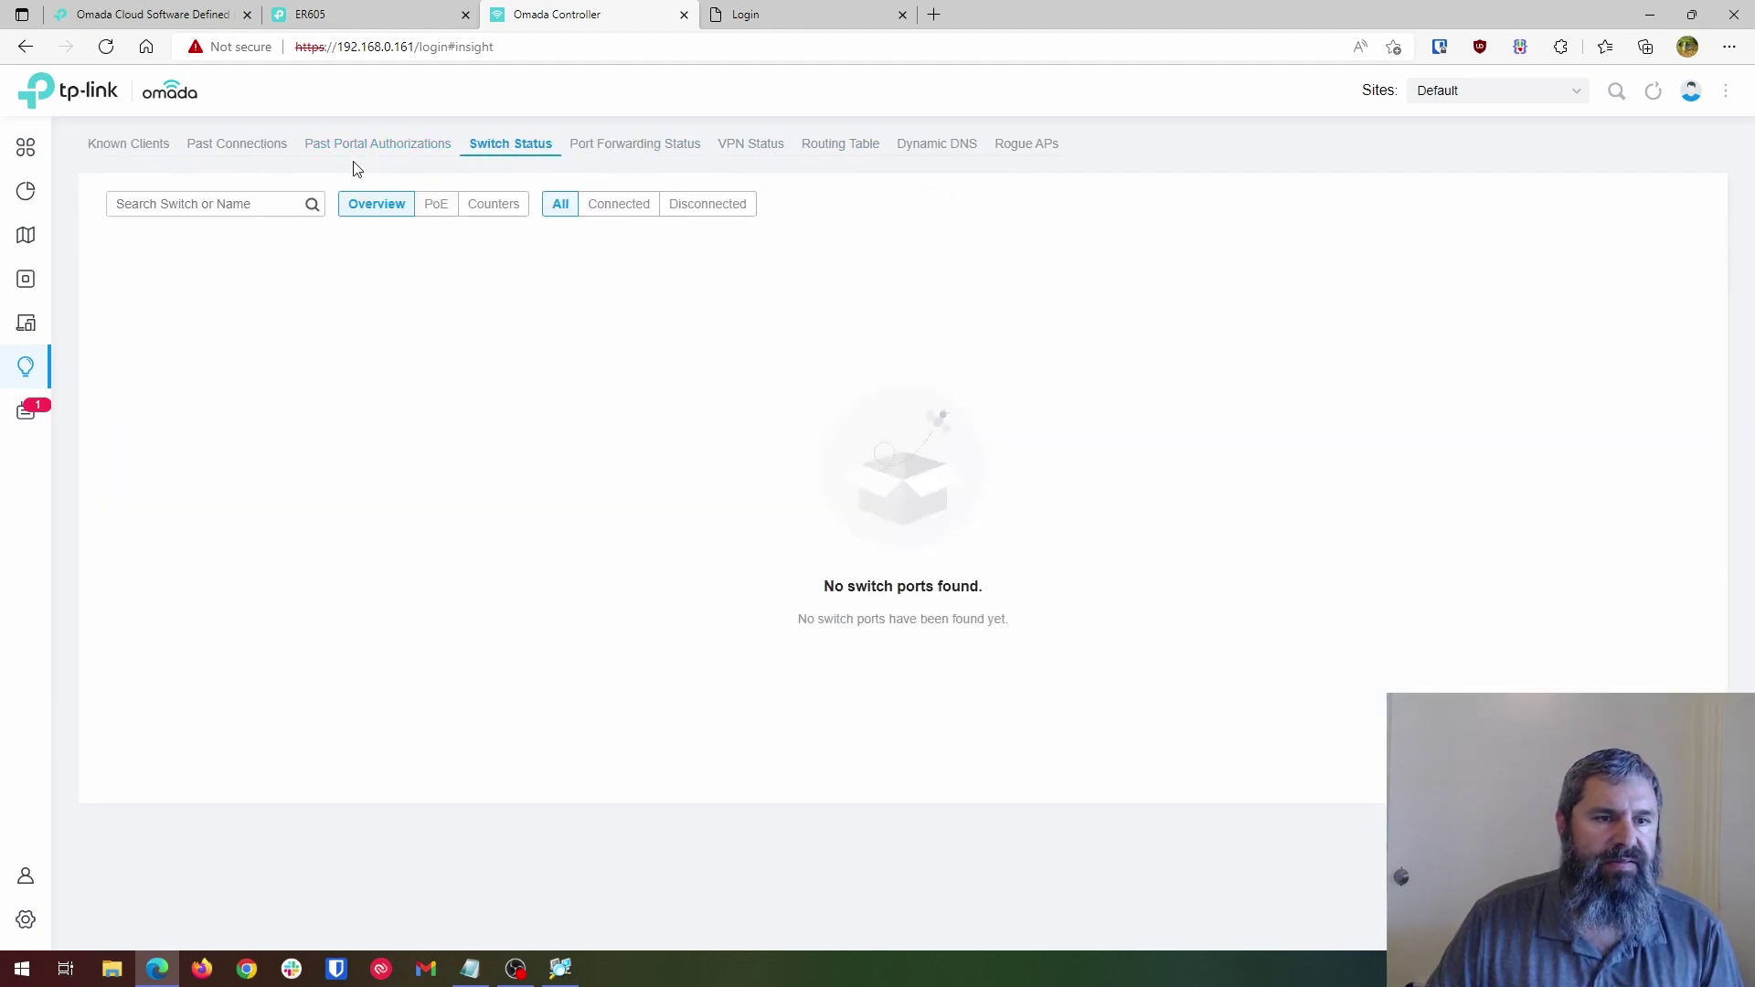
left_click(734, 147)
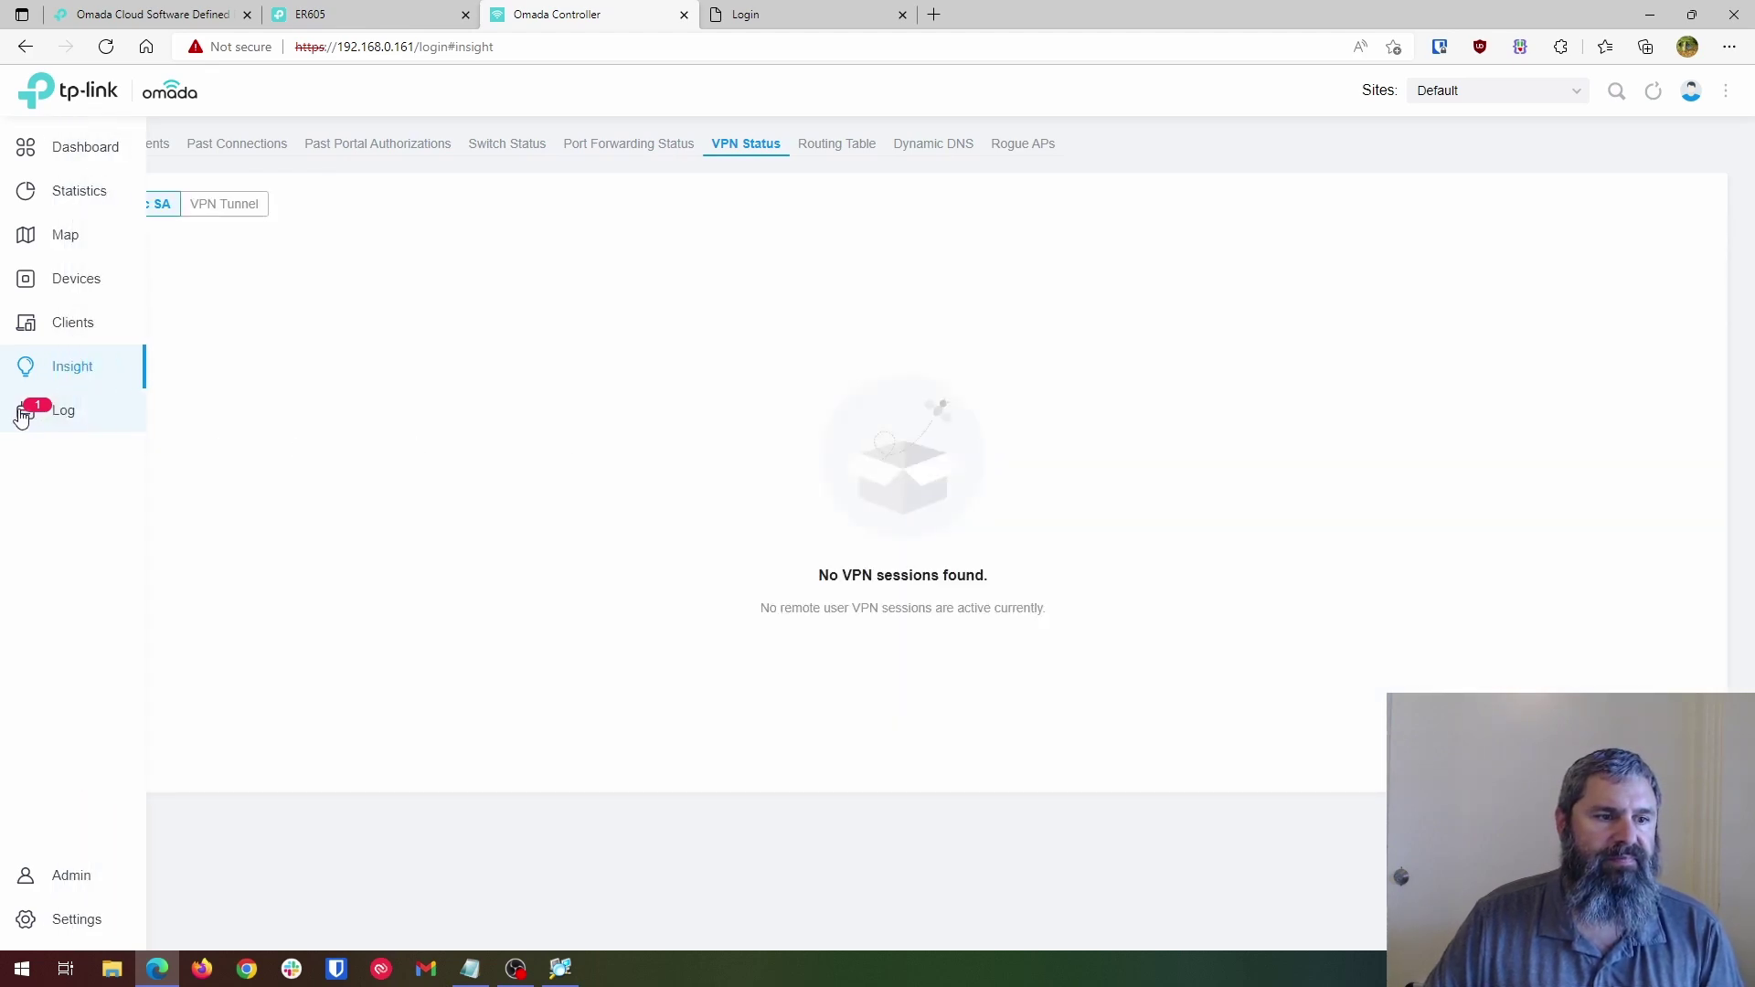
left_click(23, 410)
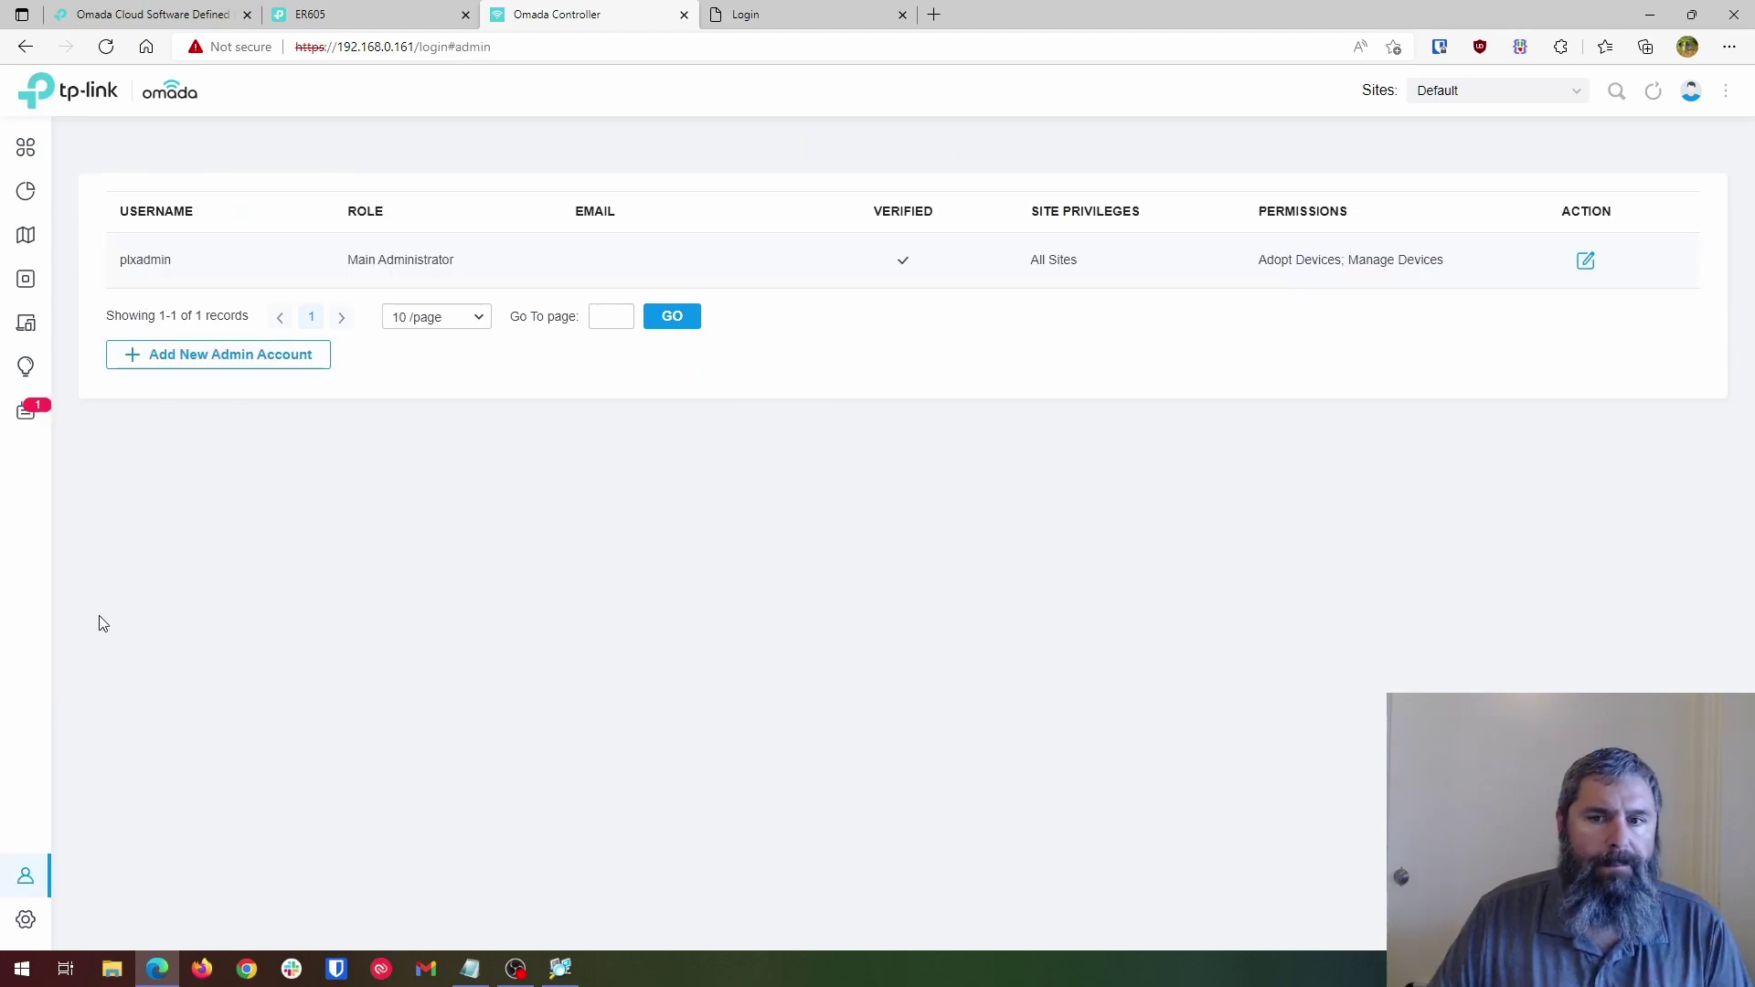
Open Site Settings' Internet page and check the WAN port's Dynamic IP connection type, leaving it unchanged.
left_click(41, 922)
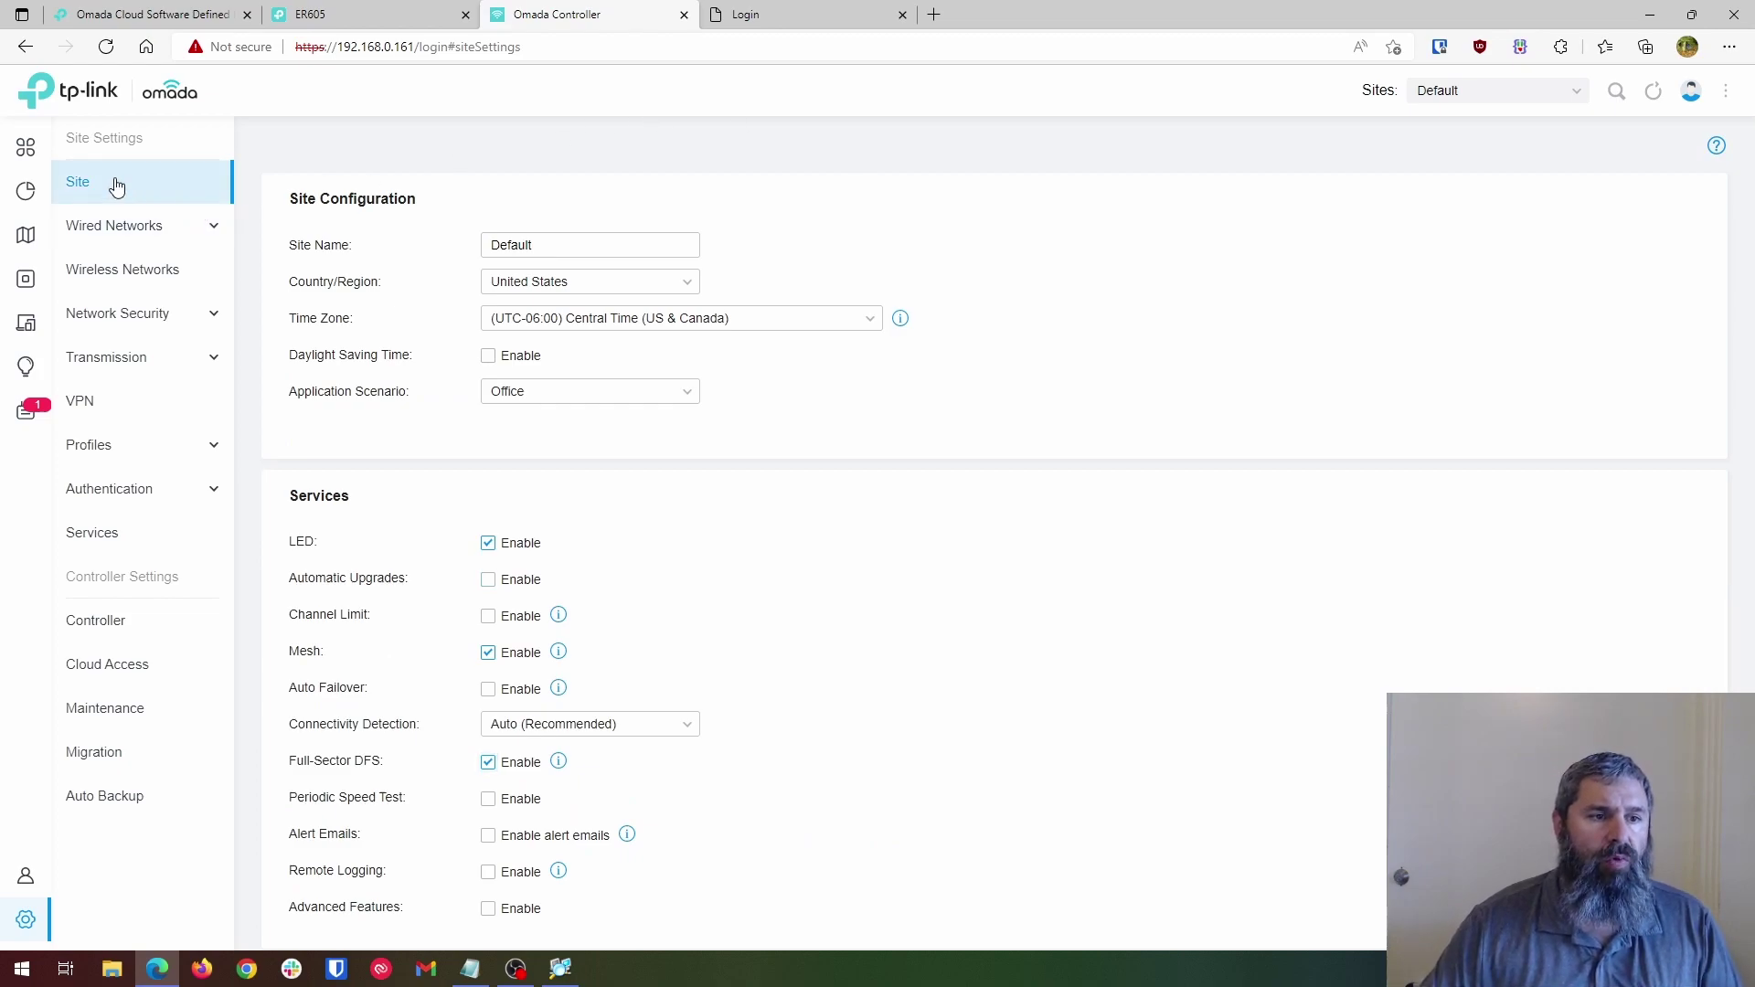
scroll(433, 301, "down", 3)
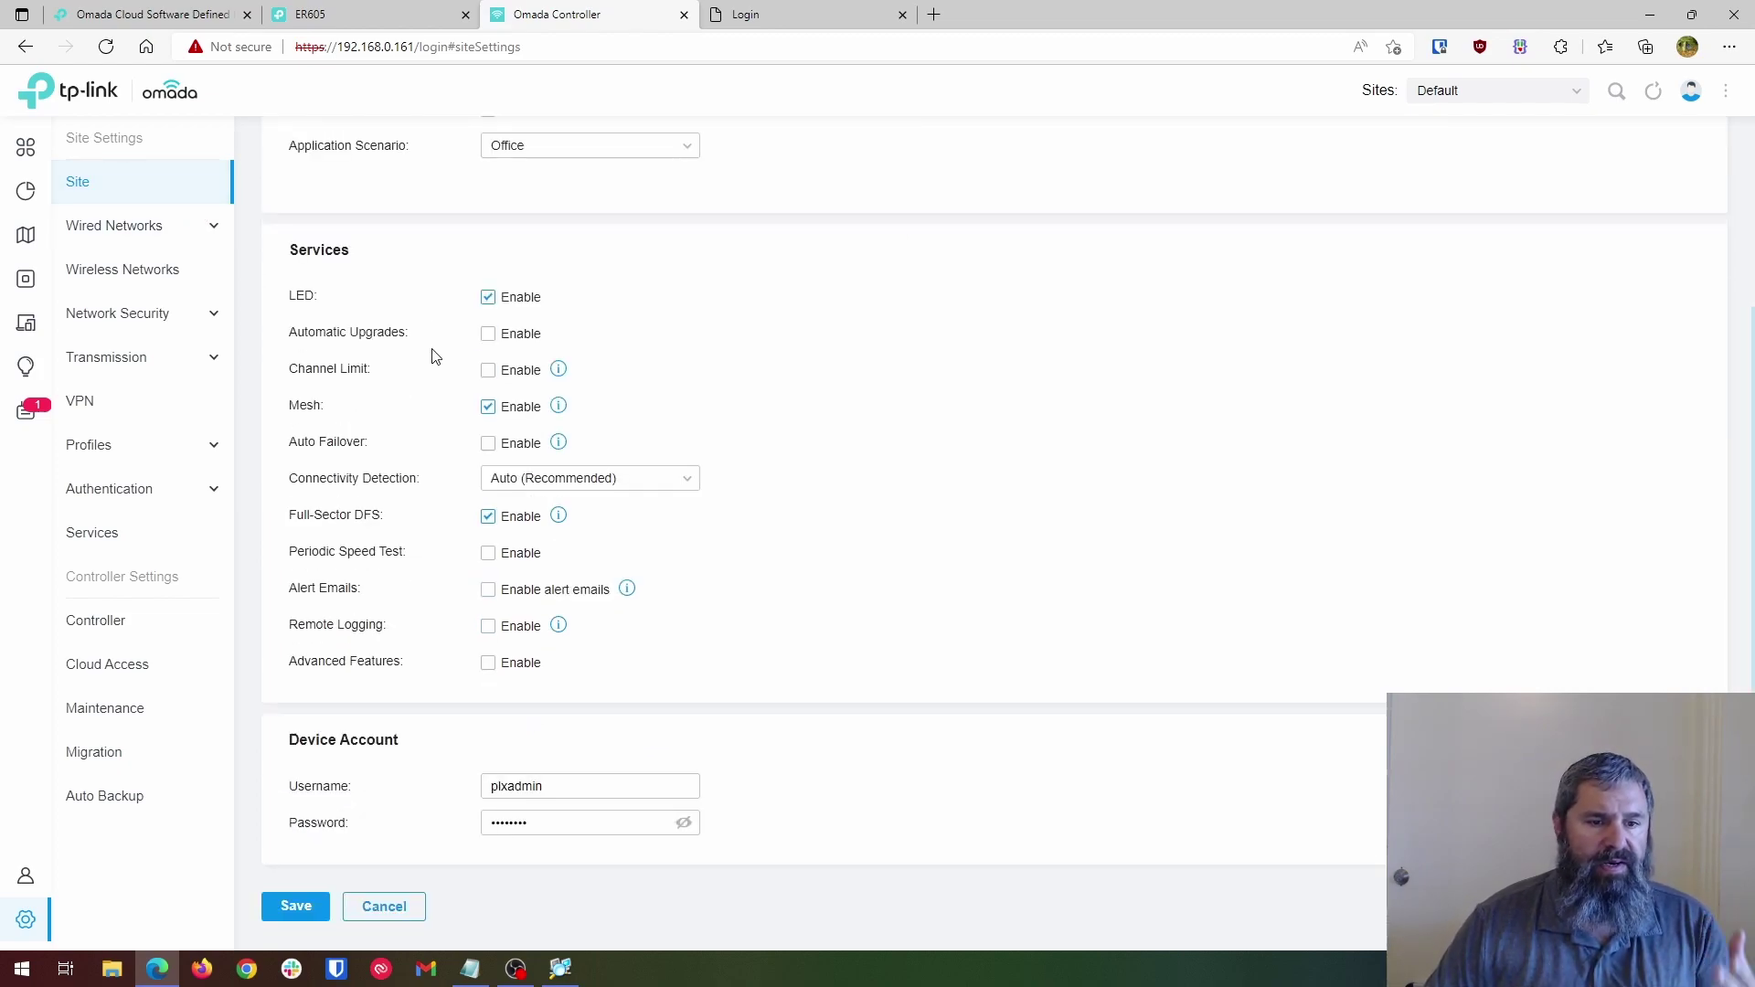
scroll(427, 384, "up", 3)
left_click(112, 229)
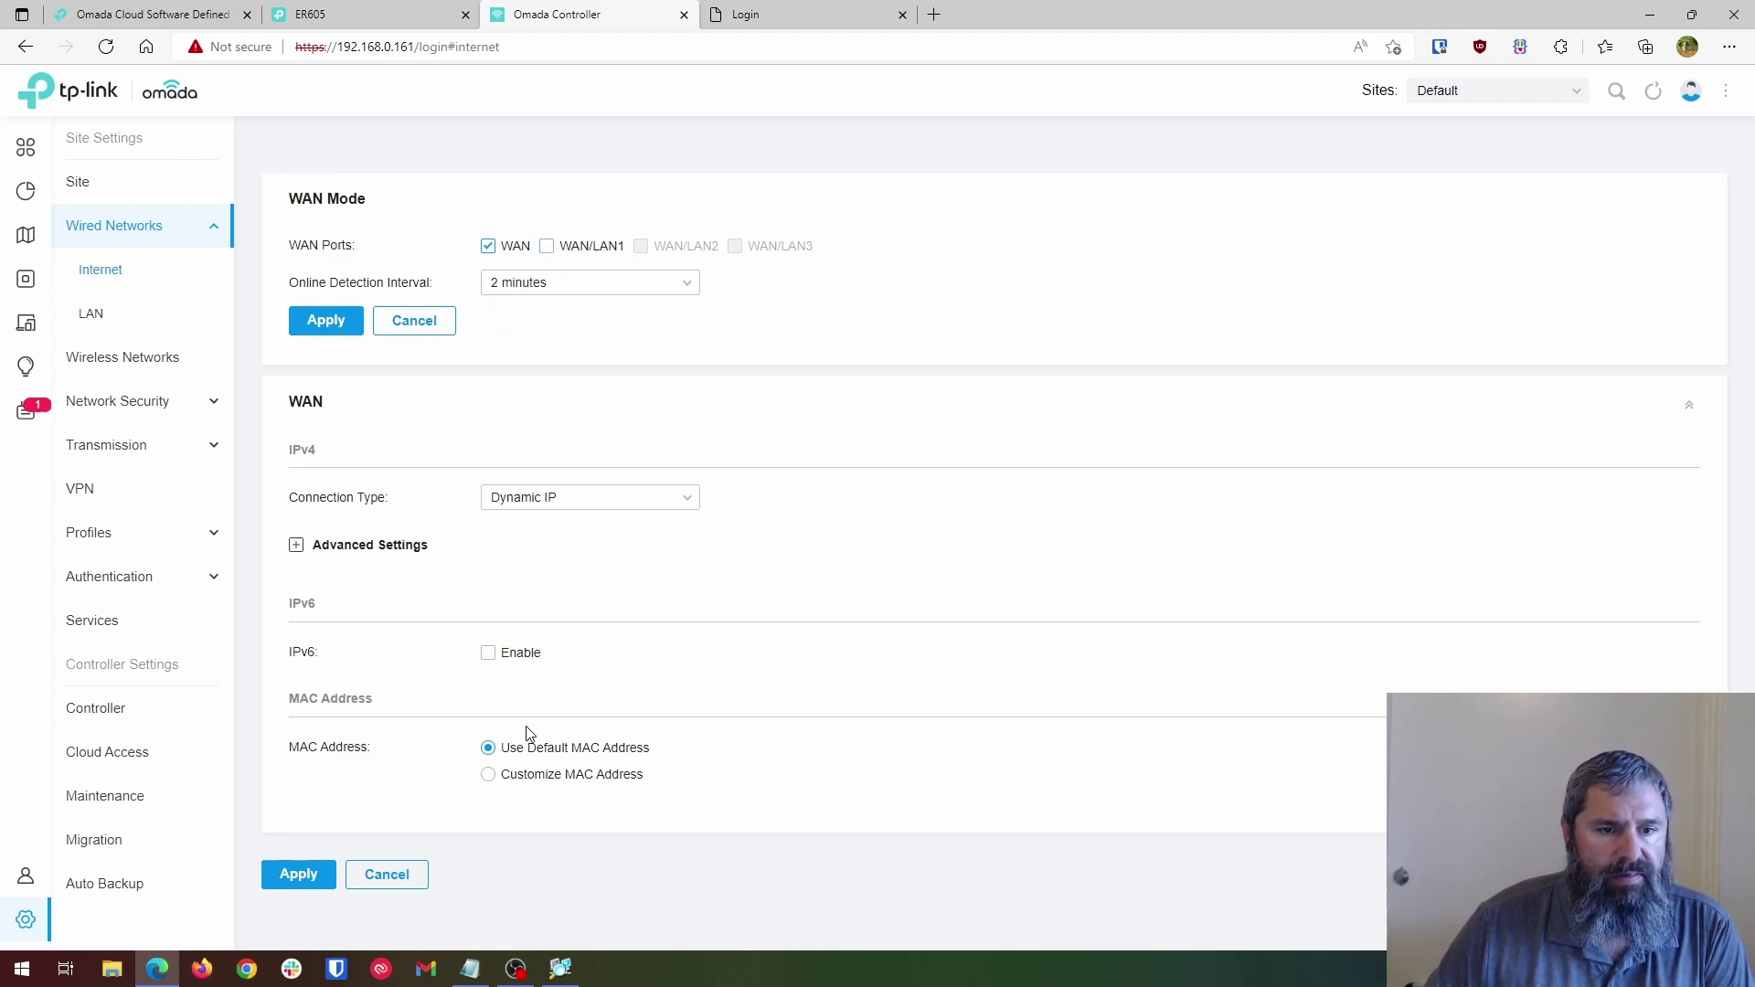
left_click(587, 505)
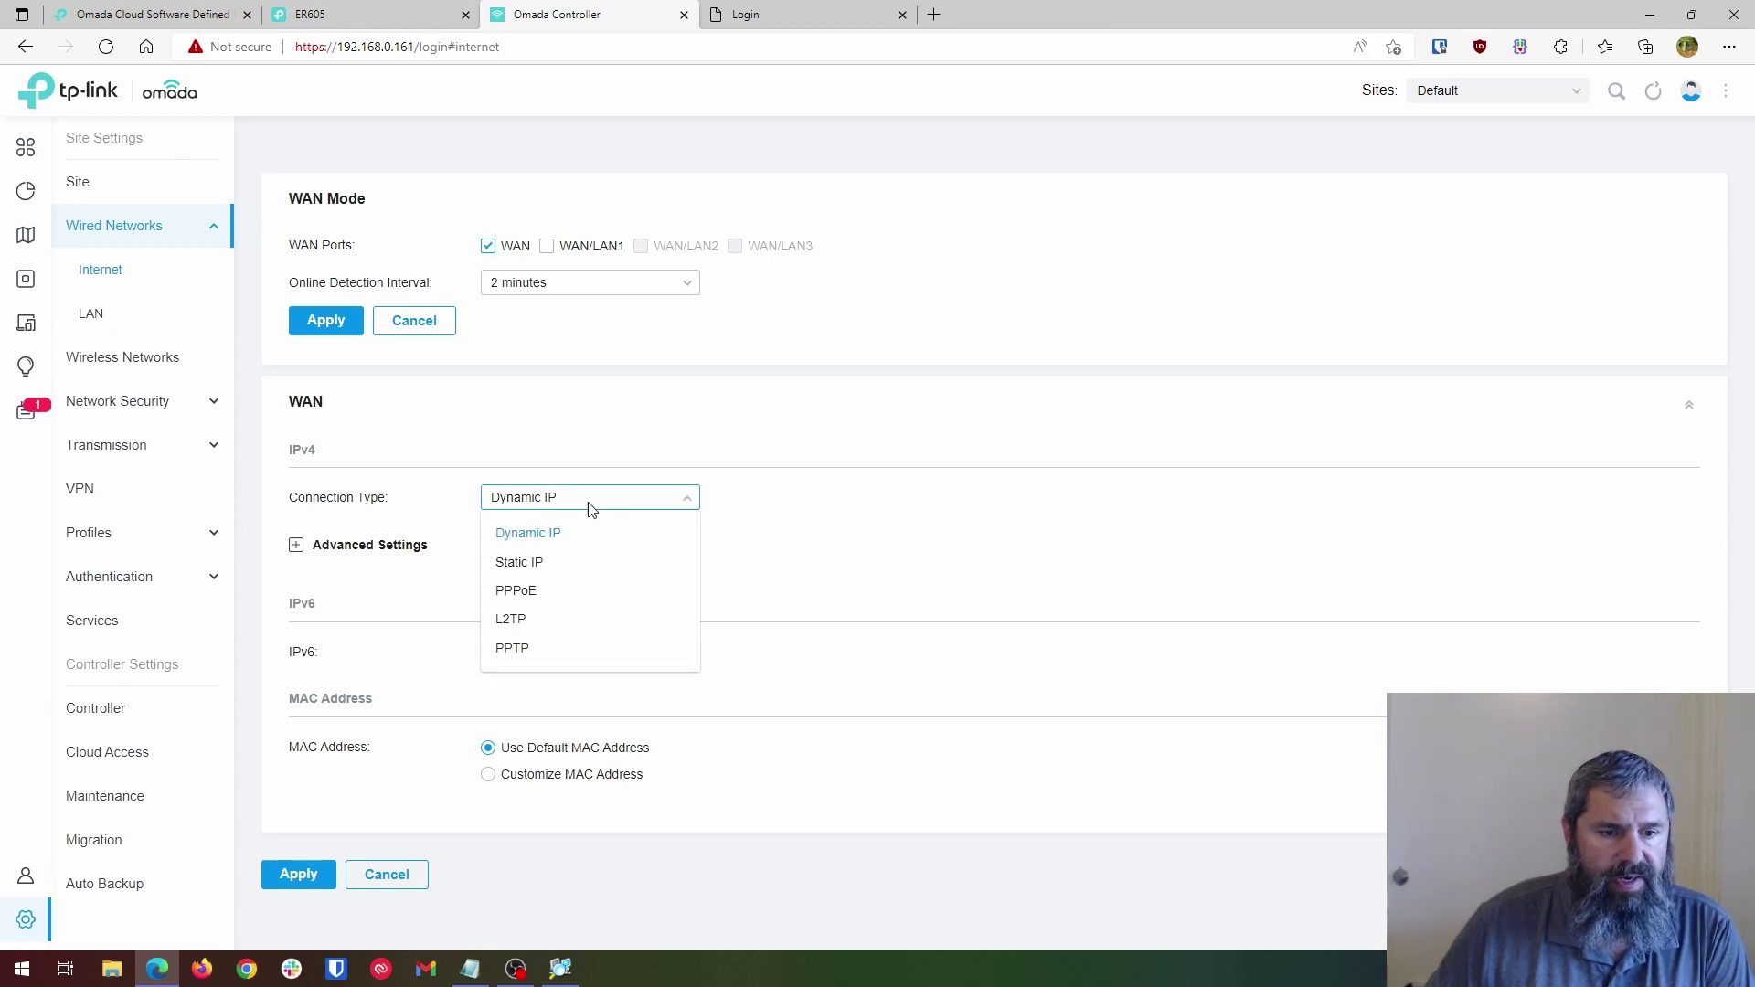
left_click(872, 530)
left_click(549, 501)
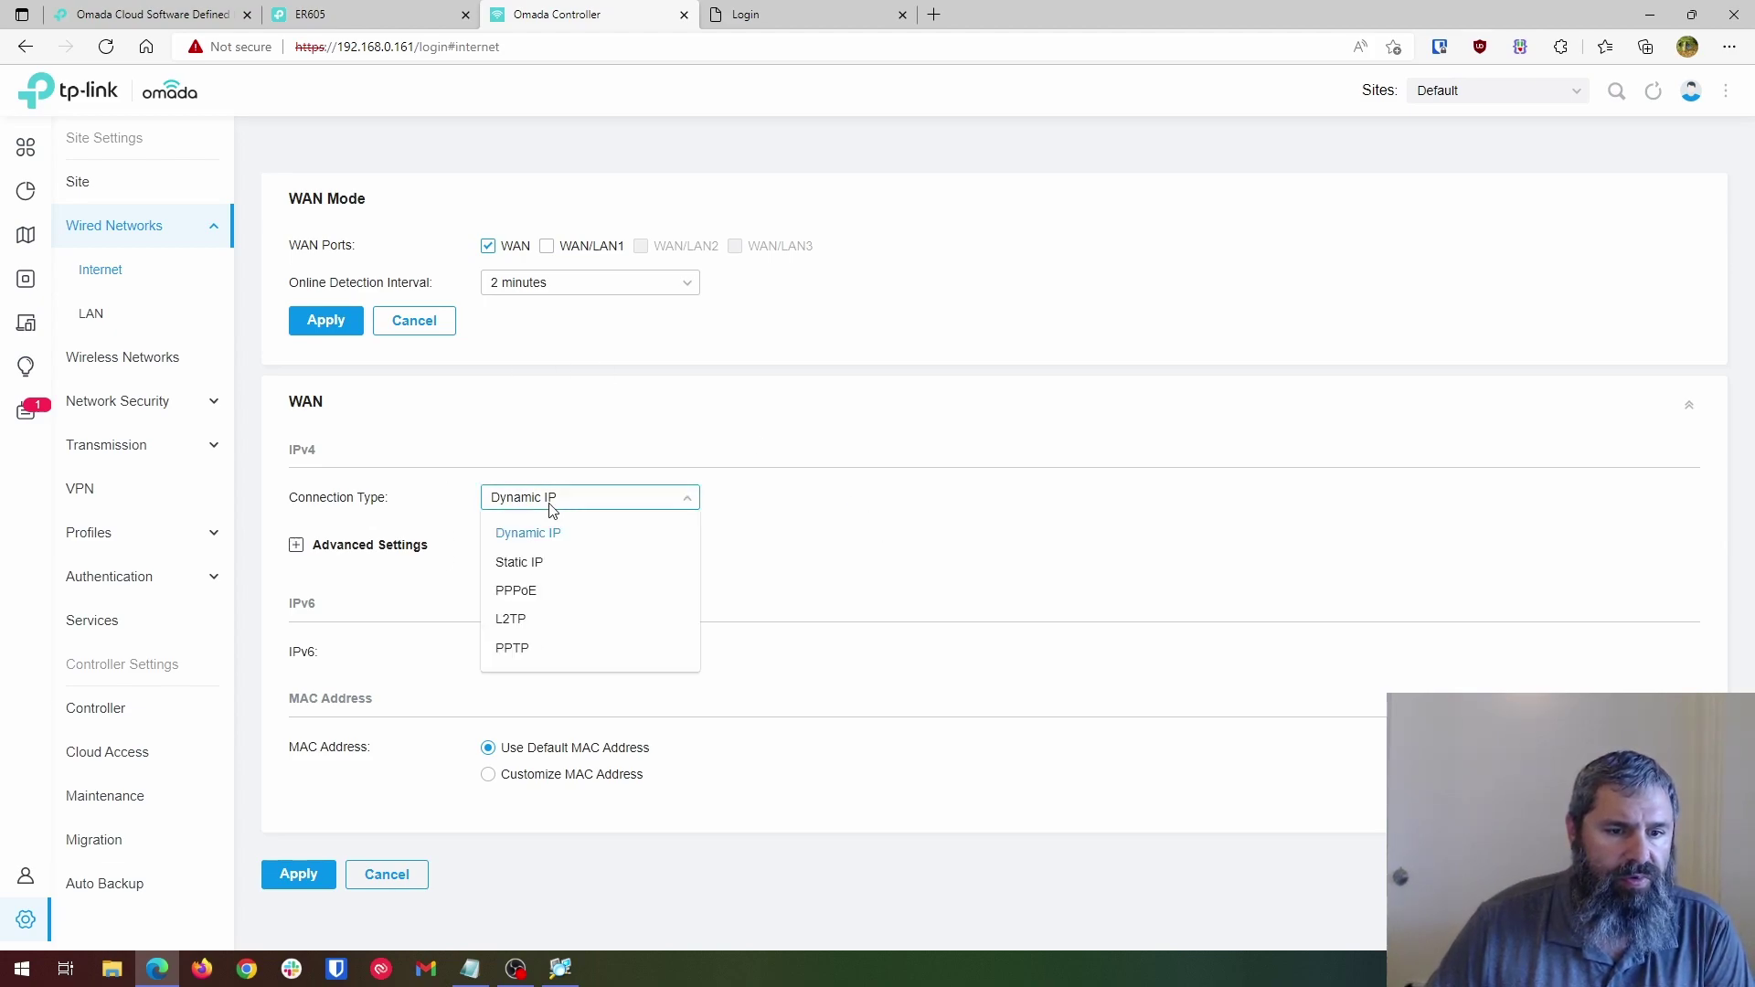
left_click(454, 638)
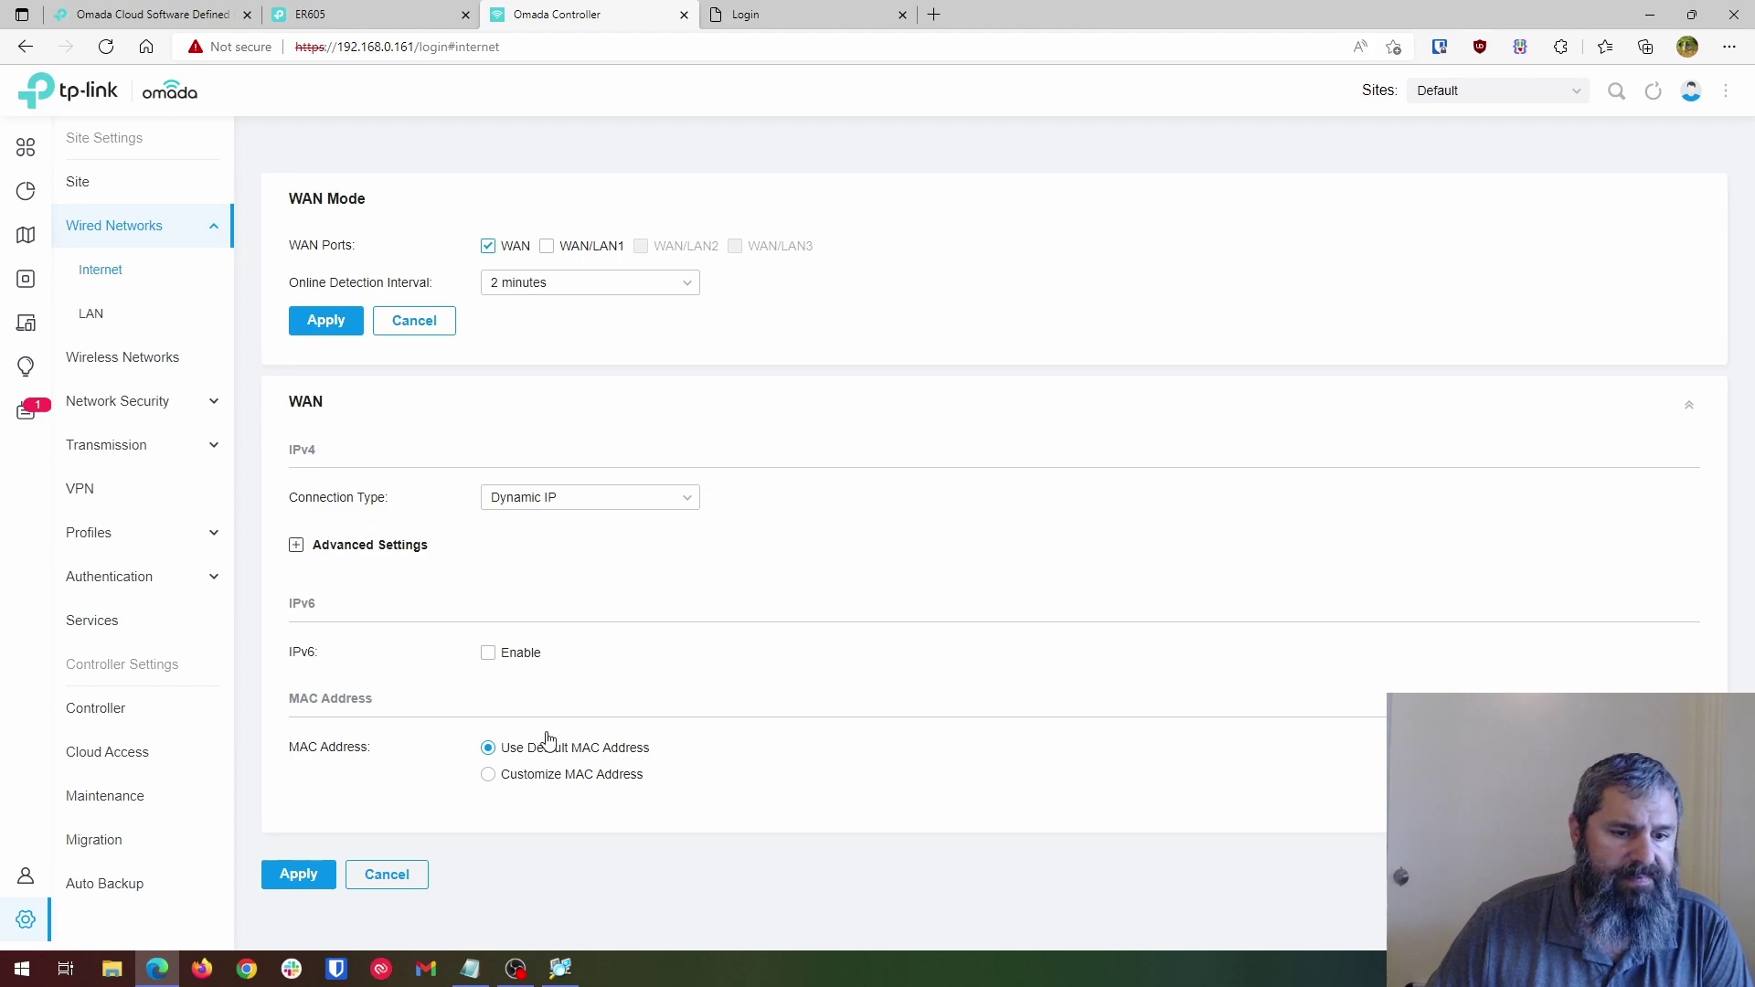
Edit the LAN network and expand its Advanced DHCP Options 60, 66 and 138.
left_click(109, 320)
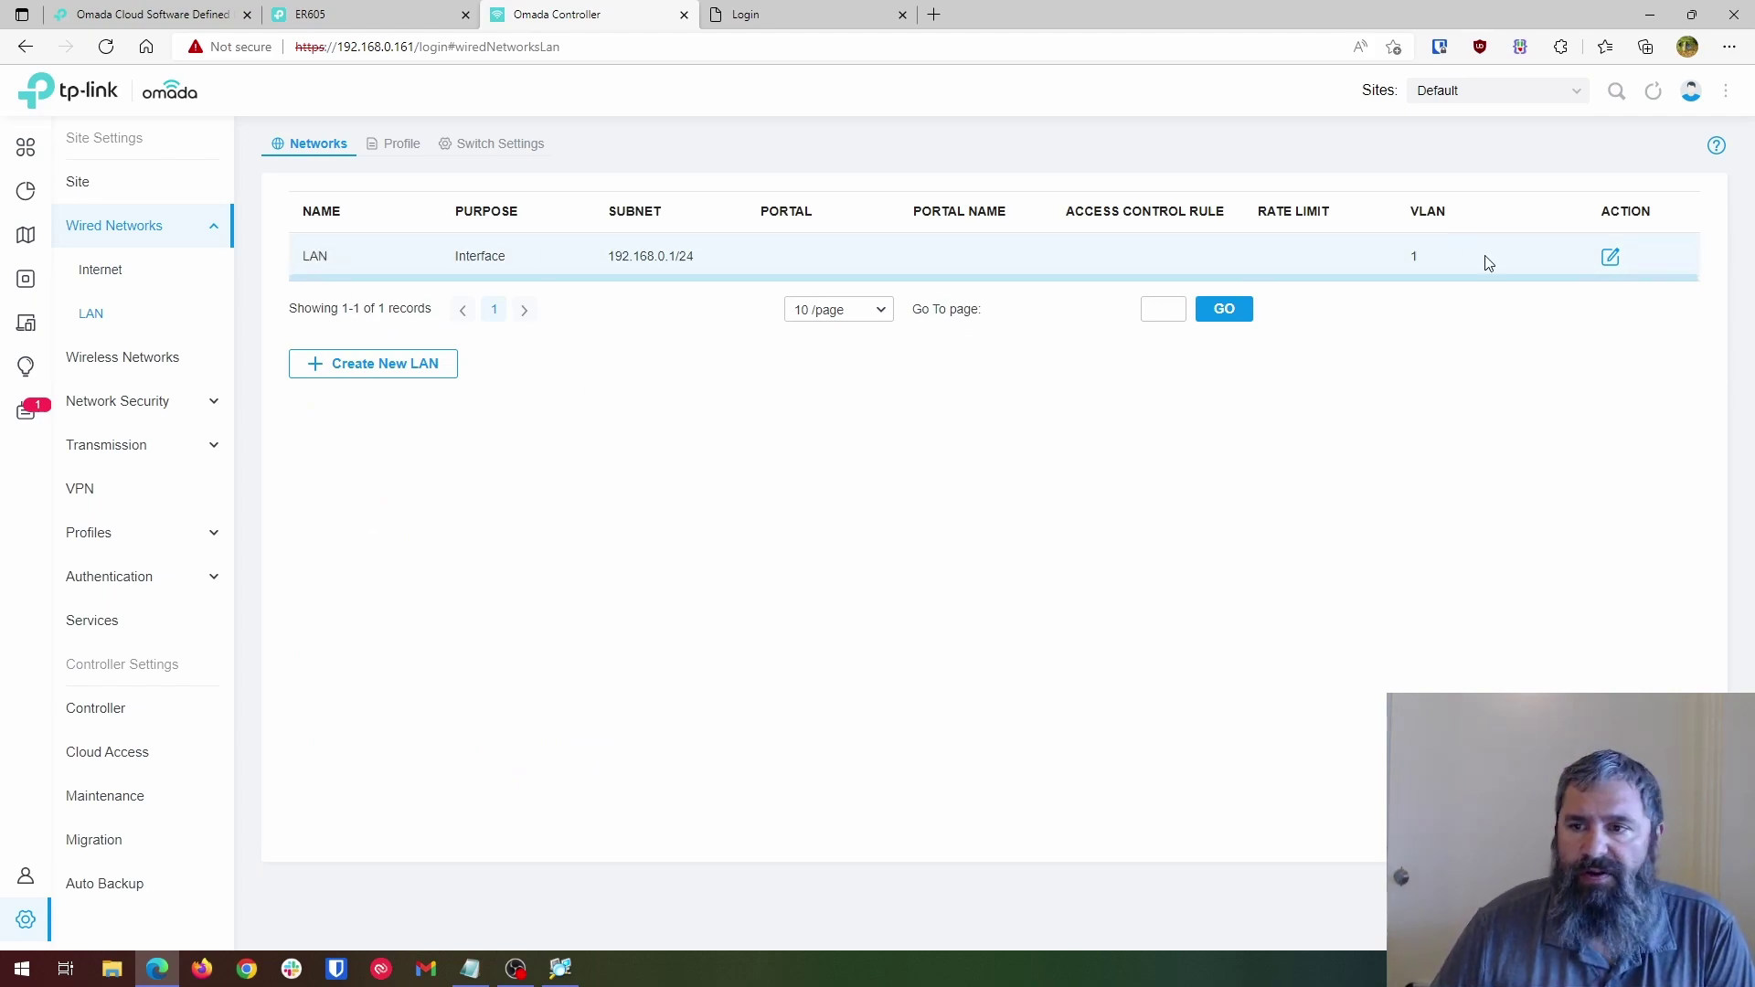
left_click(1611, 260)
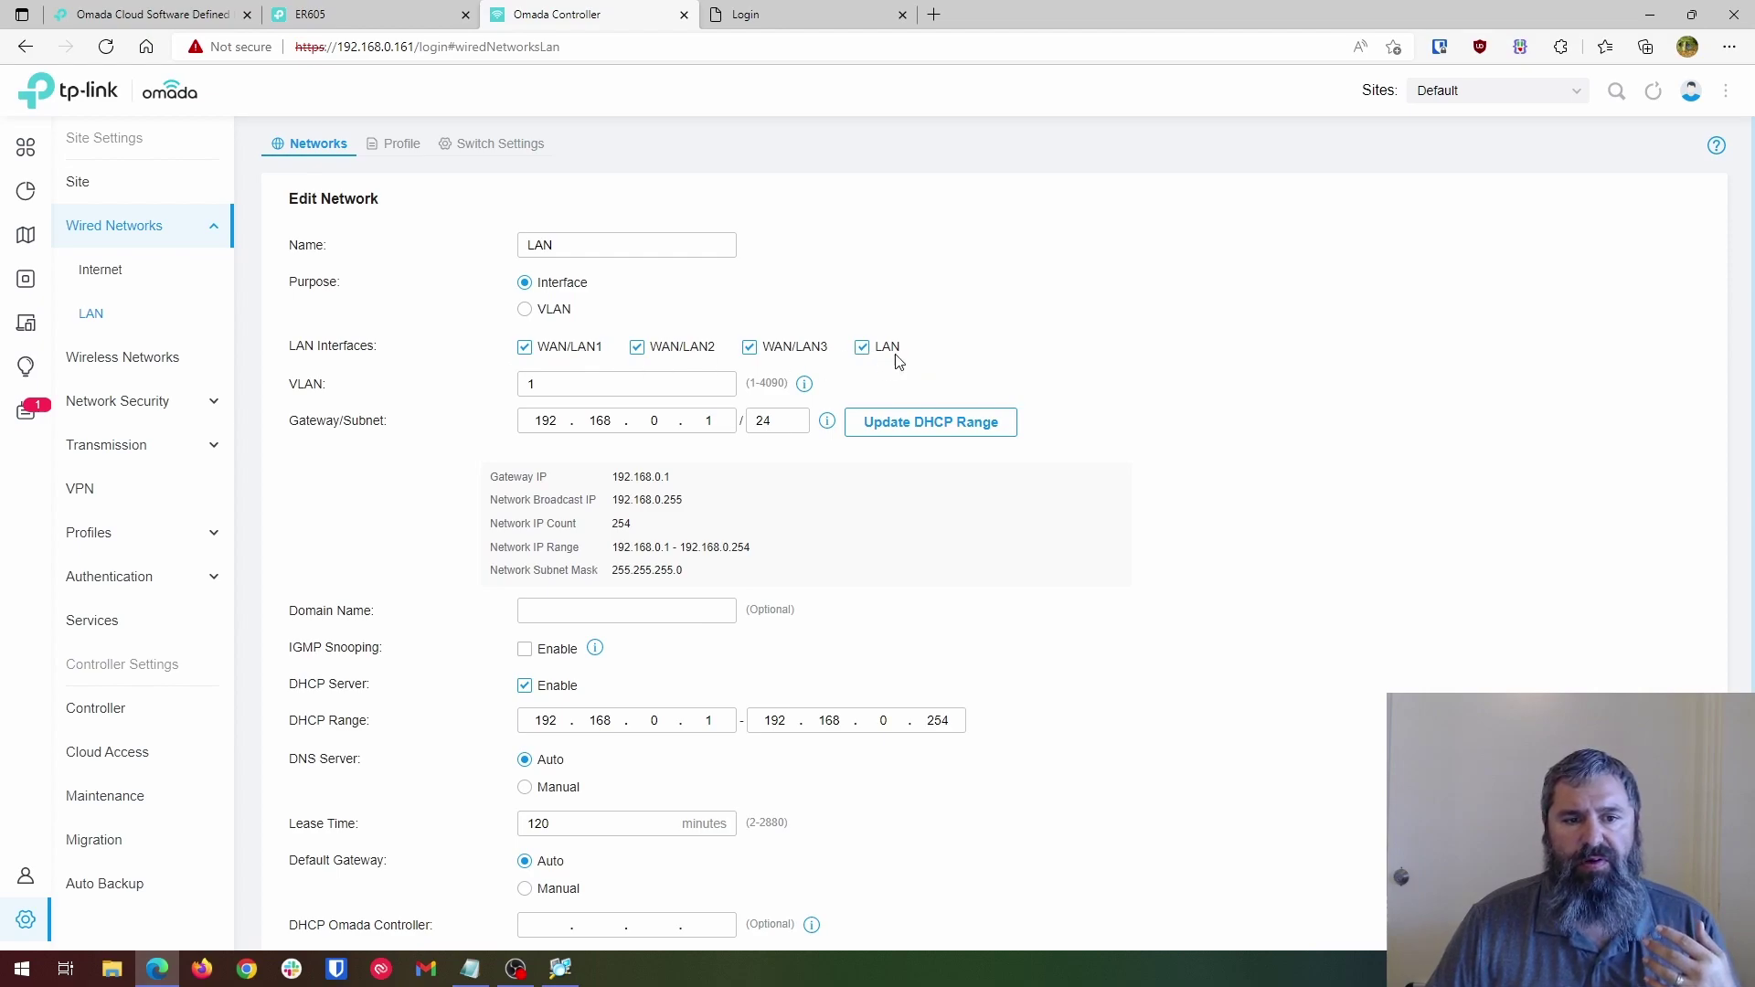
scroll(418, 406, "down", 1)
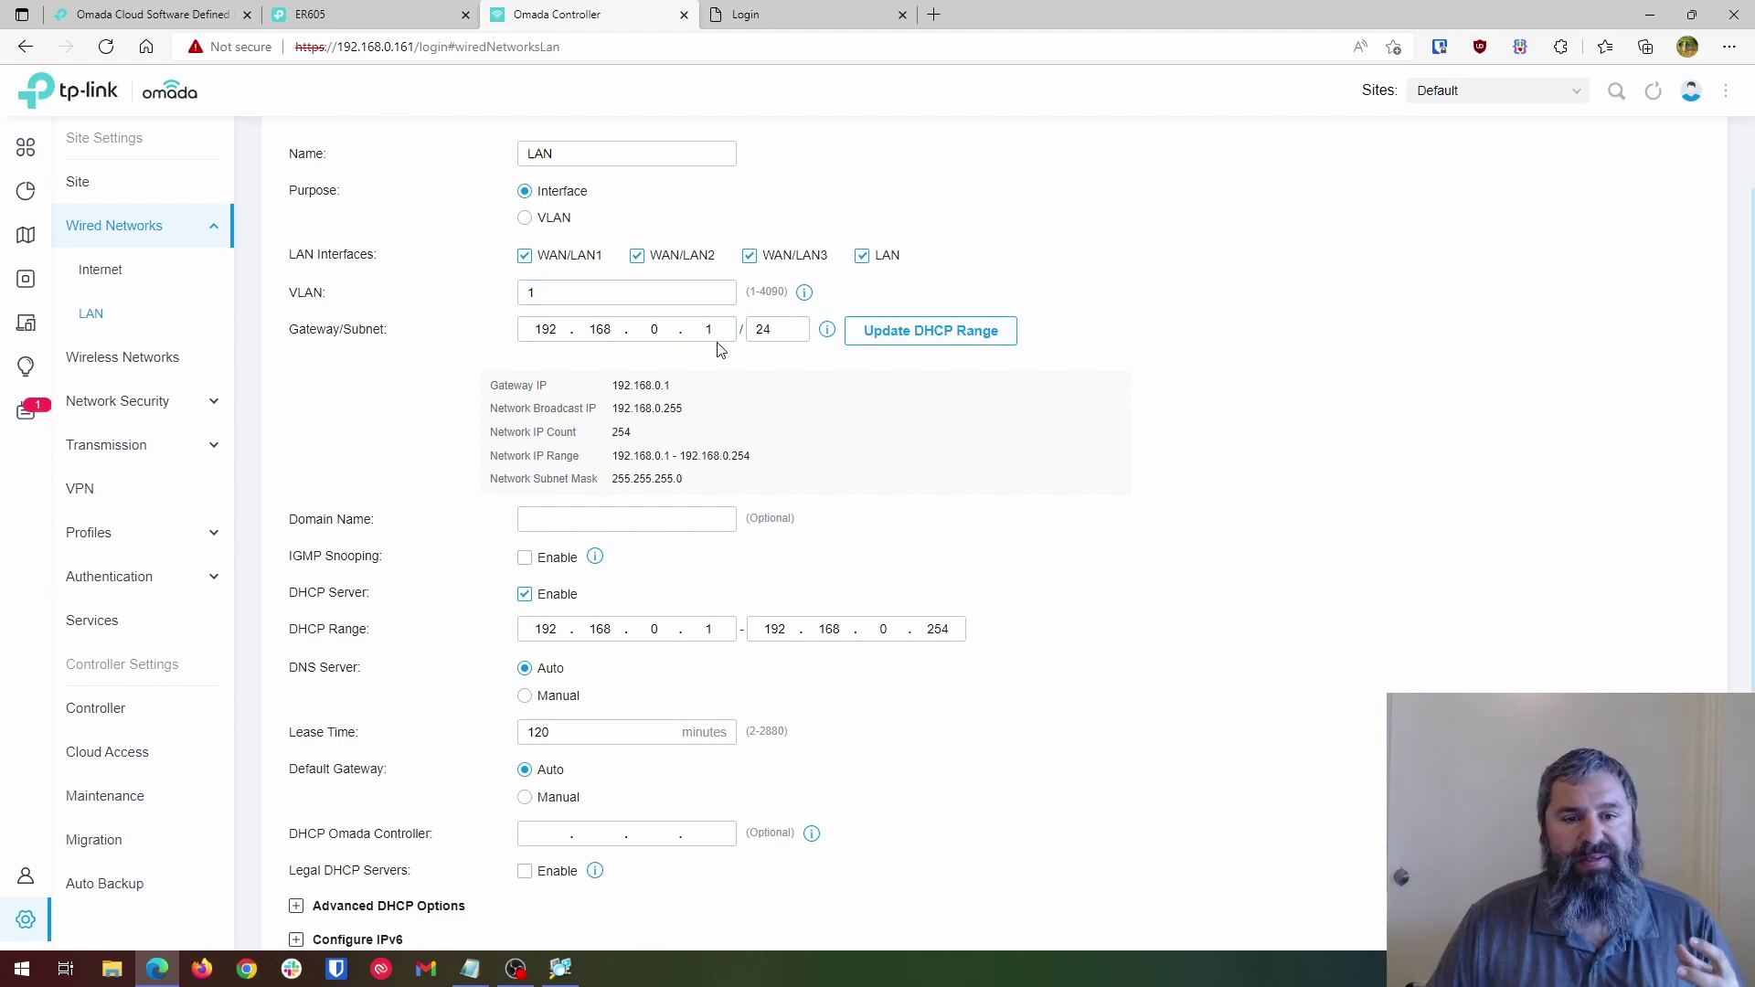
scroll(709, 356, "down", 1)
scroll(676, 557, "down", 1)
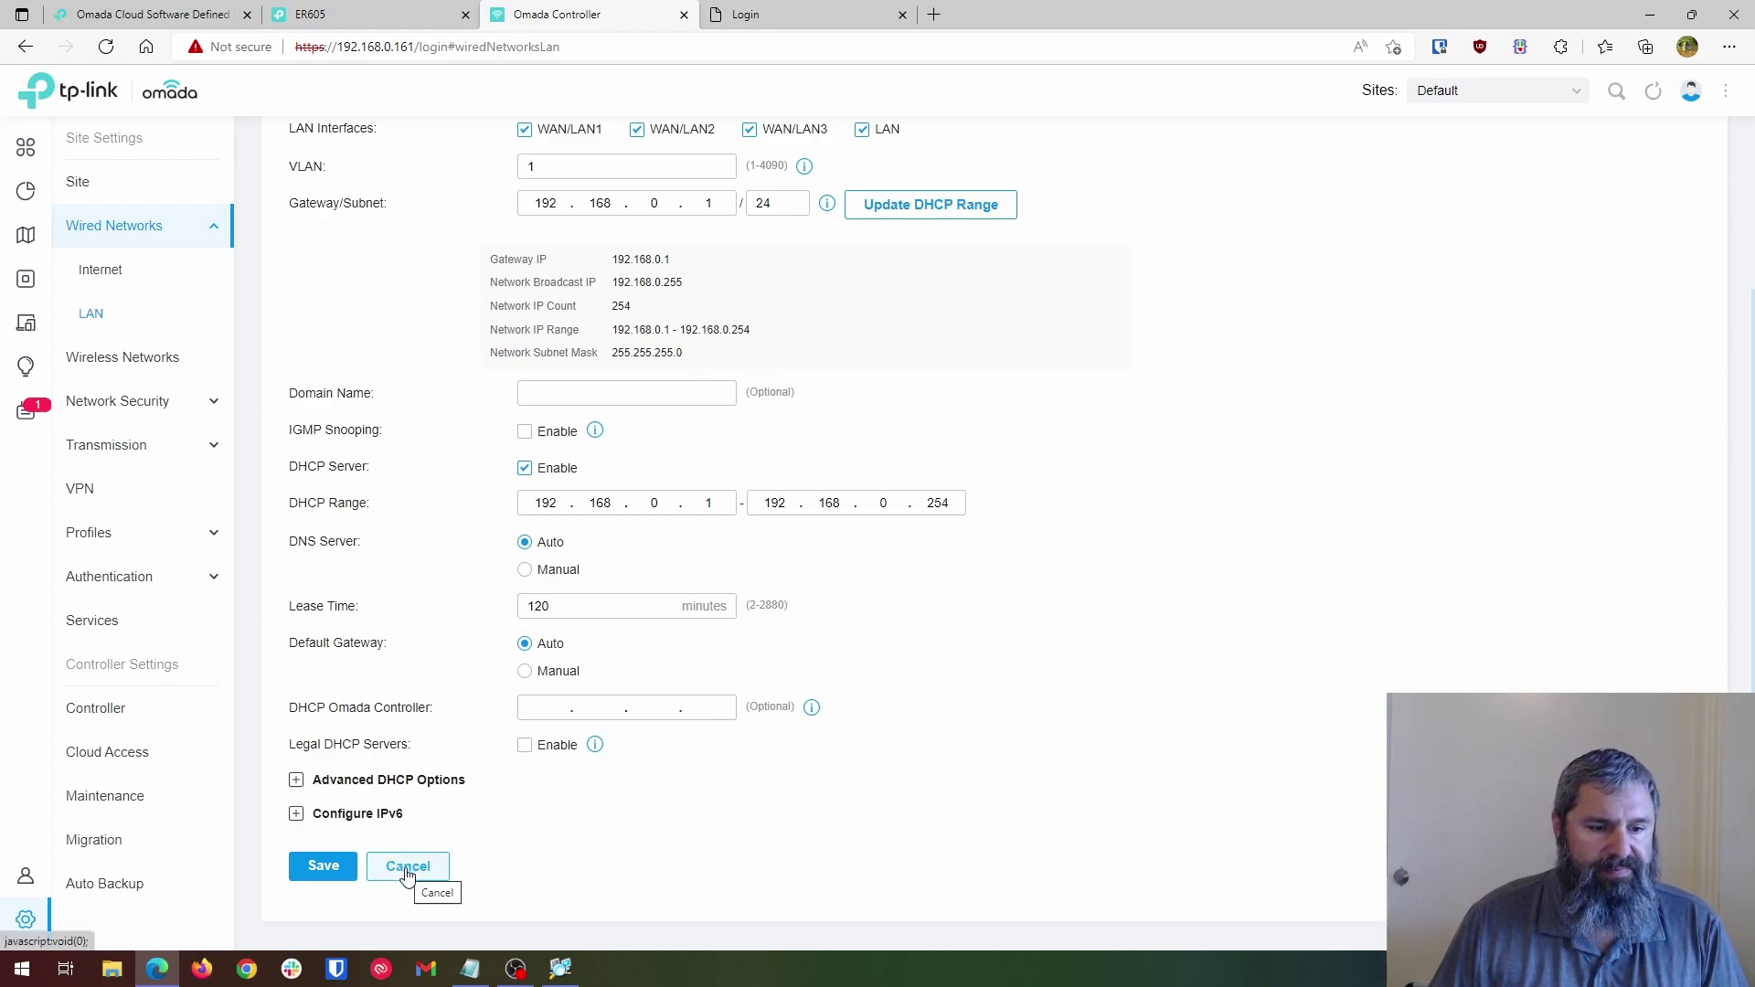
left_click(298, 780)
scroll(384, 741, "down", 2)
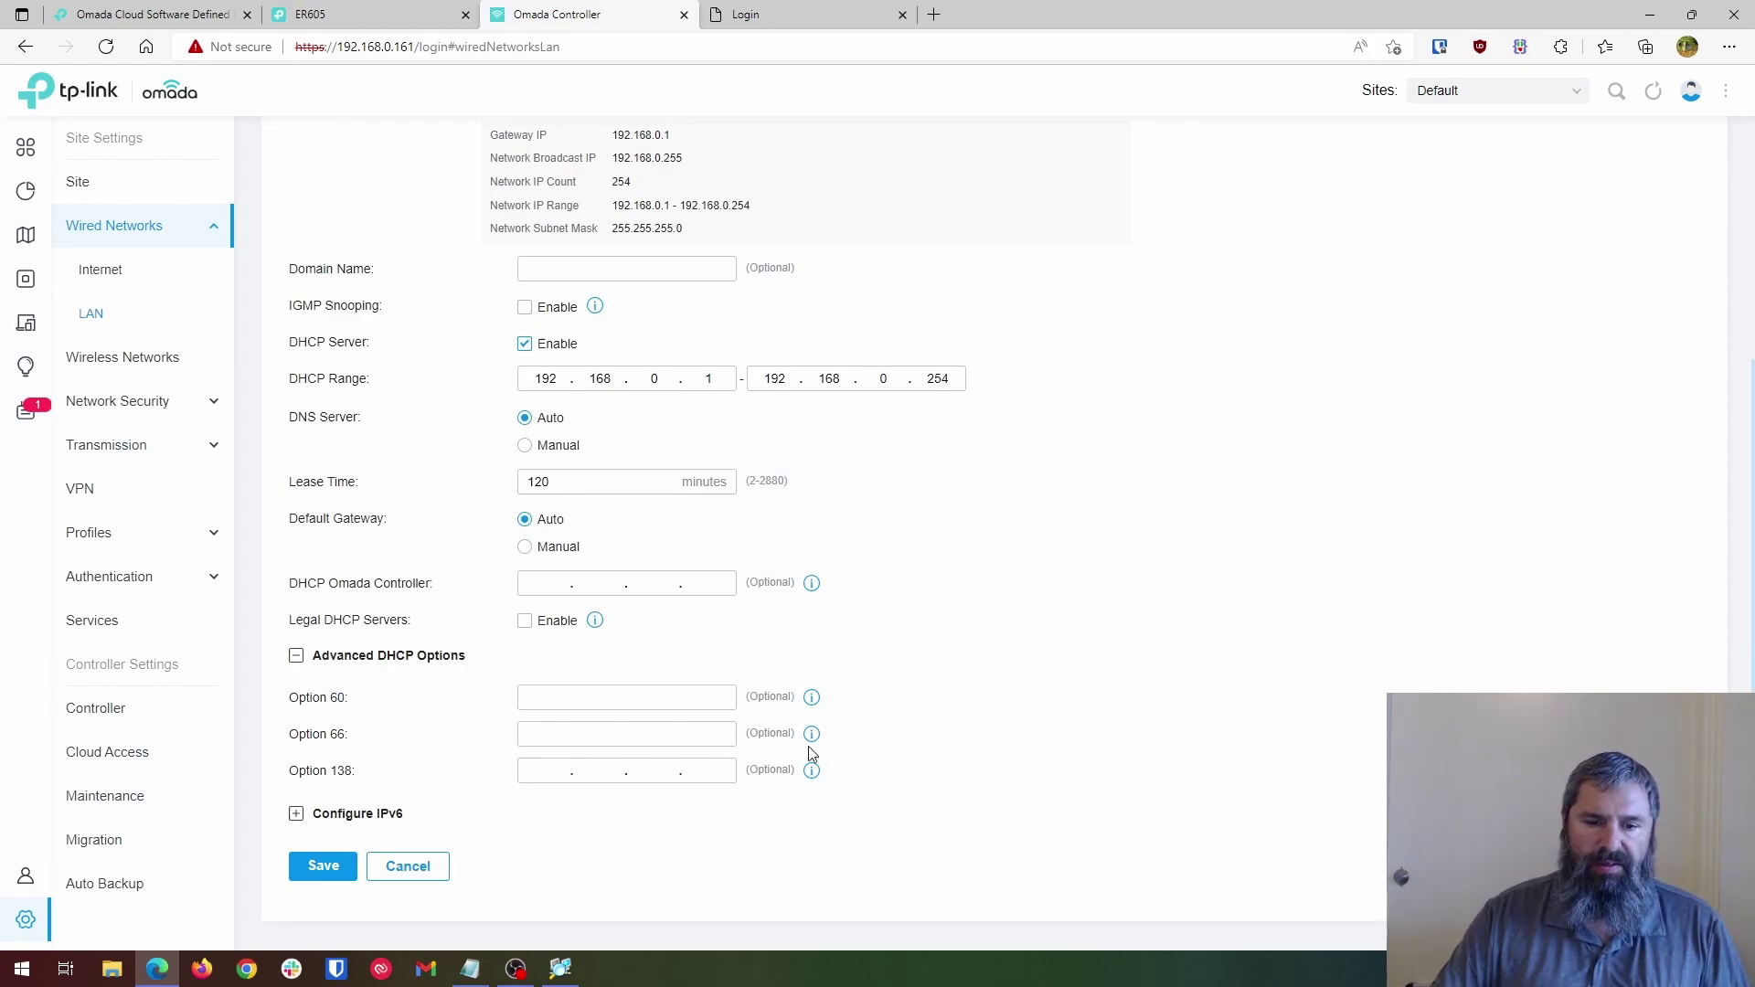
mouse_move(811, 745)
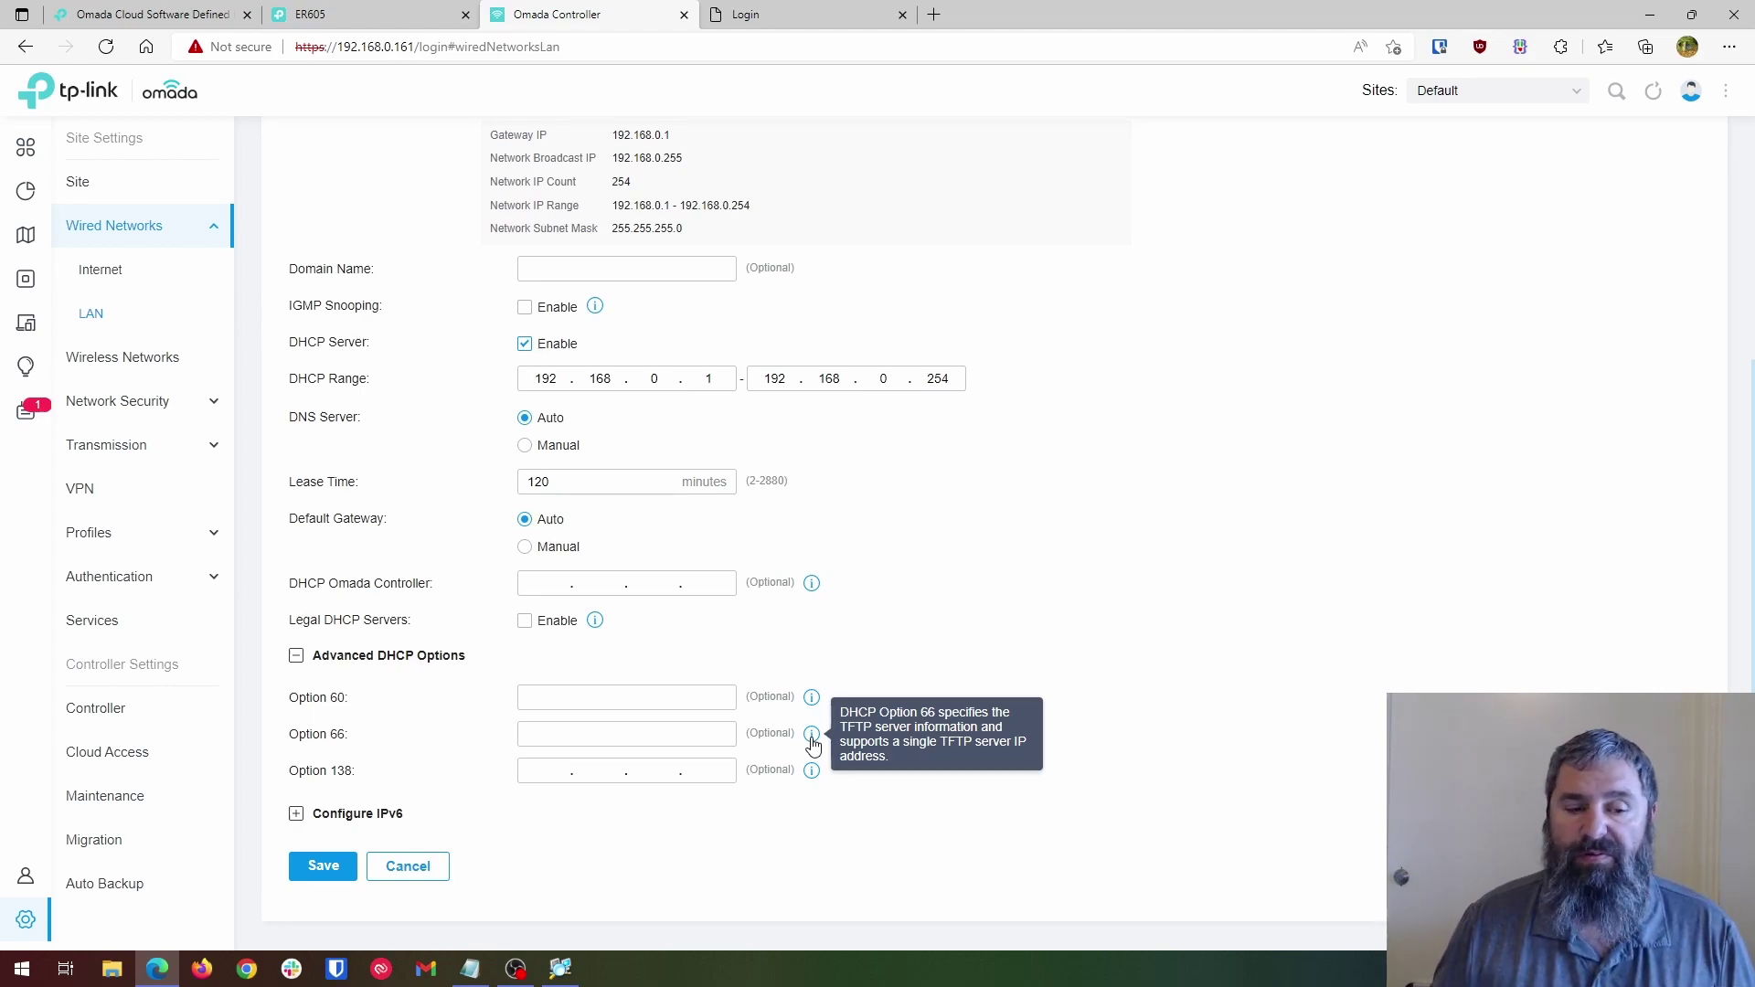
mouse_move(809, 780)
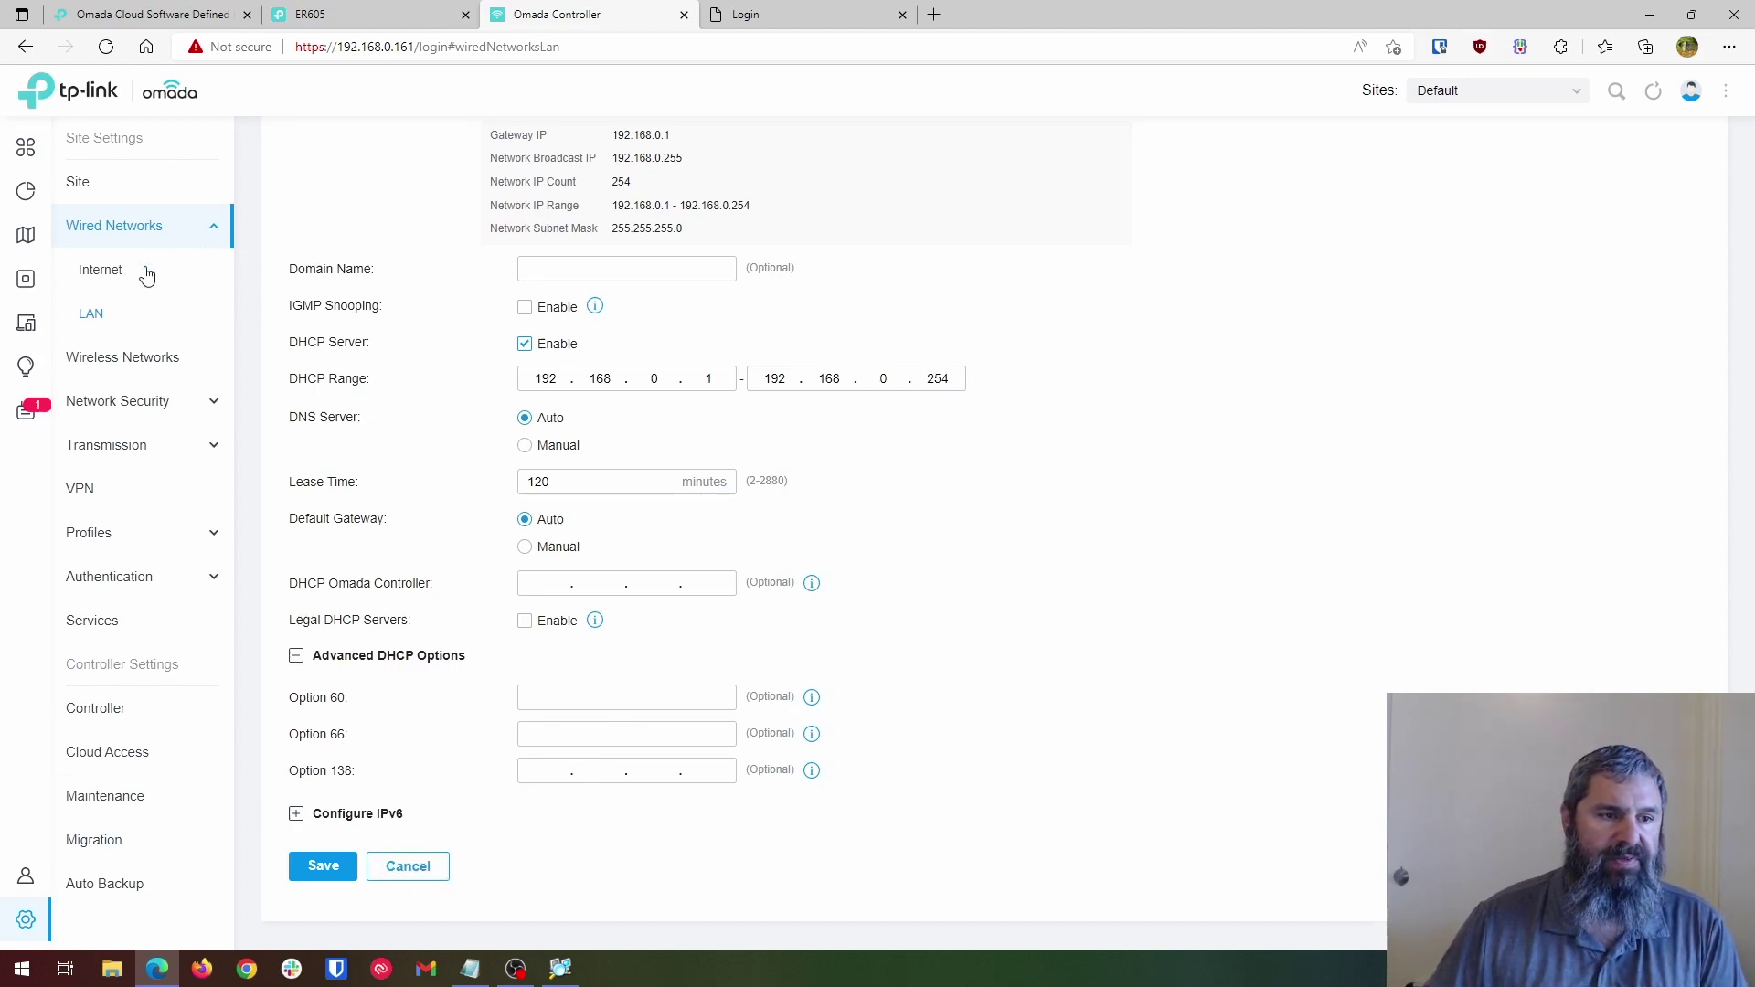
Open the edit form for the youtube-getmethegeek wireless network.
left_click(134, 363)
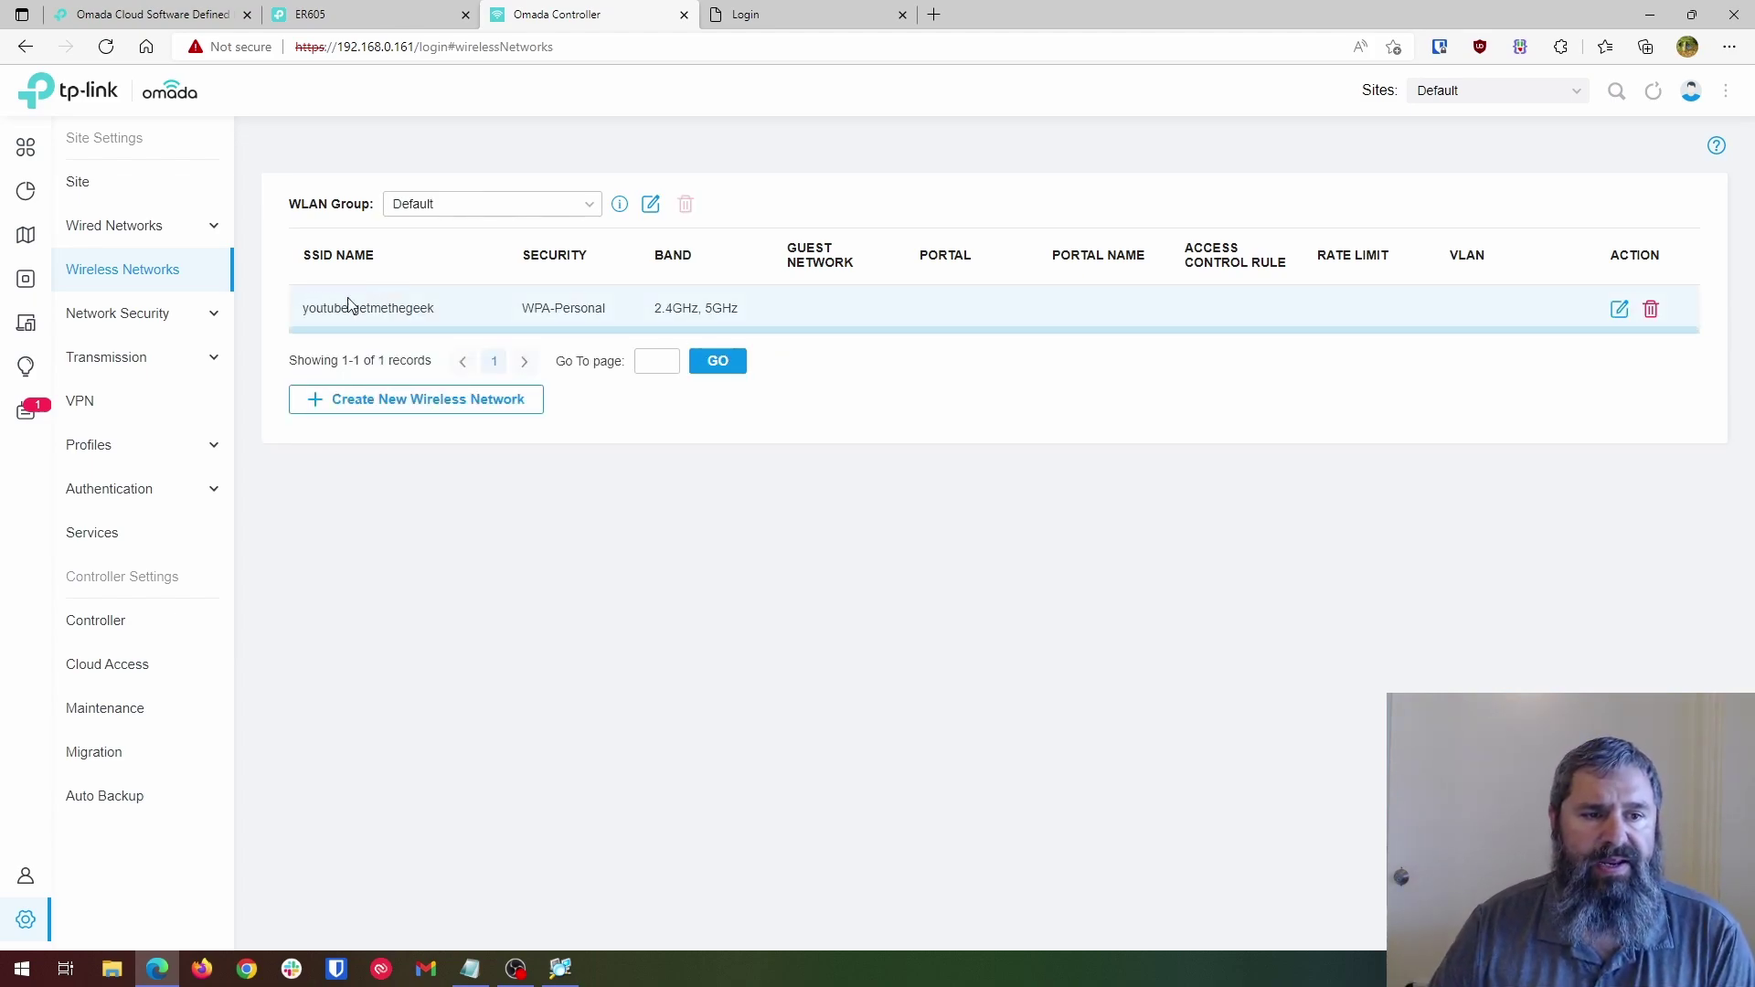
left_click(1619, 309)
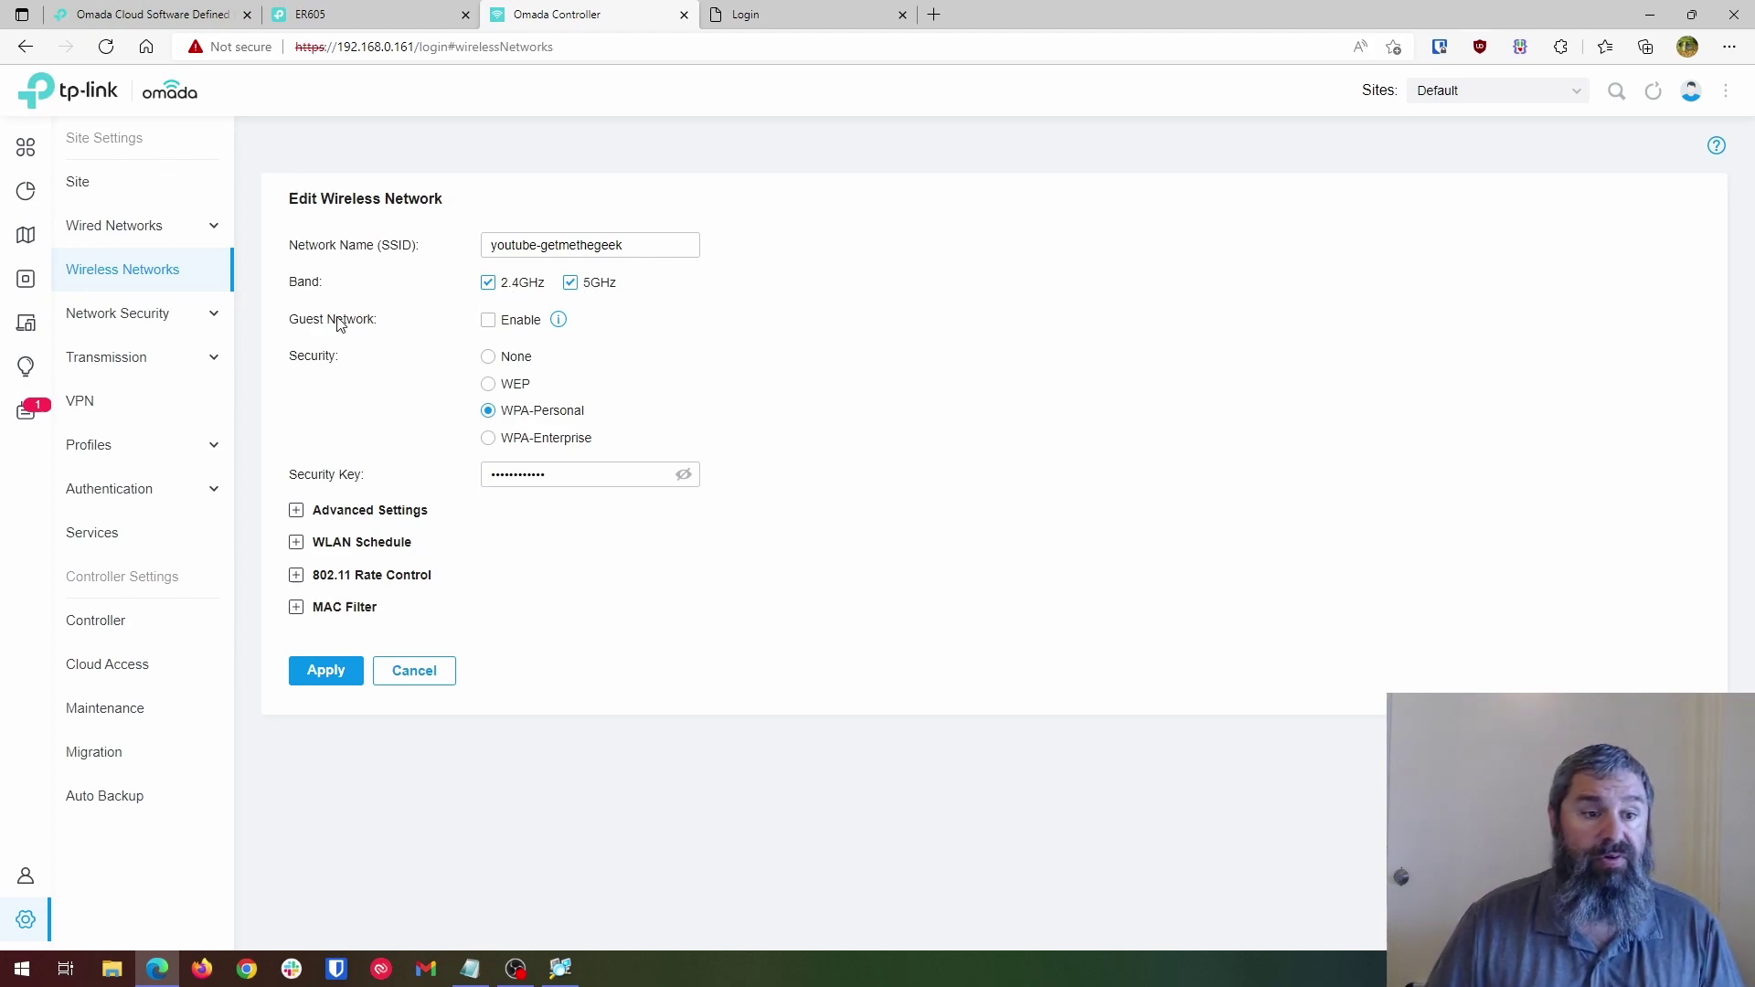
mouse_move(560, 323)
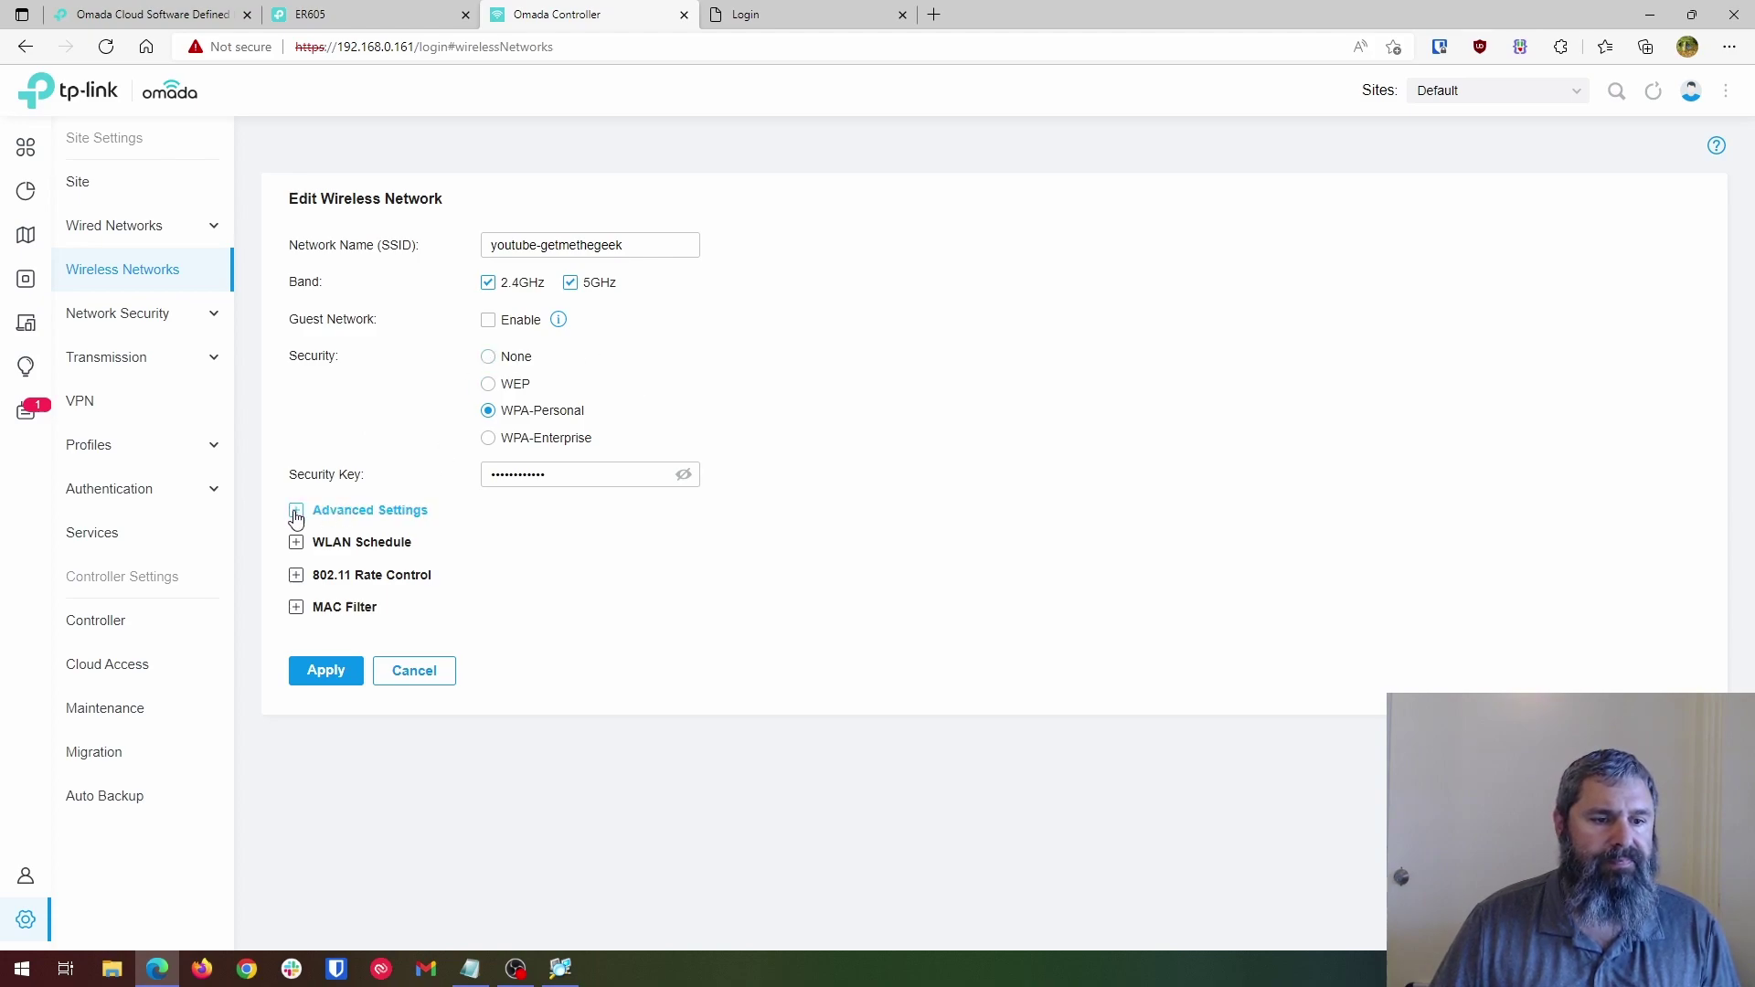
Review the ACL, URL Filtering, Attack Defense and Firewall security settings.
left_click(149, 315)
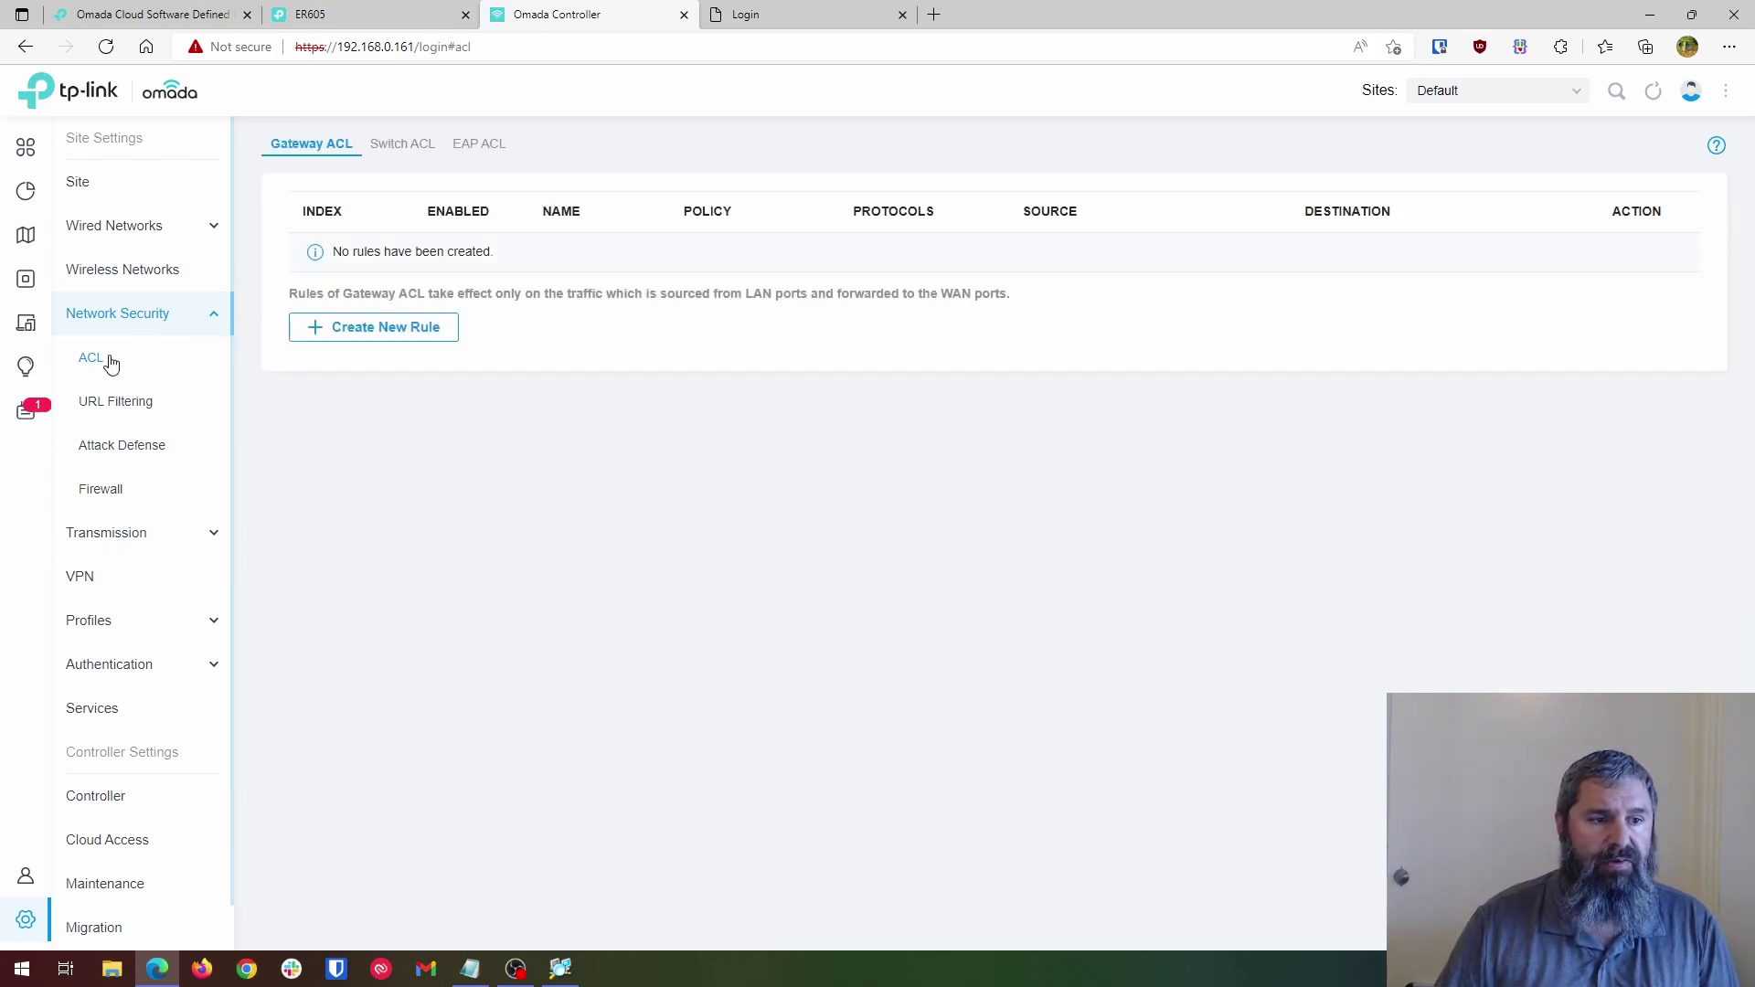
left_click(123, 411)
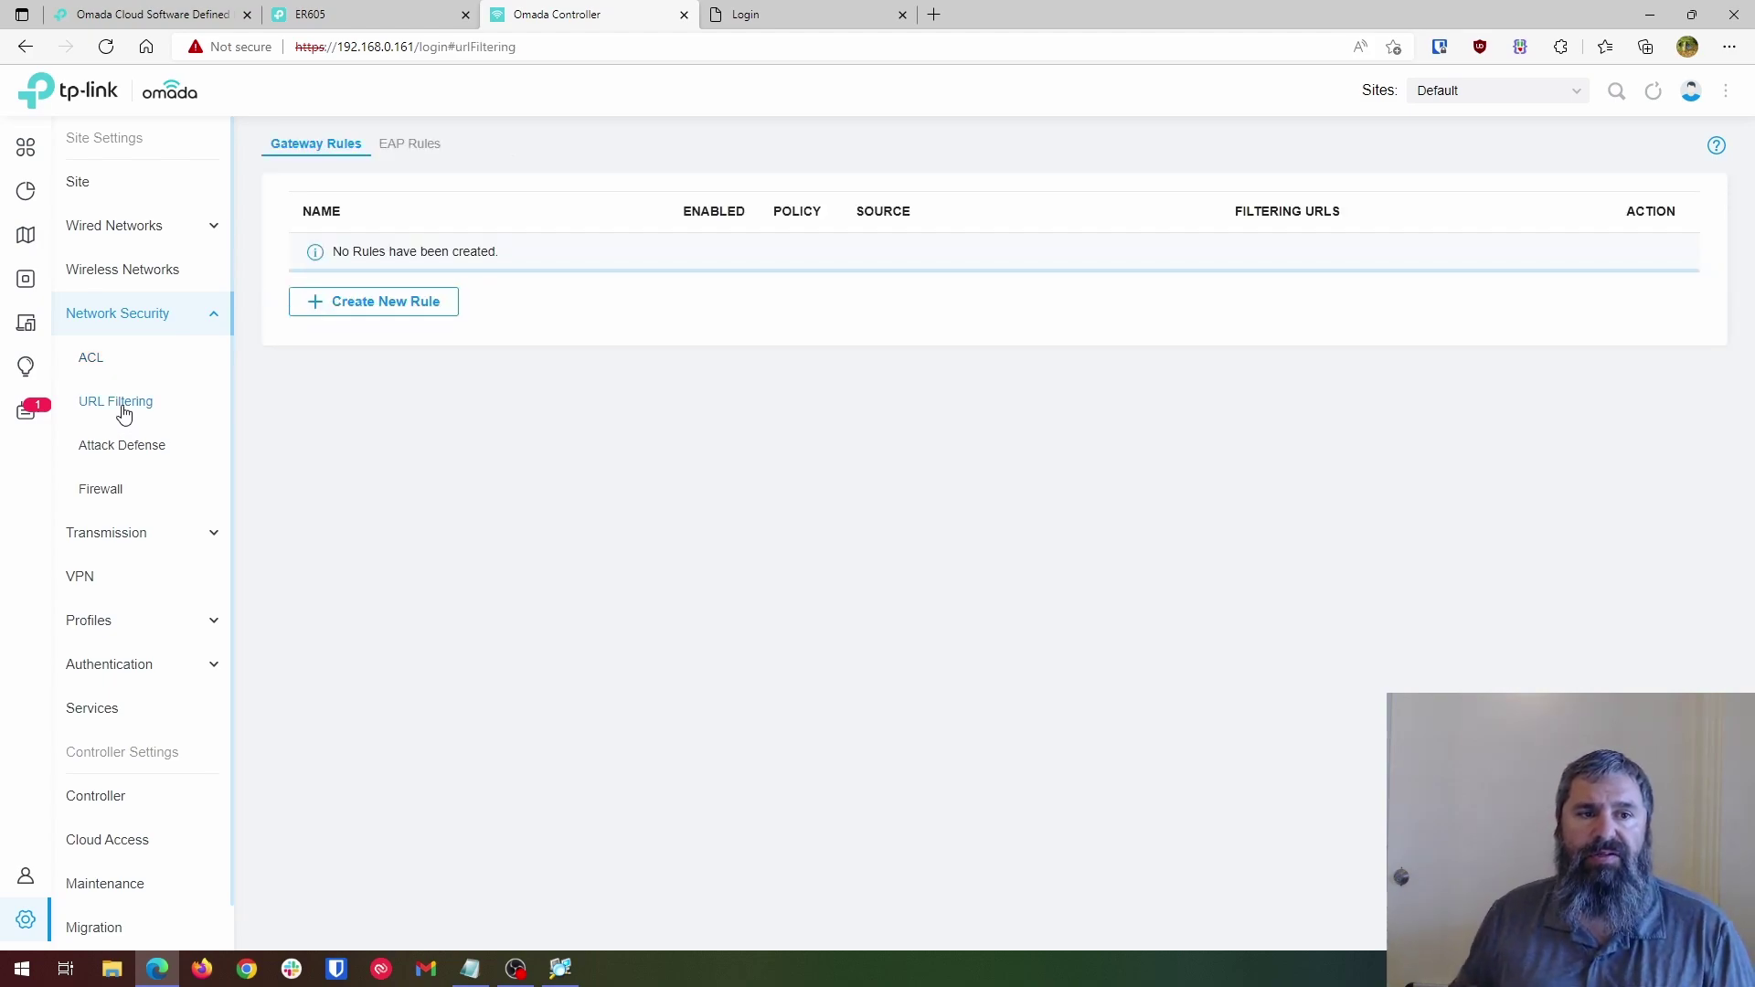
left_click(142, 448)
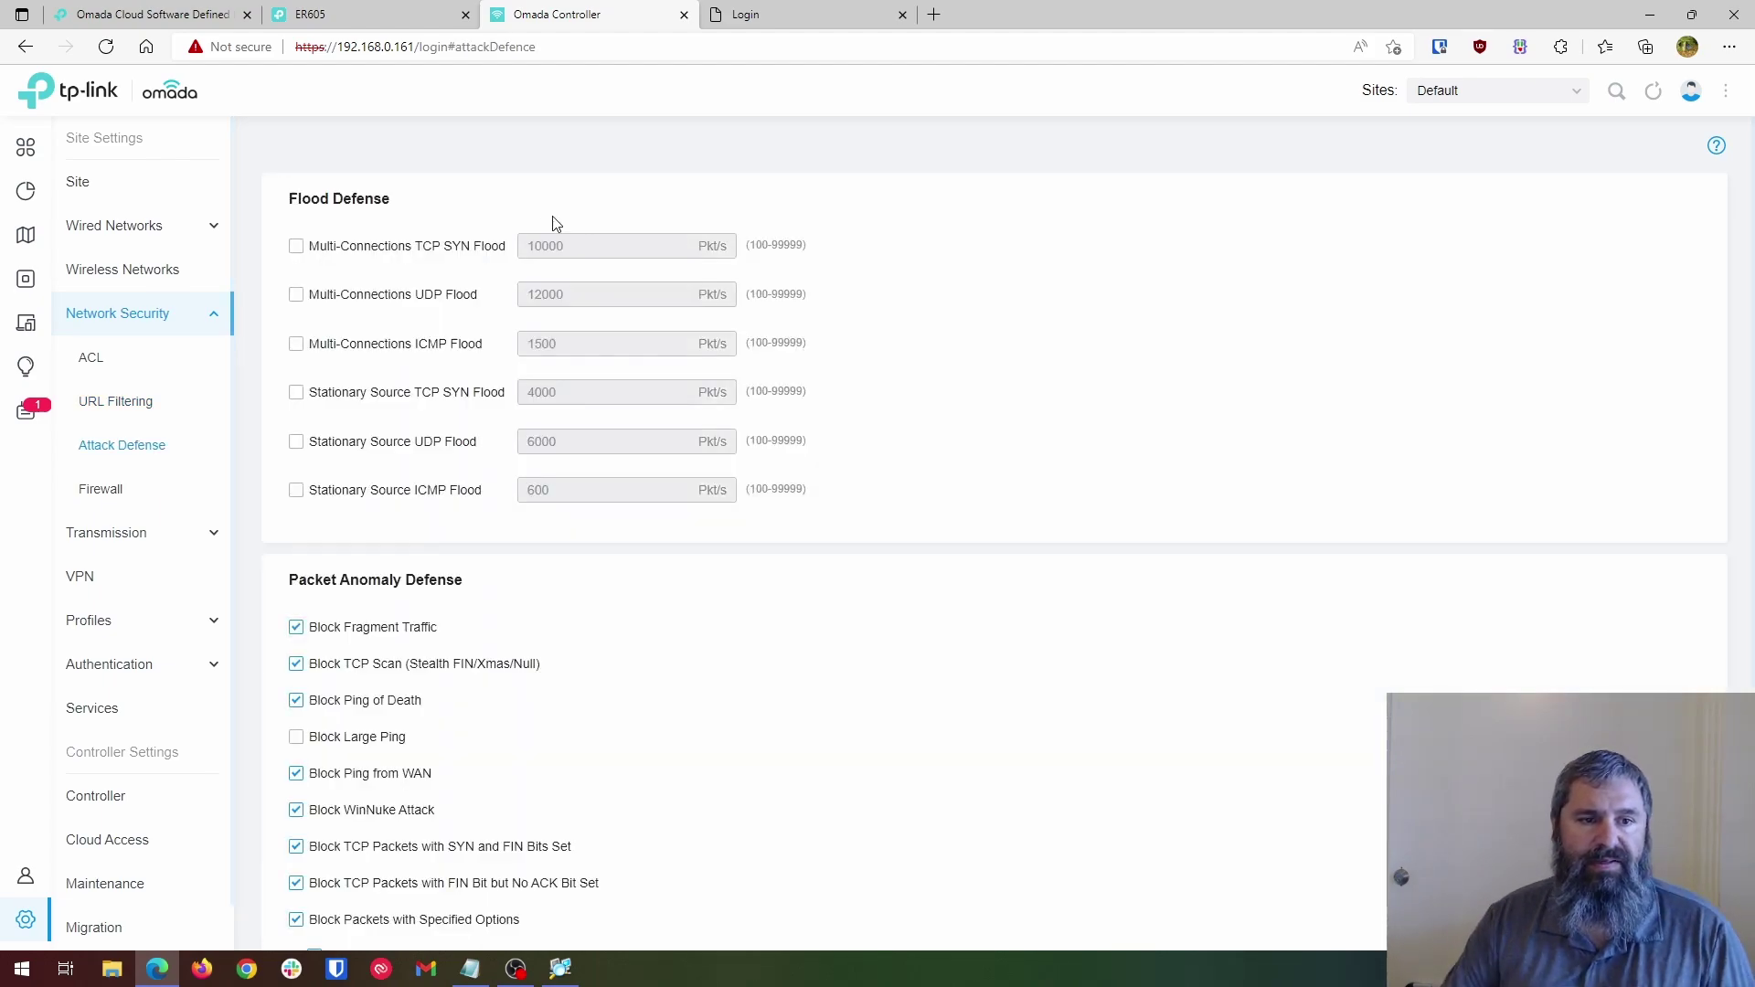
scroll(485, 439, "down", 3)
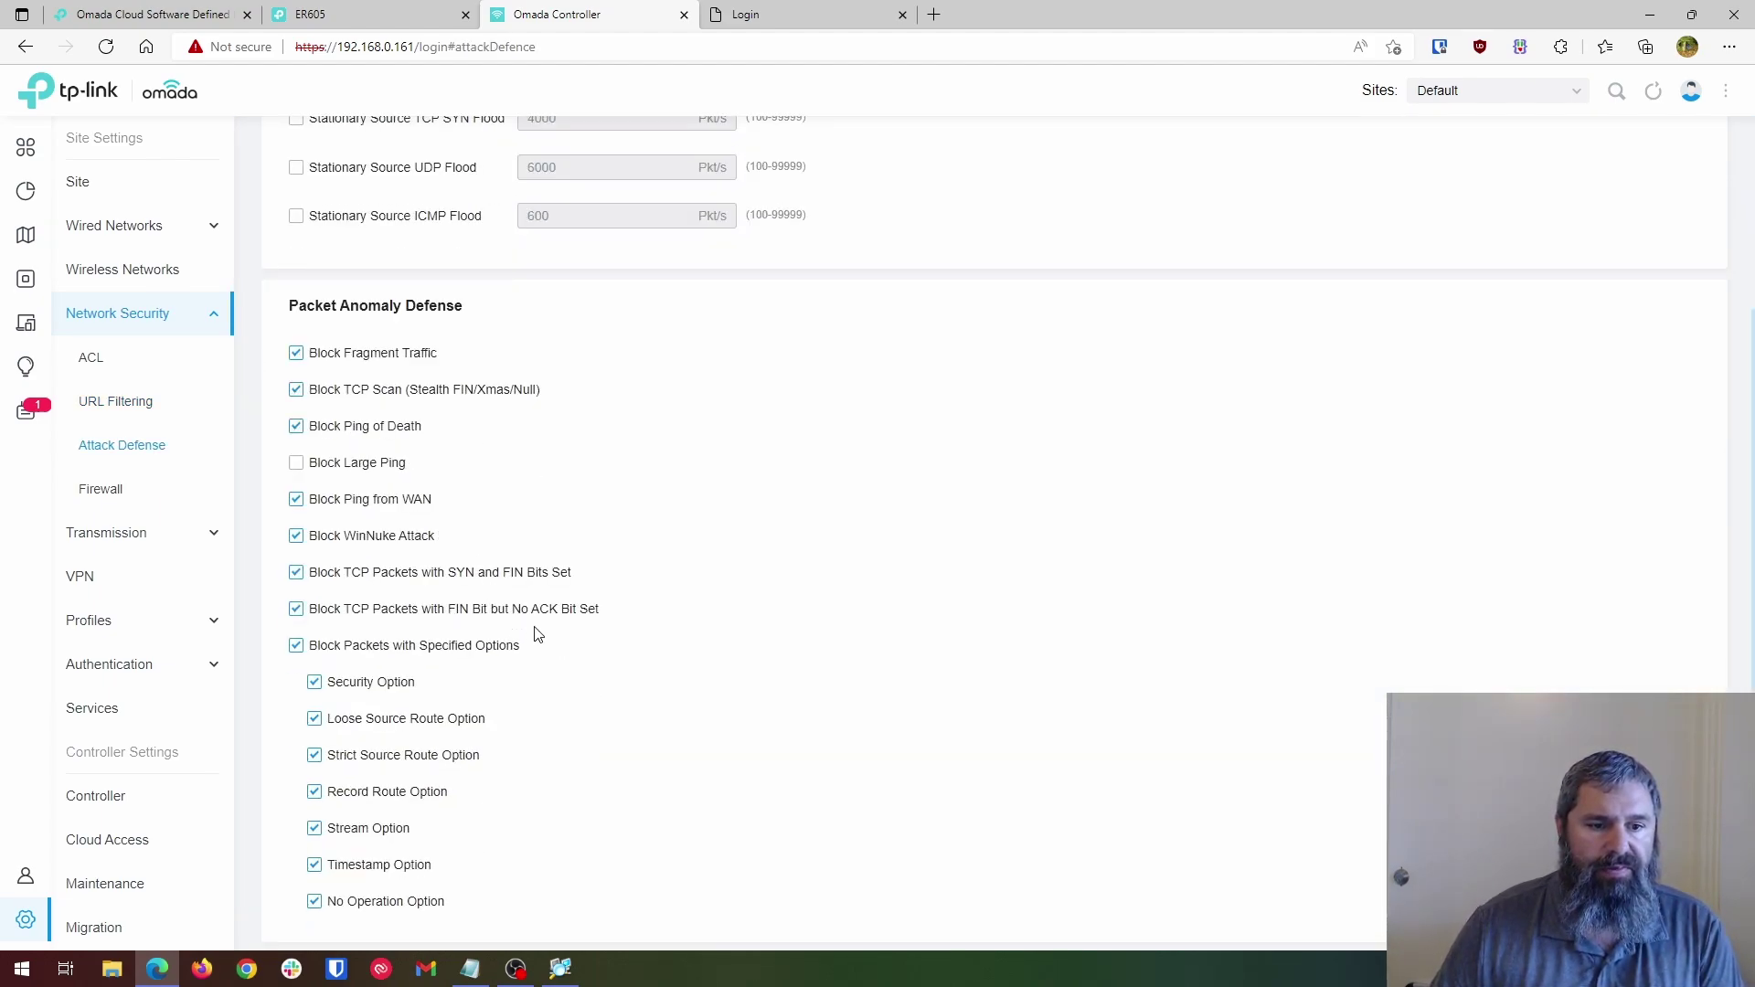
scroll(526, 667, "down", 1)
scroll(534, 724, "up", 4)
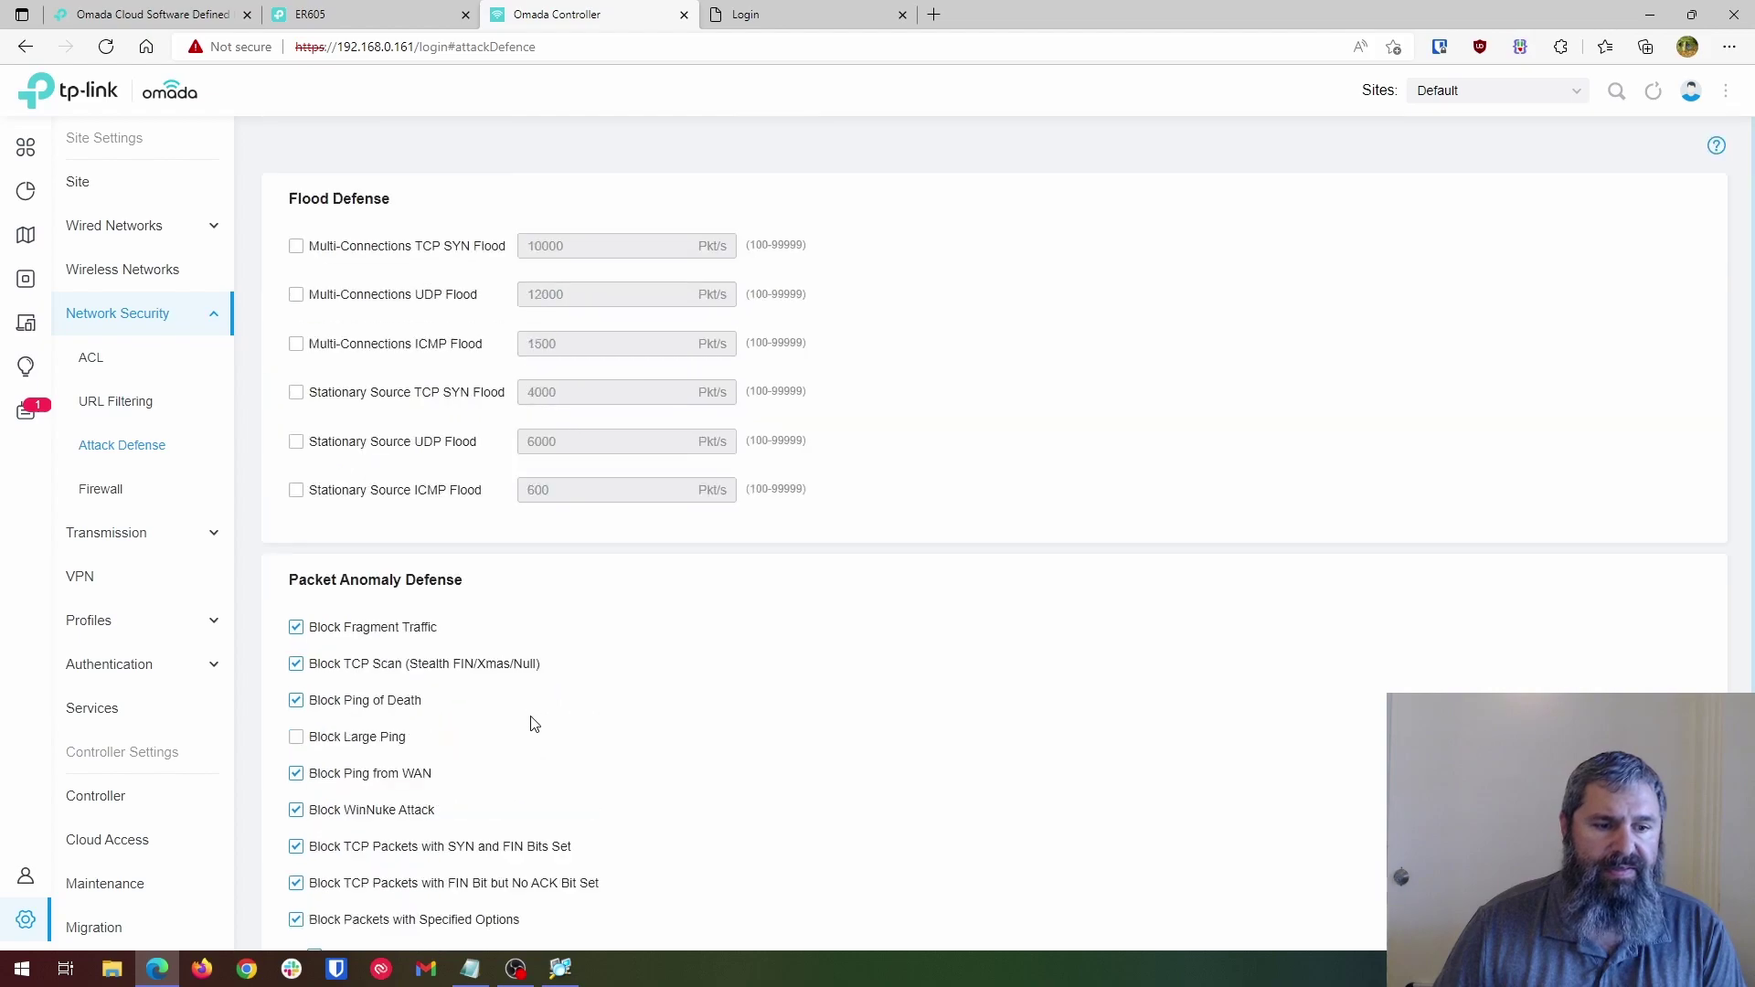
left_click(99, 494)
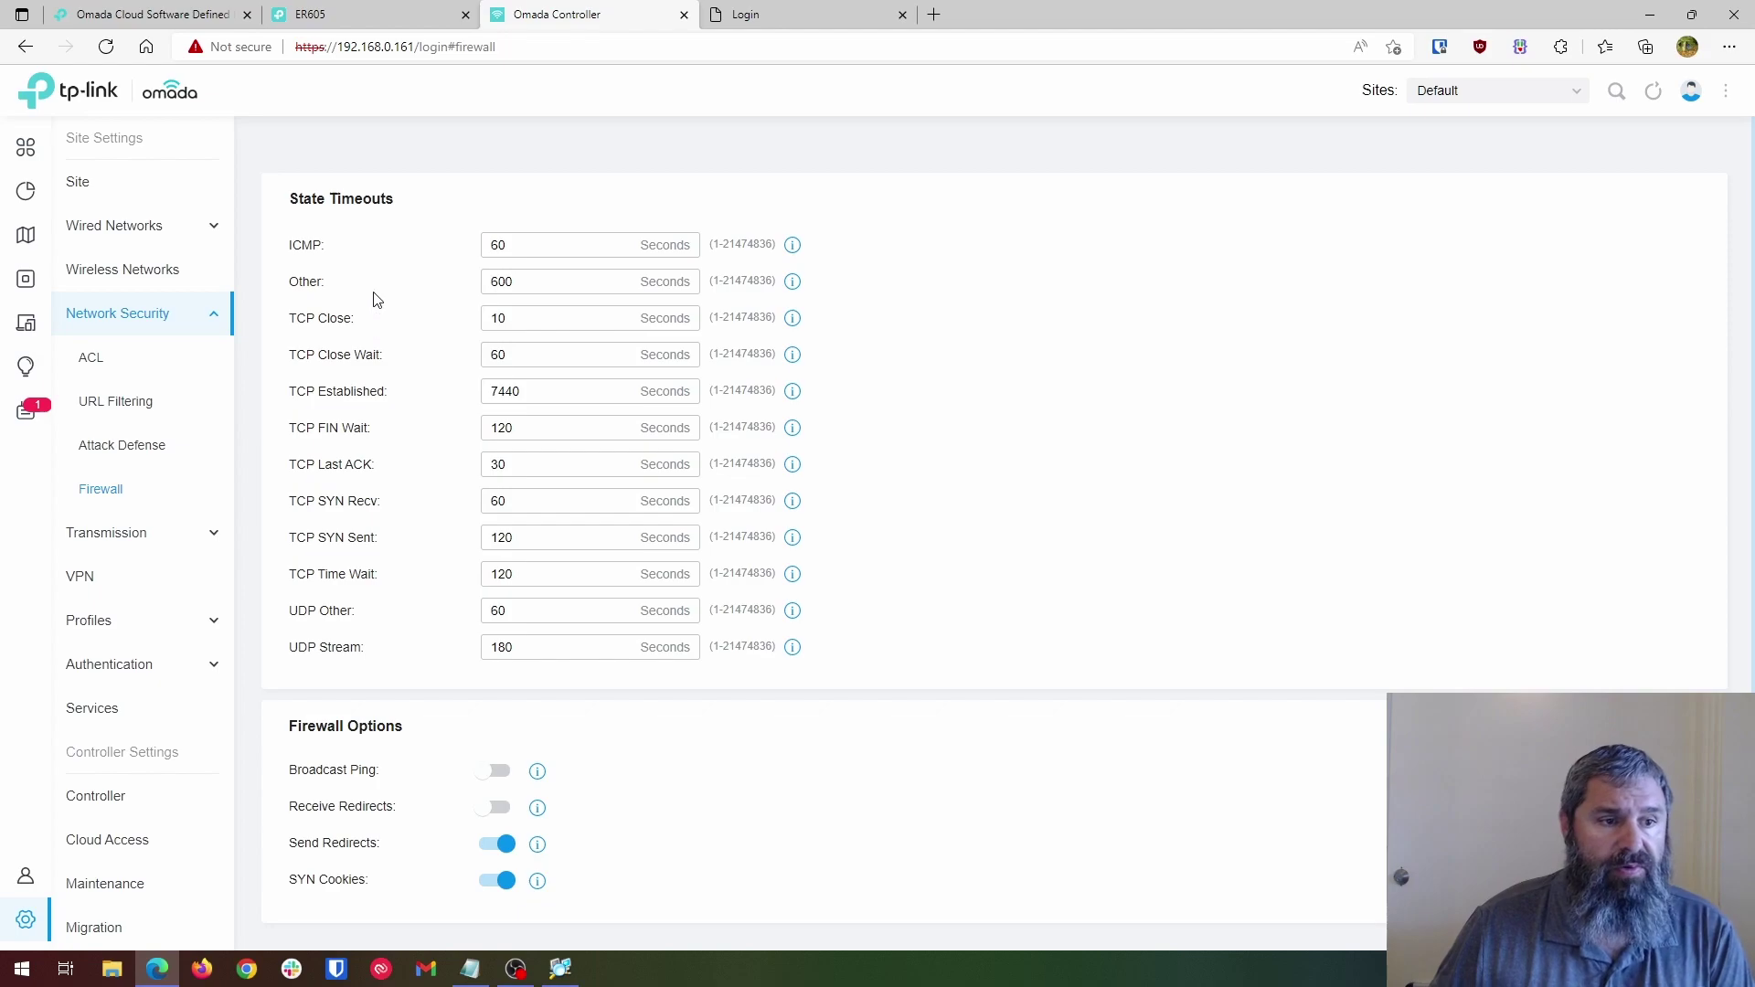
scroll(382, 402, "down", 1)
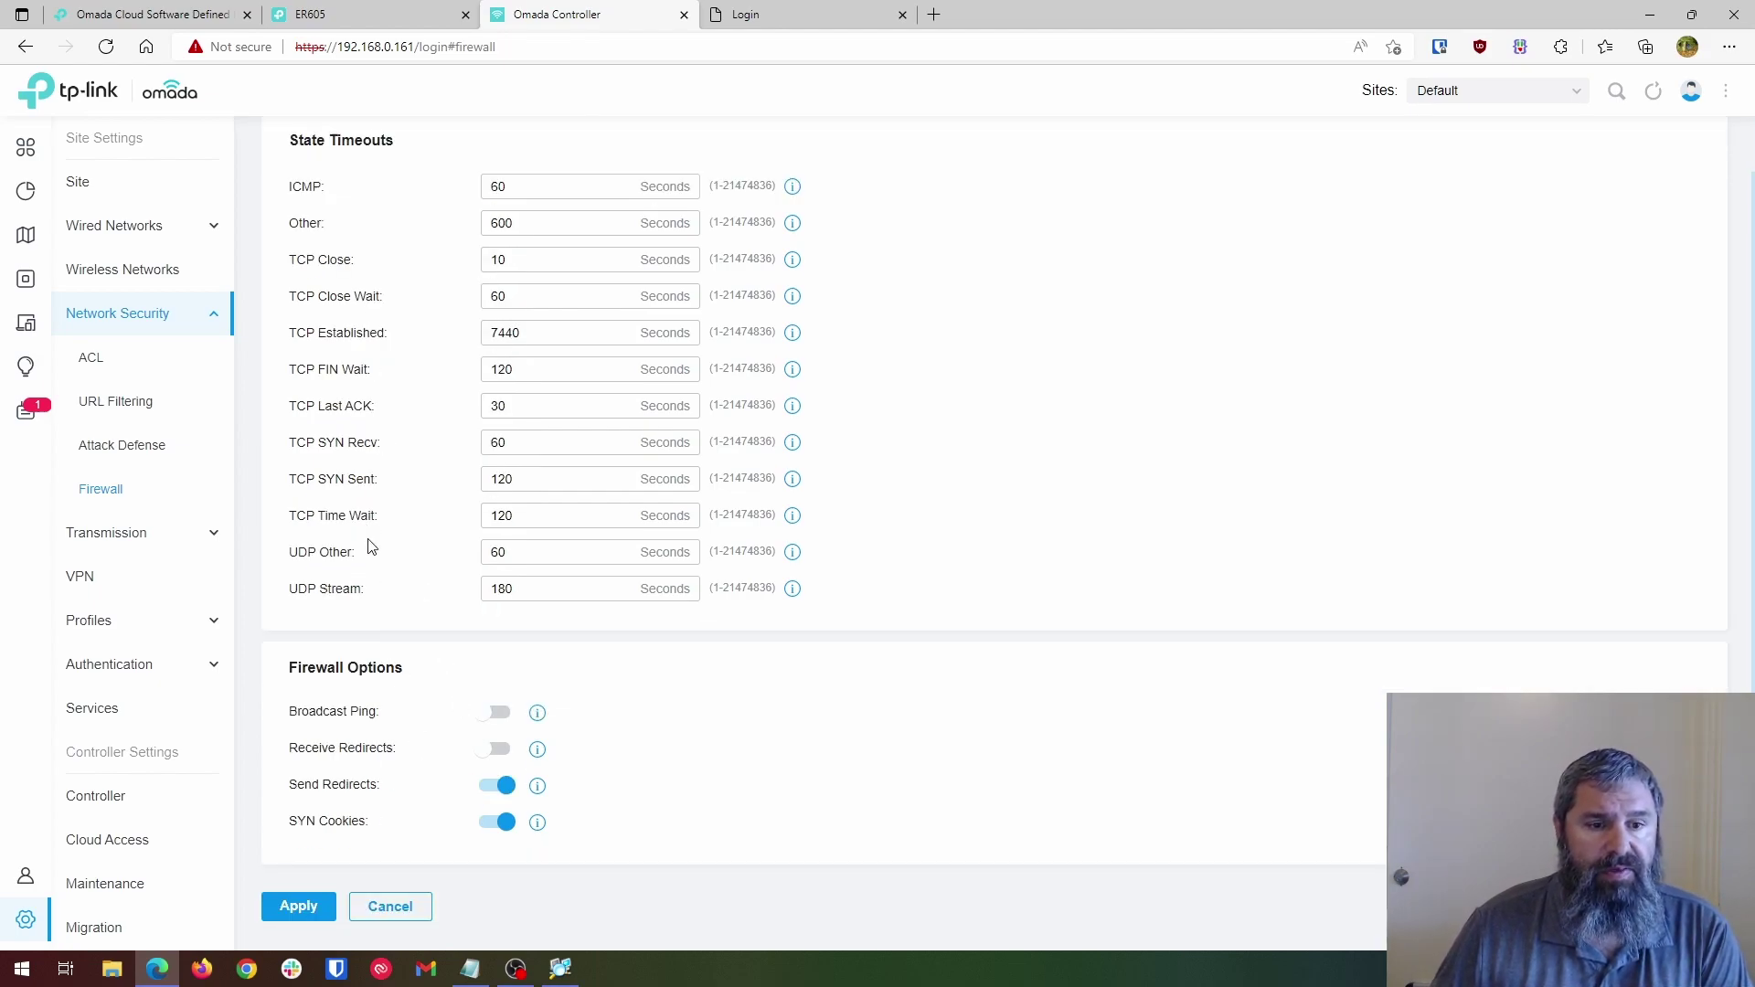
scroll(381, 561, "up", 1)
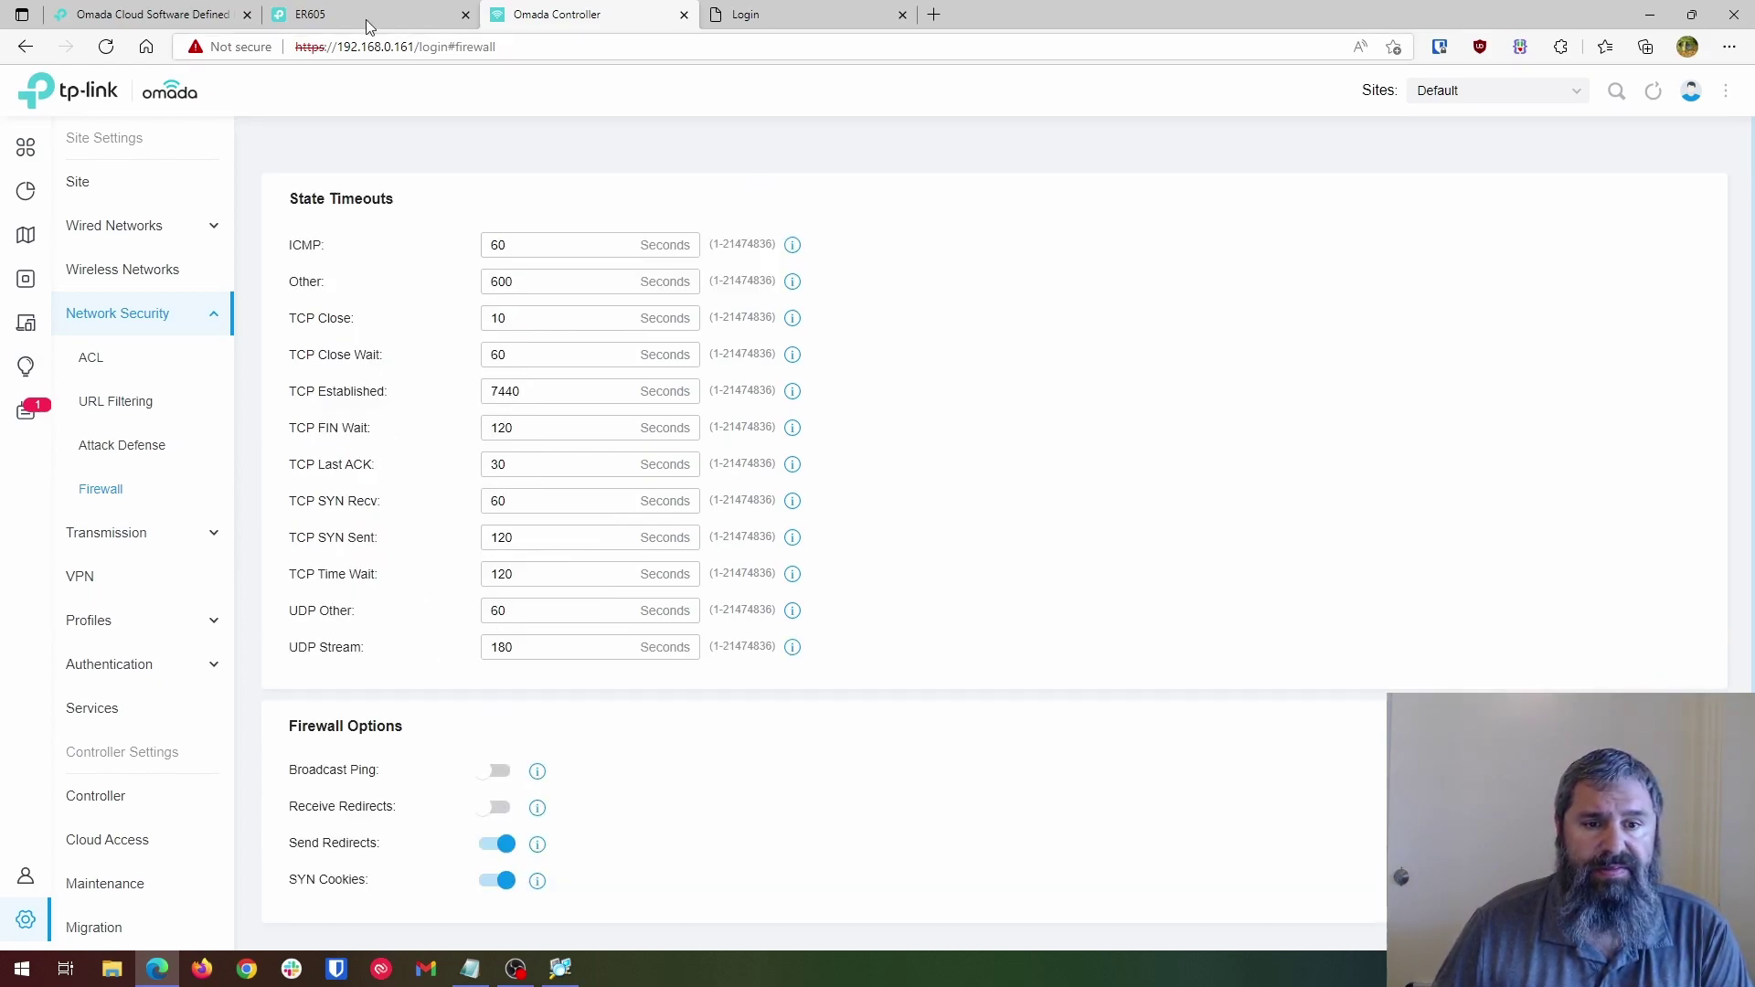
Check the Routing settings, then the VPN section's empty VPN User list.
left_click(127, 539)
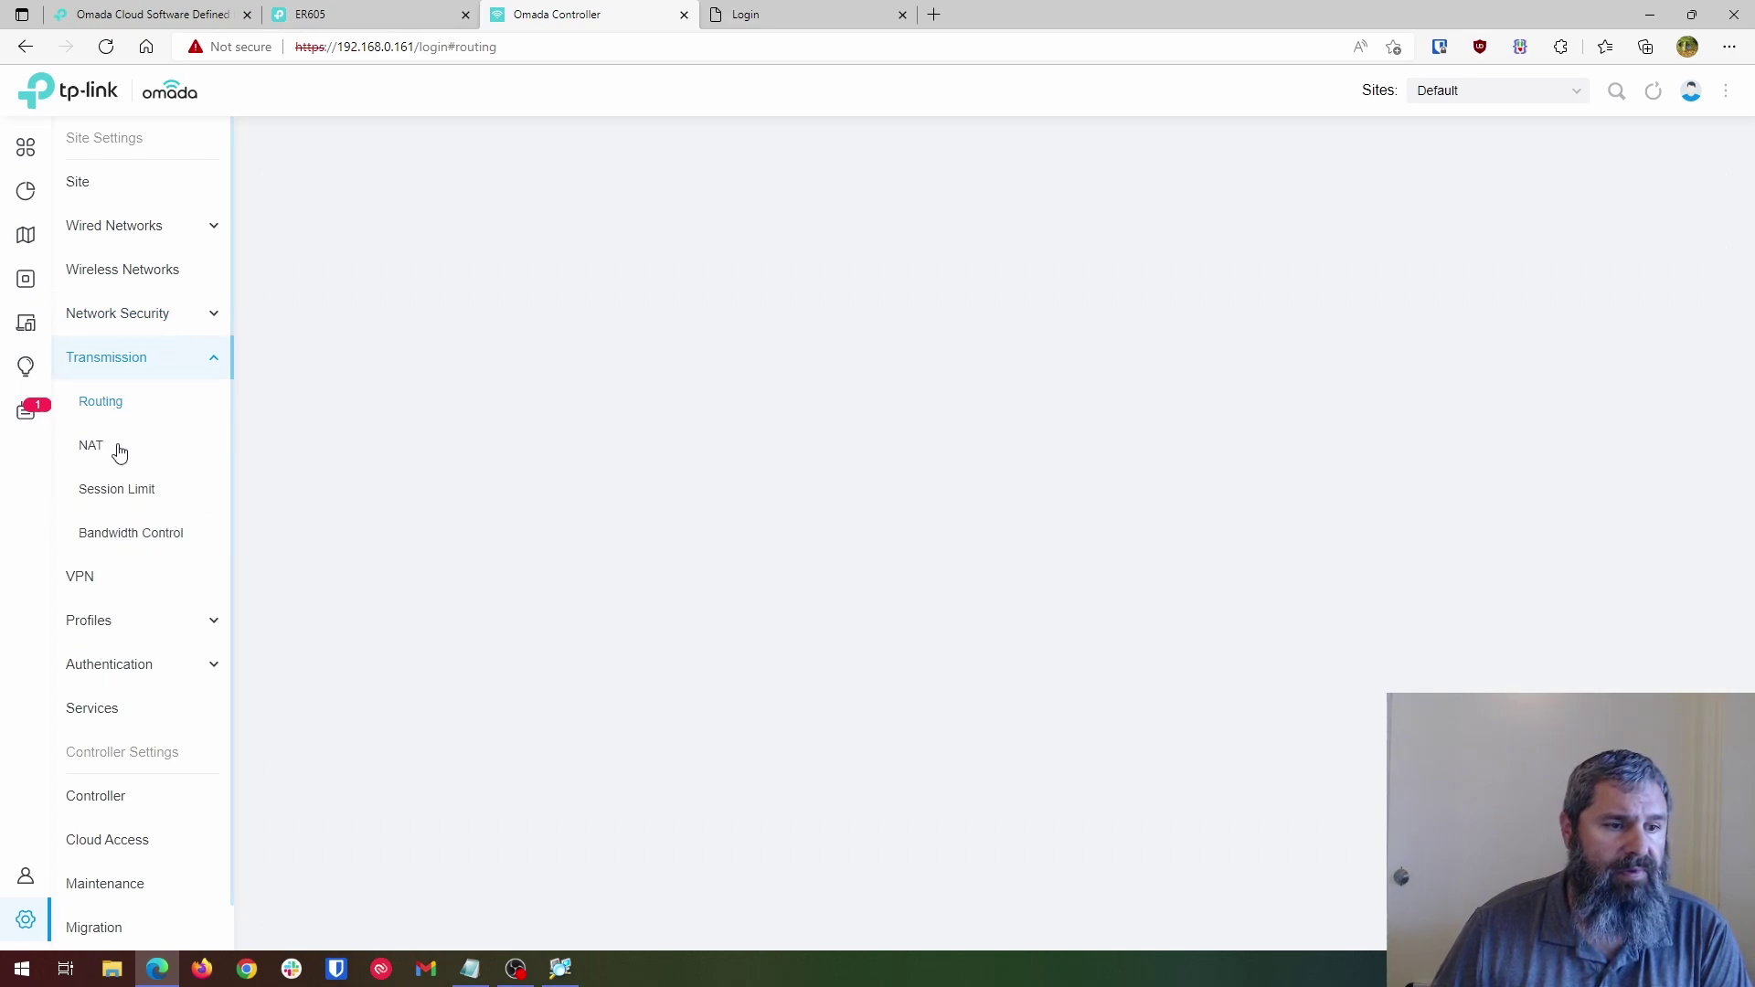
left_click(92, 577)
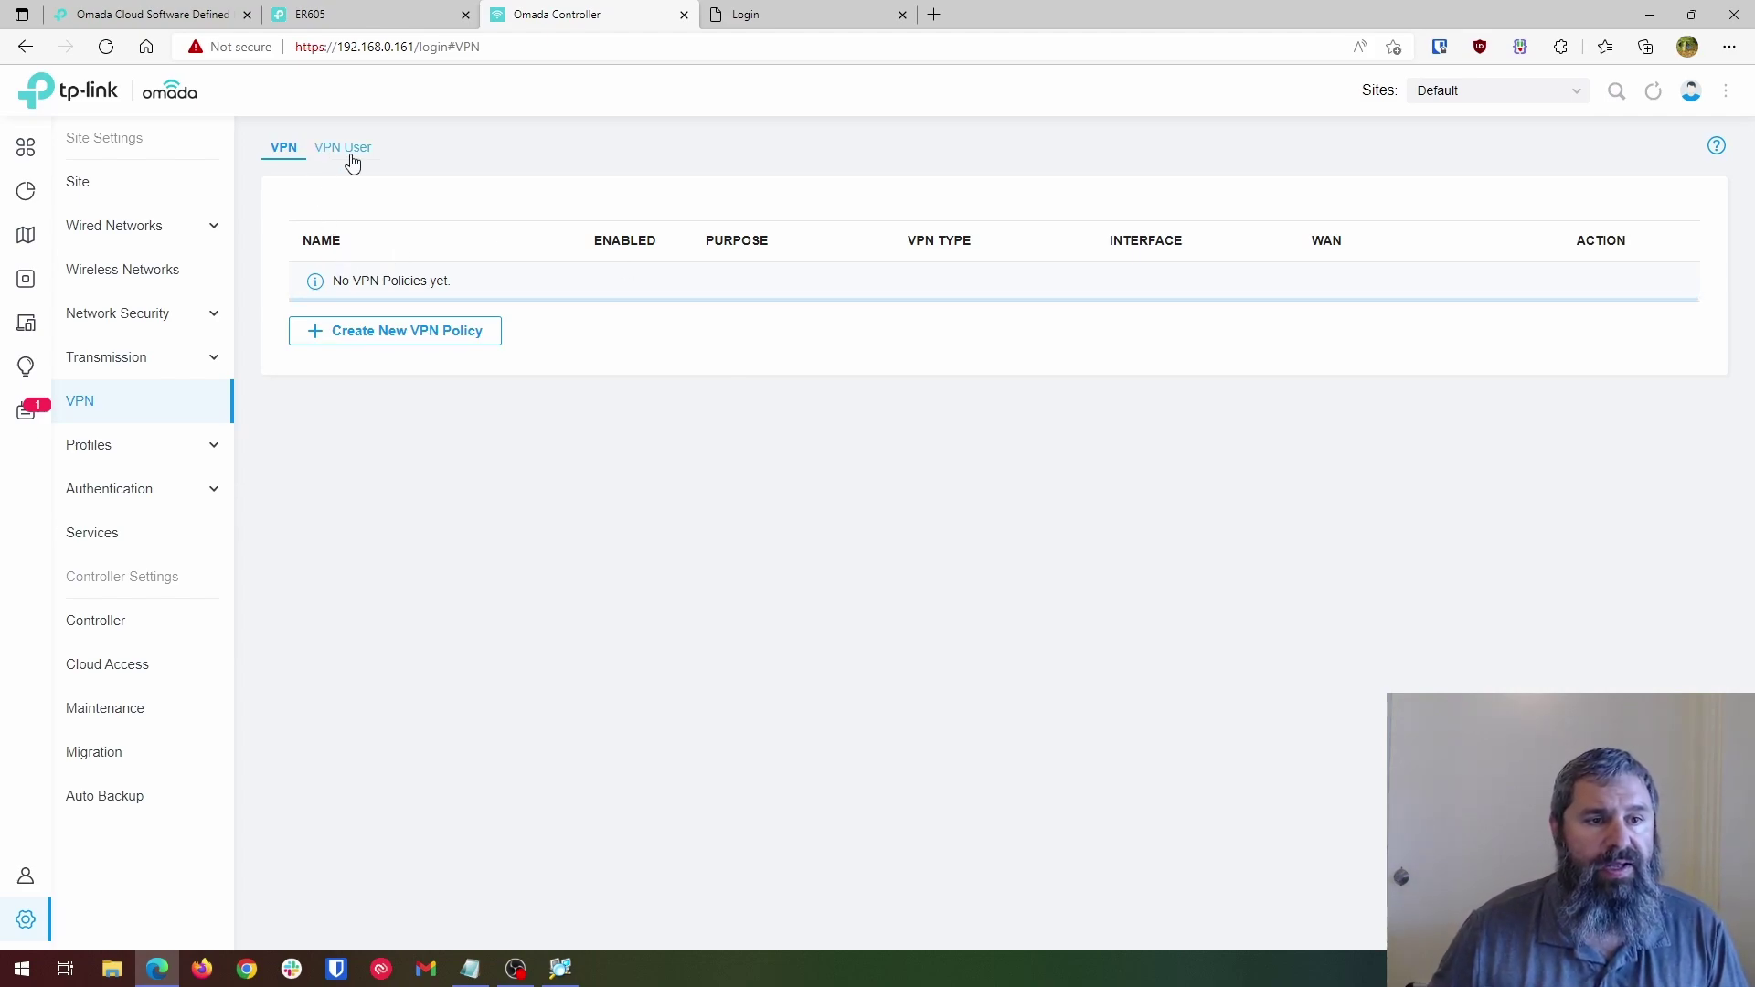
left_click(322, 150)
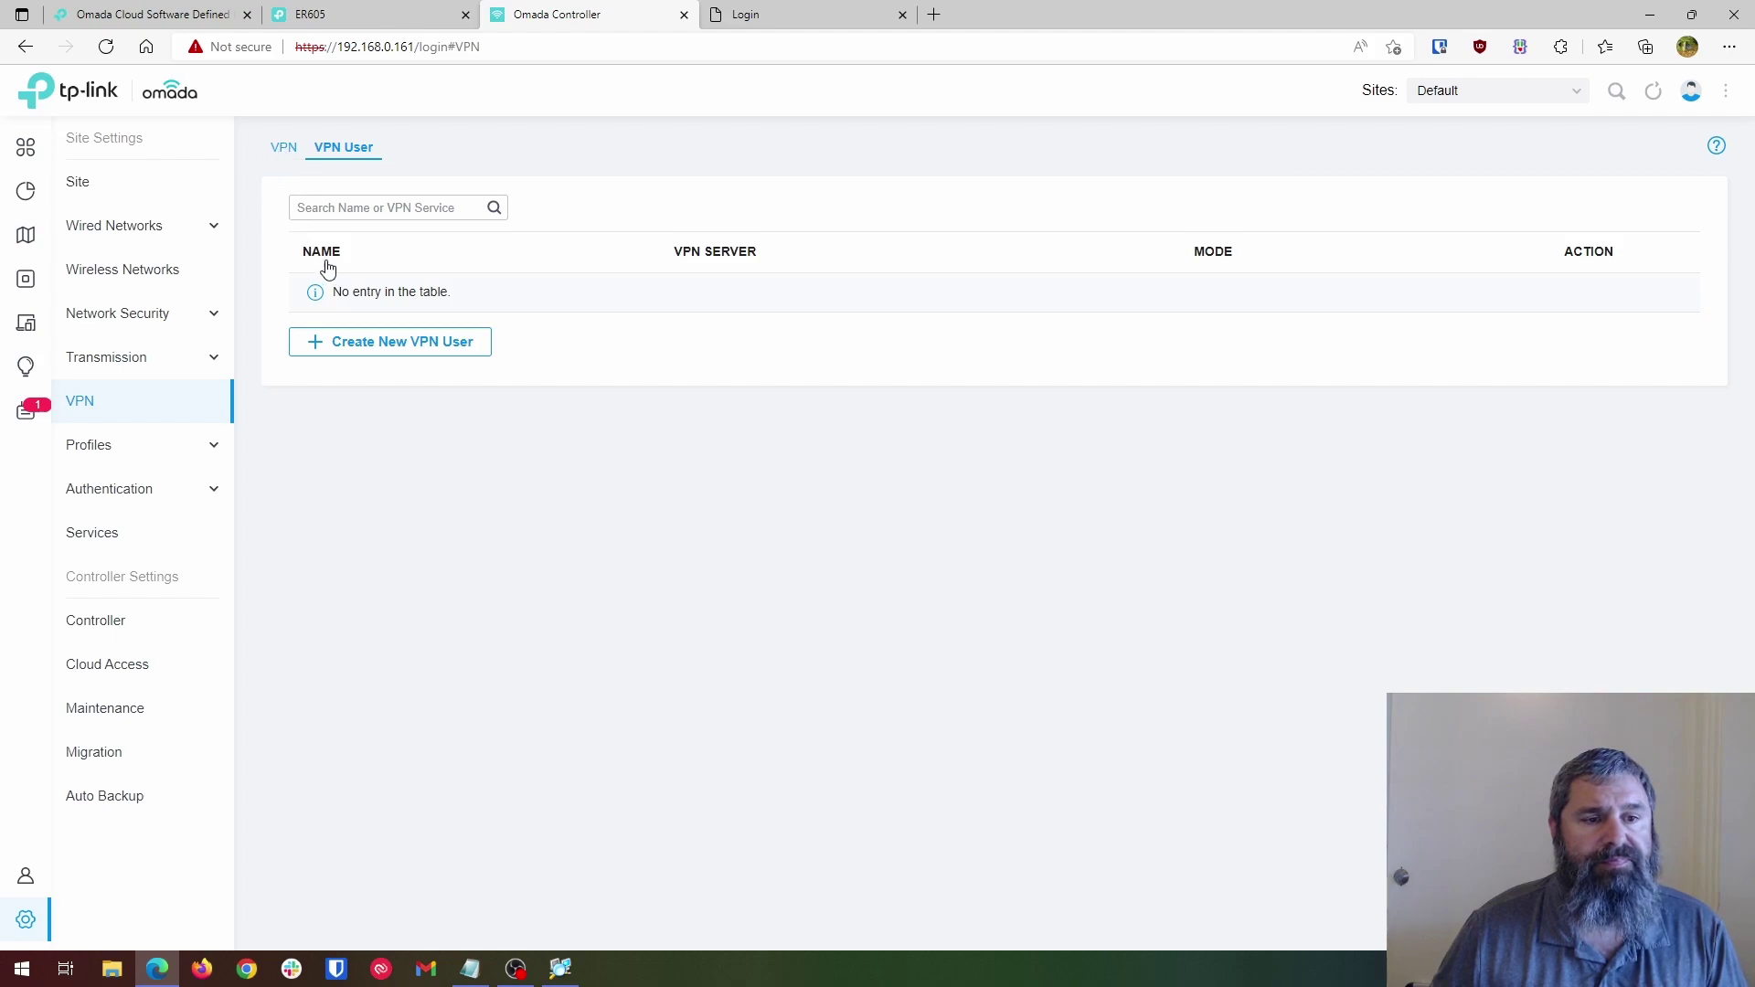
Preview a new Client-to-Site OpenVPN server policy, then cancel it without saving.
left_click(286, 149)
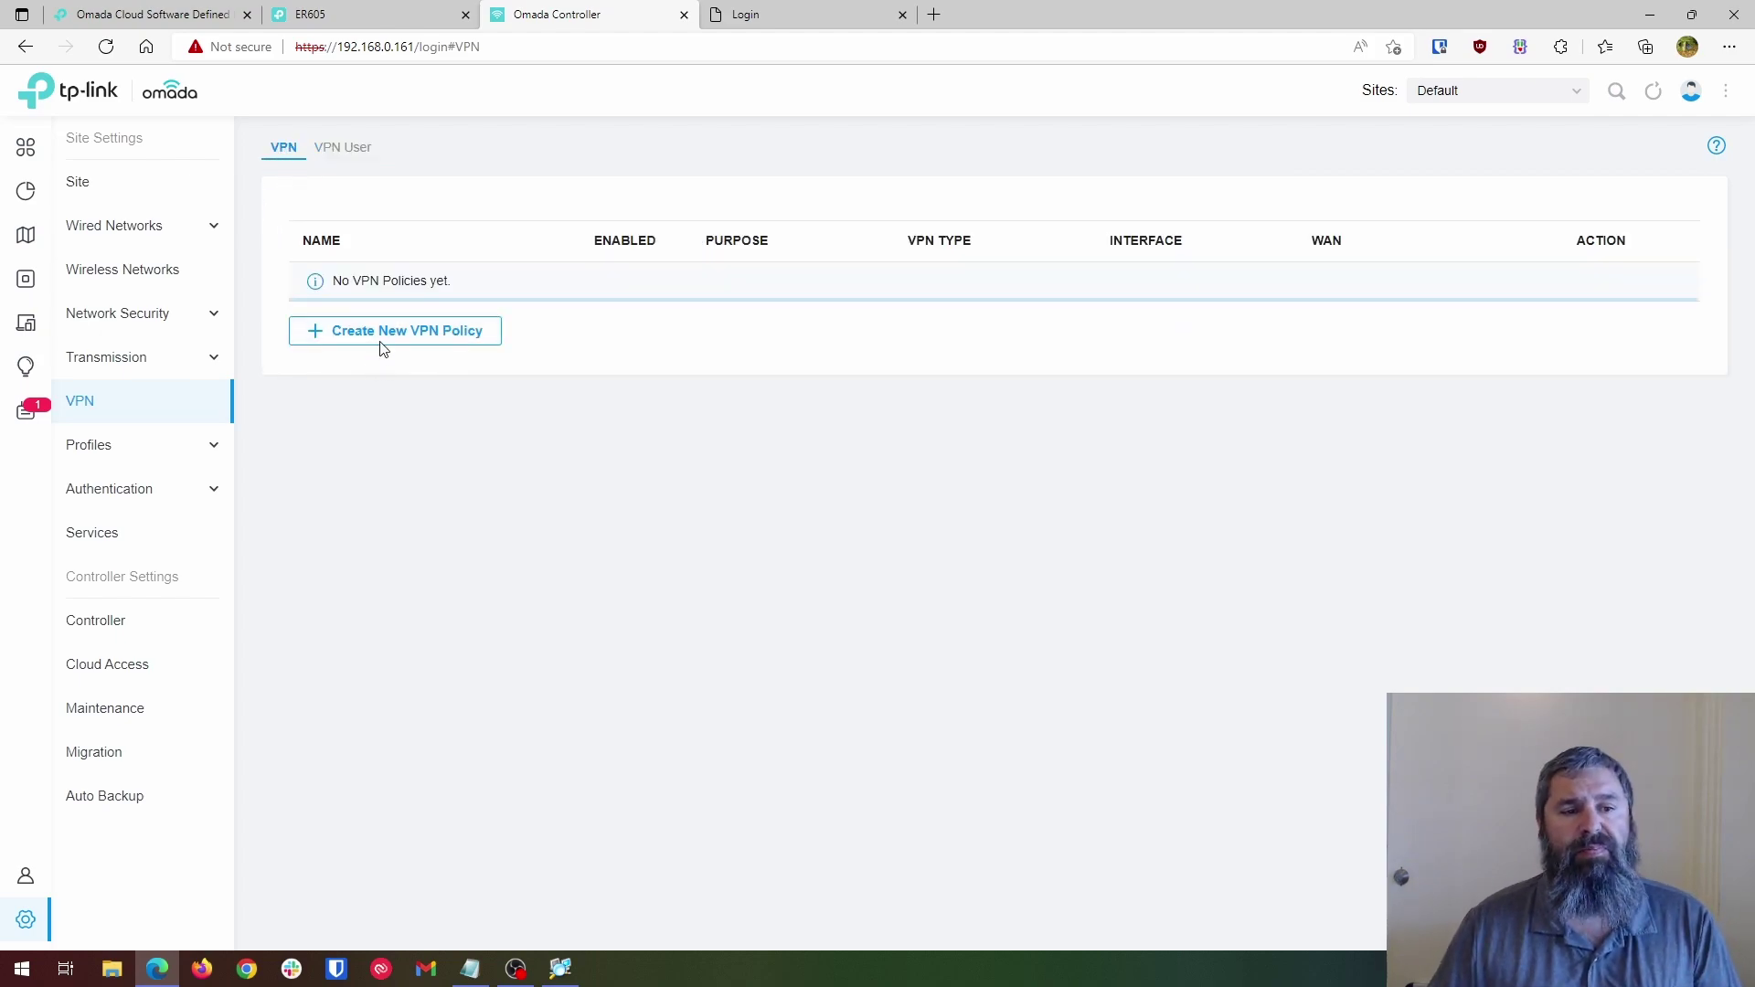
left_click(320, 341)
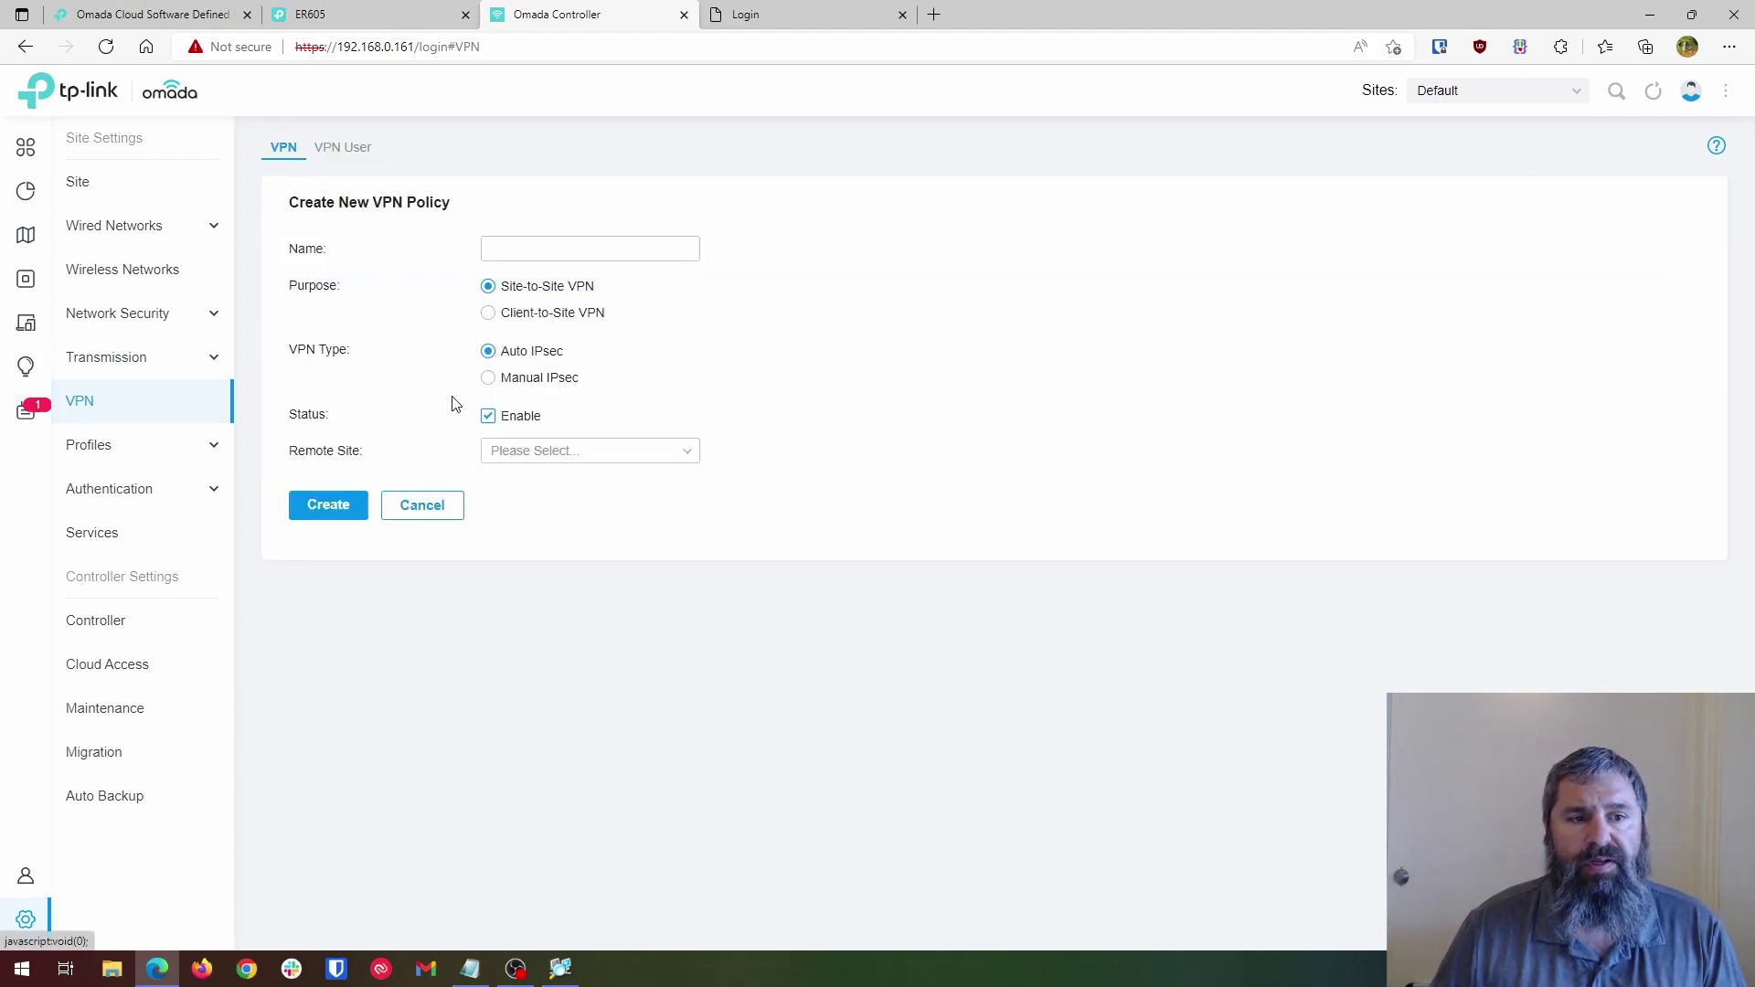
left_click(488, 314)
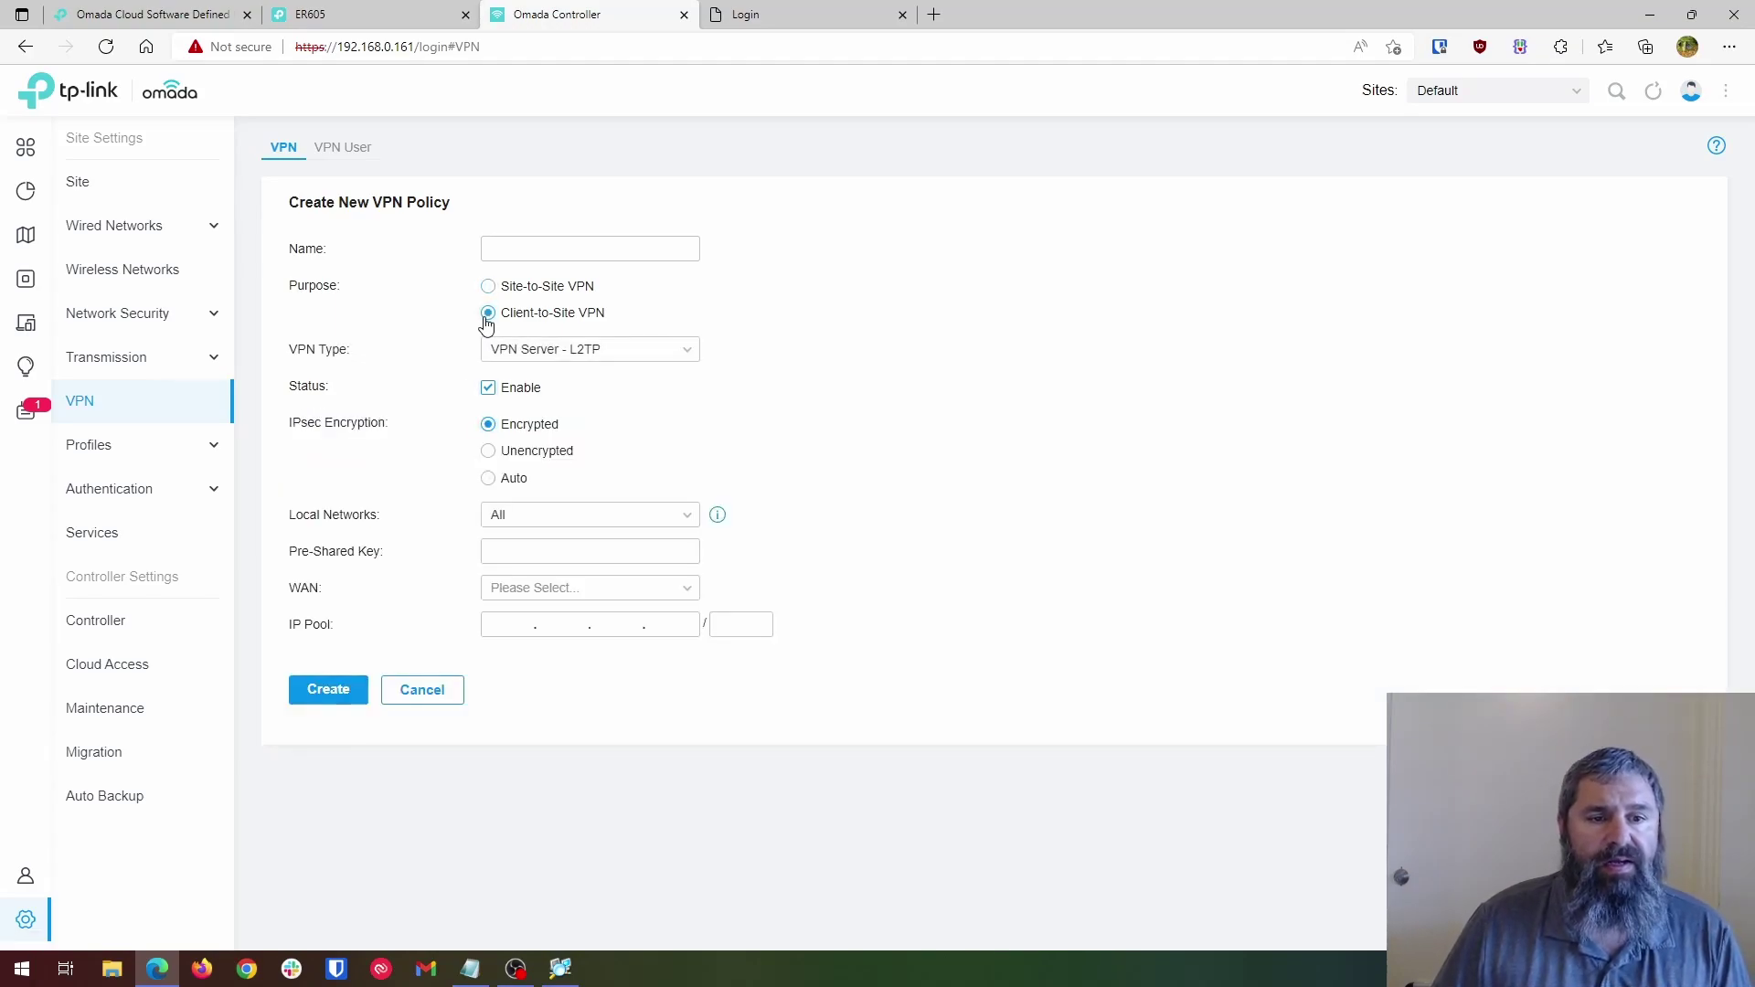
left_click(565, 357)
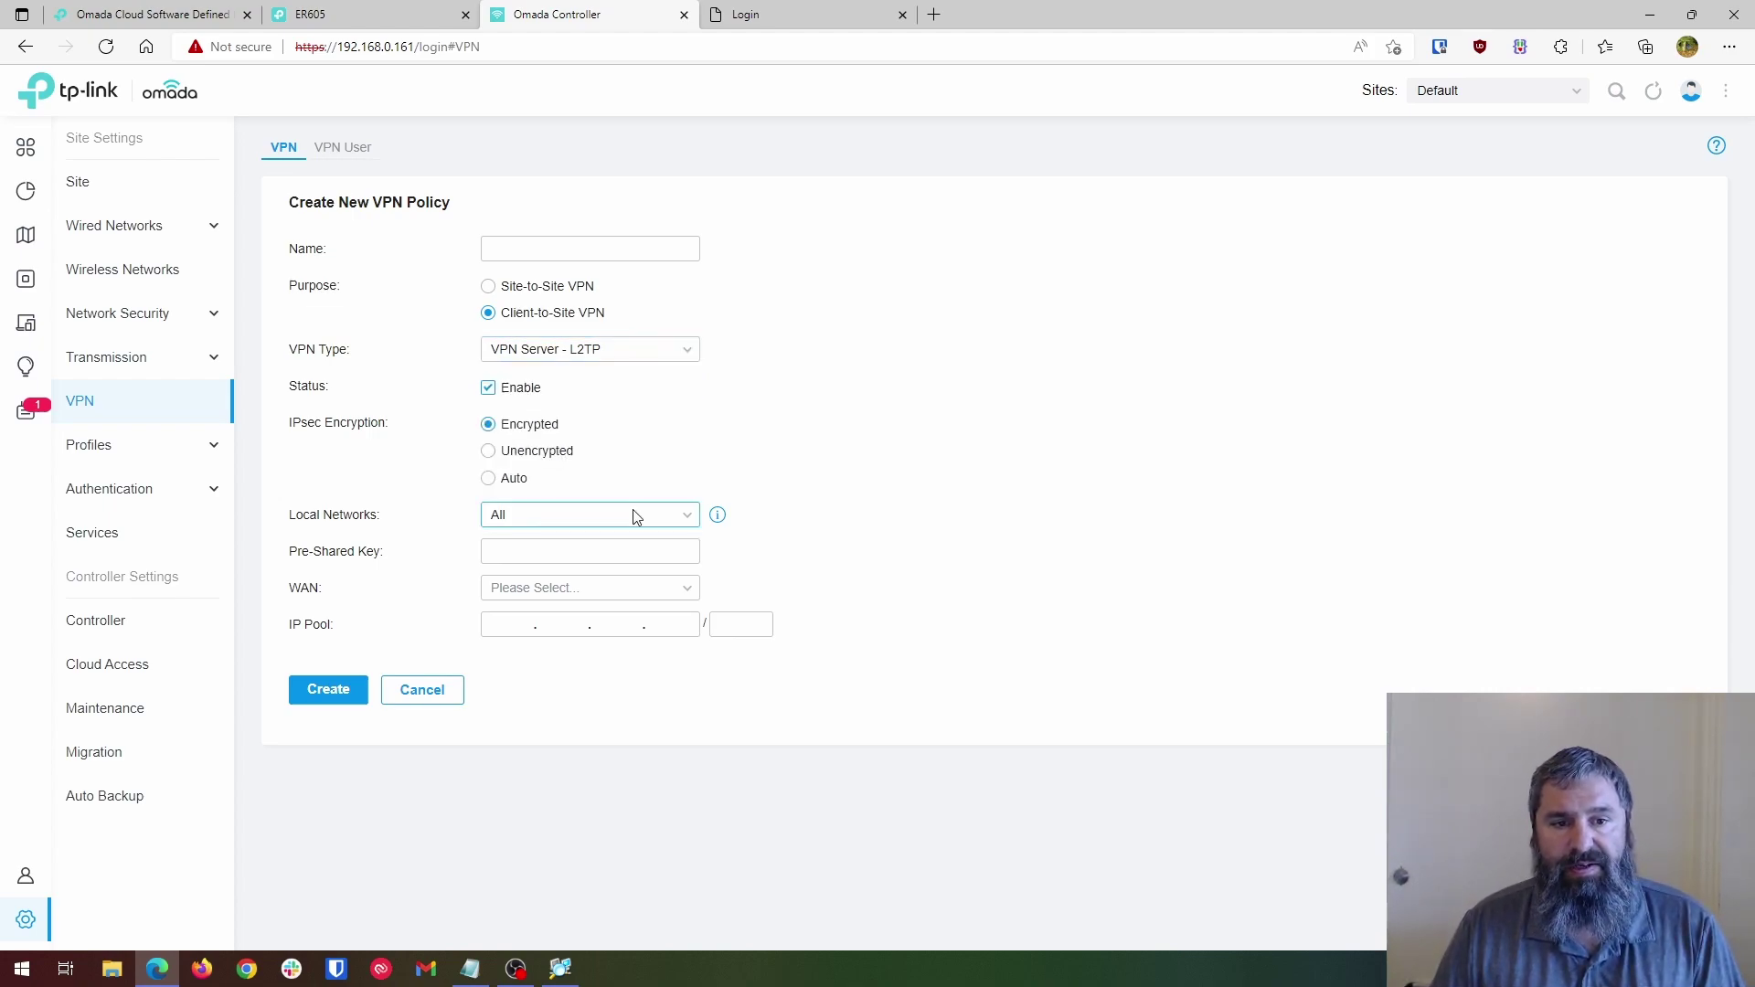
left_click(617, 355)
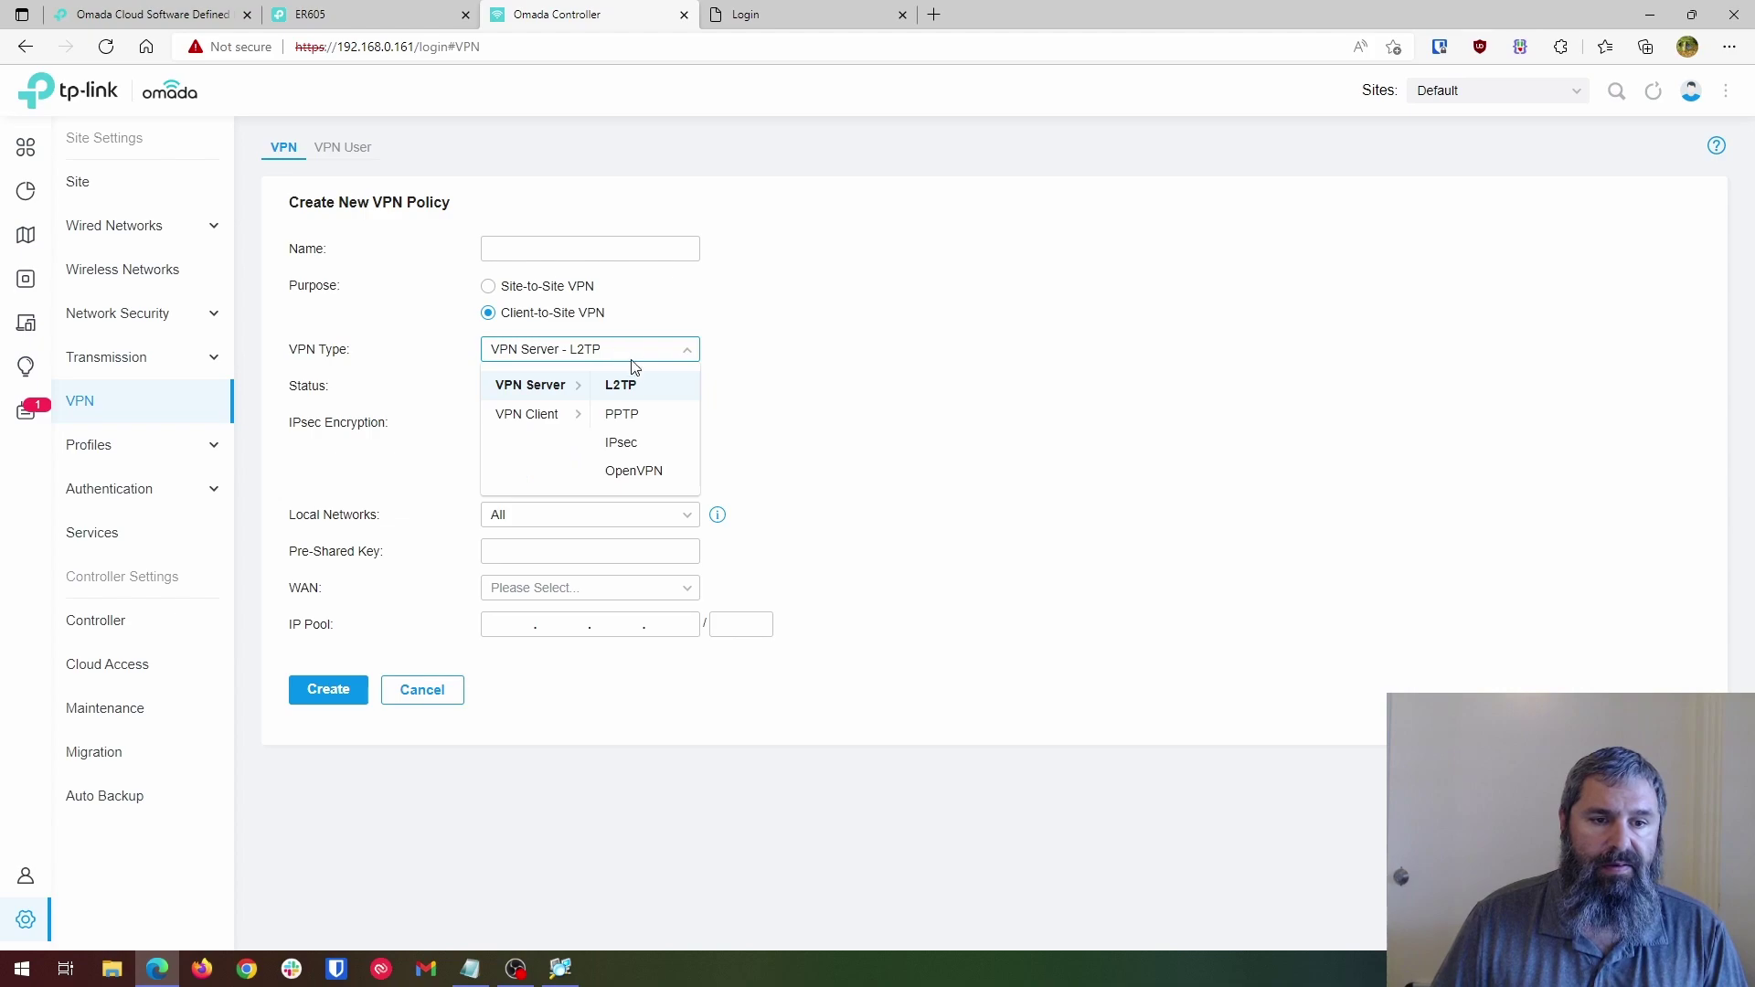
left_click(656, 473)
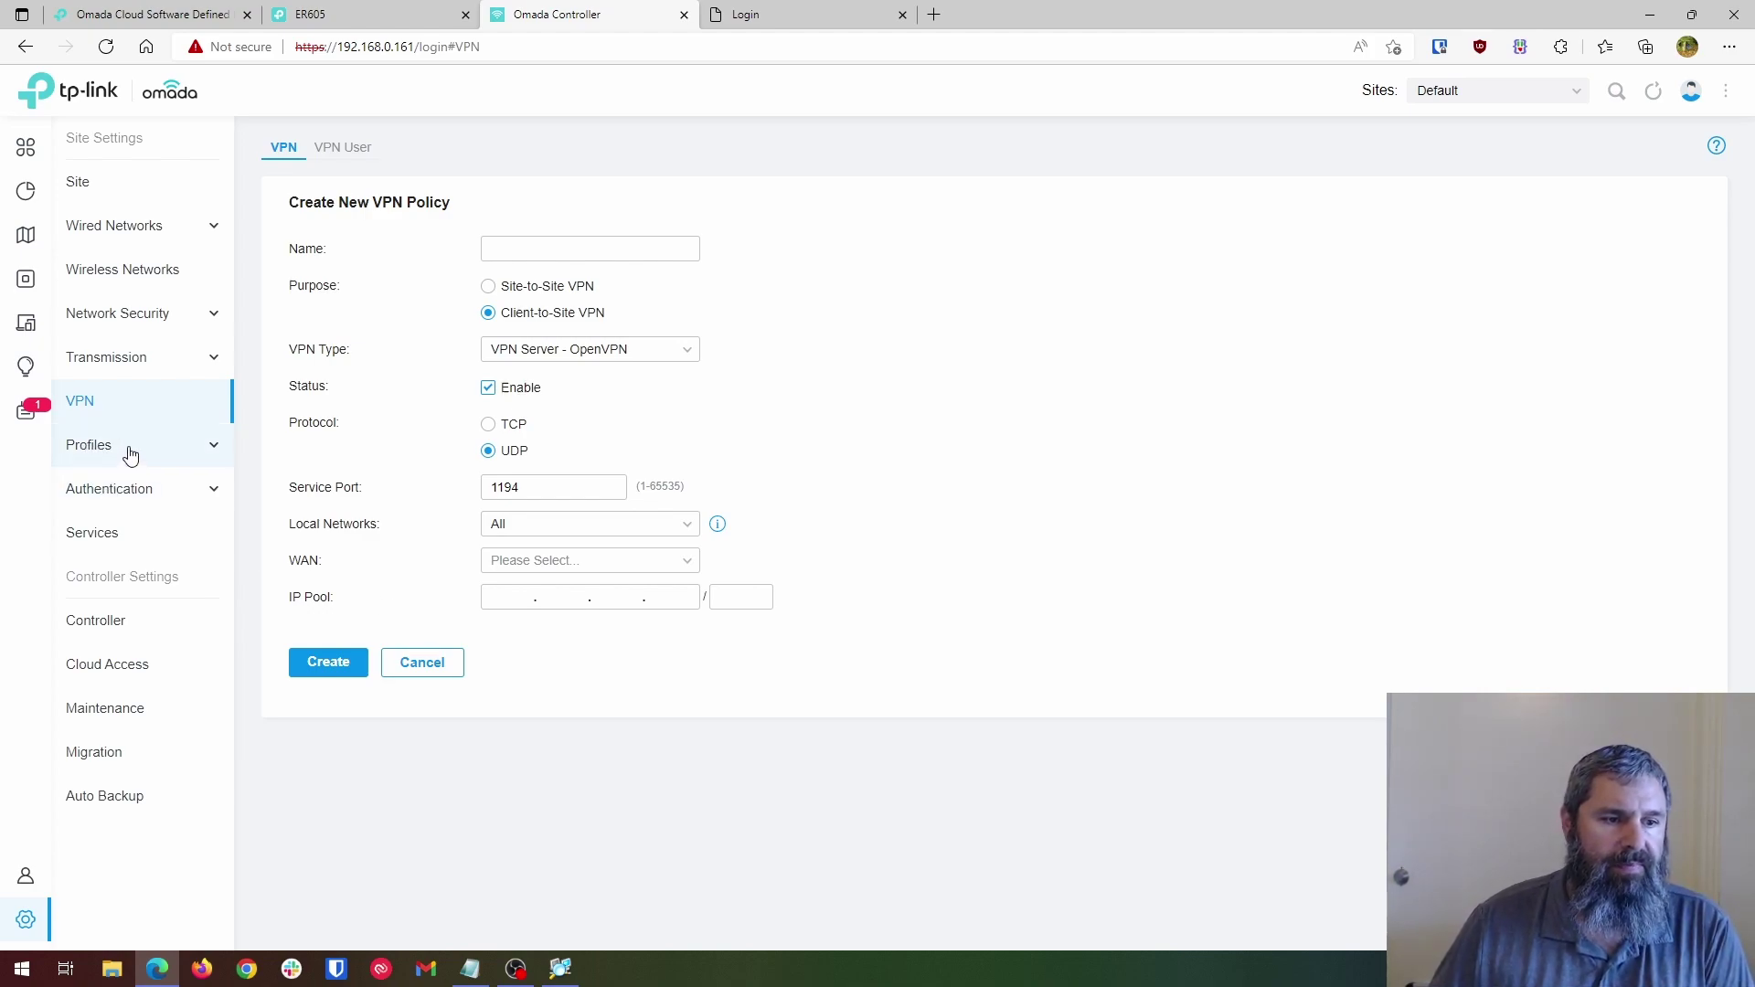
left_click(423, 665)
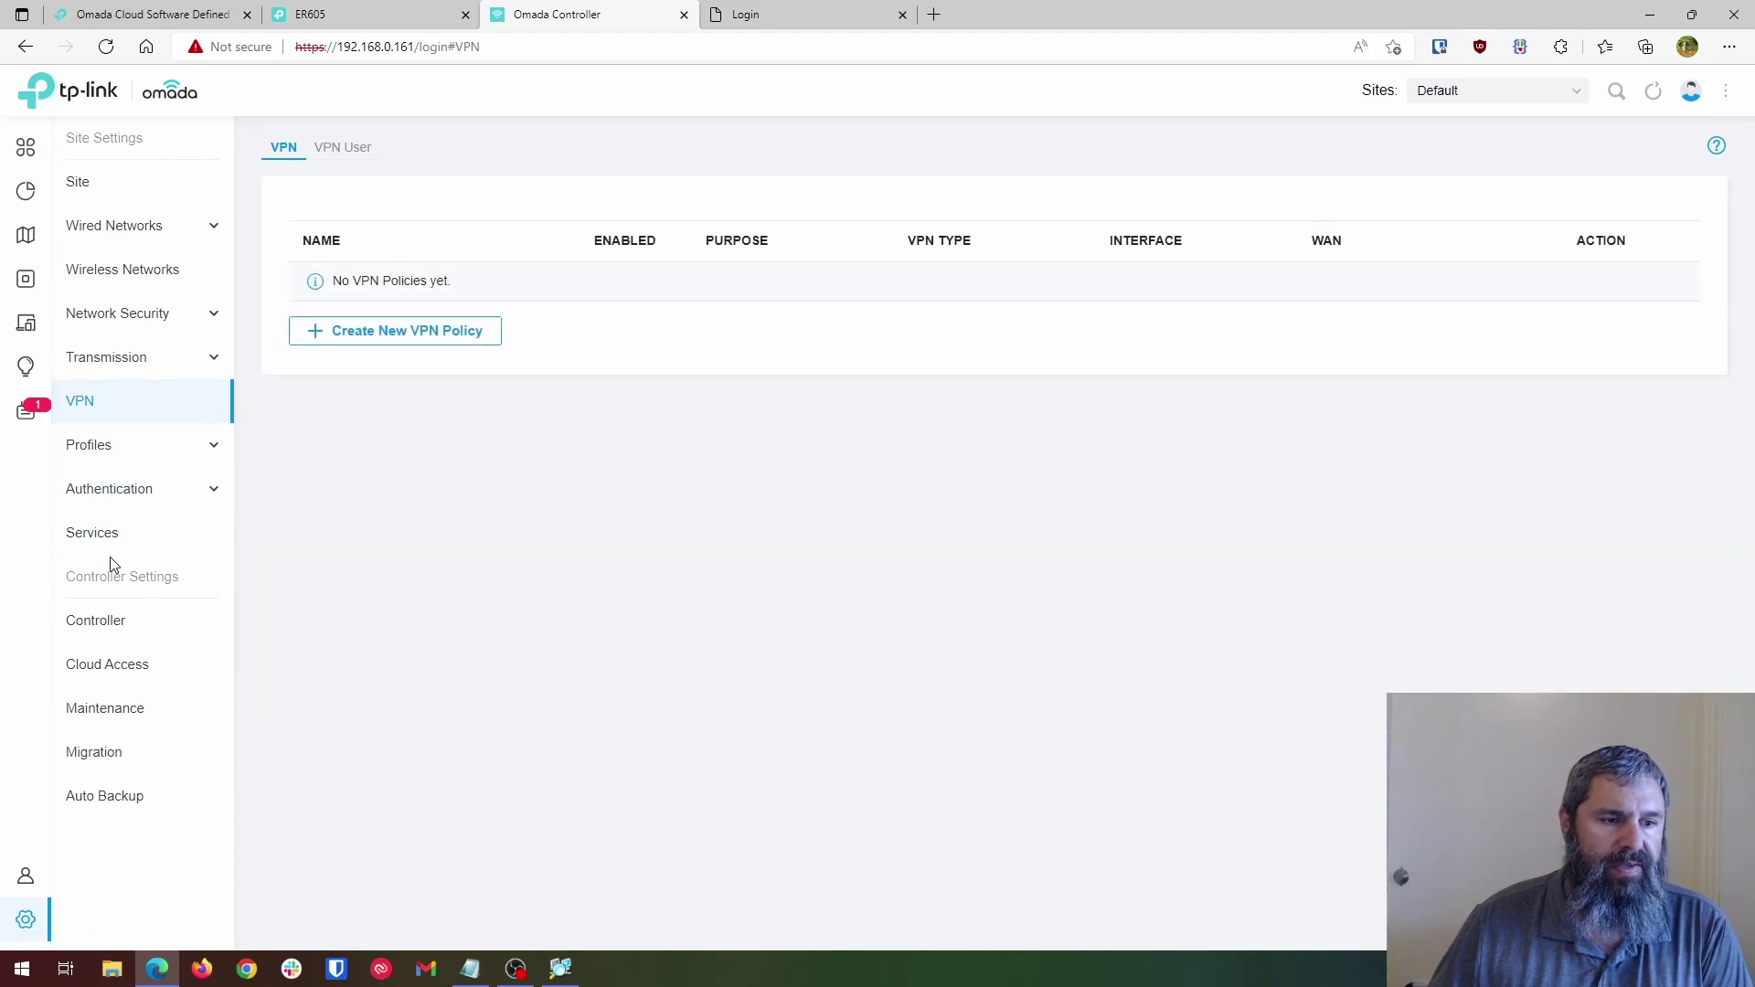
Open the site's Services settings to view the empty Dynamic DNS list.
left_click(99, 534)
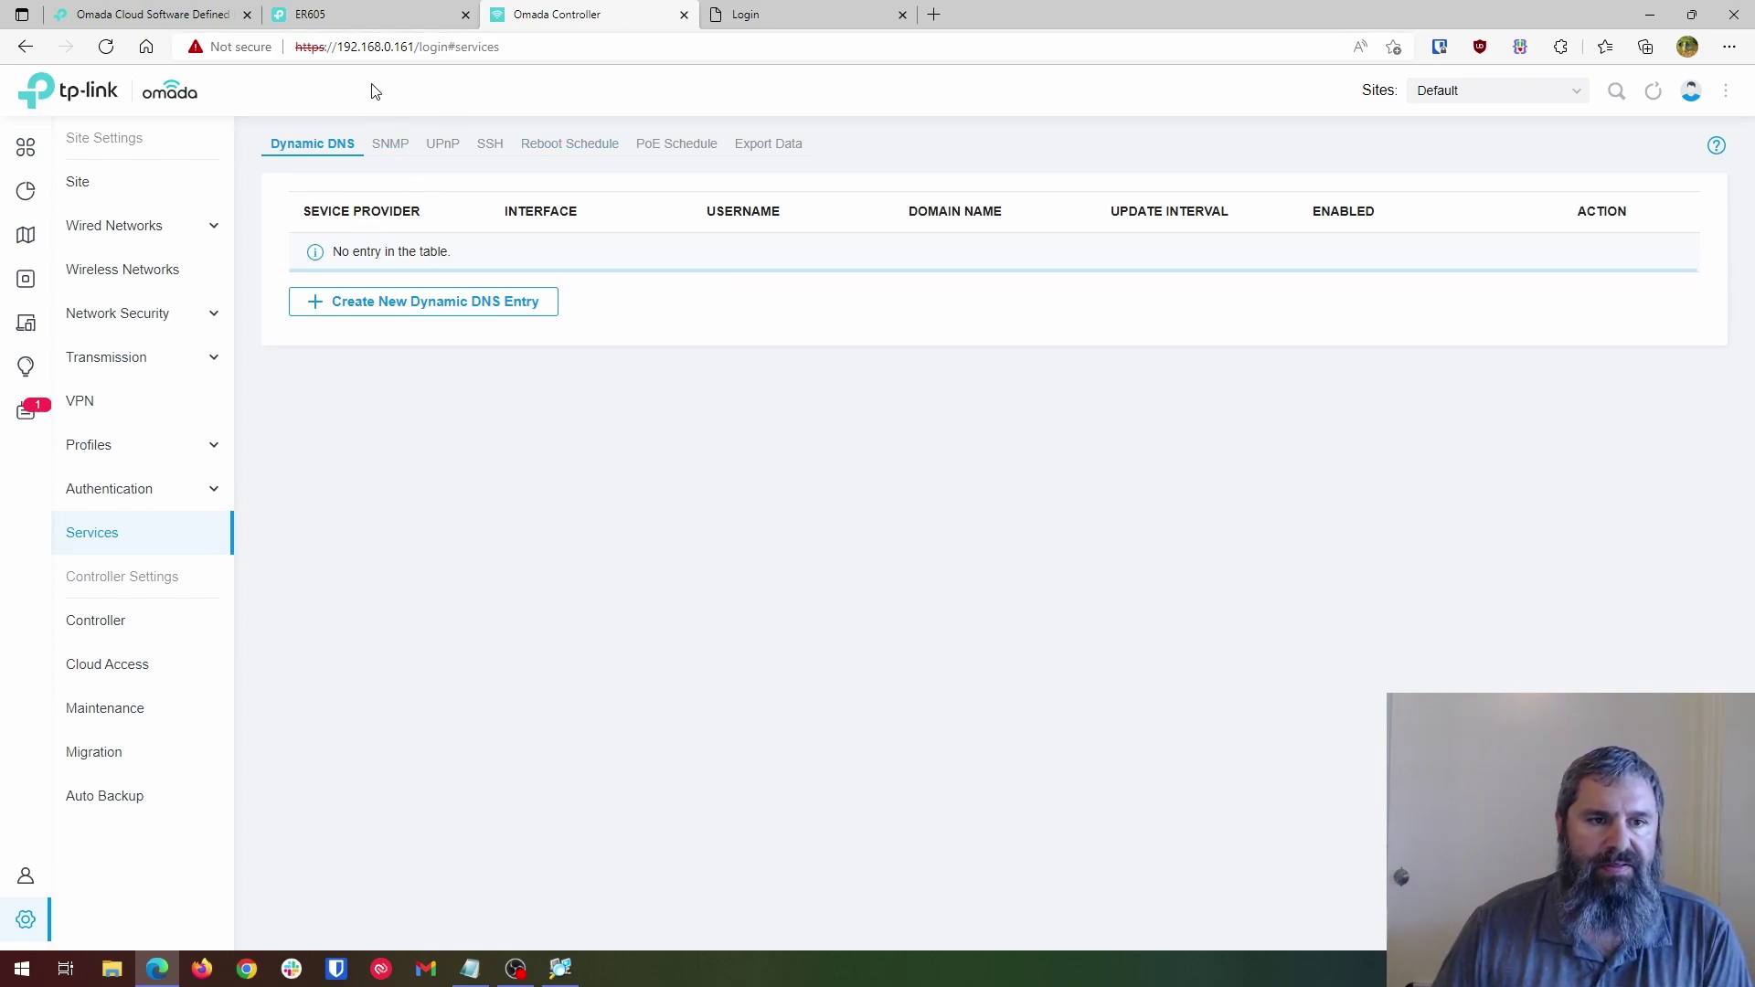
left_click(92, 625)
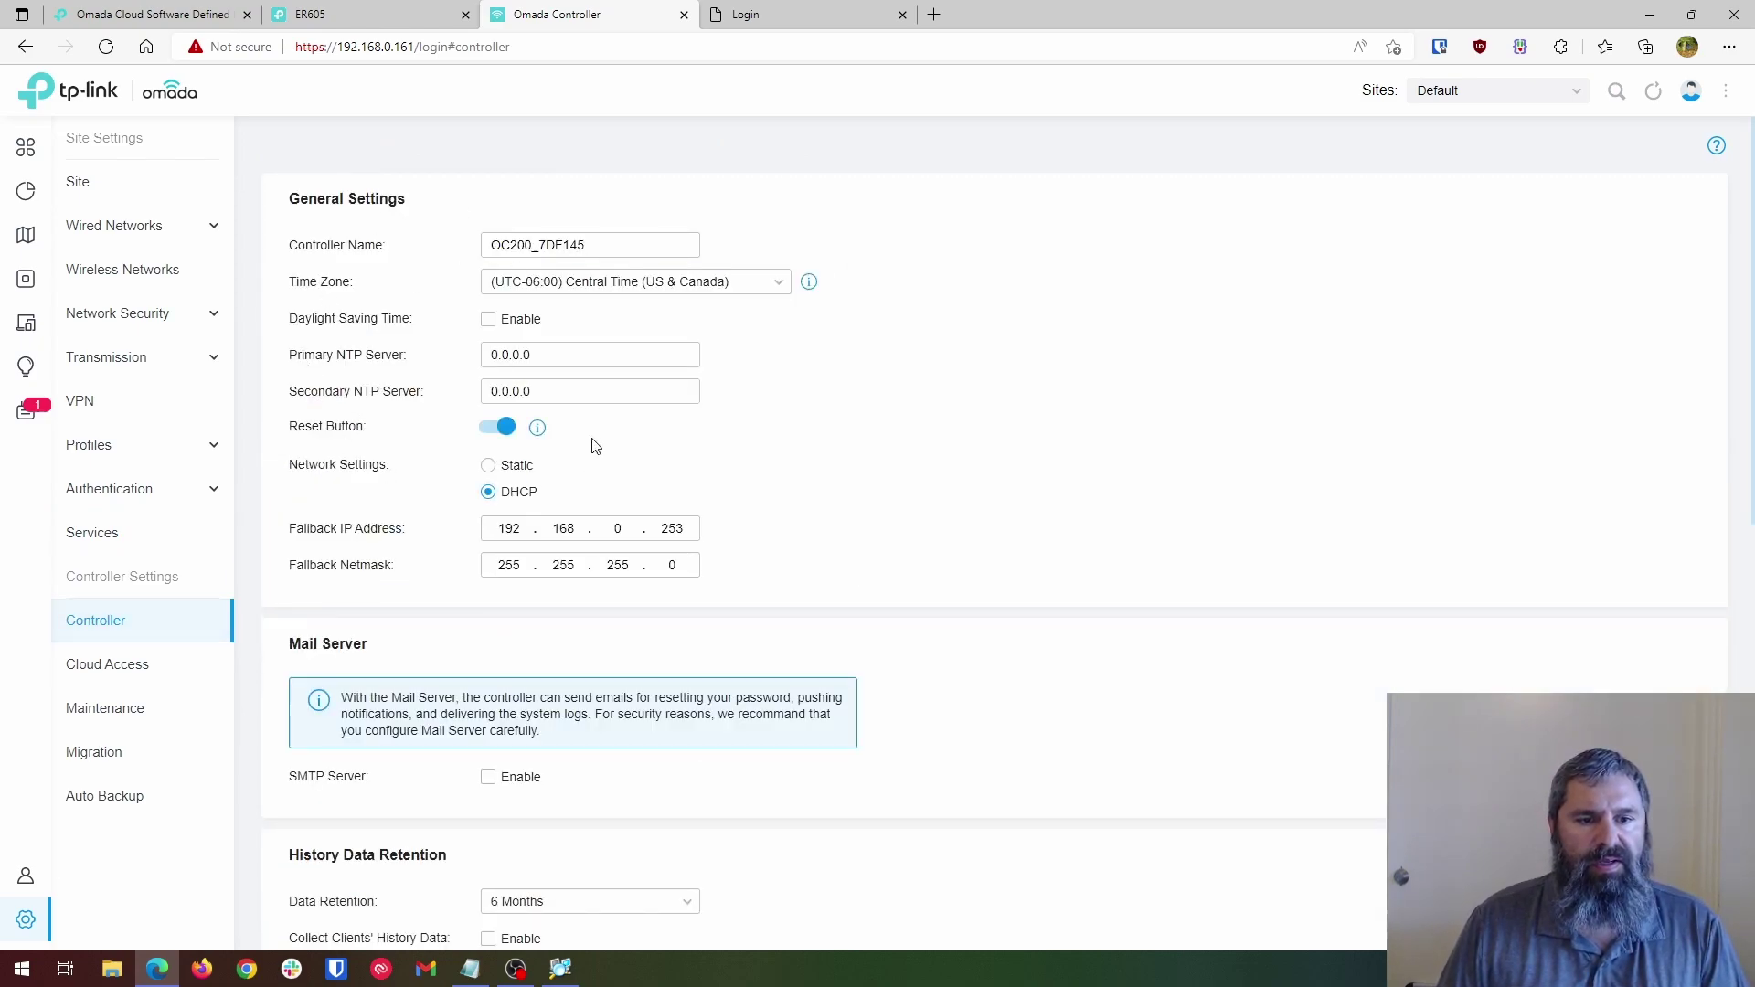
scroll(353, 437, "down", 1)
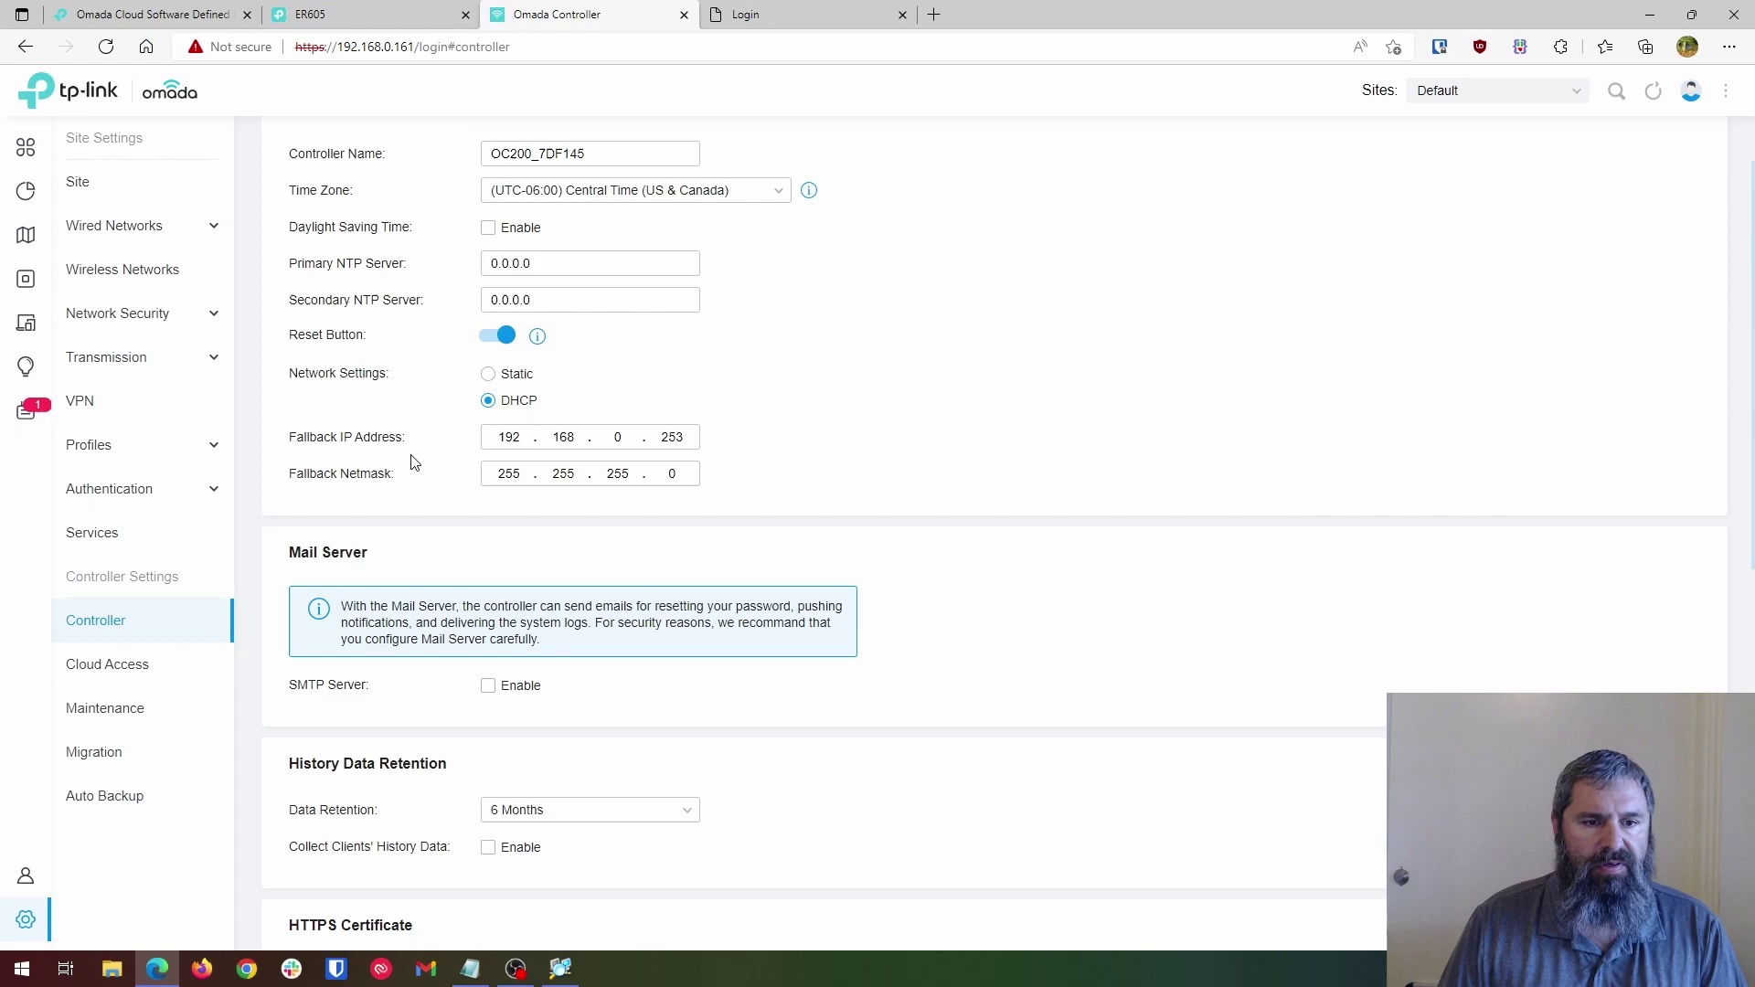
scroll(548, 466, "down", 1)
scroll(477, 295, "up", 2)
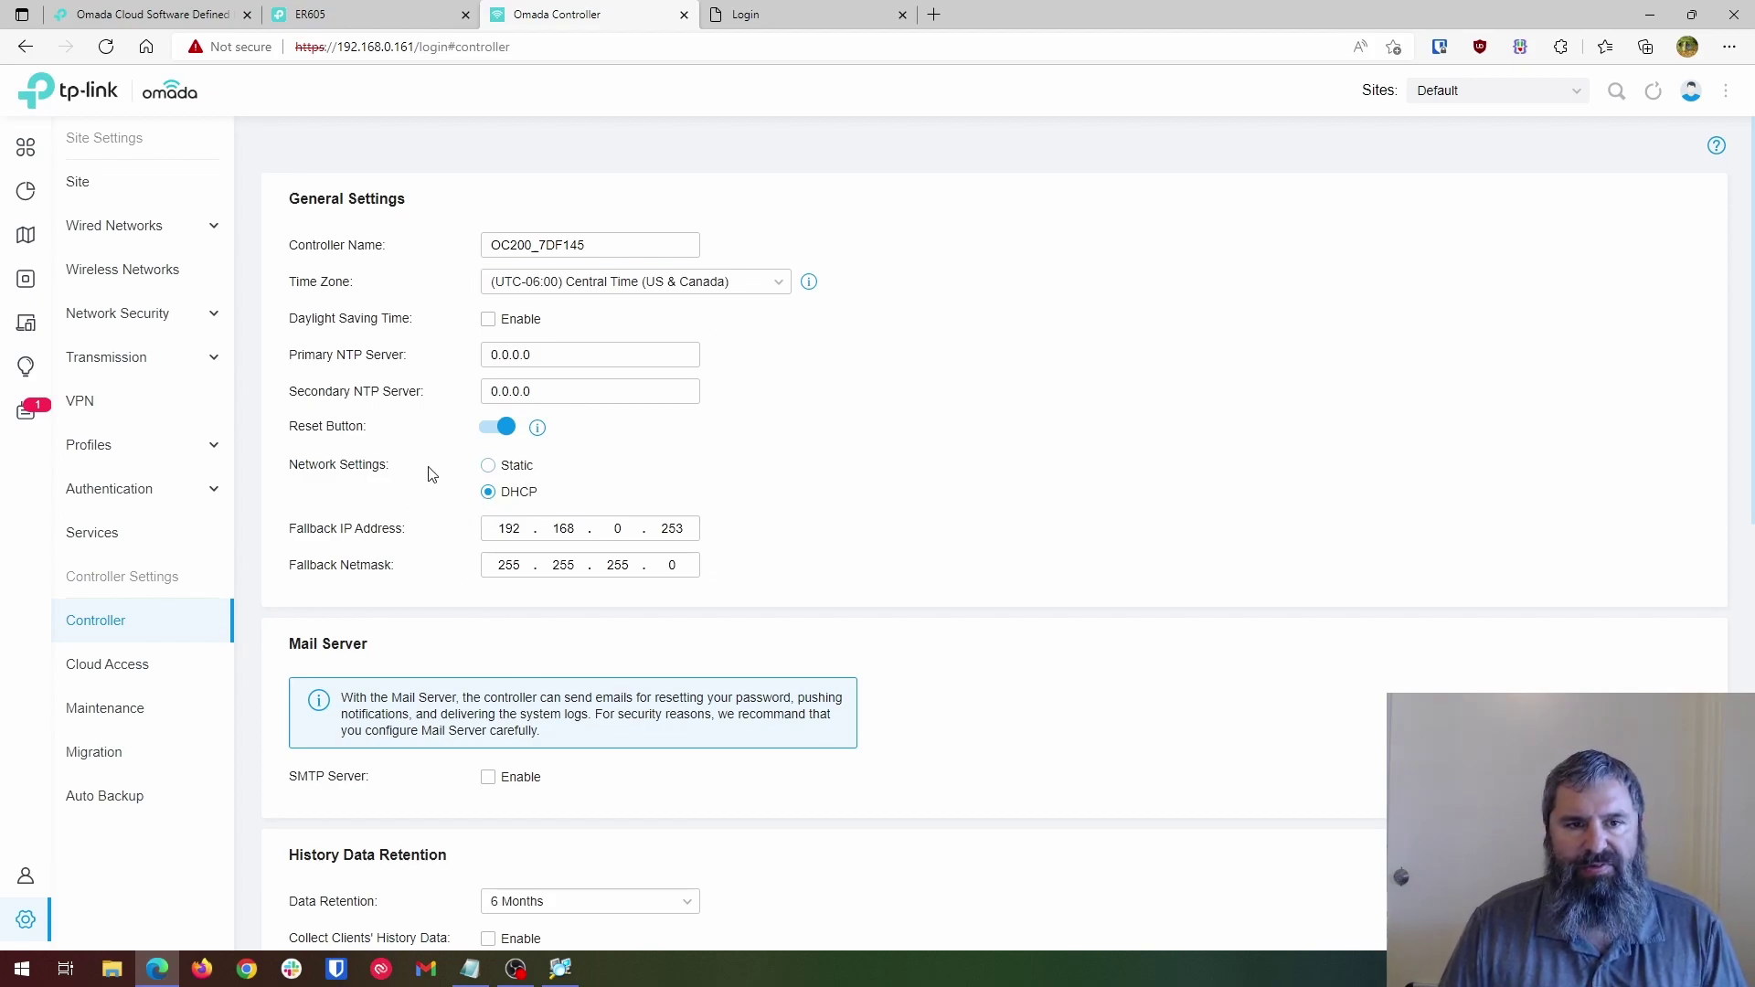
scroll(432, 474, "down", 5)
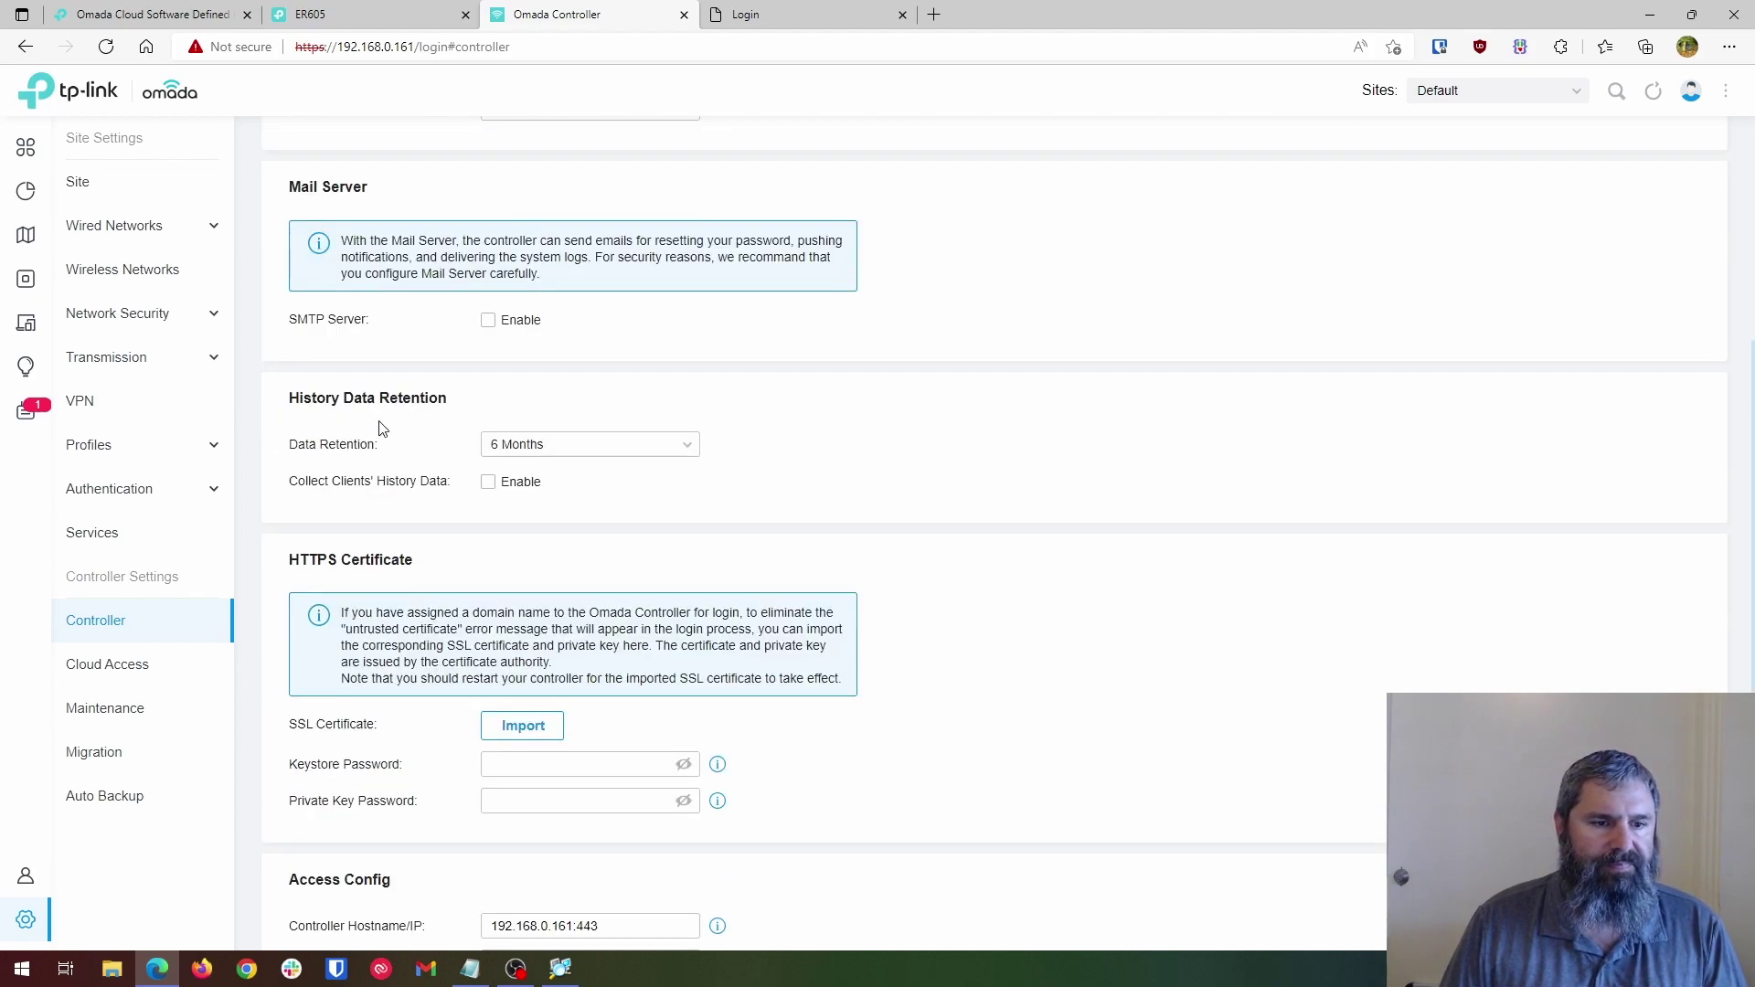
scroll(384, 427, "down", 4)
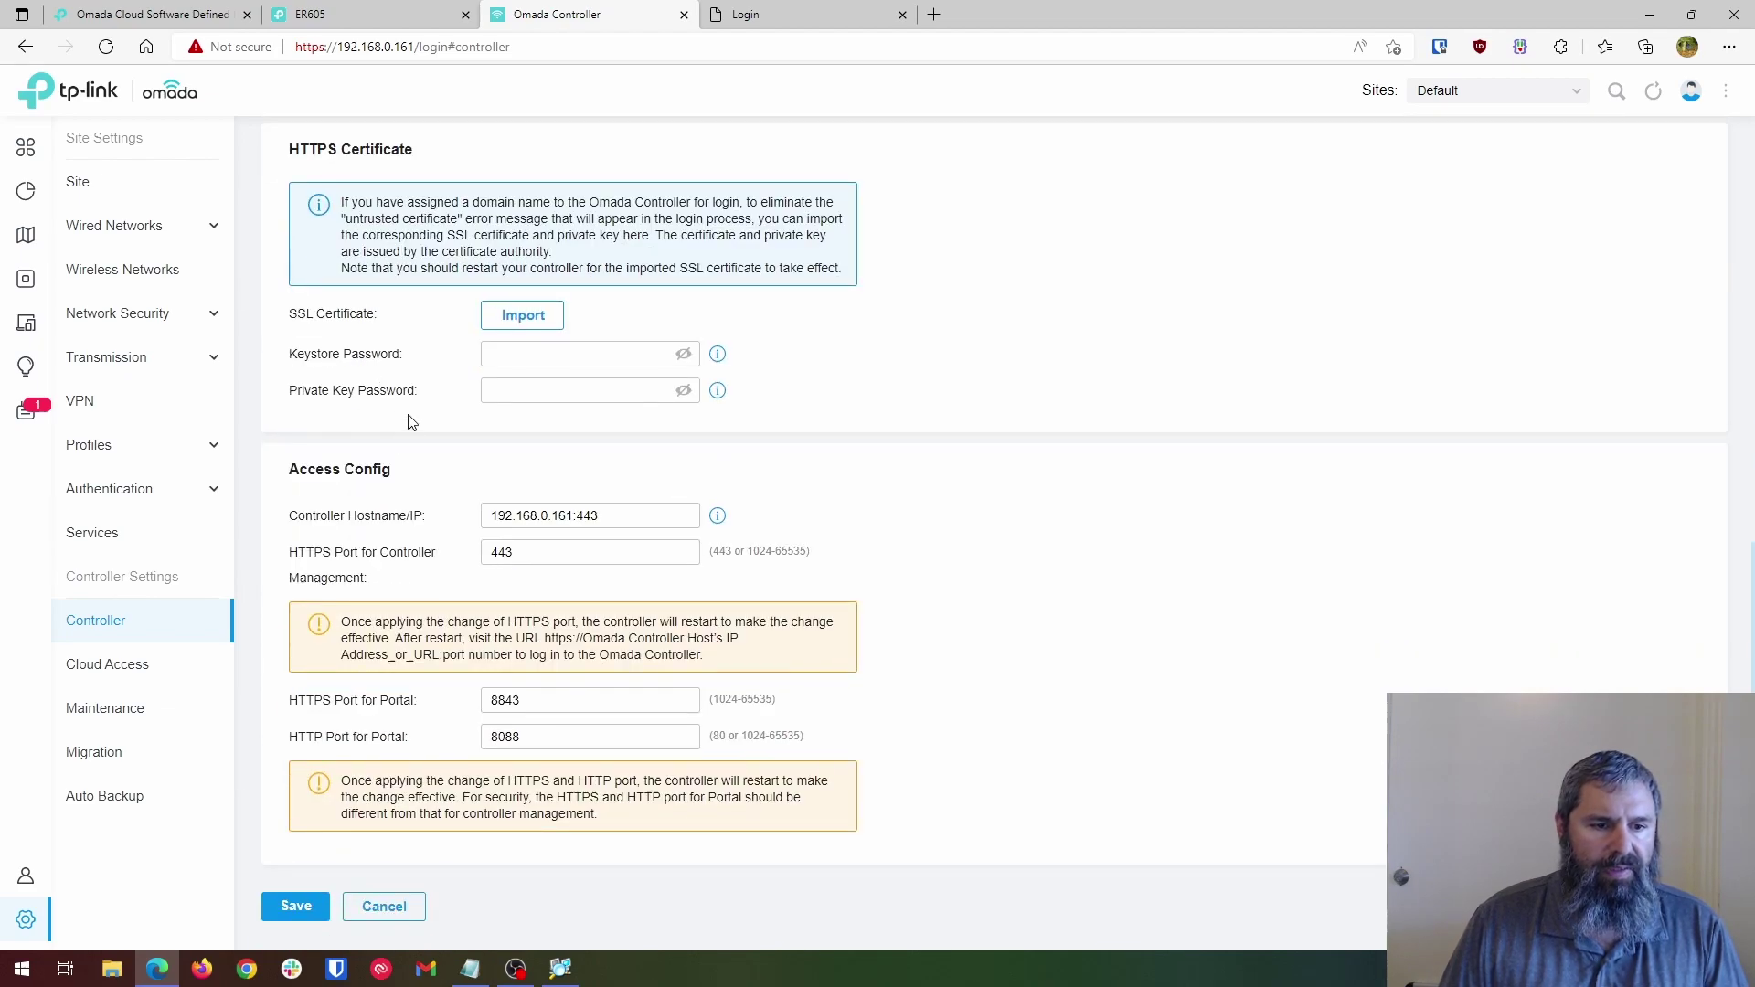
Step through Cloud Access, Maintenance and Migration settings to reach Auto Backup, which is off.
left_click(98, 670)
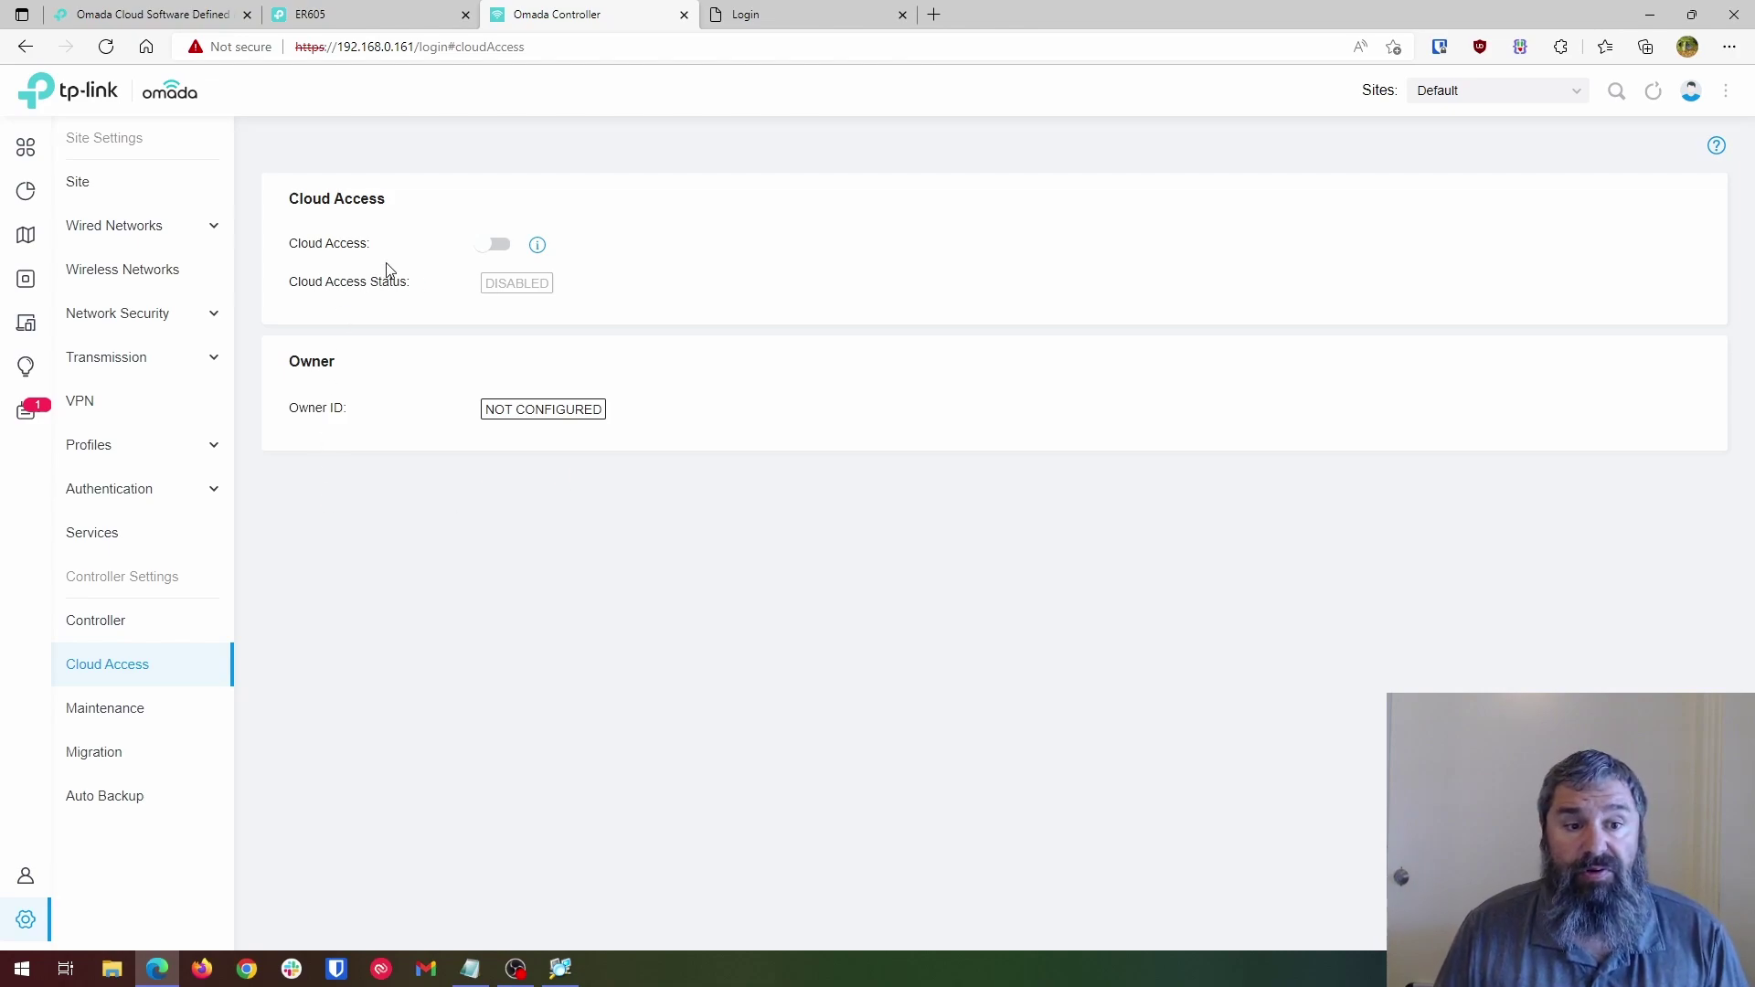
mouse_move(546, 251)
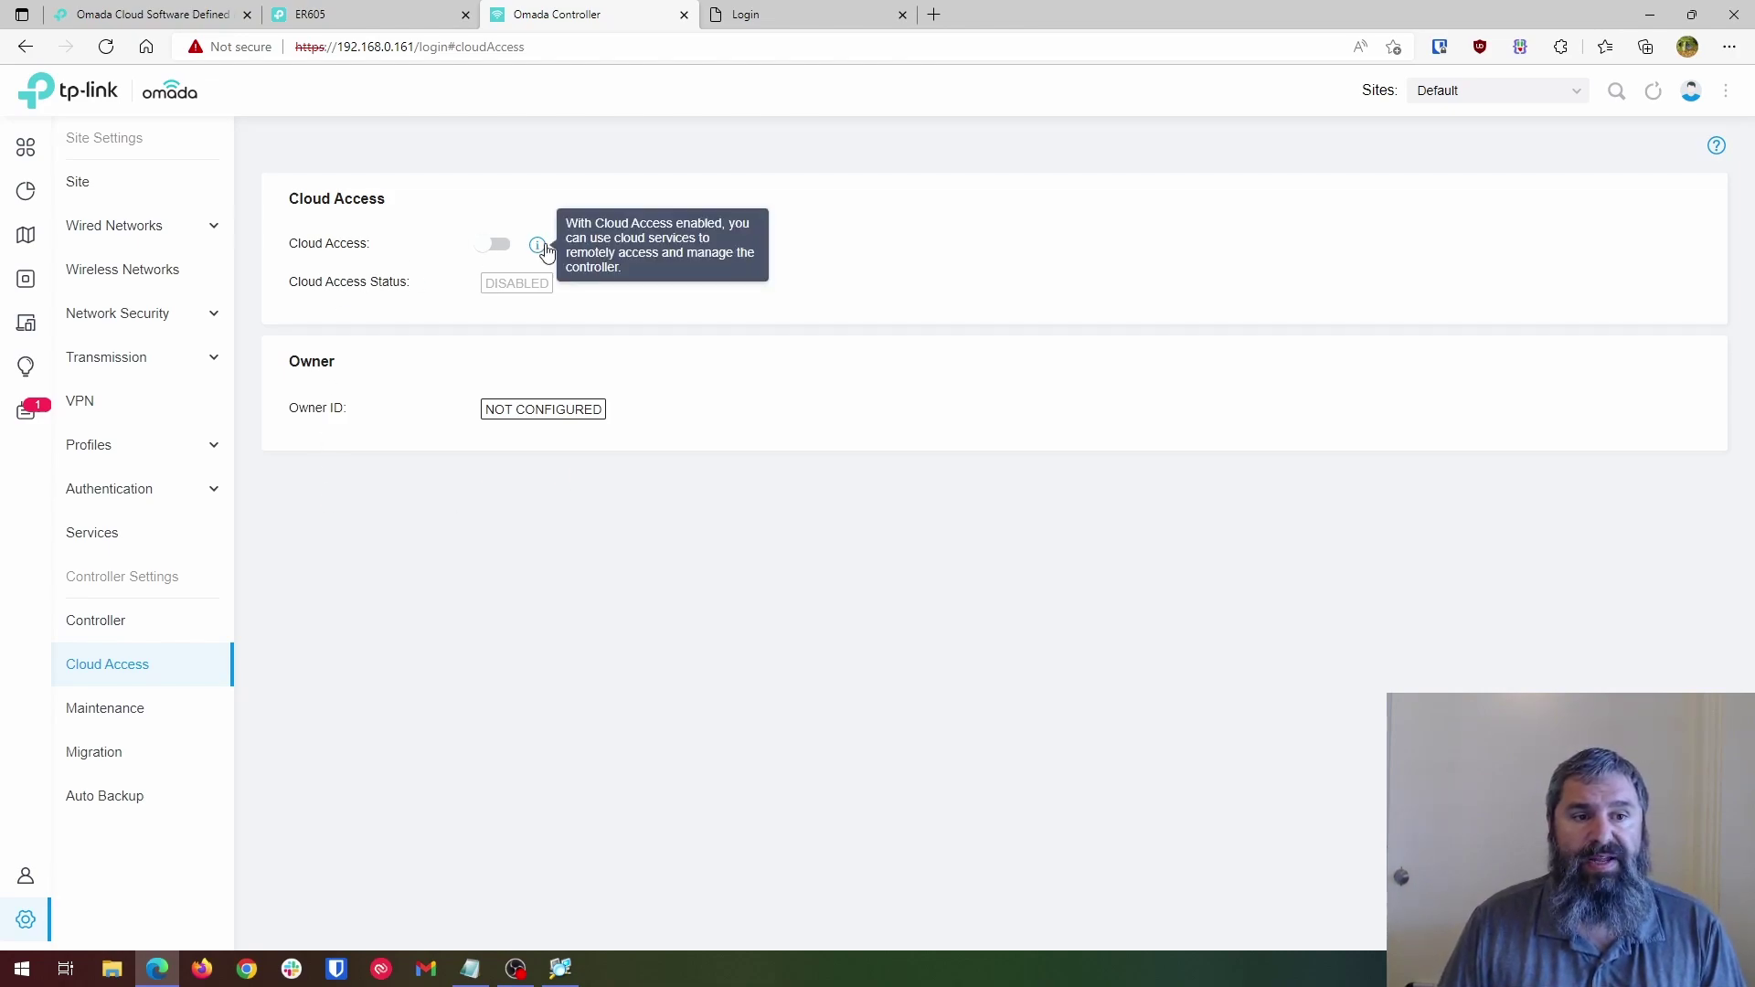
left_click(117, 718)
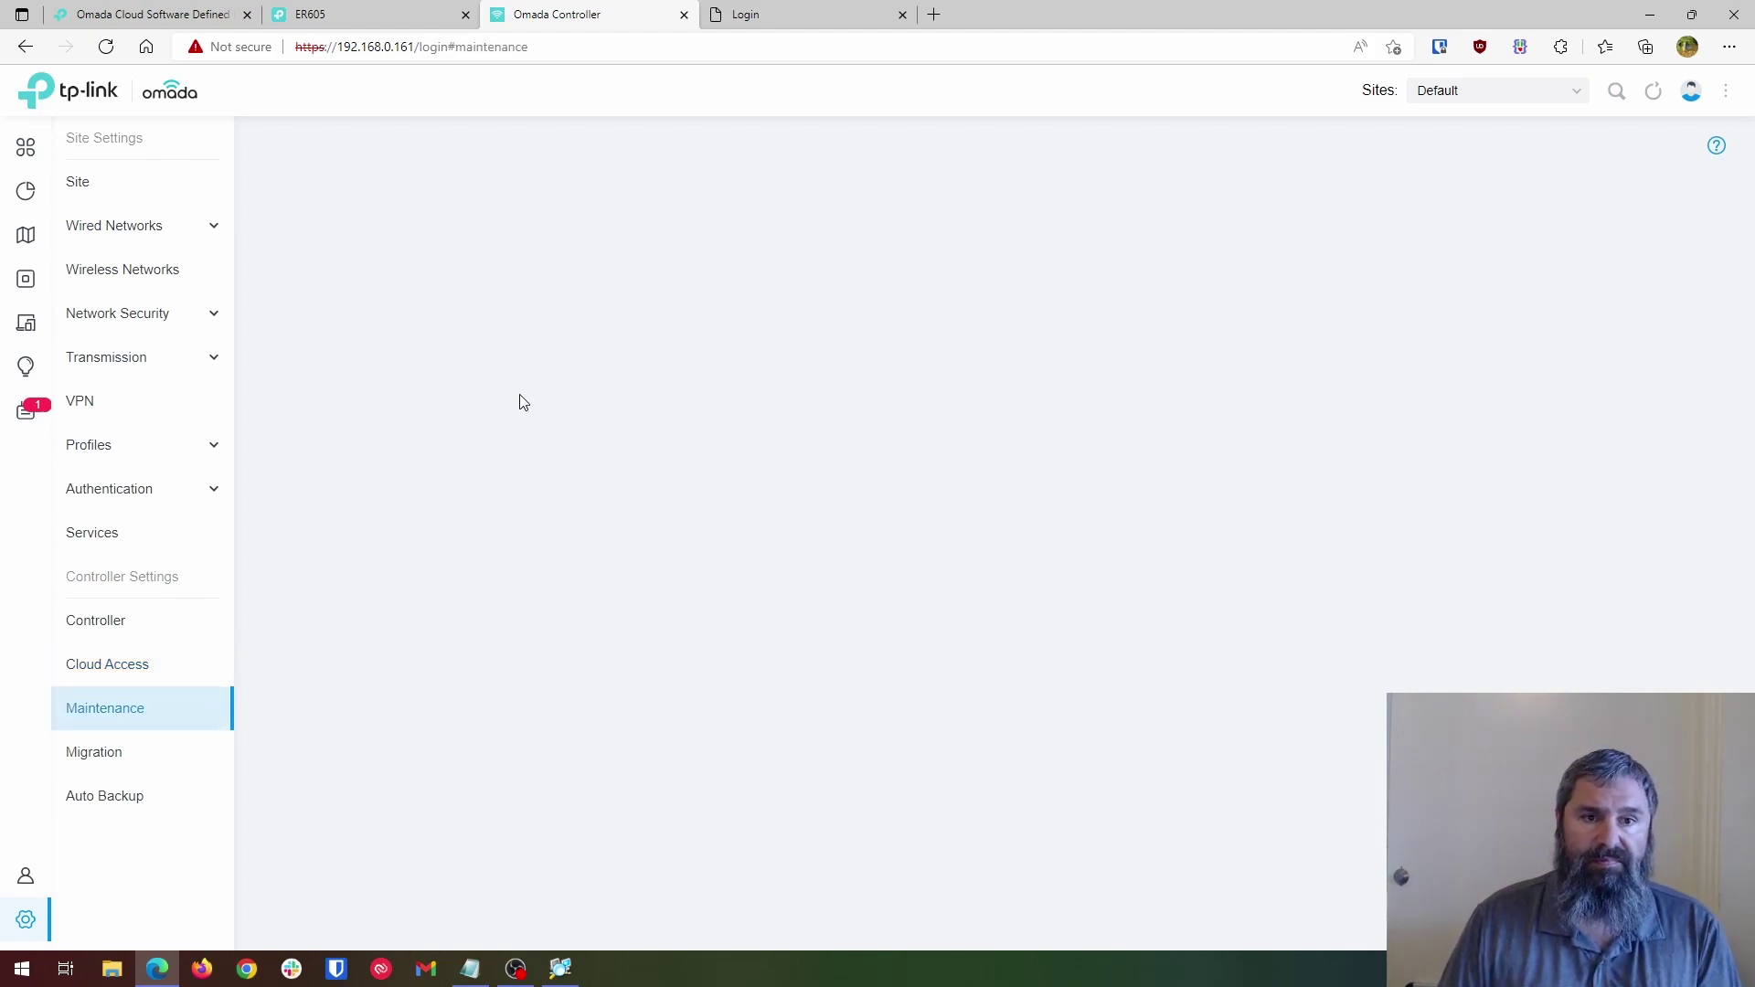
scroll(423, 685, "down", 4)
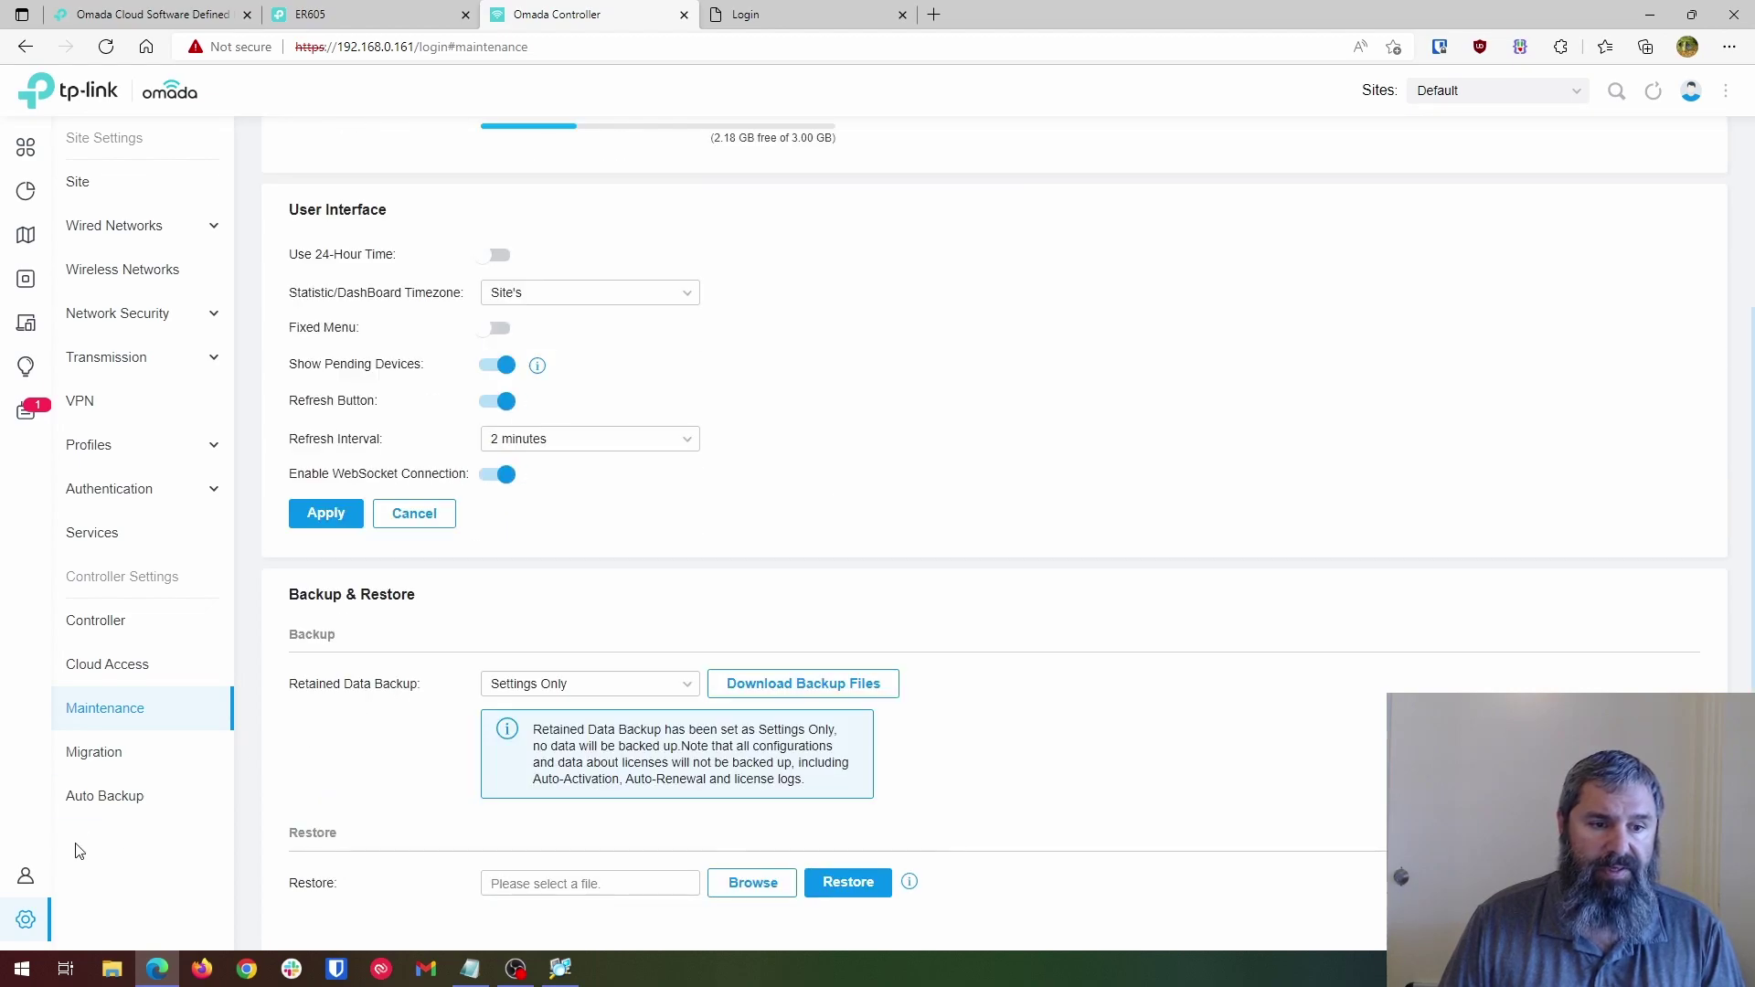
left_click(108, 766)
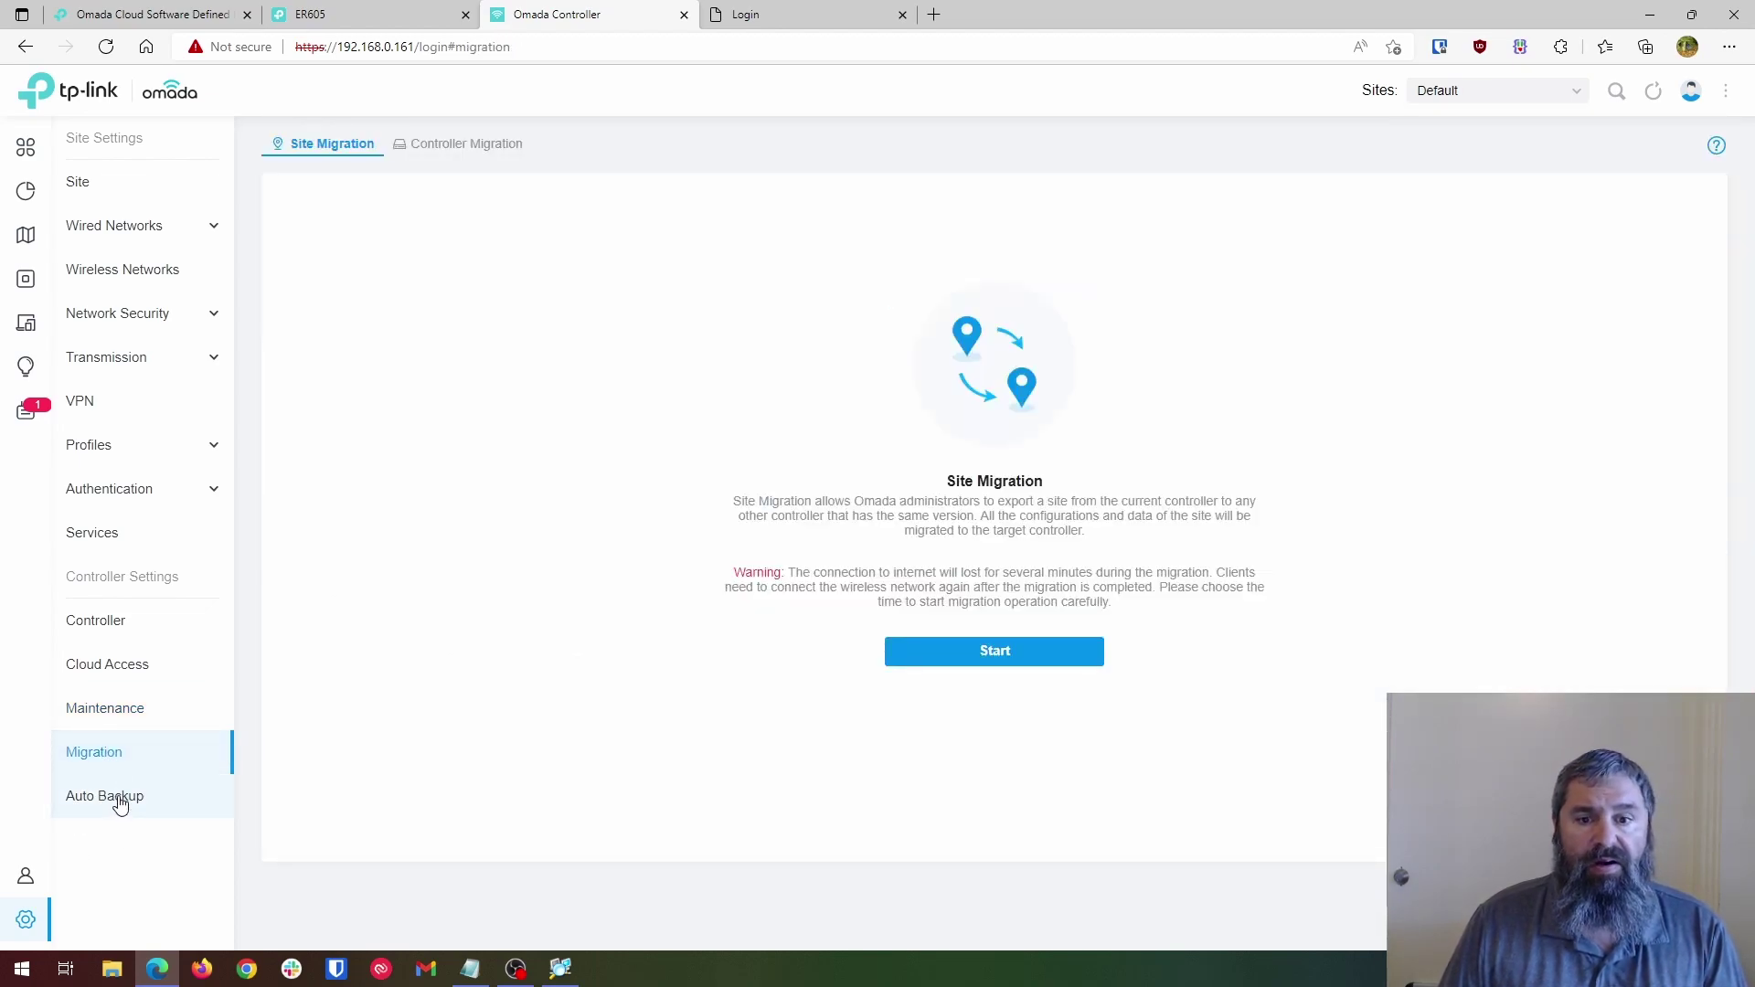
left_click(119, 801)
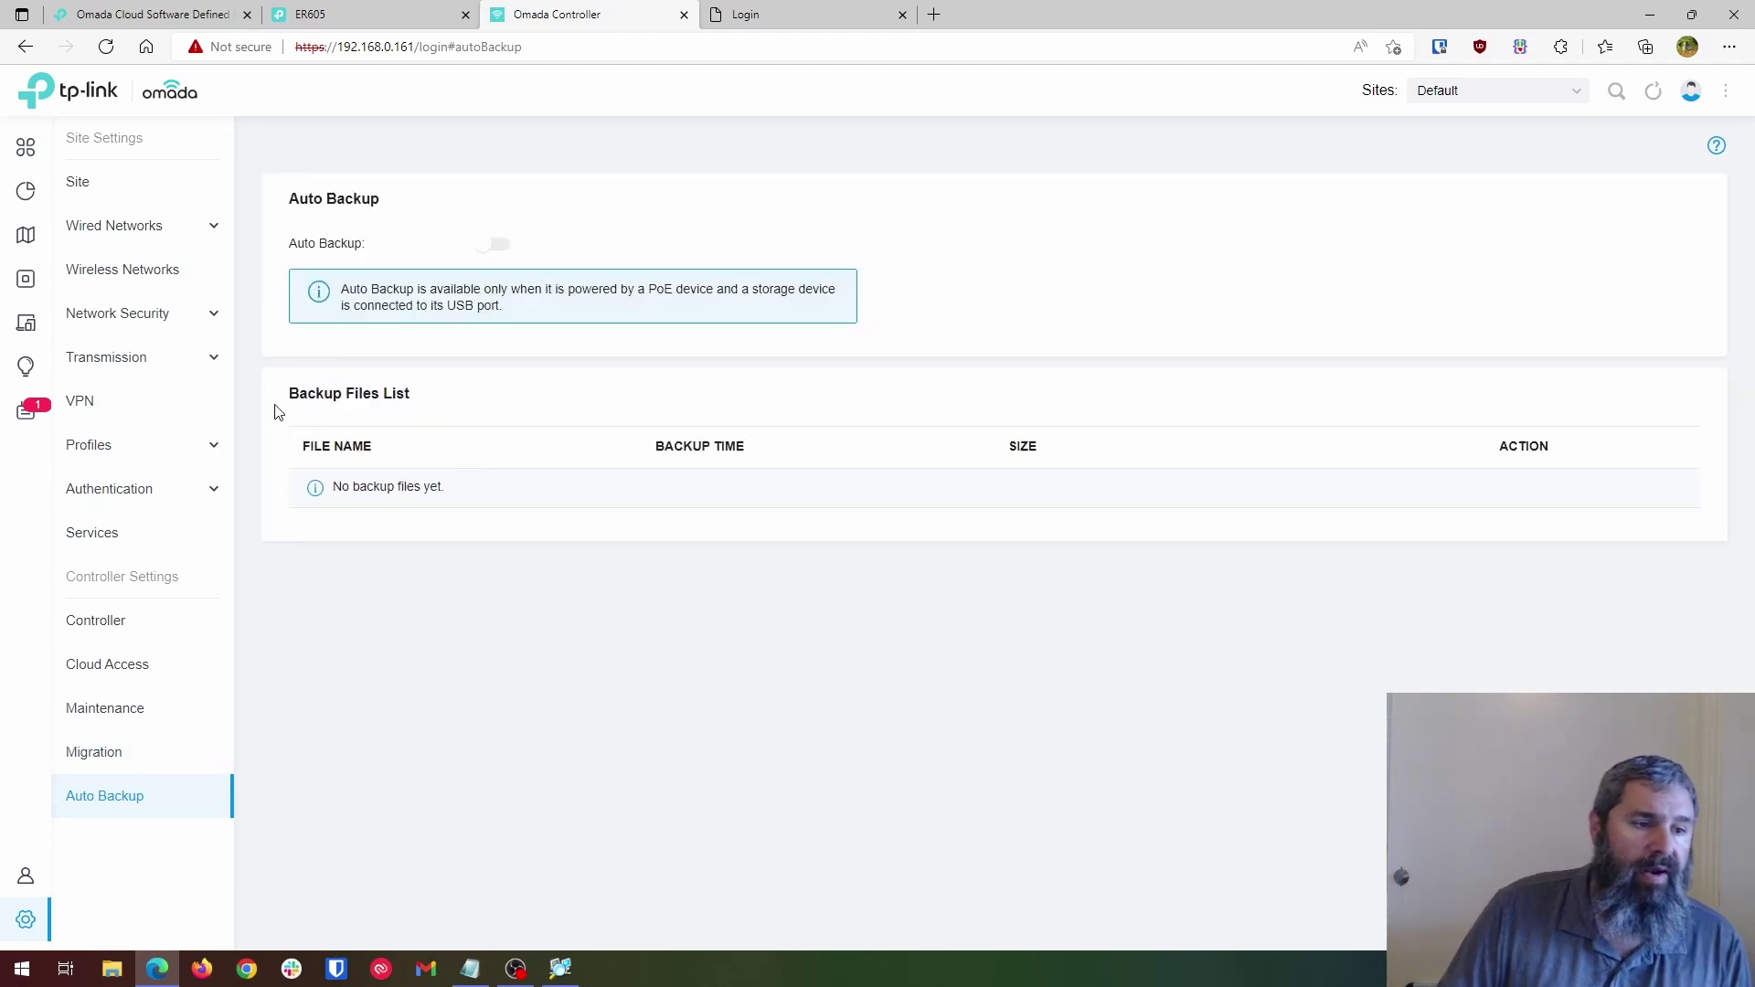
List the adopted devices by Gateway/Switches and APs, view Batch Action, and inspect the EAP245.
mouse_move(70, 255)
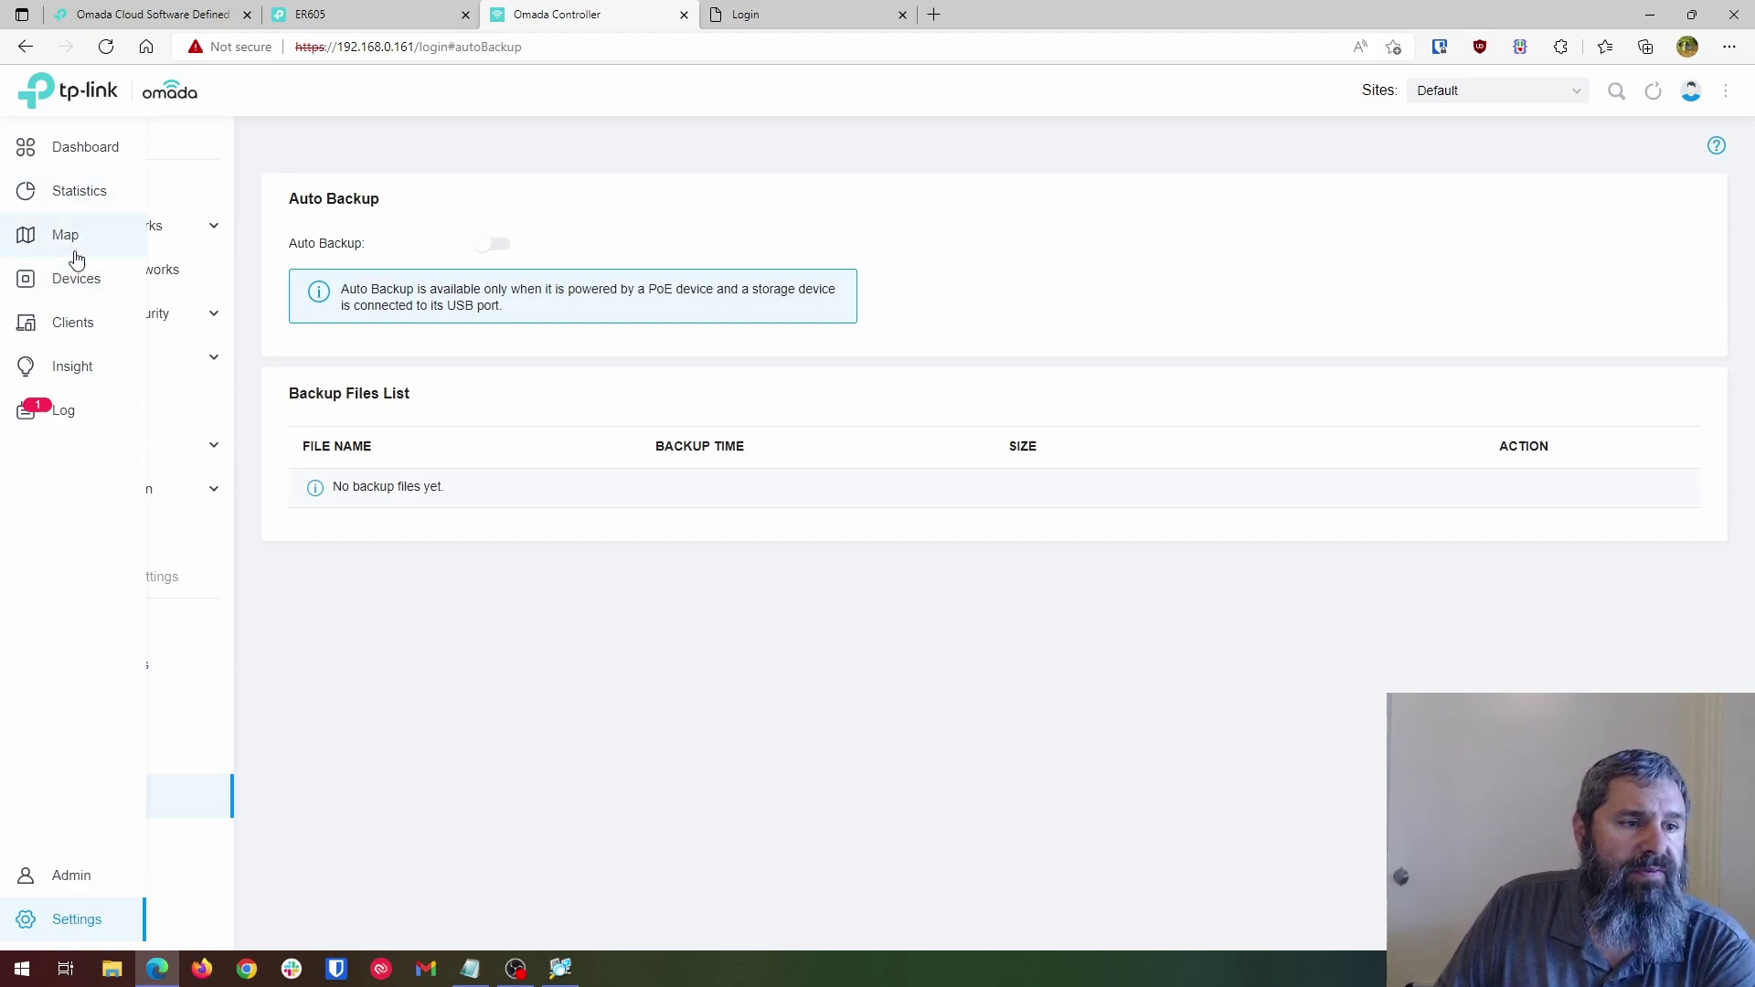
left_click(77, 279)
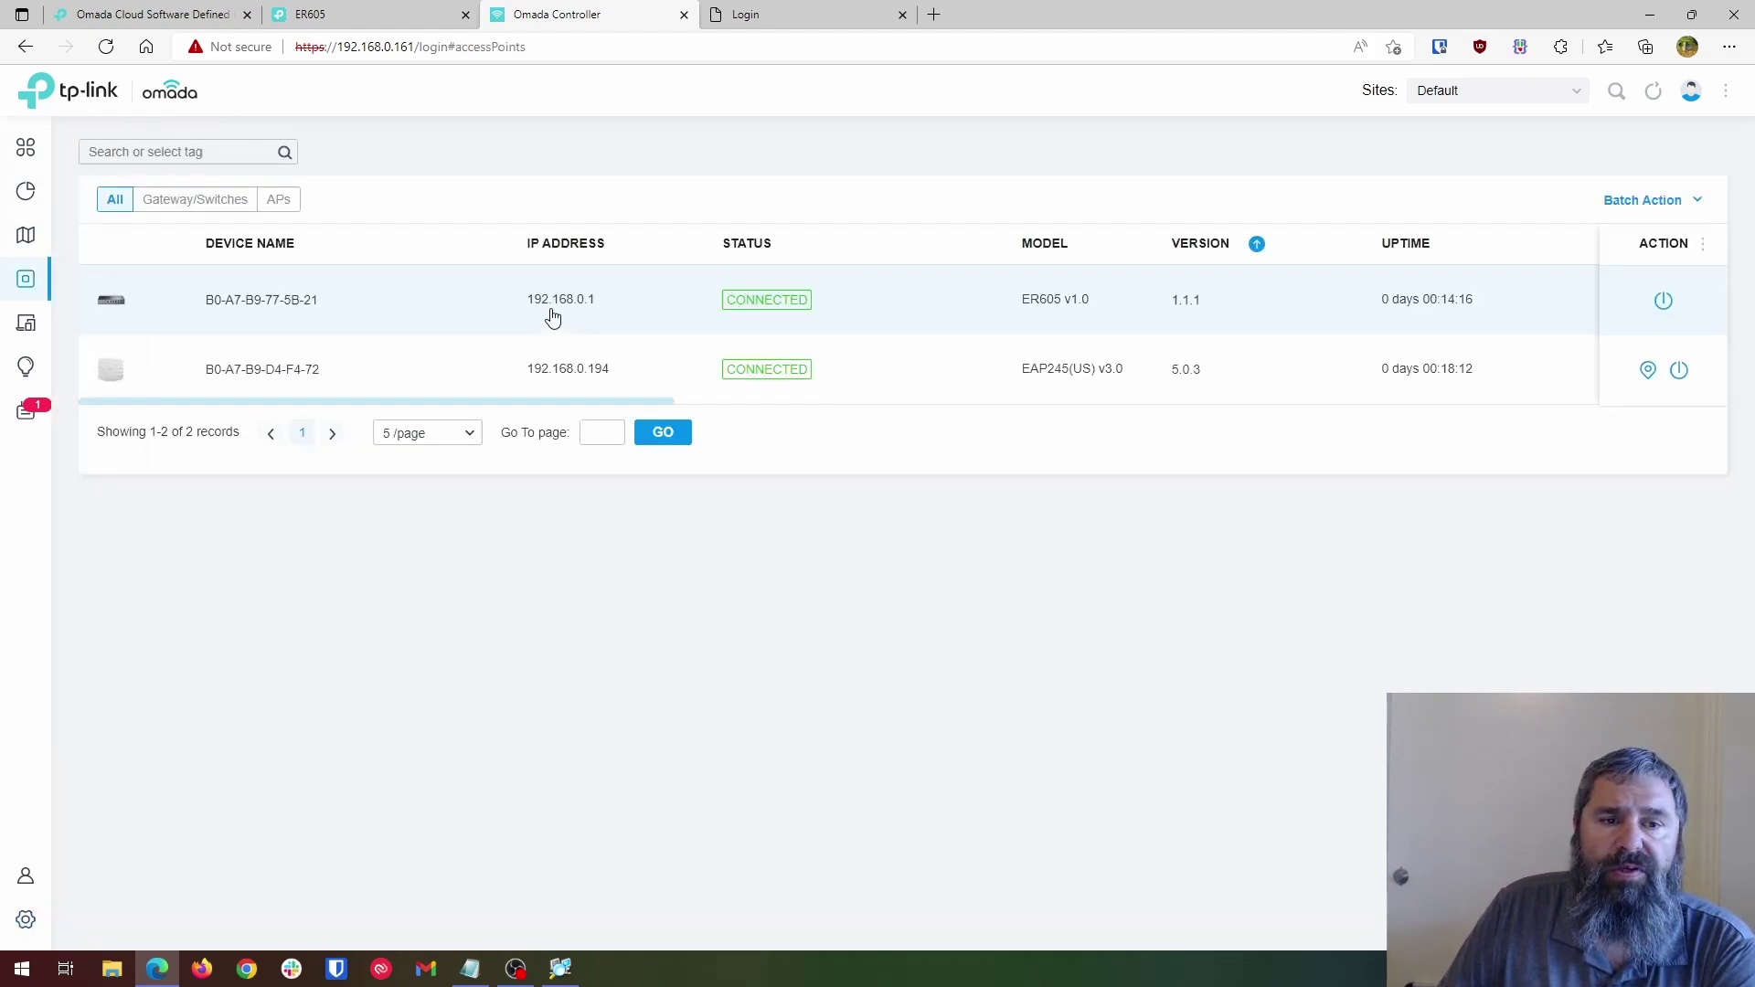
left_click(209, 203)
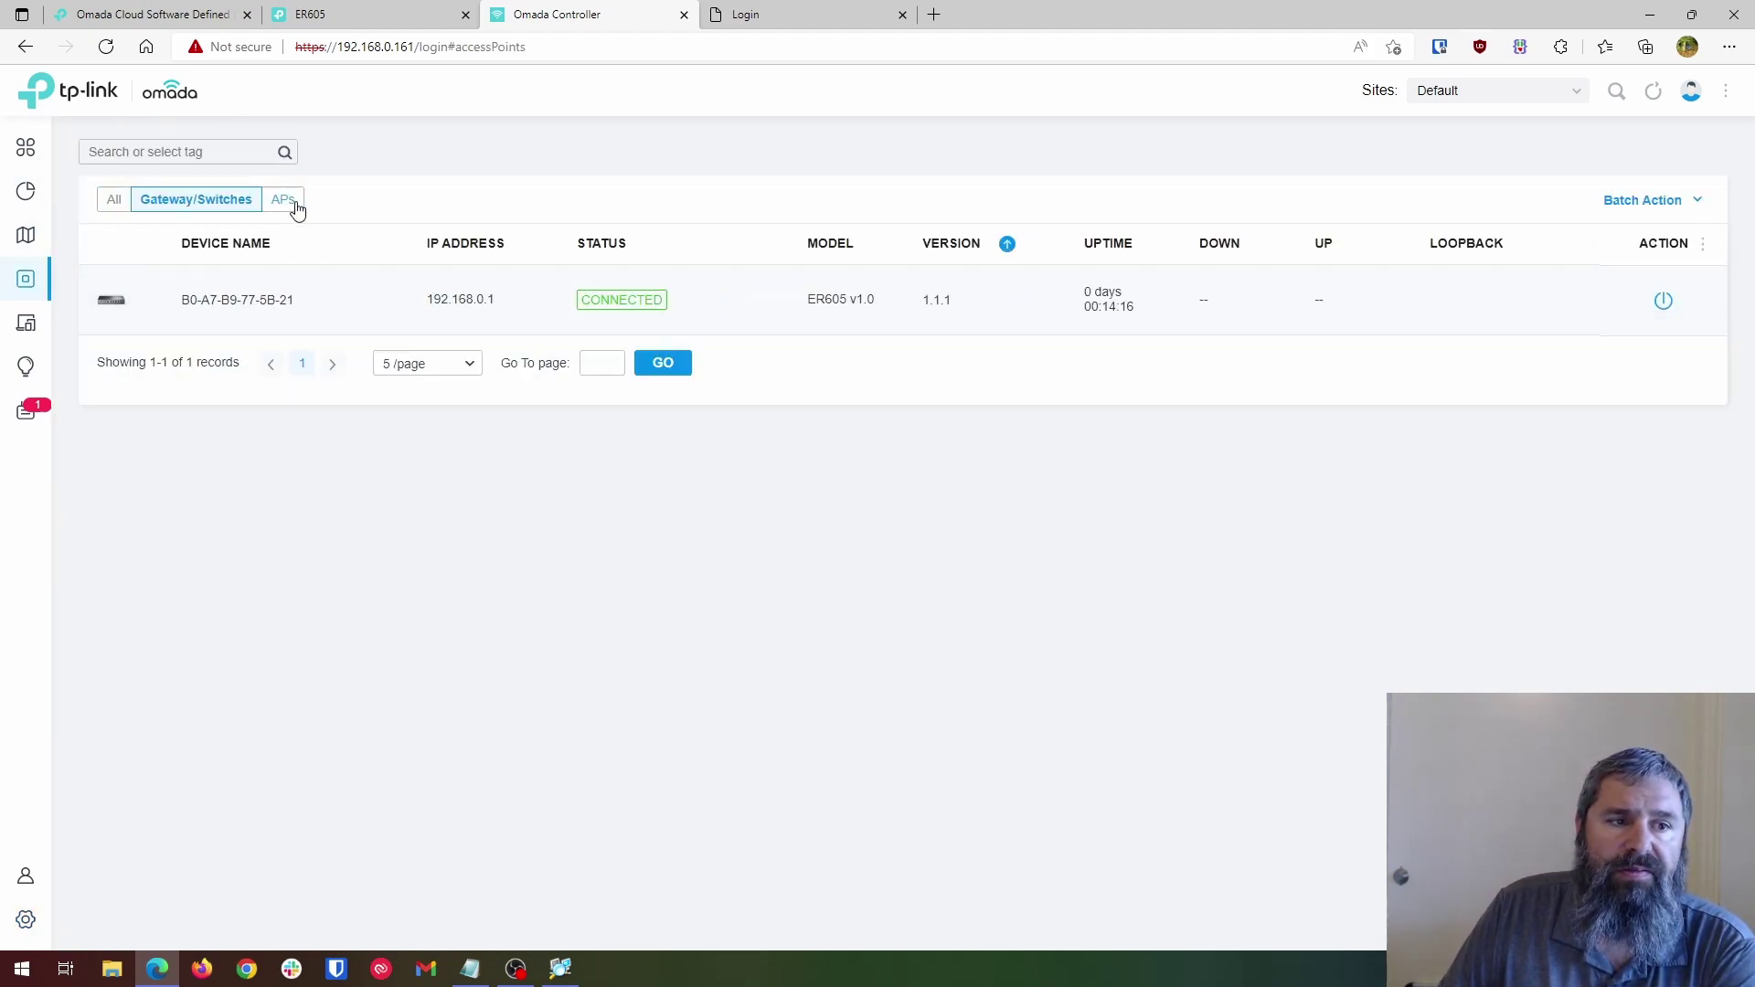
left_click(281, 203)
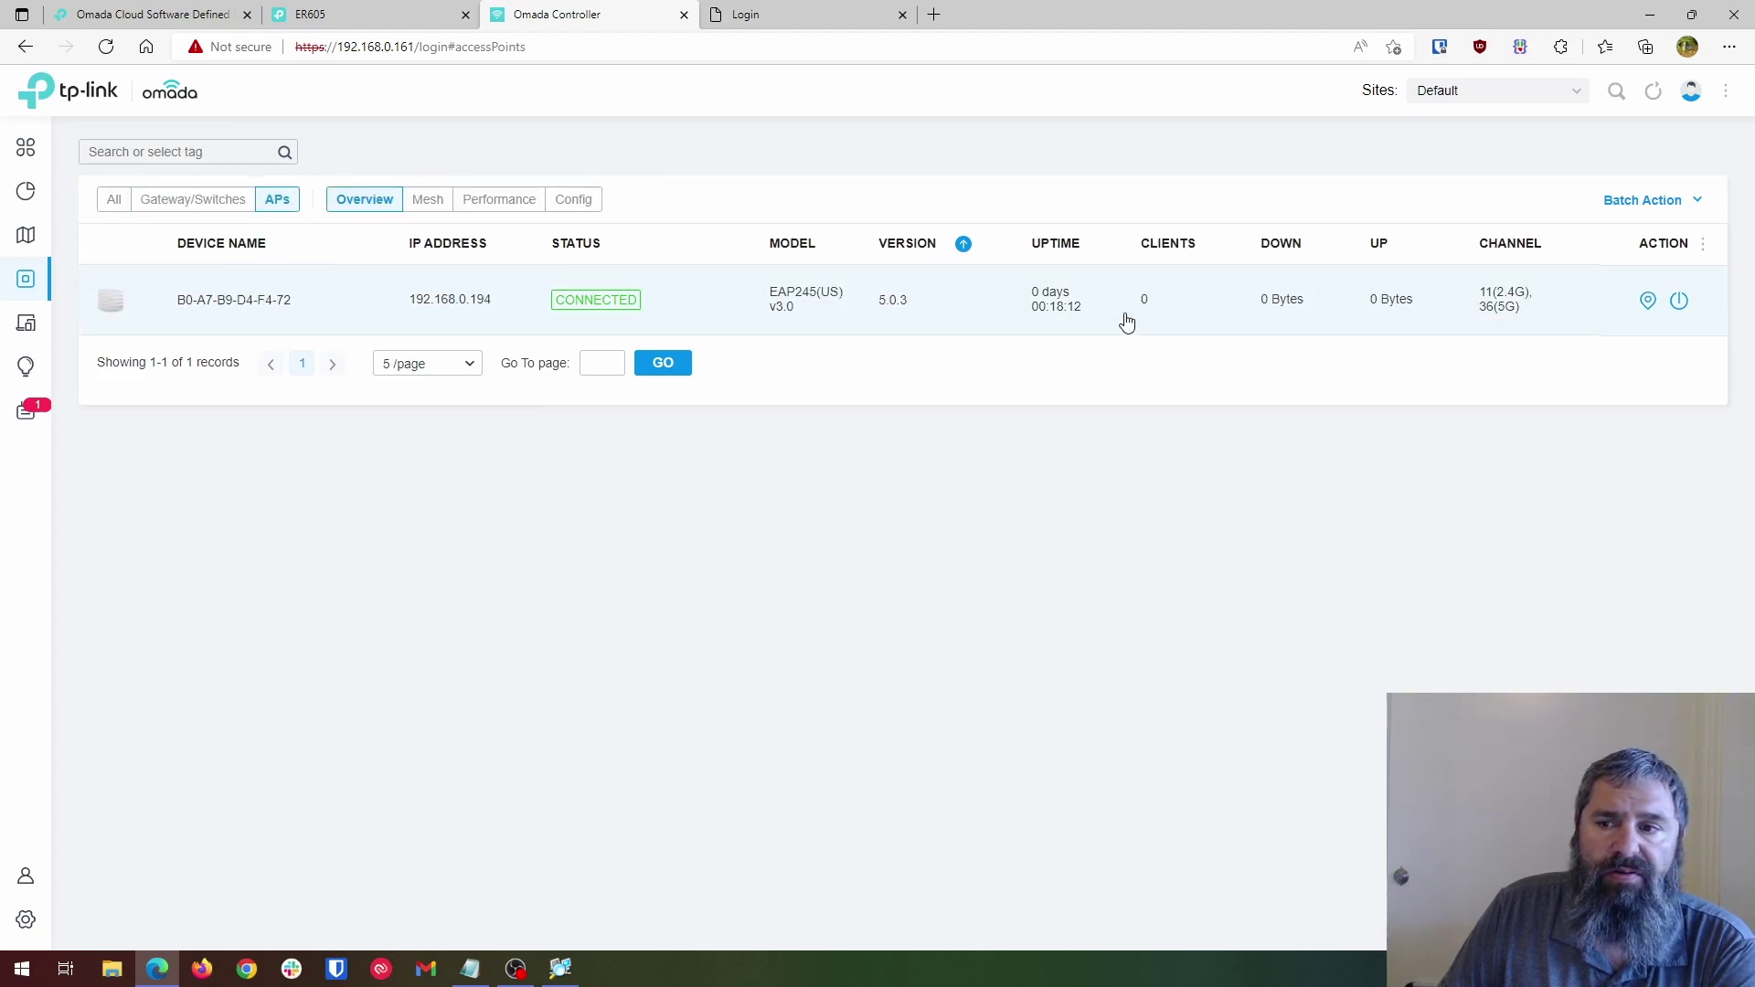
left_click(1696, 203)
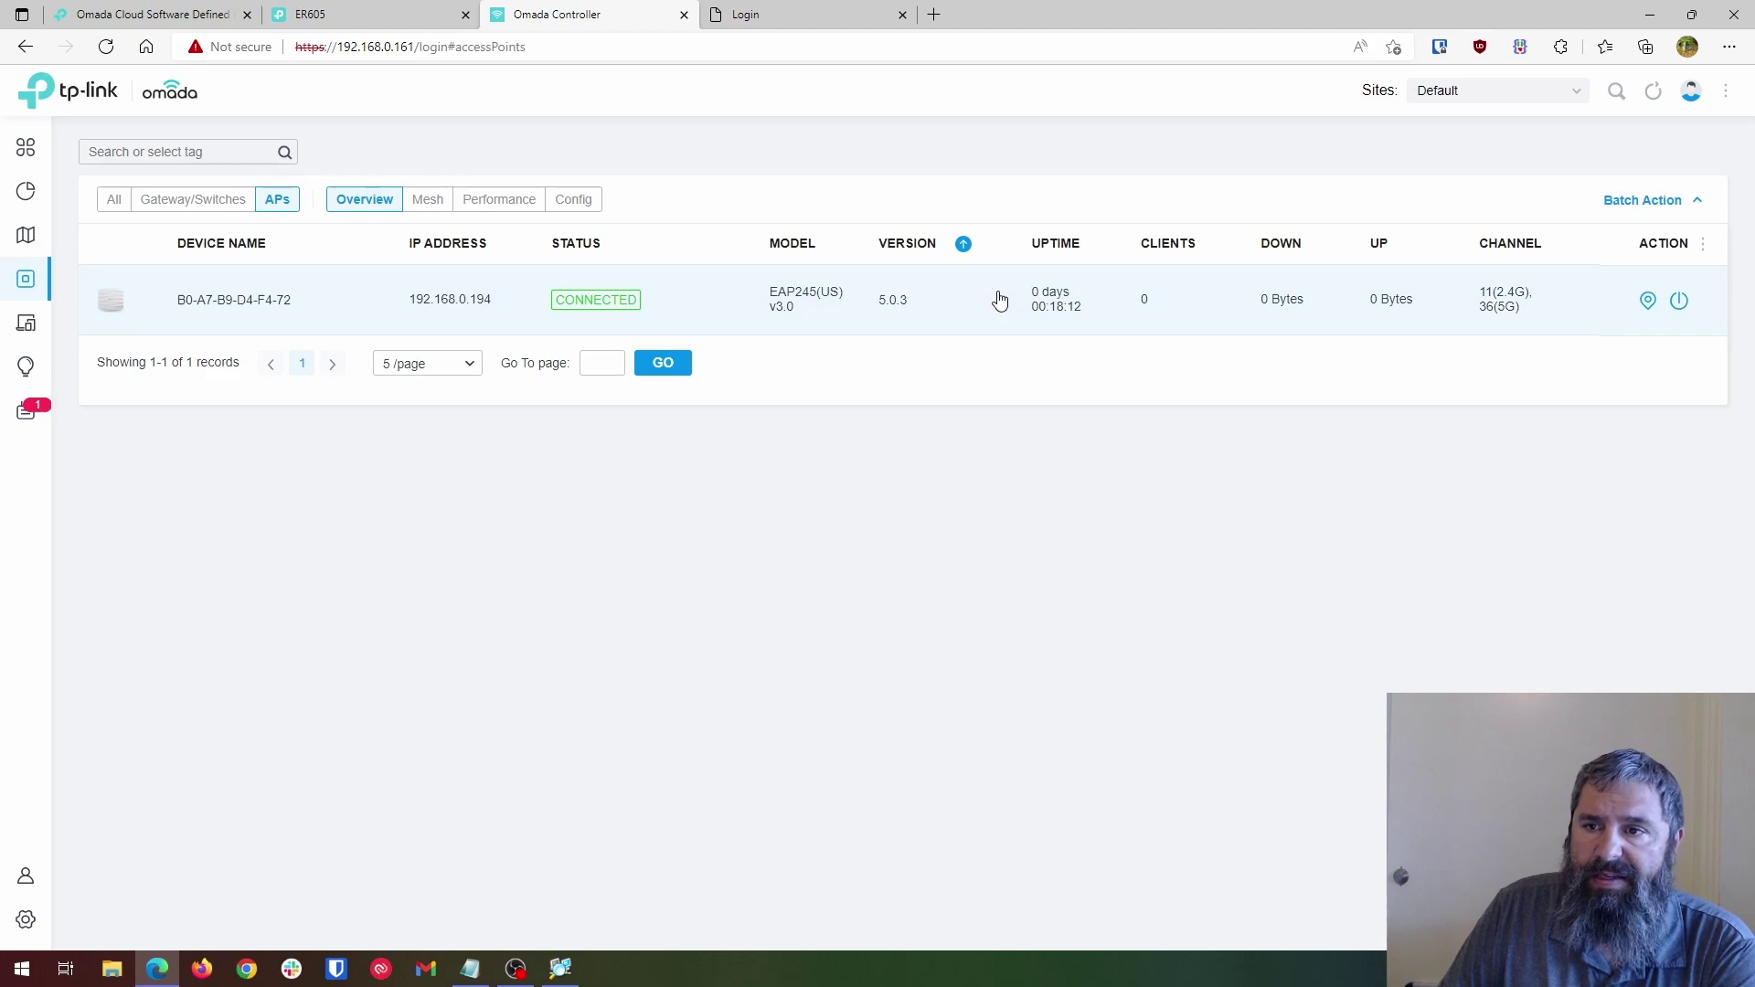
left_click(574, 199)
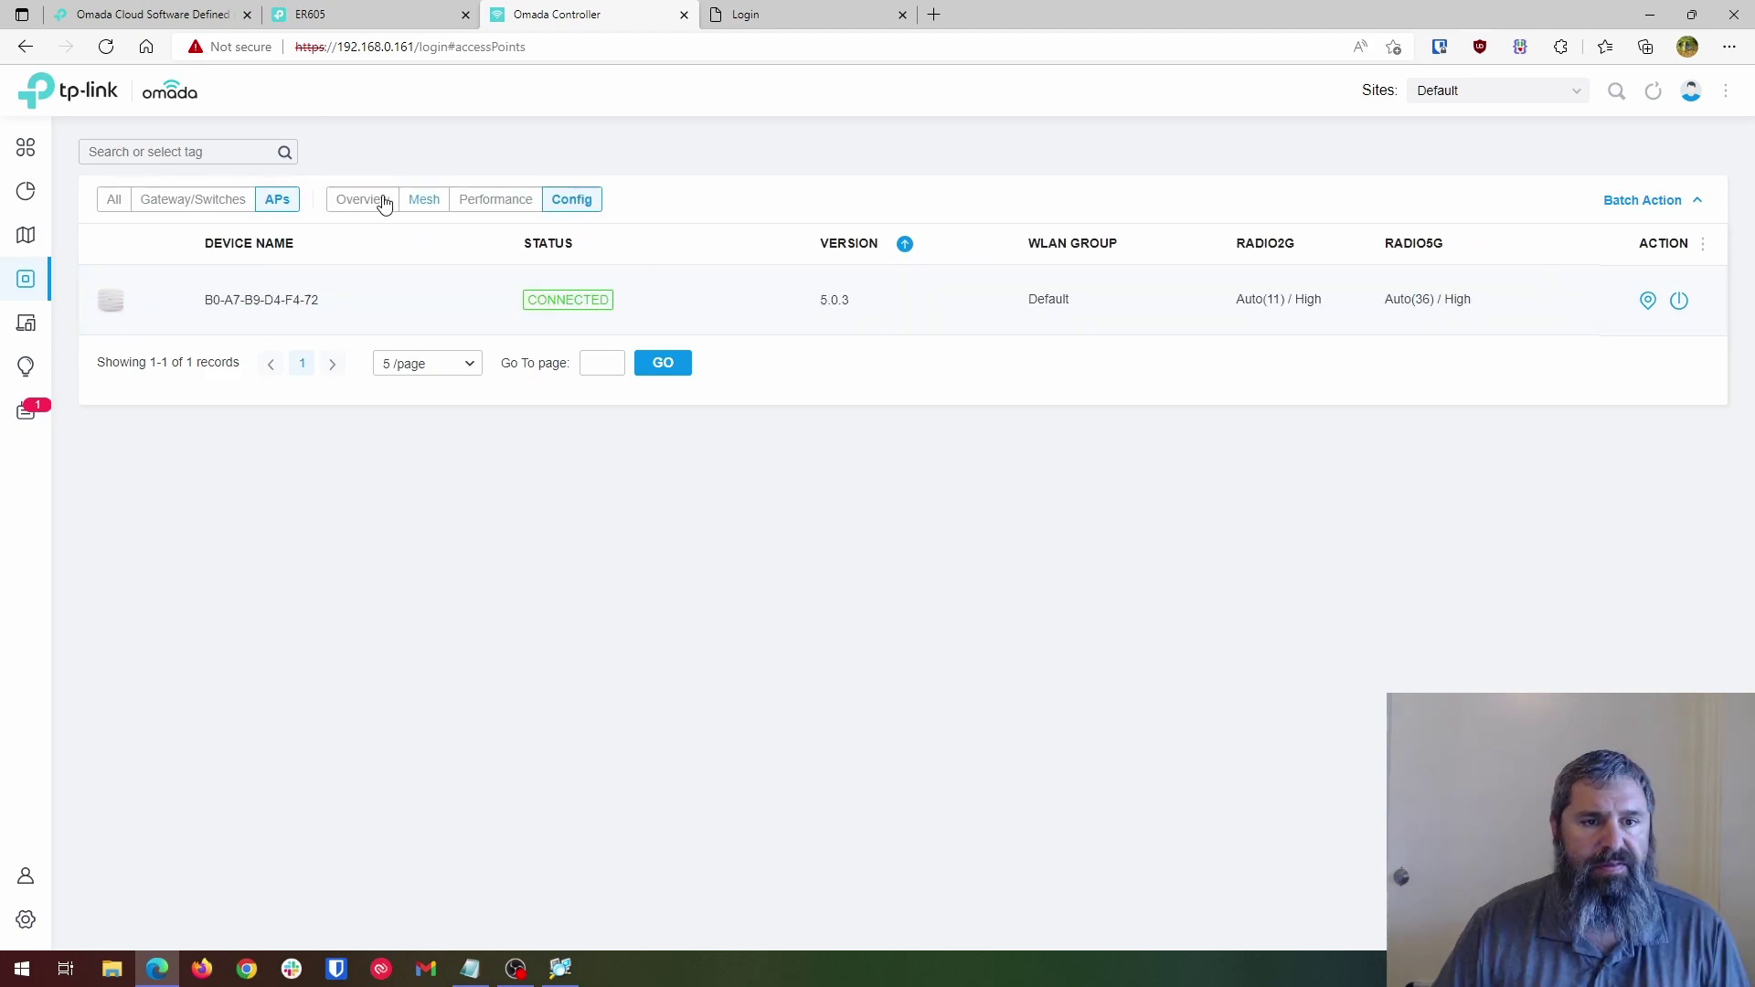
Return to all devices and check ER605 and EAP245 for new firmware, which fails without cloud access.
left_click(152, 205)
left_click(114, 203)
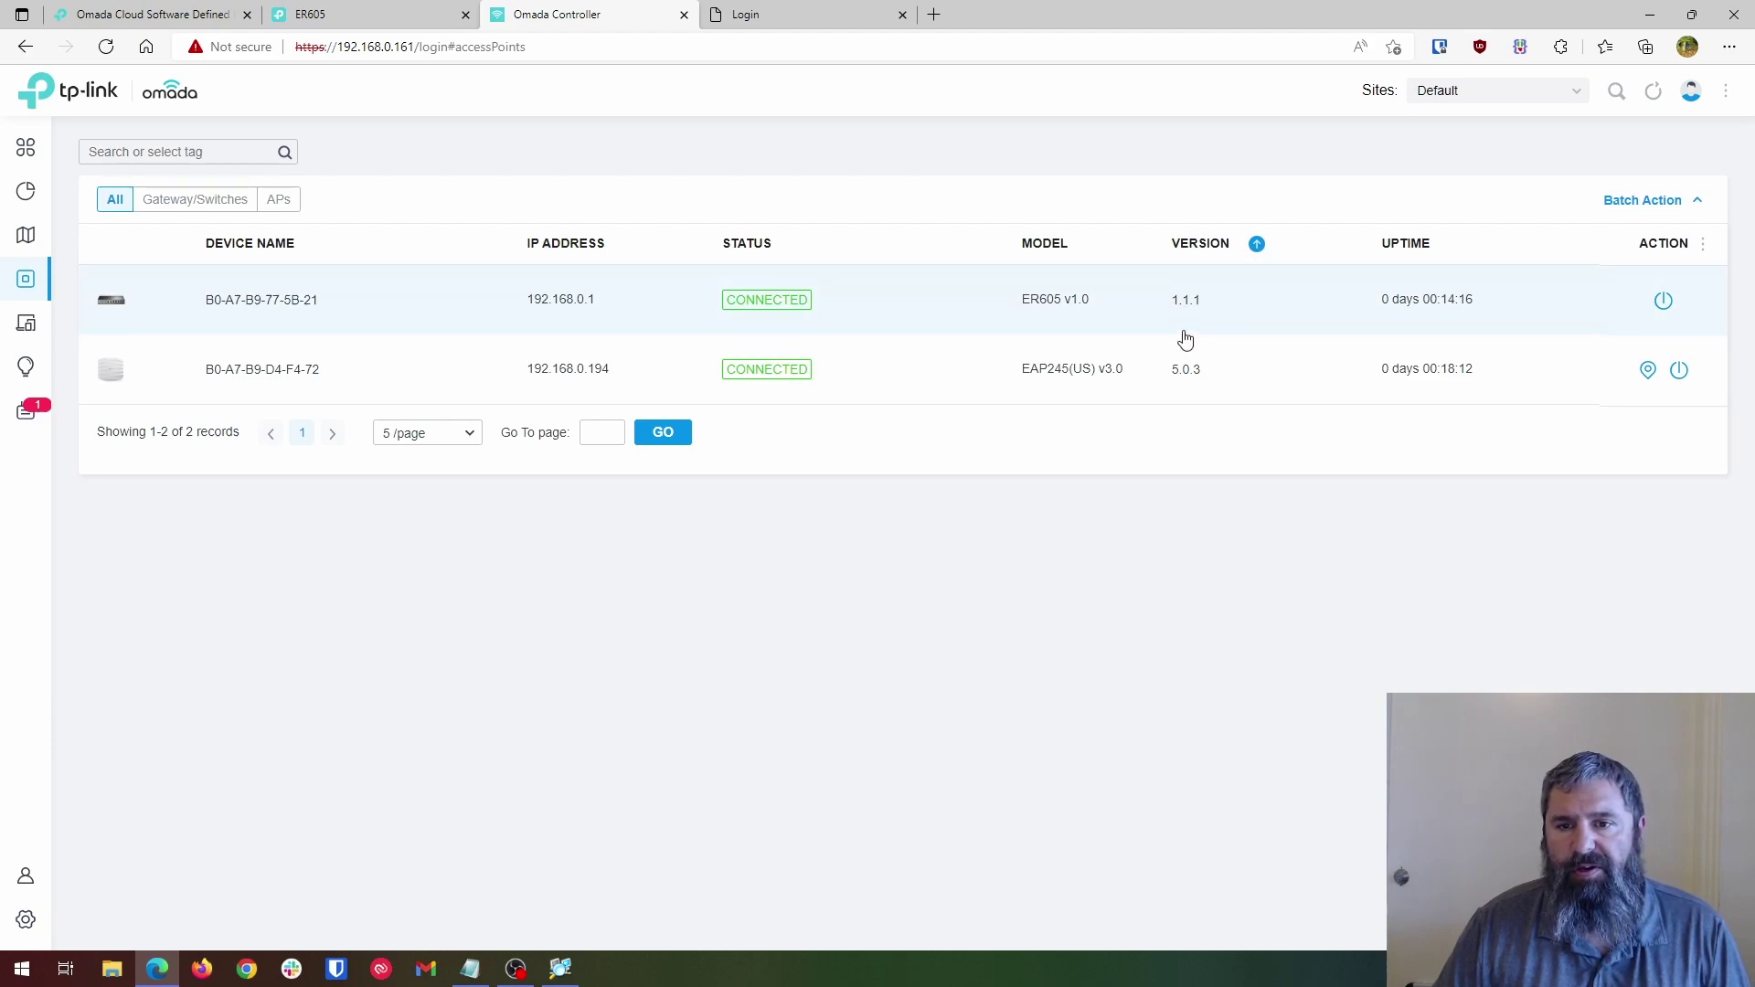
left_click(1256, 246)
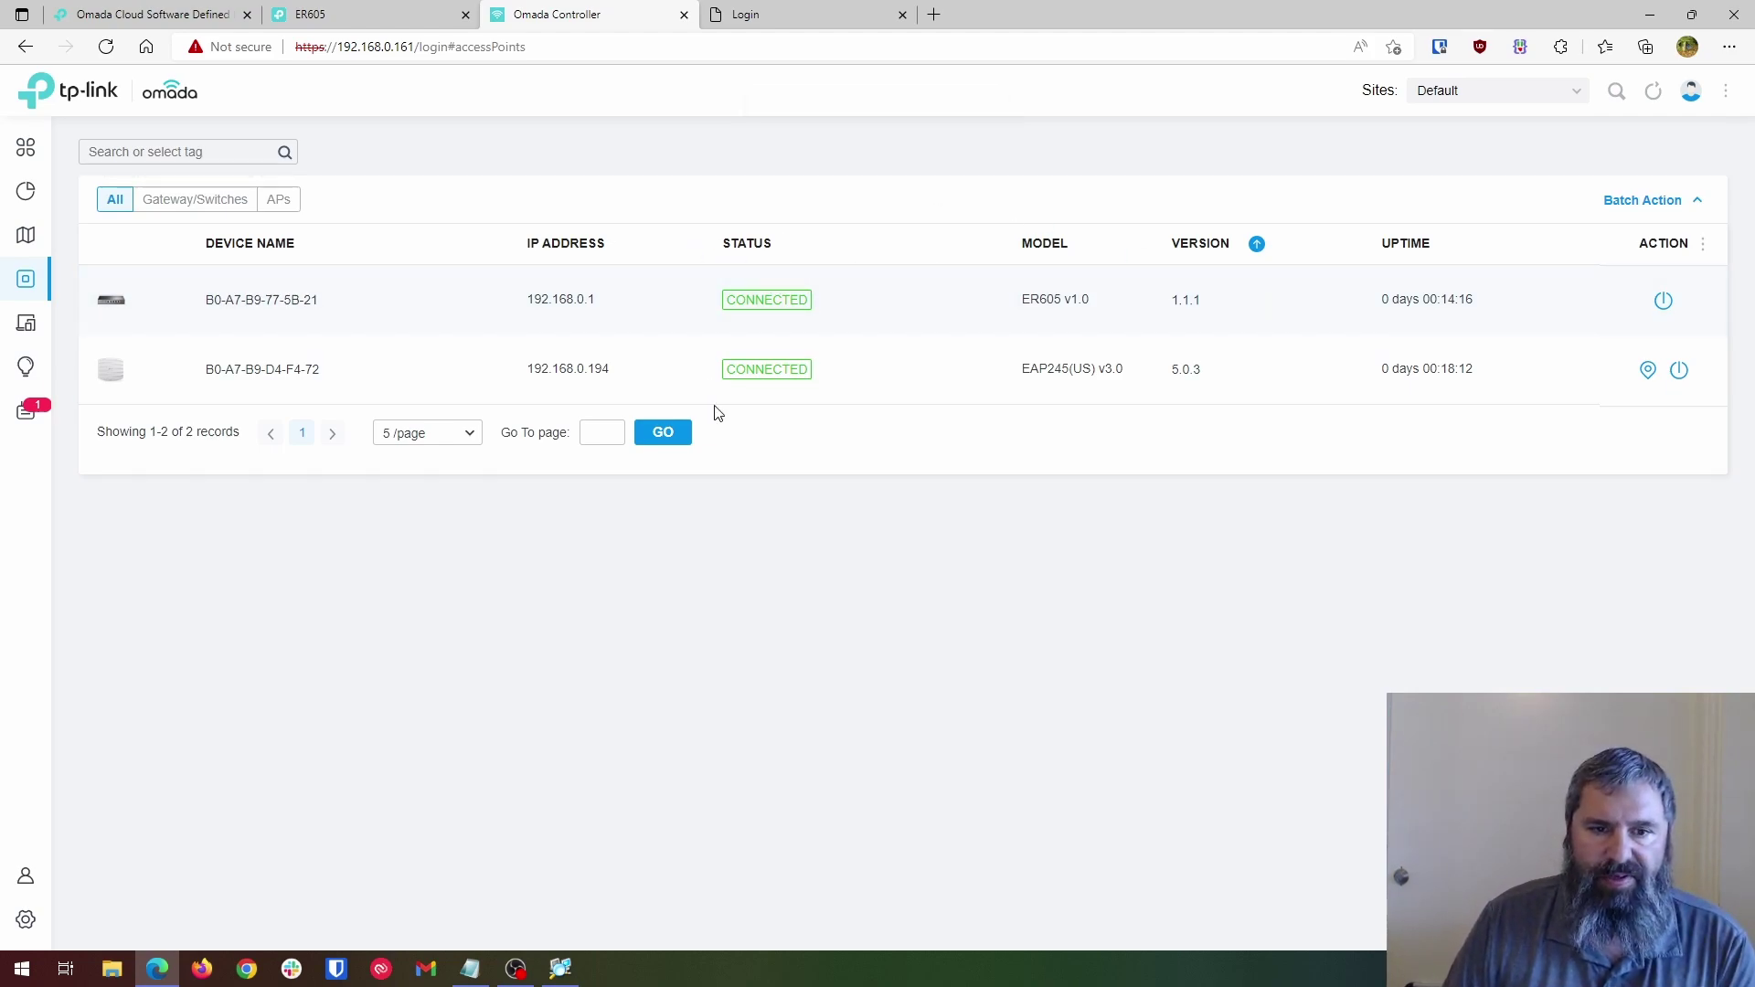
mouse_move(5, 720)
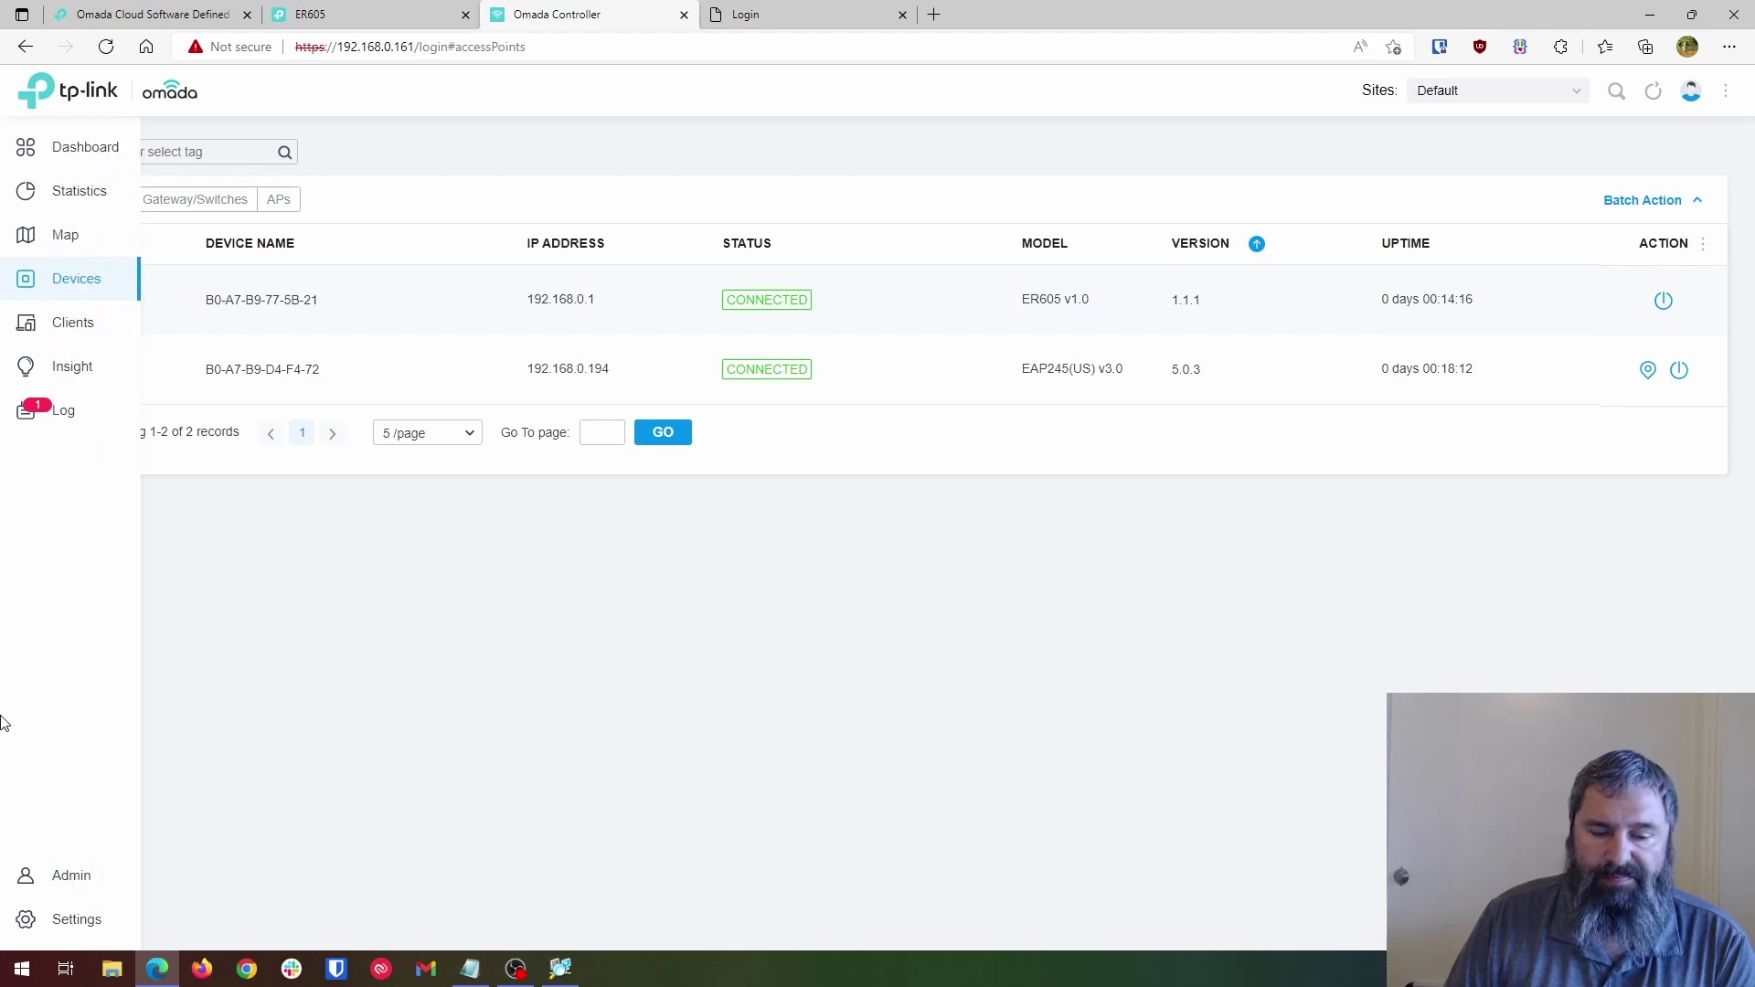
Leave the admin accounts page and switch on Cloud Access in the controller settings.
left_click(90, 891)
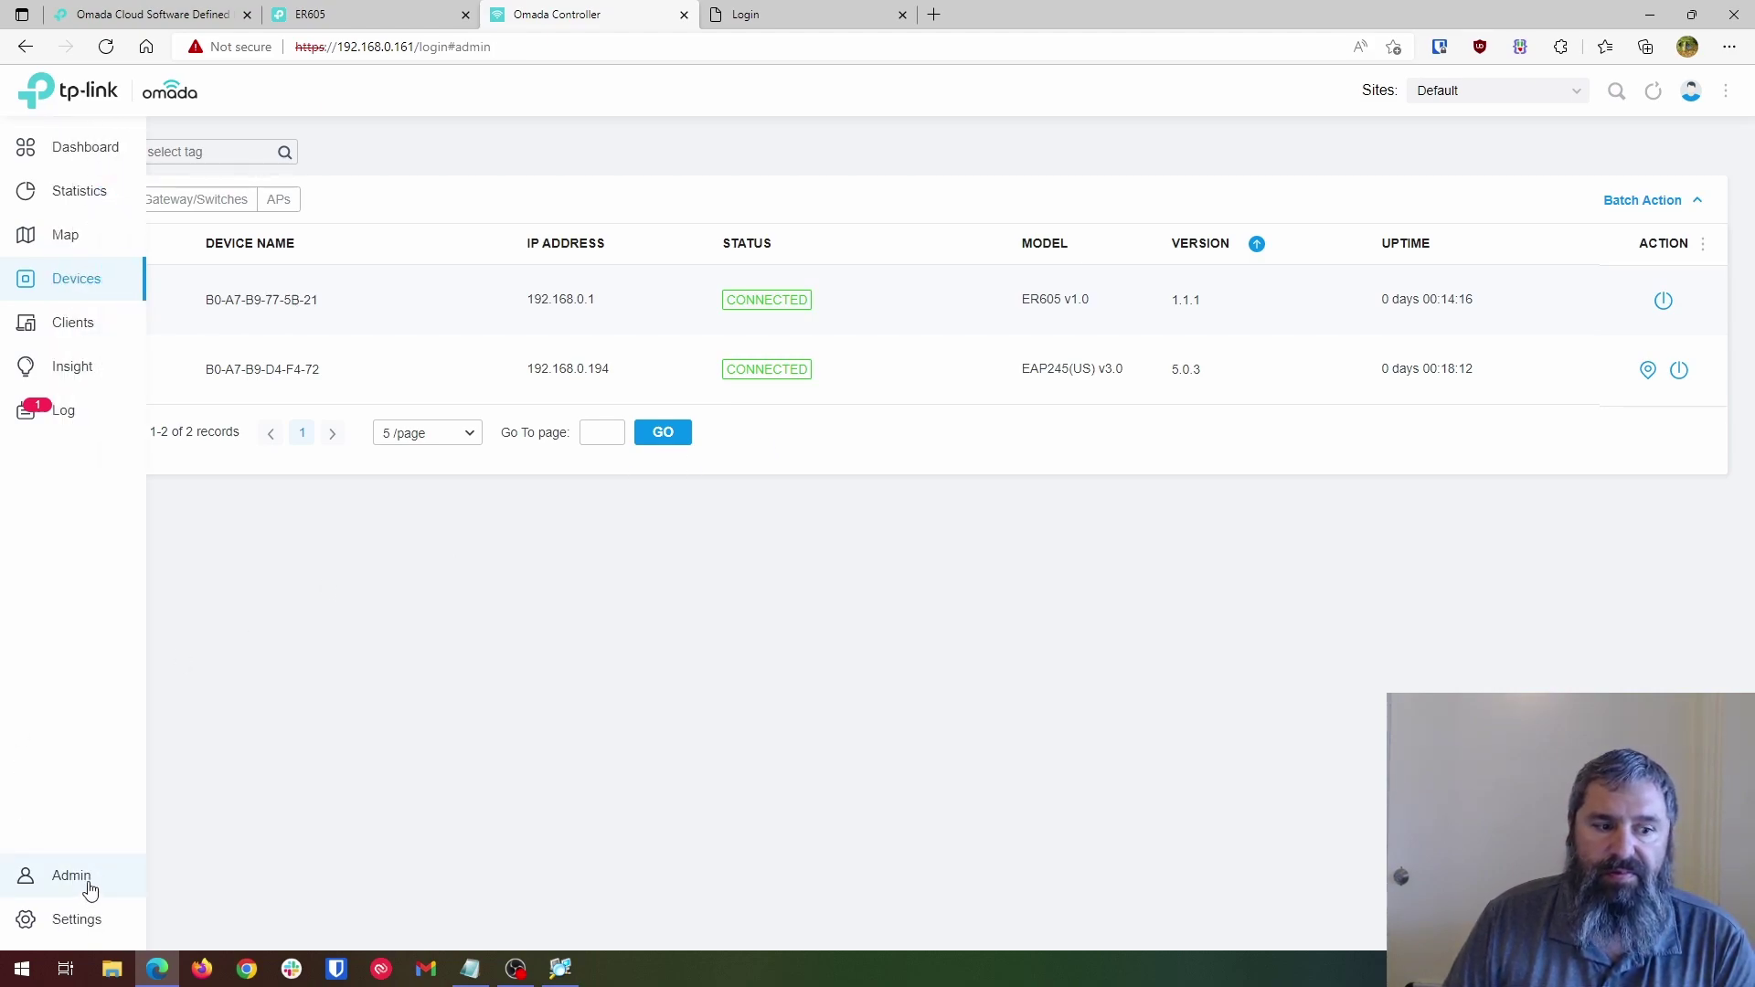
left_click(81, 924)
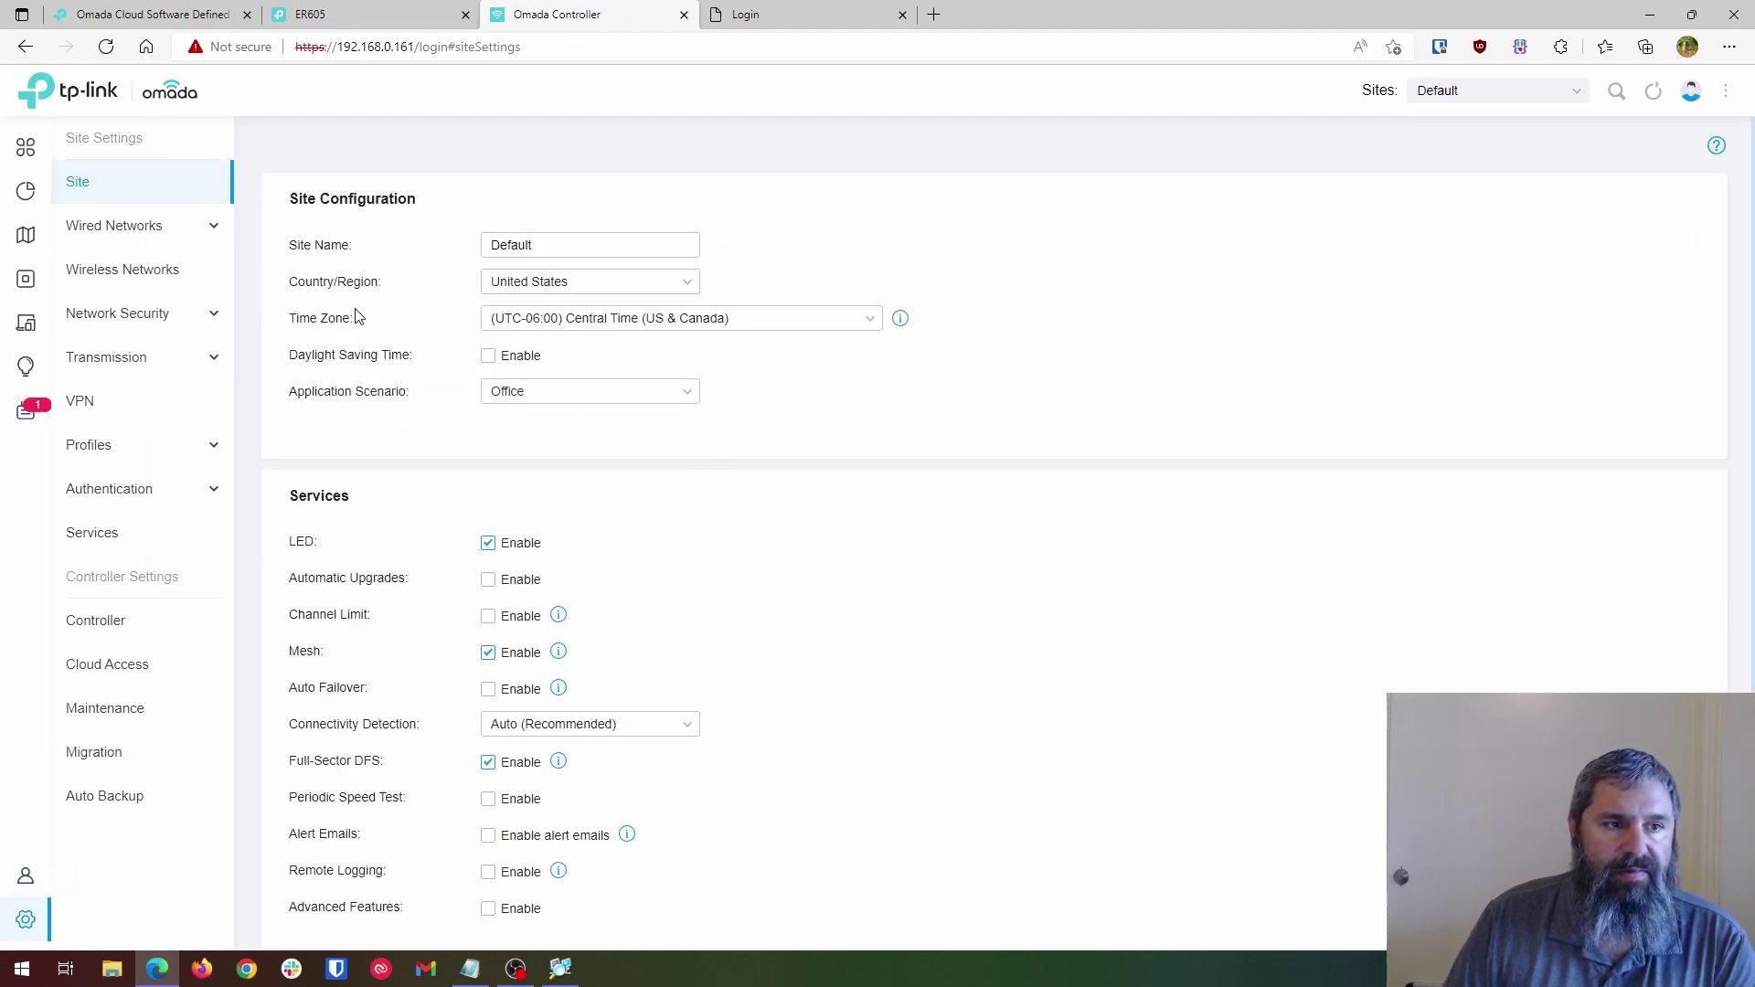
left_click(119, 678)
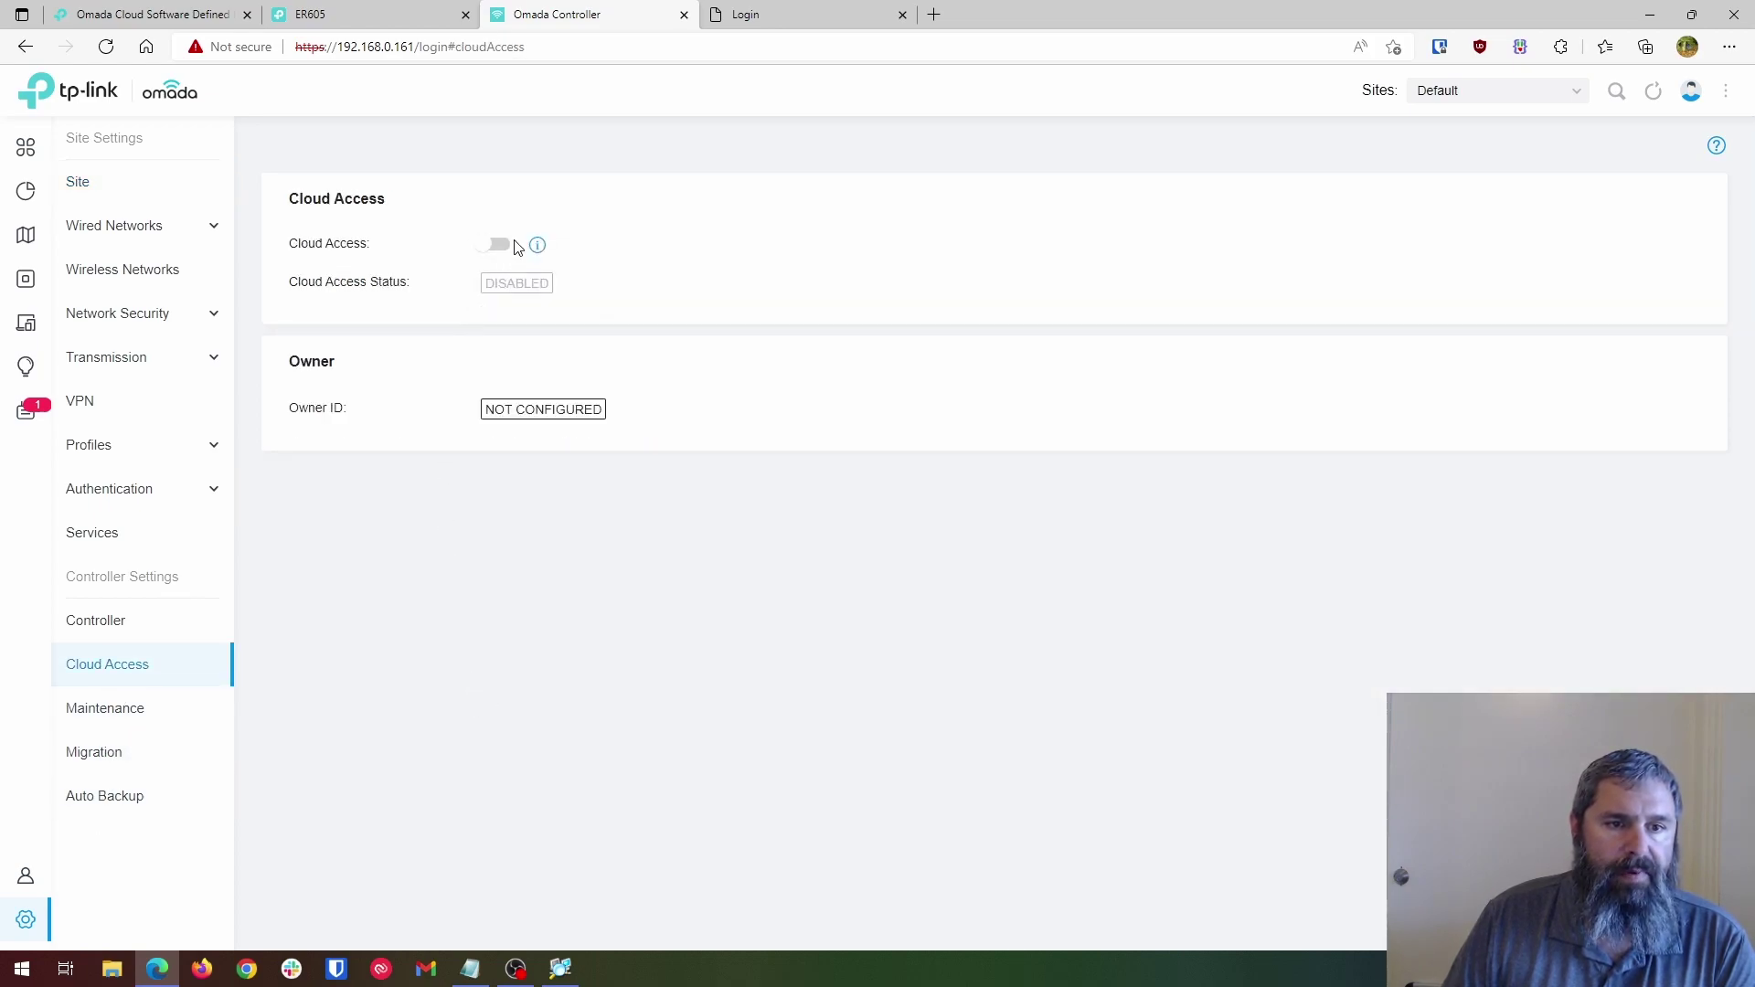
left_click(498, 245)
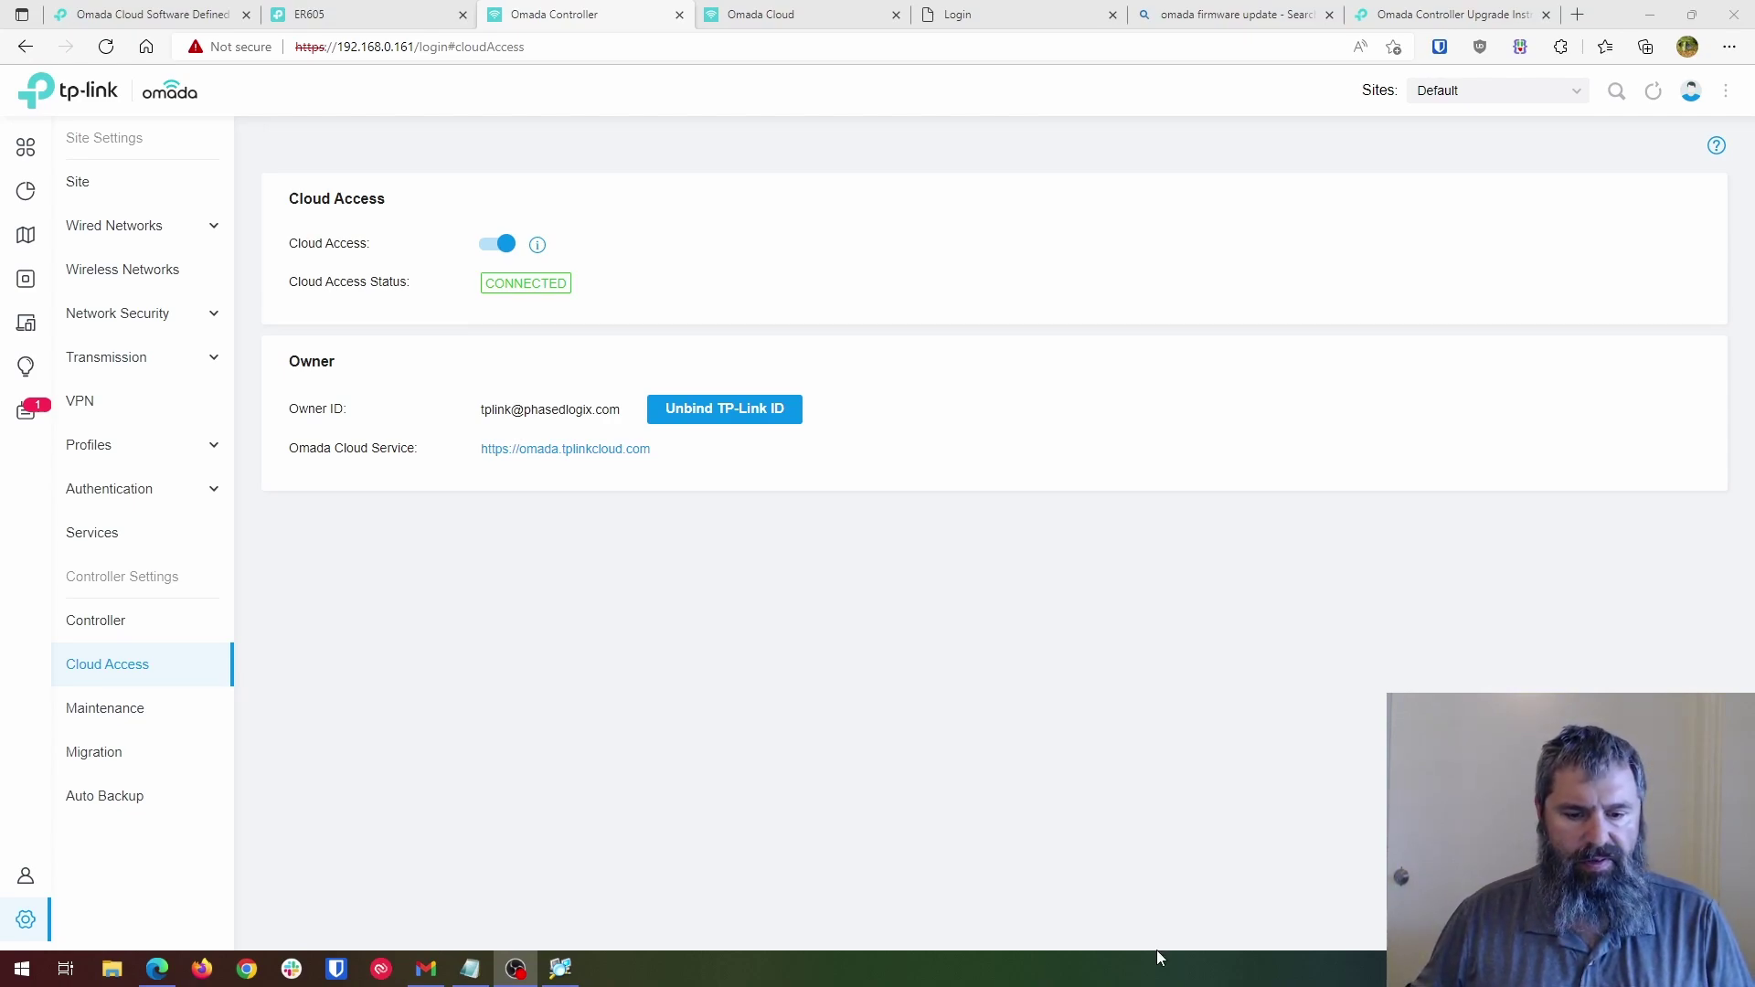
Check for a newer Hardware Controller Firmware version under Maintenance.
left_click(96, 716)
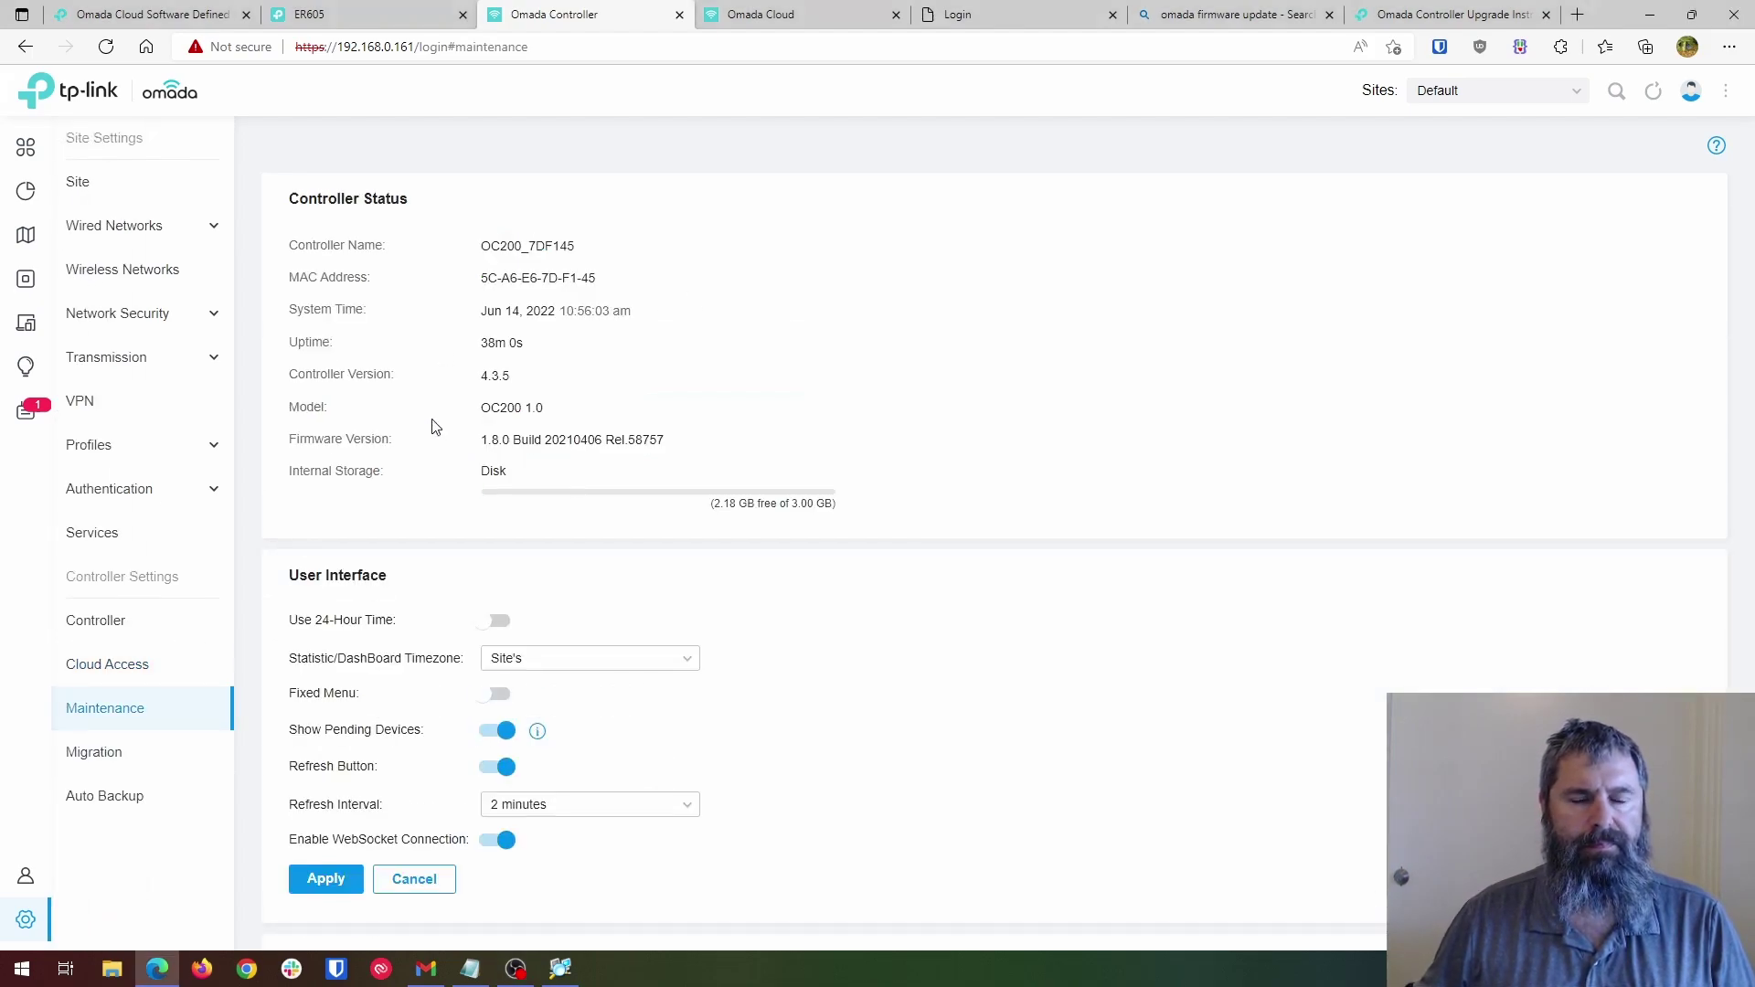
scroll(366, 400, "down", 8)
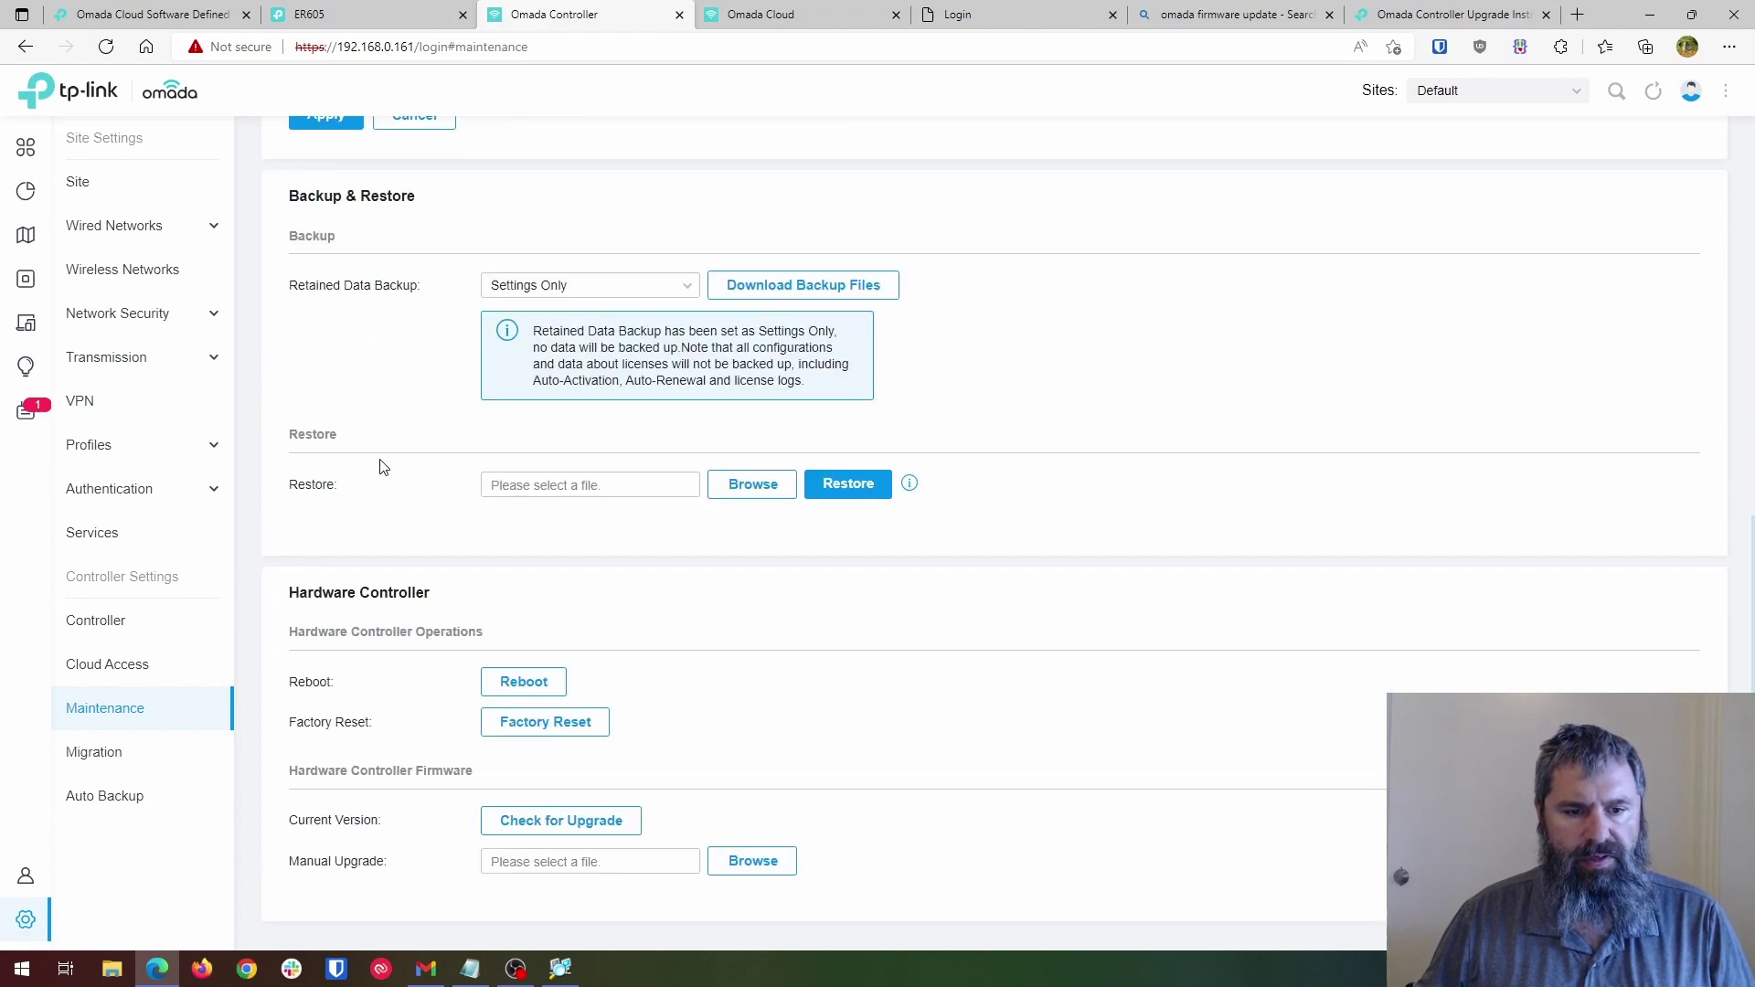
left_click(552, 821)
Return to the Devices list, where ER605 and EAP245 now show firmware updates available.
scroll(340, 641, "down", 1)
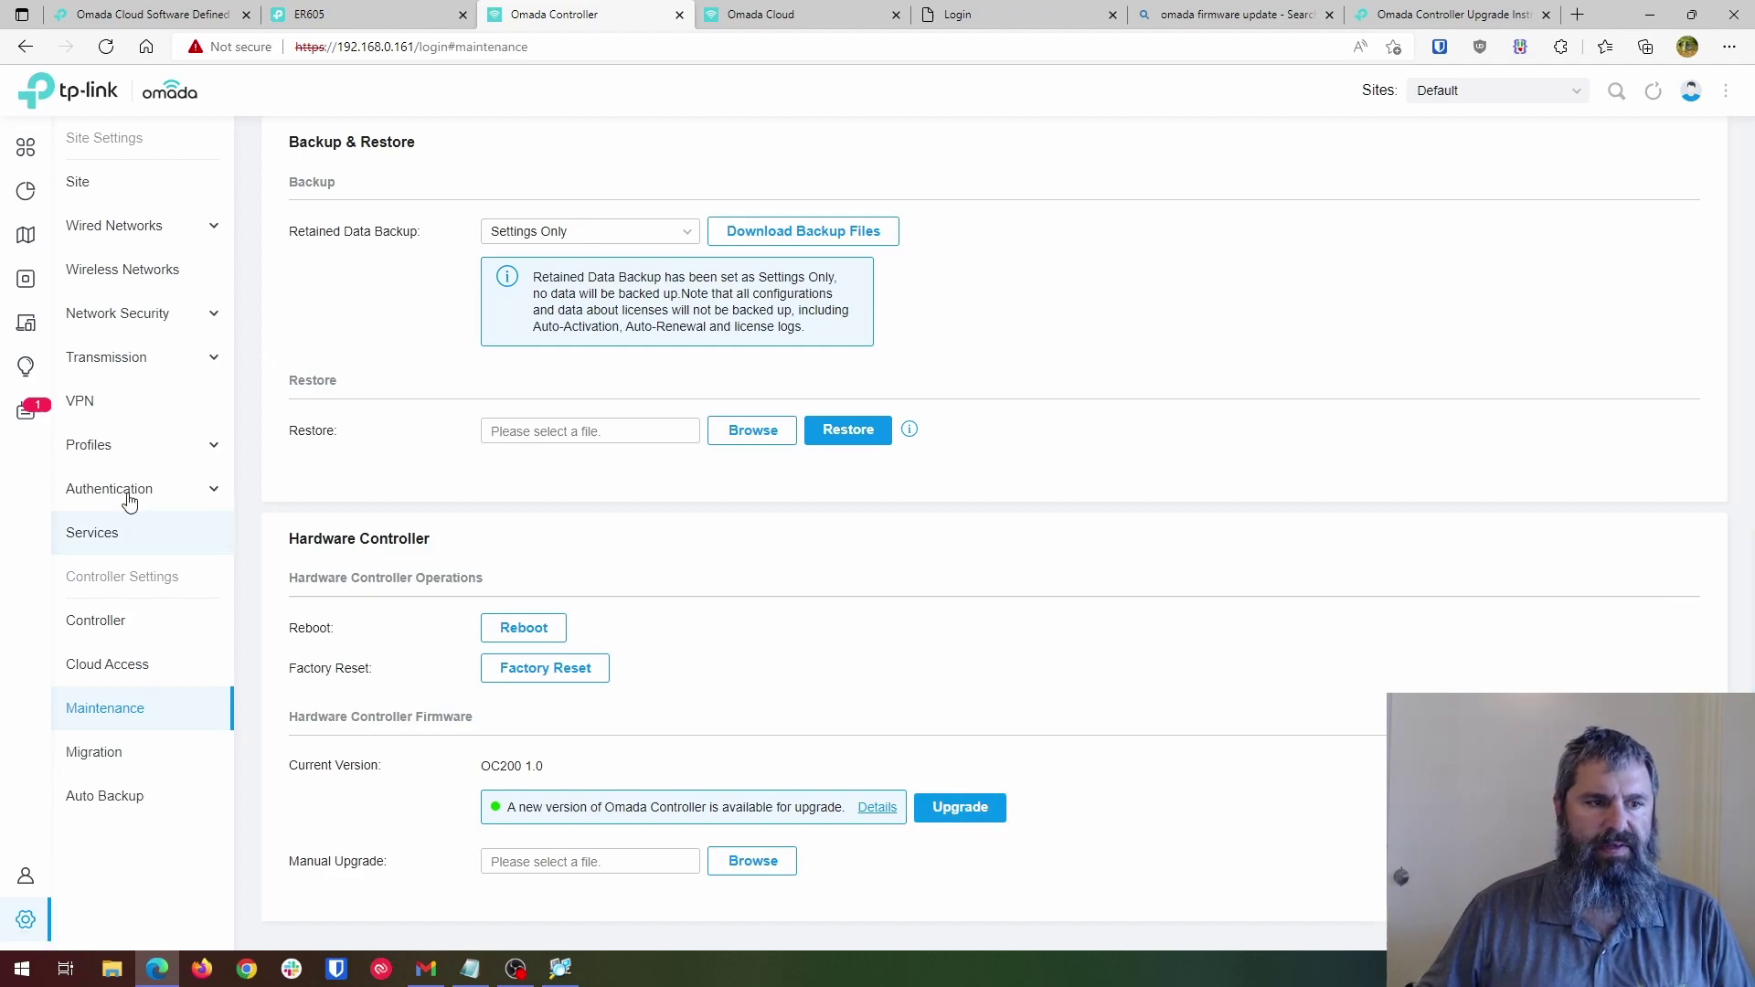
mouse_move(25, 190)
left_click(28, 284)
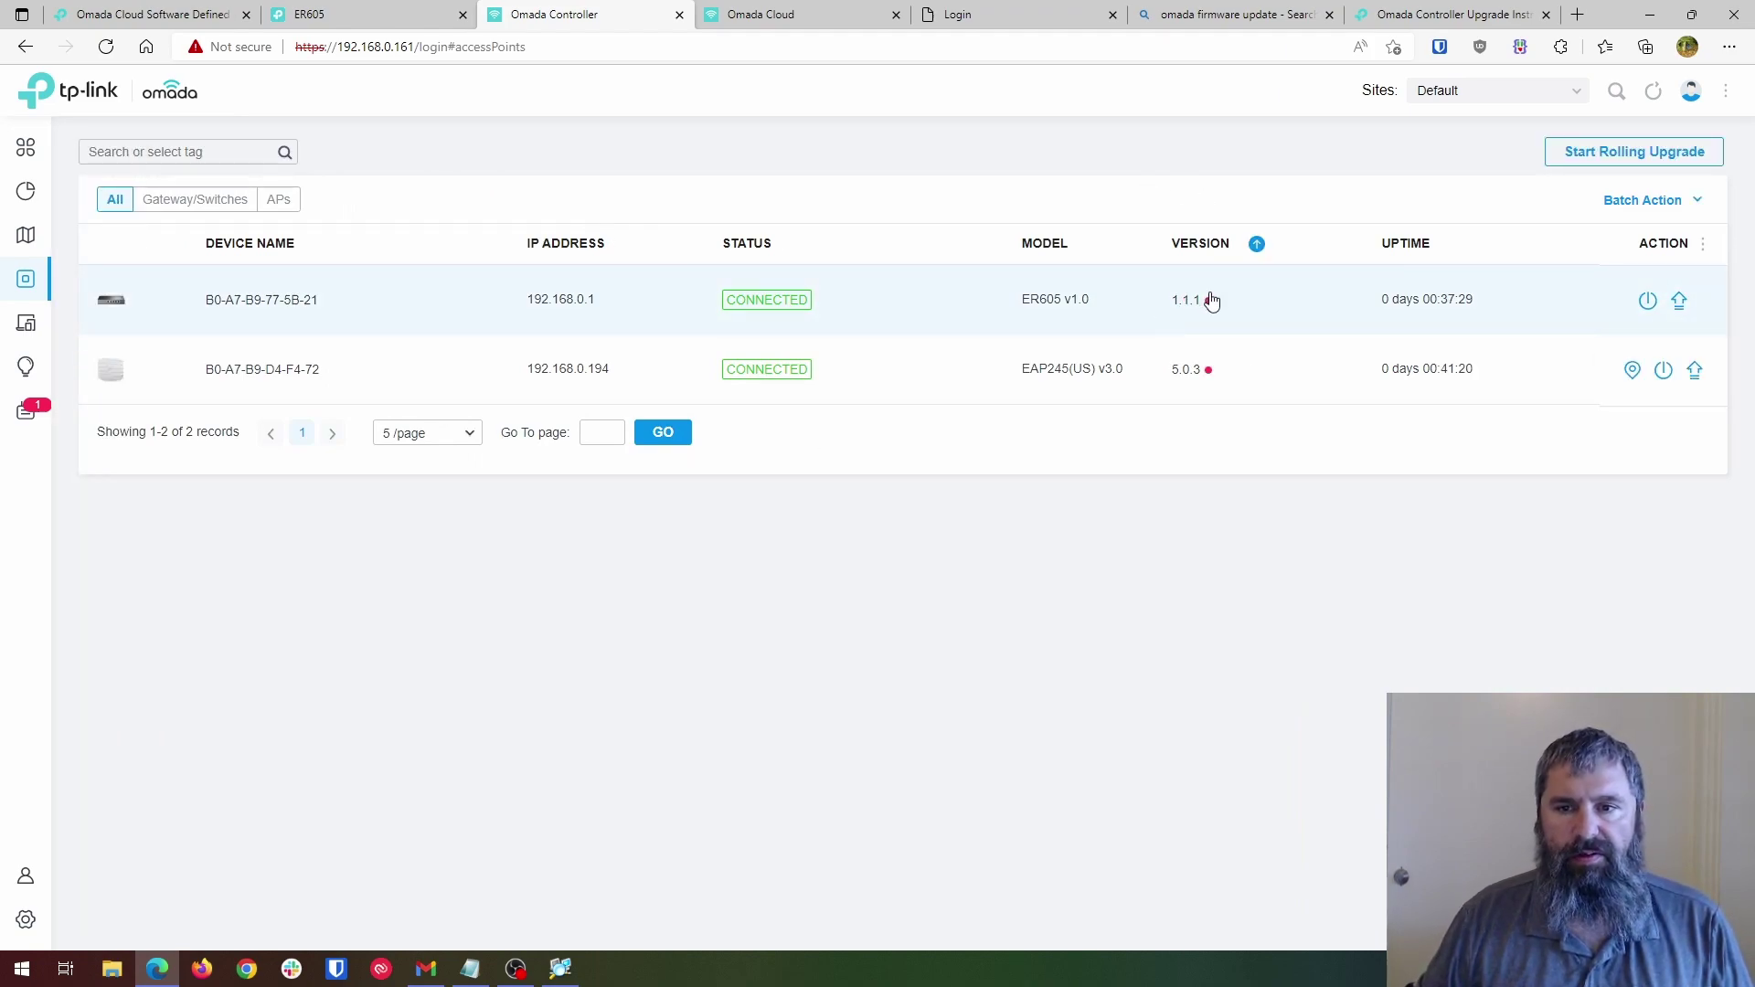
mouse_move(1208, 308)
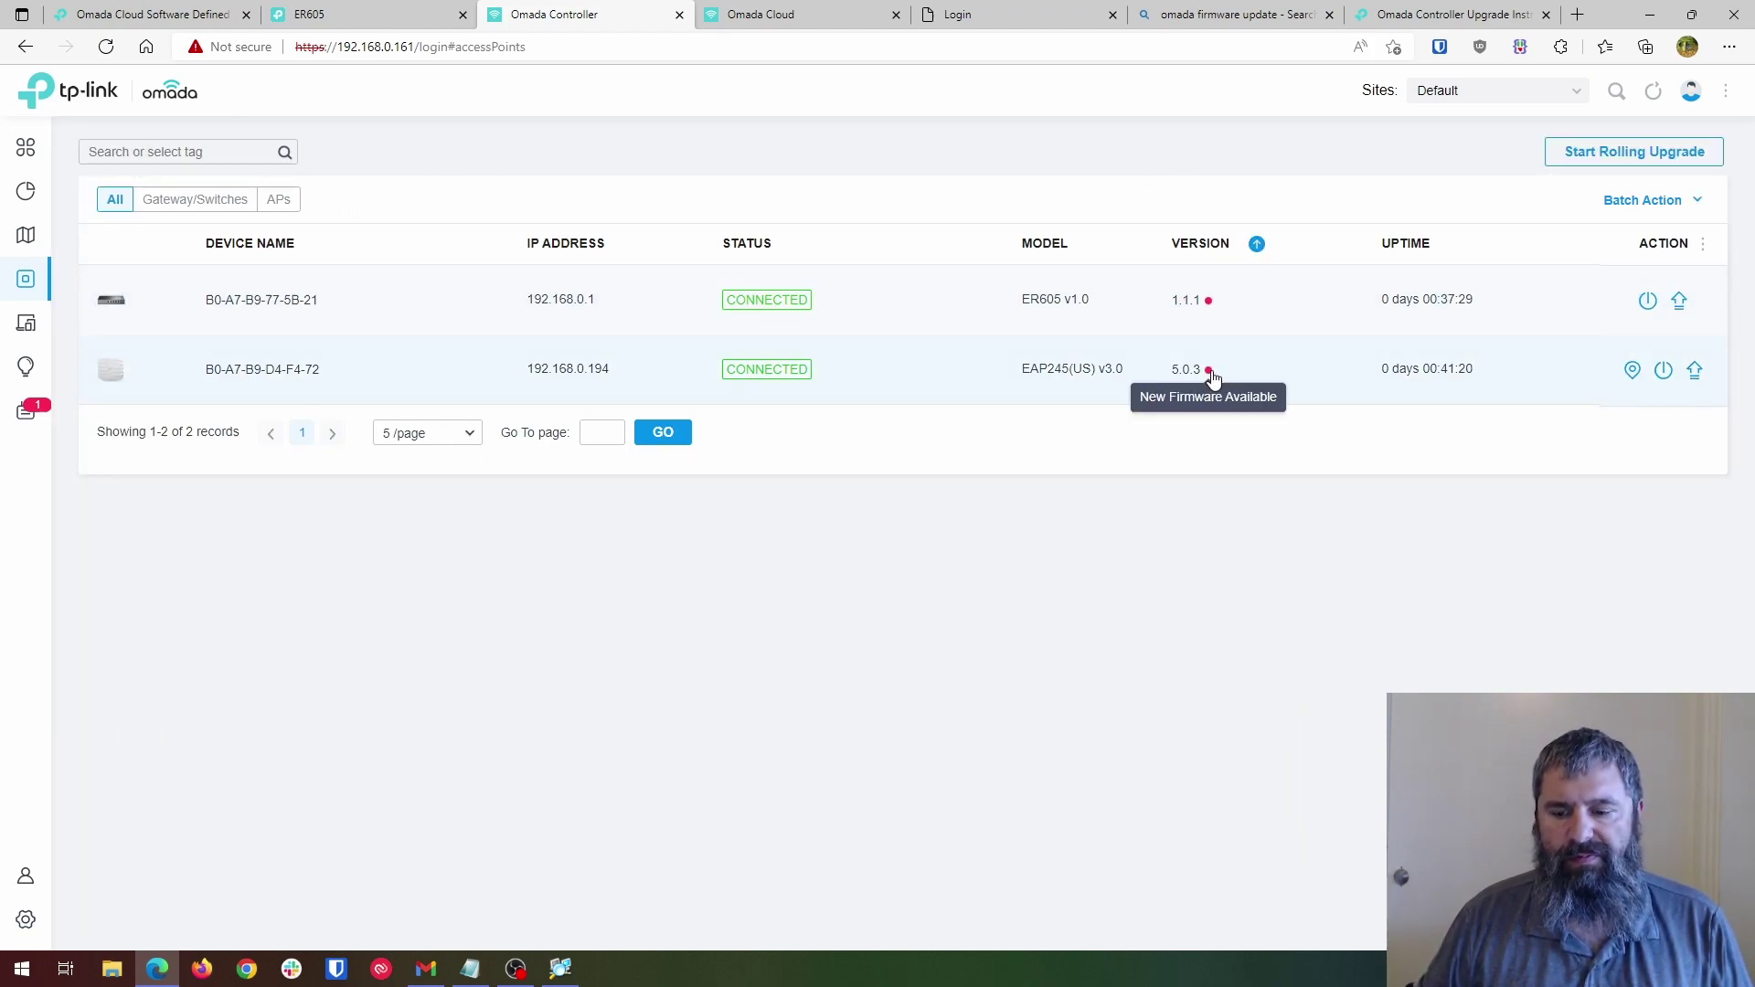